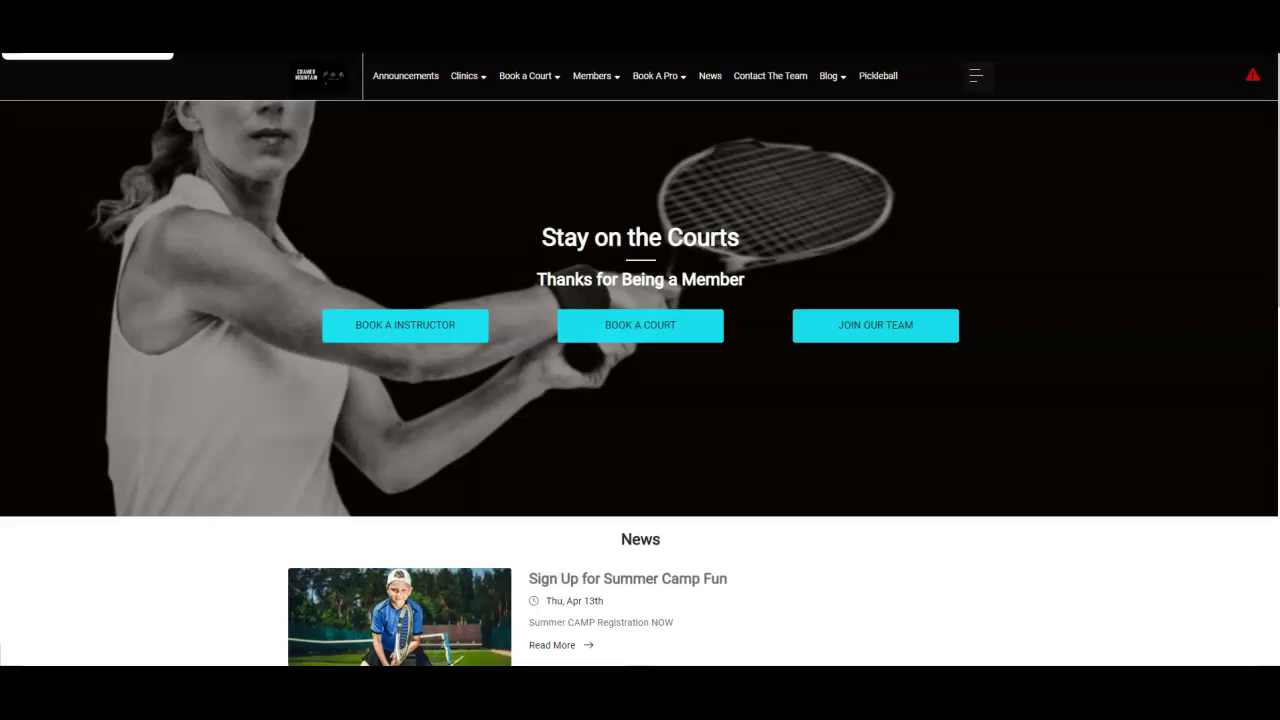
- Look through the club home page from the news section to the footer and open the Announcements page
scroll(346, 190, "down", 1)
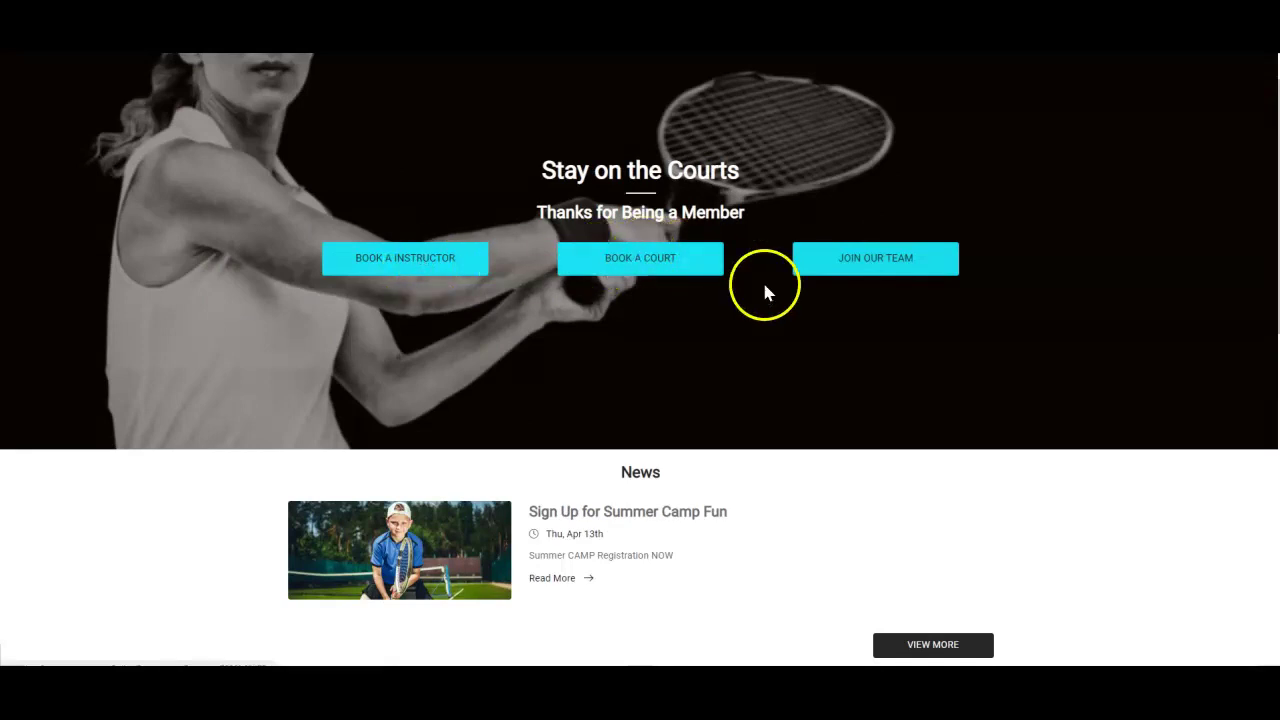
scroll(764, 286, "down", 2)
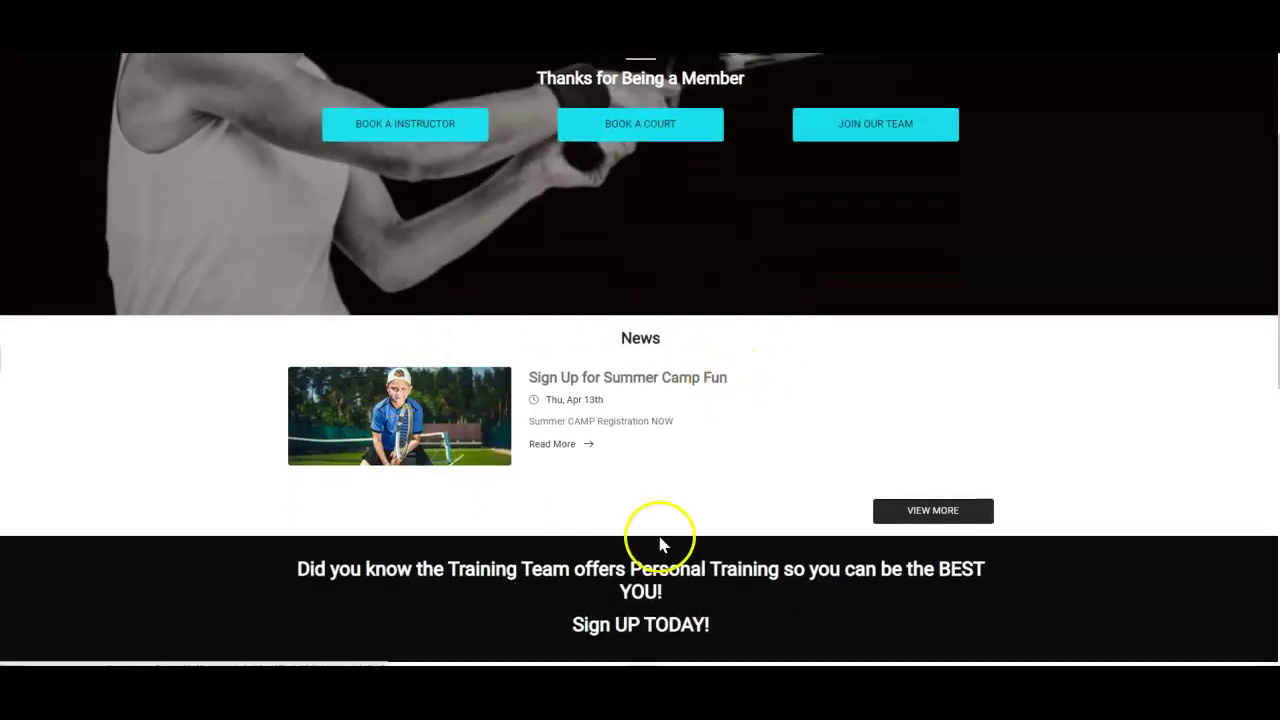
scroll(766, 345, "down", 3)
scroll(720, 368, "down", 8)
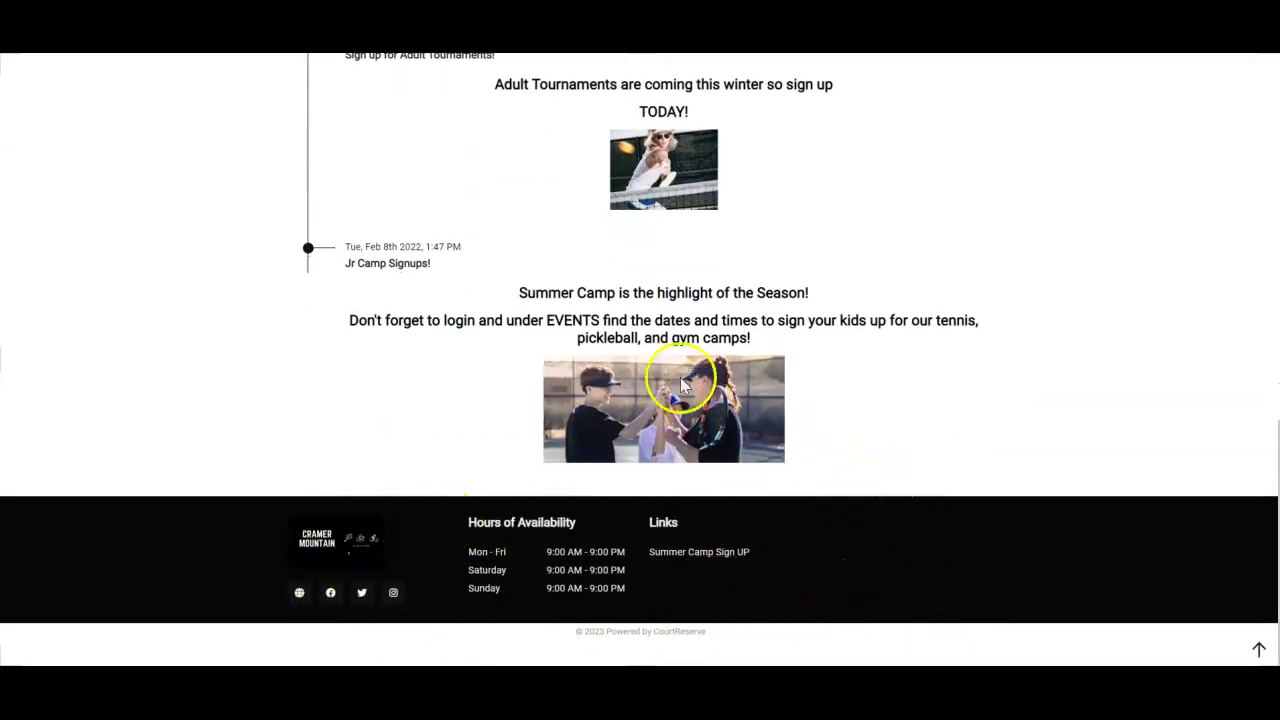
scroll(517, 373, "up", 1)
scroll(517, 373, "up", 8)
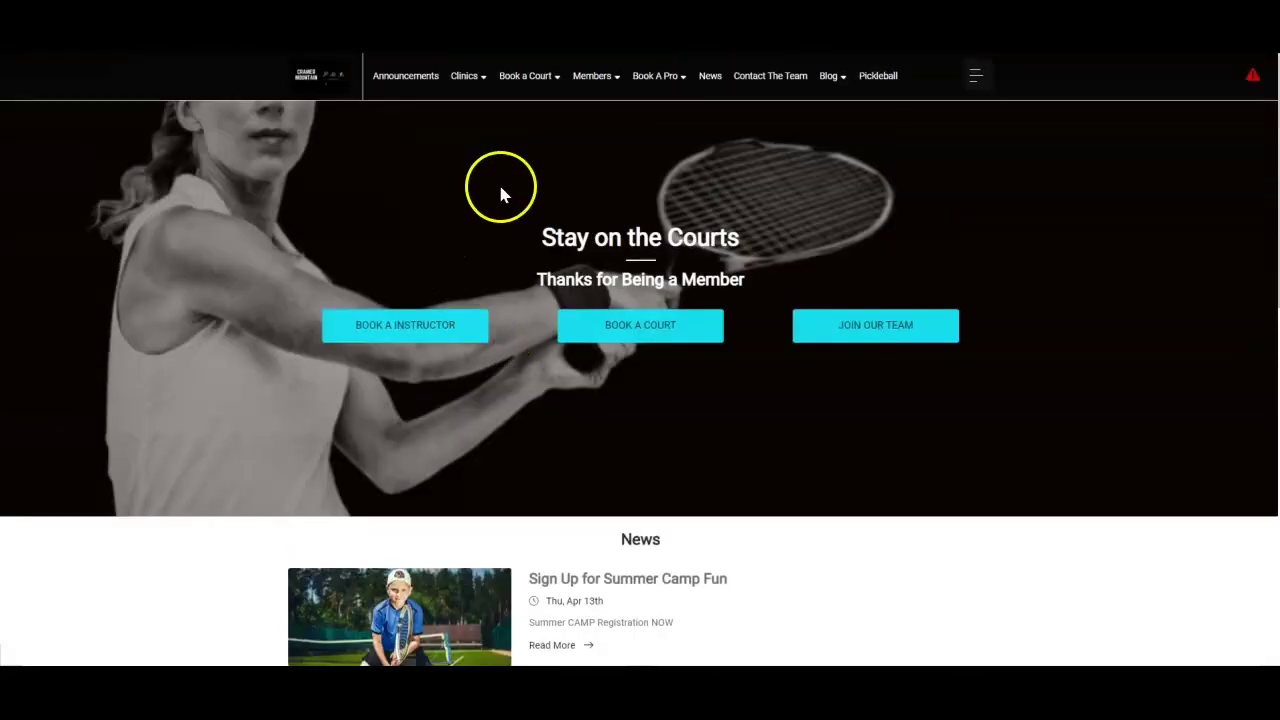
left_click(403, 80)
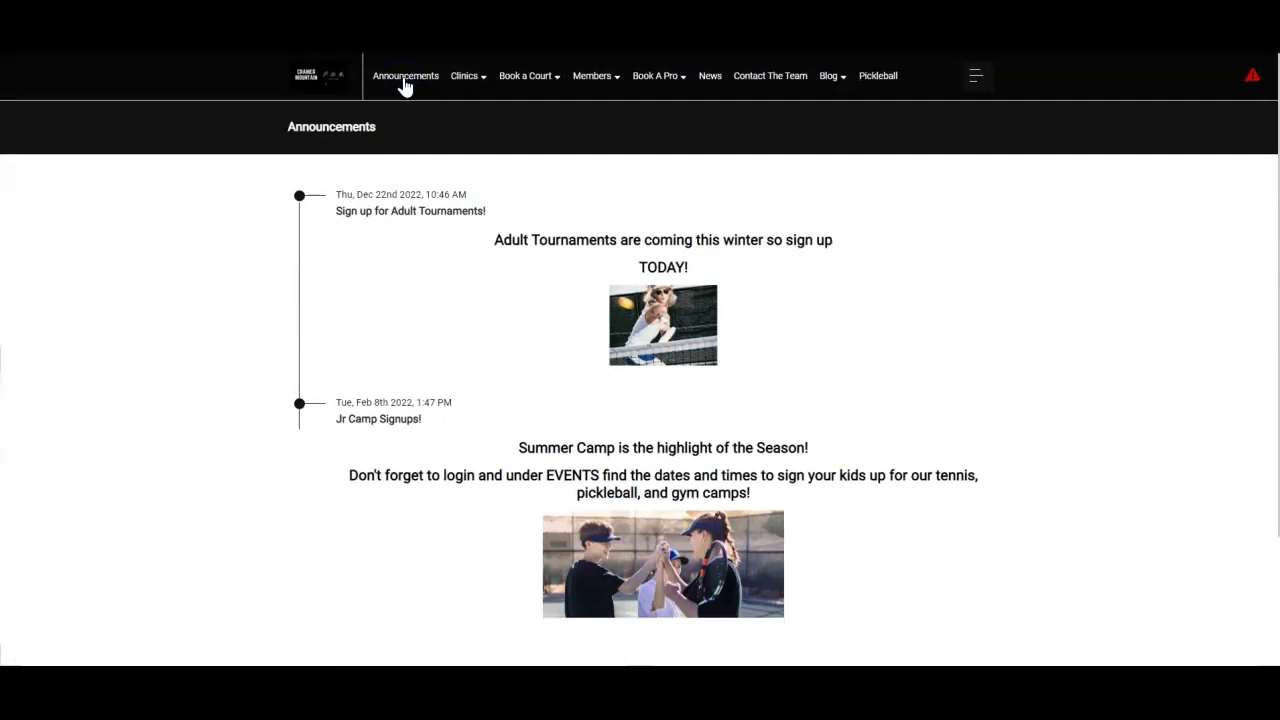
- Open the list view of the clinics and skim the available clinics
mouse_move(466, 80)
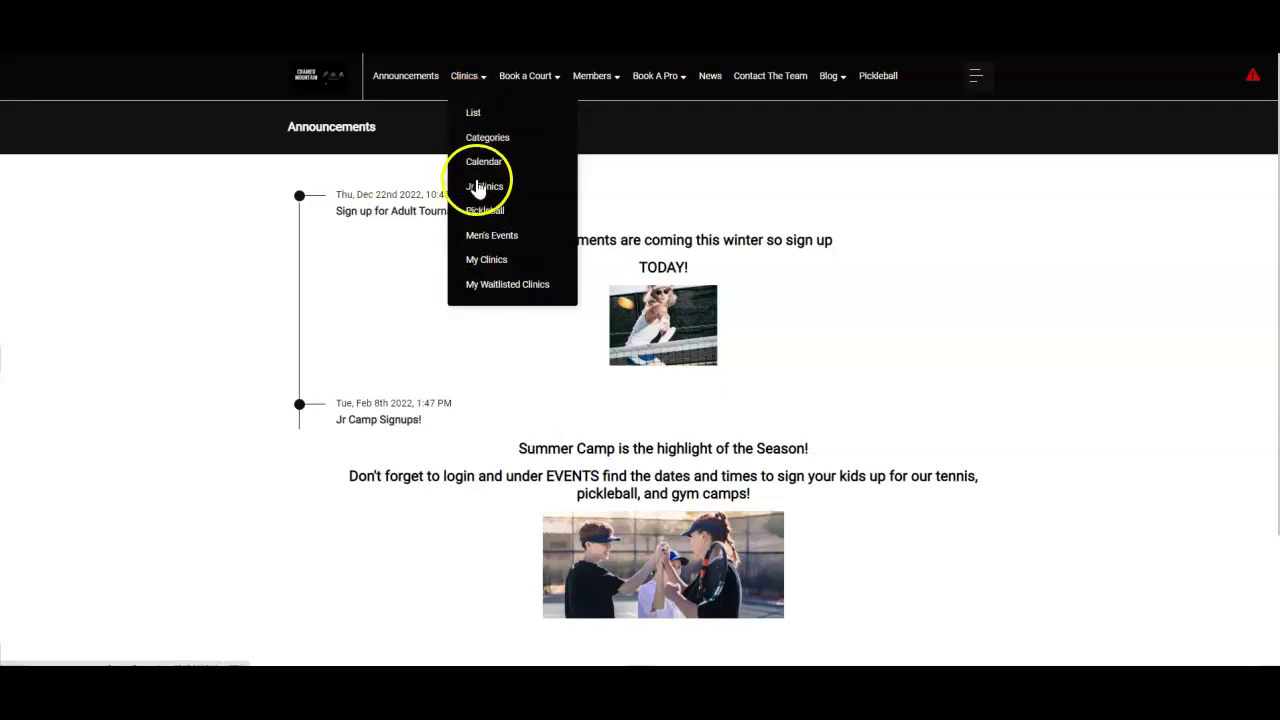
left_click(468, 113)
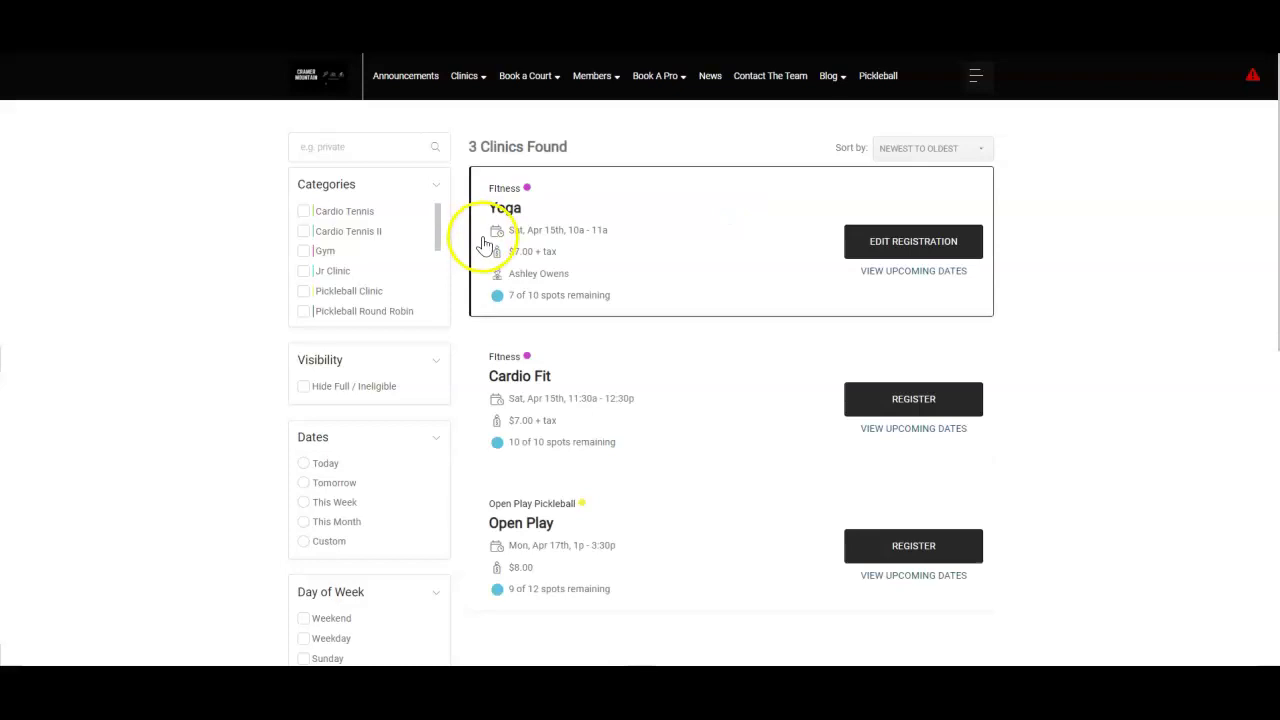
scroll(560, 262, "down", 2)
scroll(612, 300, "up", 2)
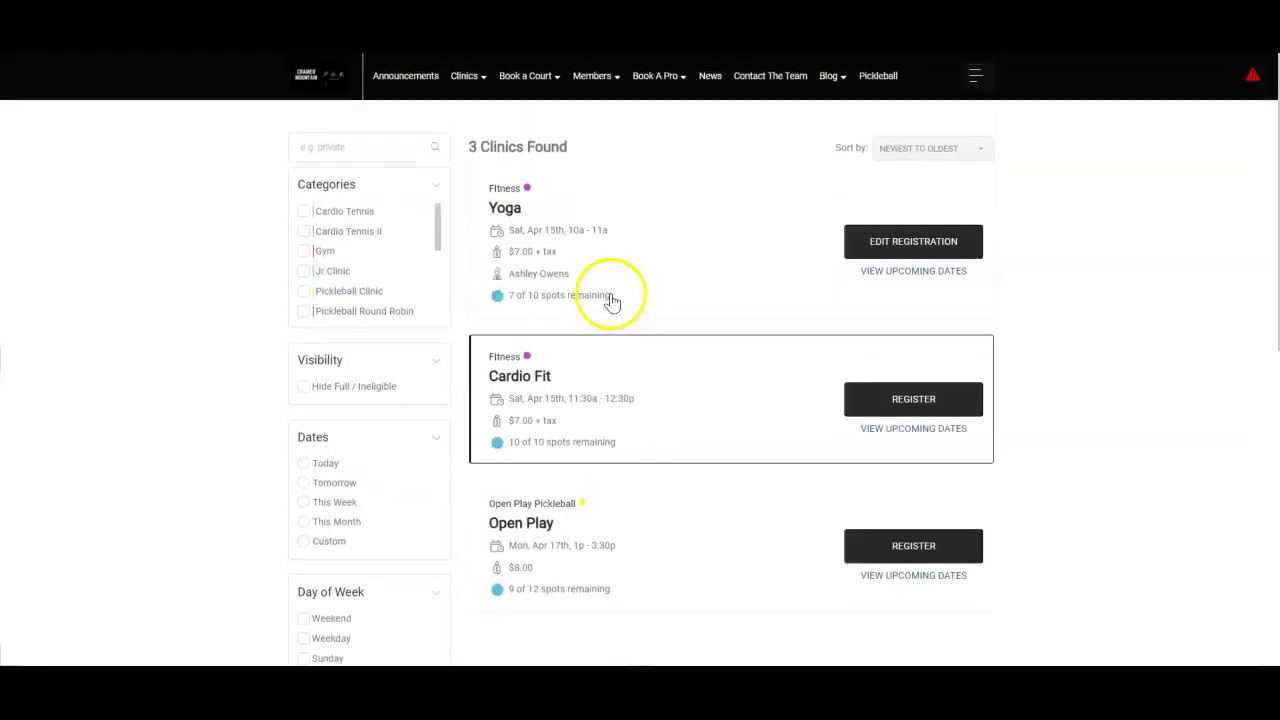
- Try filtering the clinic list by the Cardio Tennis II and Jr Clinic categories and clear the filters
left_click(304, 232)
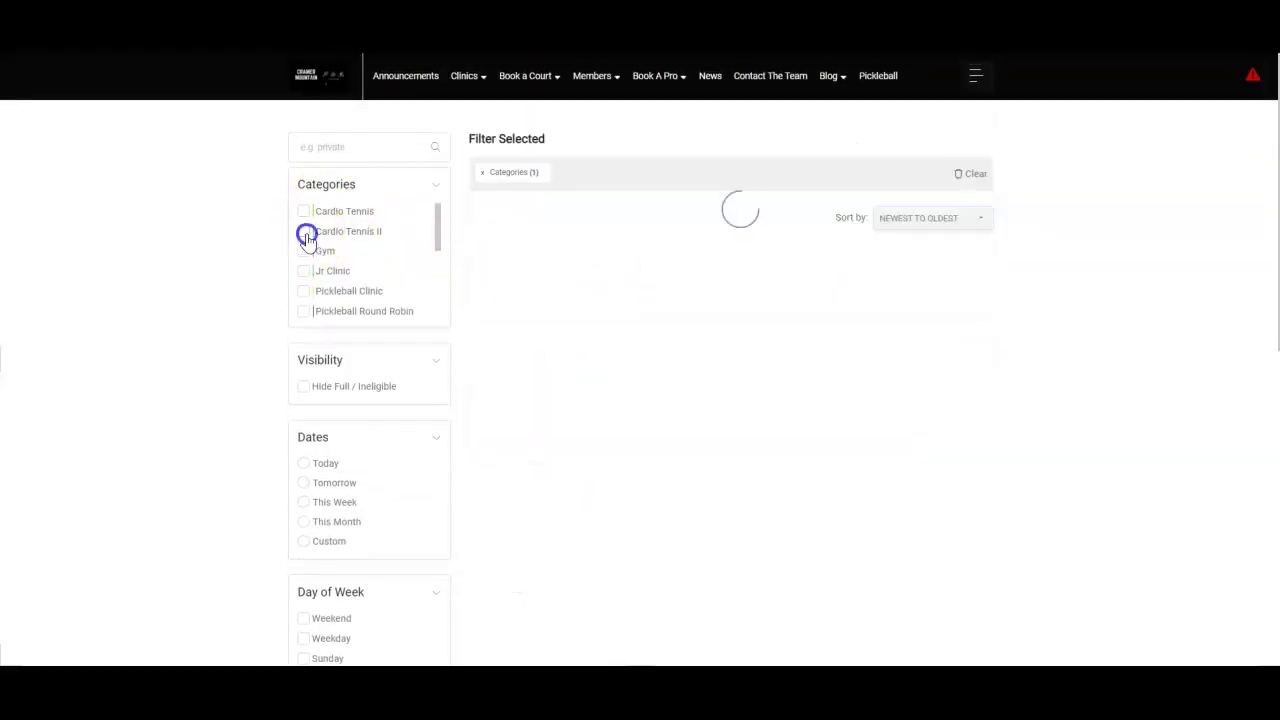
left_click(306, 270)
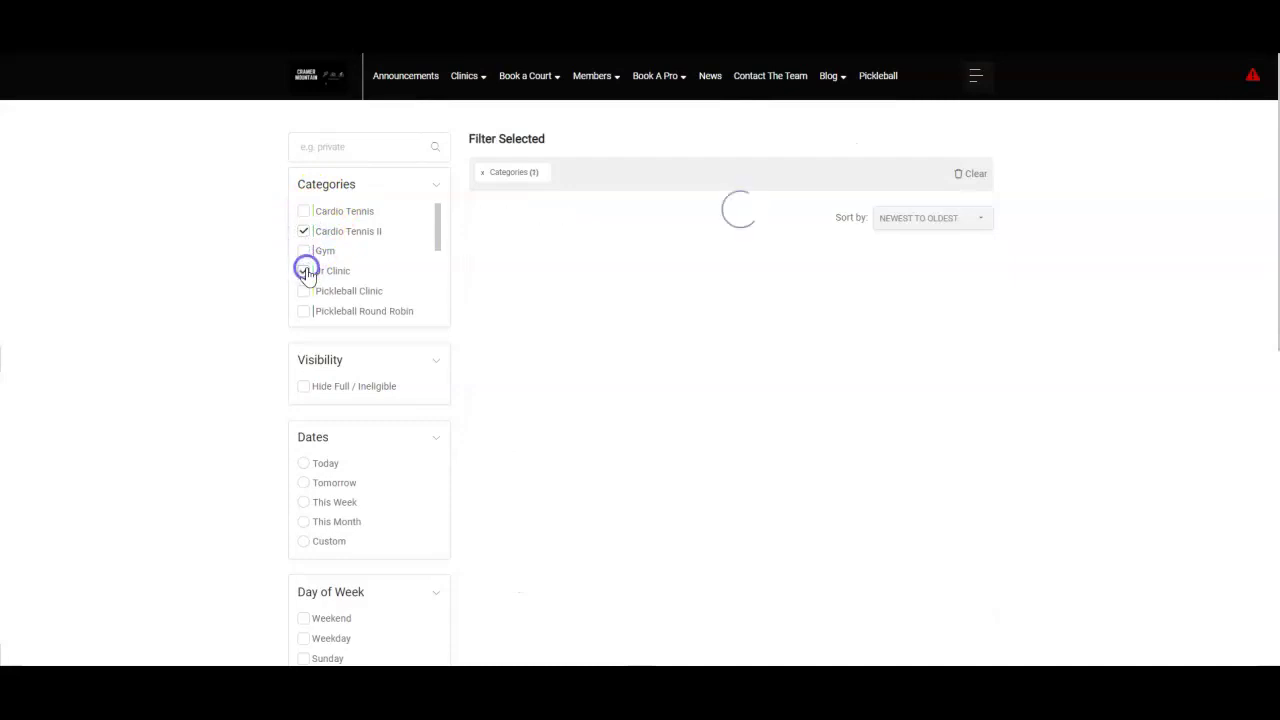
left_click(304, 231)
- Examine the remaining clinic filter options, from the category list down to the price range
scroll(366, 245, "down", 2)
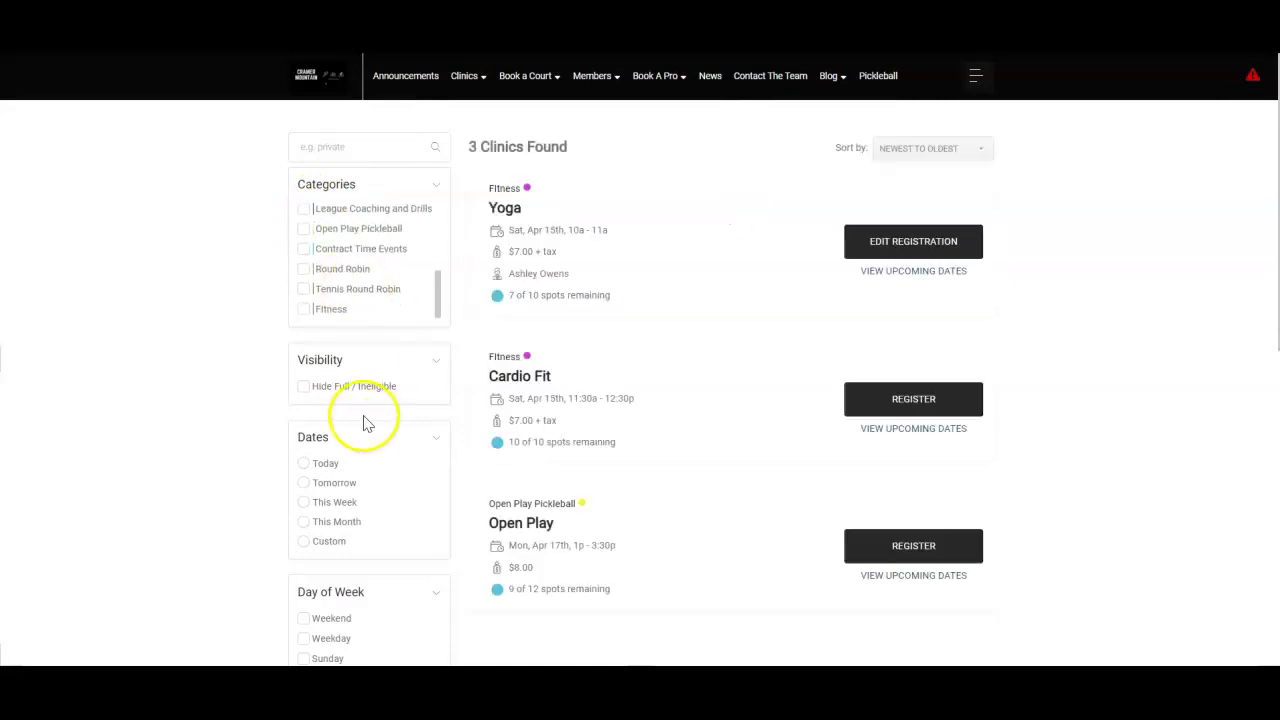
scroll(368, 425, "down", 5)
scroll(374, 415, "down", 4)
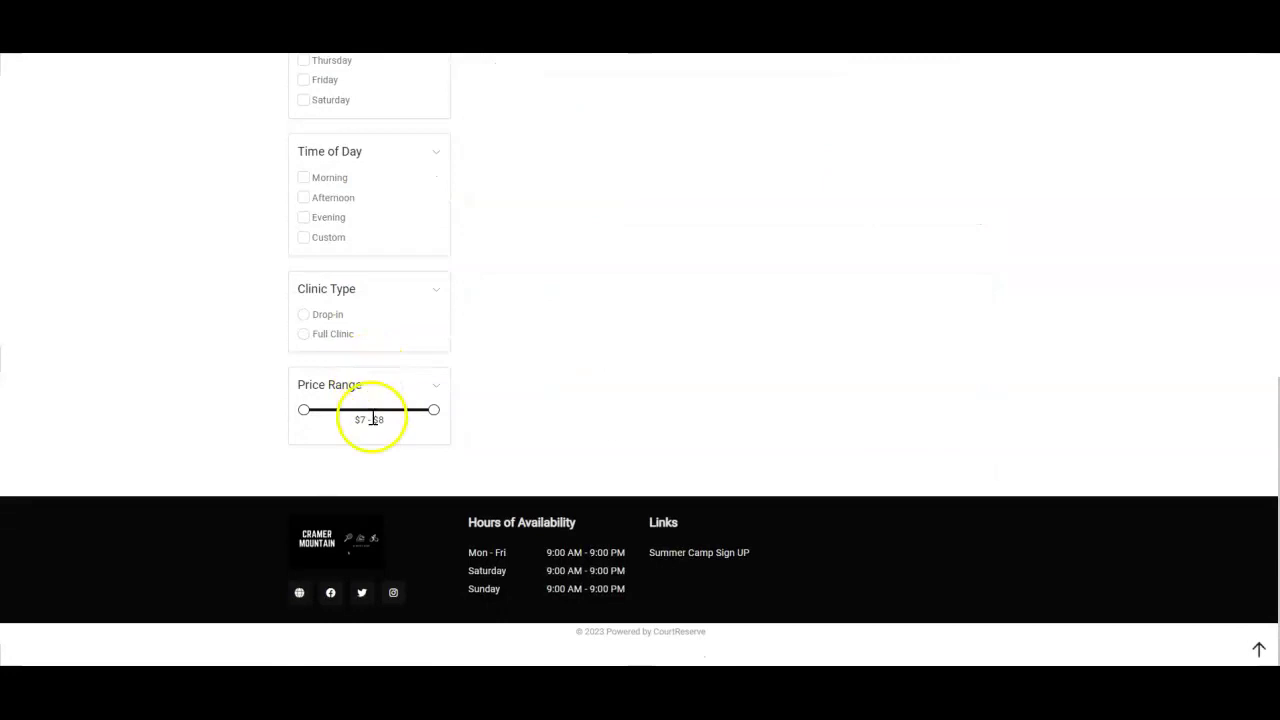
scroll(374, 420, "up", 8)
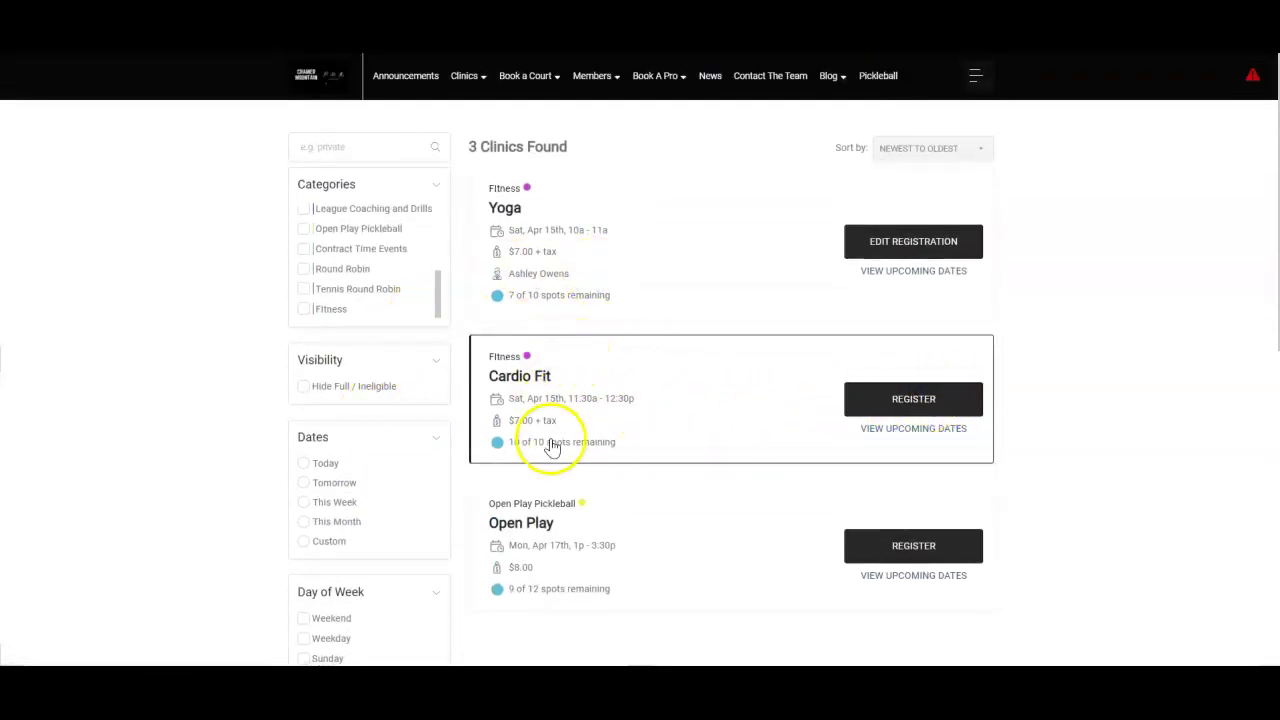
- Start a Cardio Fit registration for Mon, Apr 17th and select the second eligible family member as registrant
left_click(902, 404)
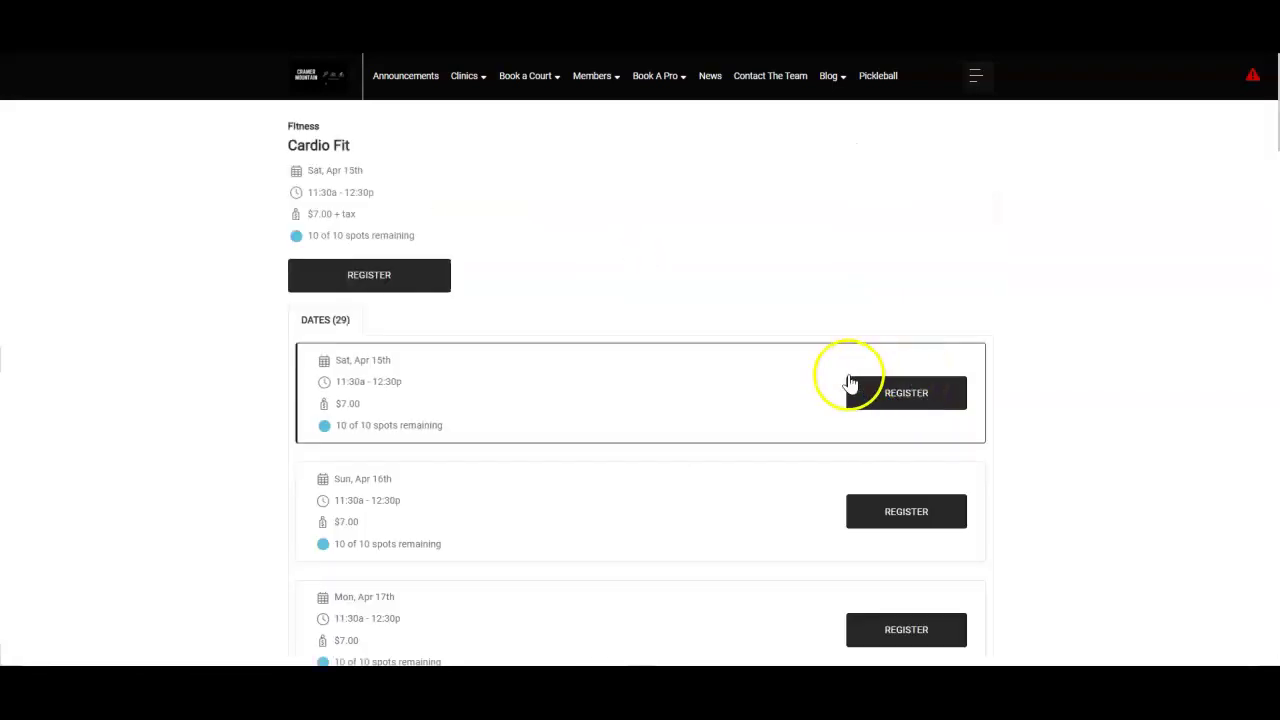
scroll(738, 420, "down", 2)
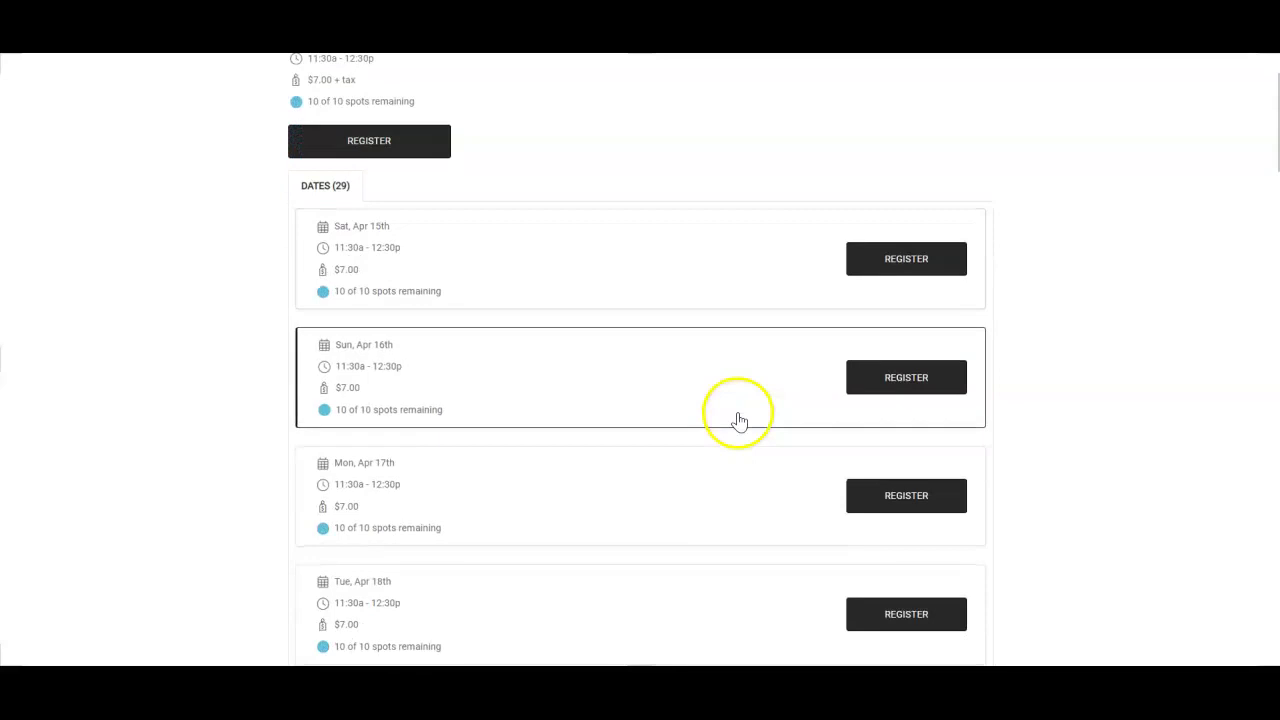
left_click(902, 495)
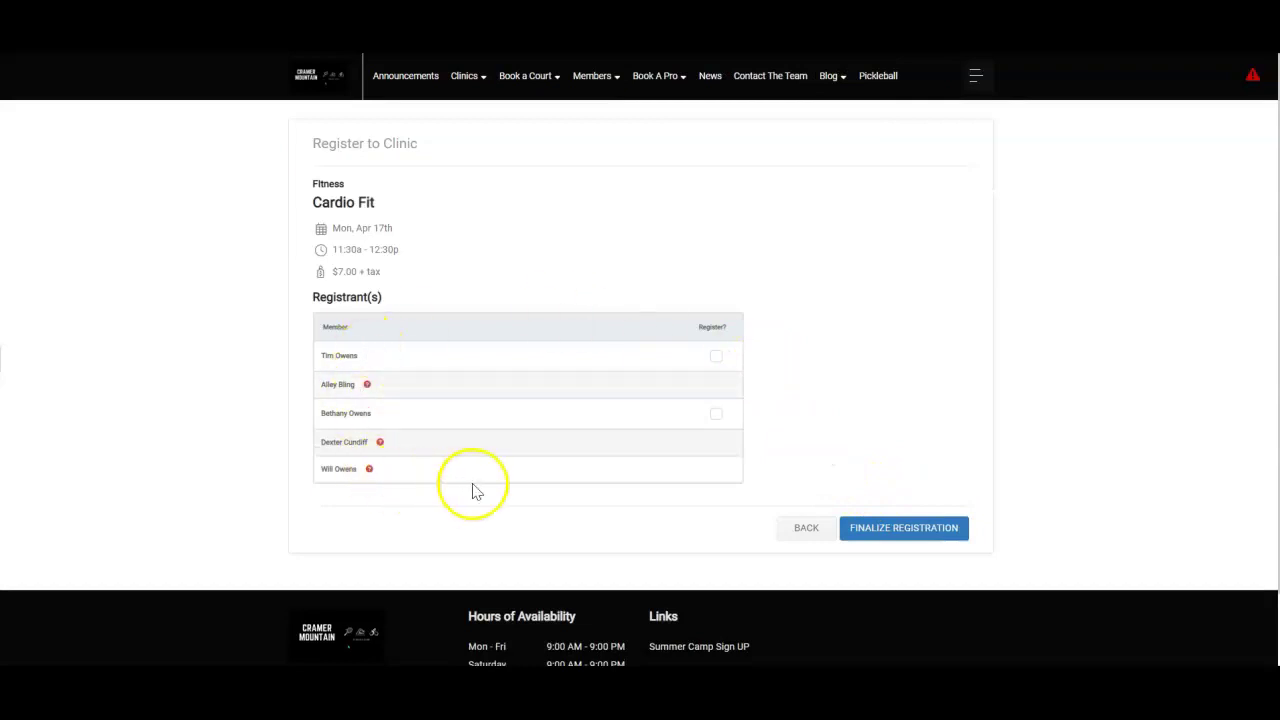
left_click(716, 414)
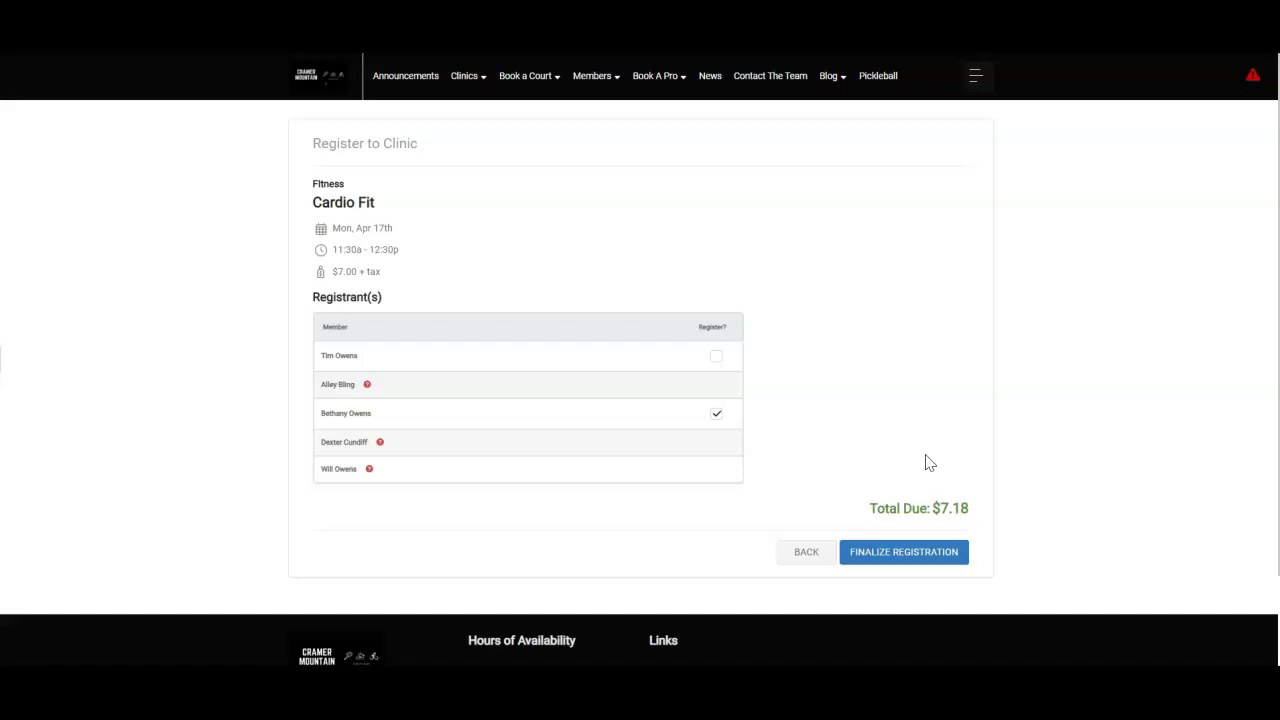
- Open the tennis court booking schedule and show Sunday, April 16, 2023
left_click(524, 90)
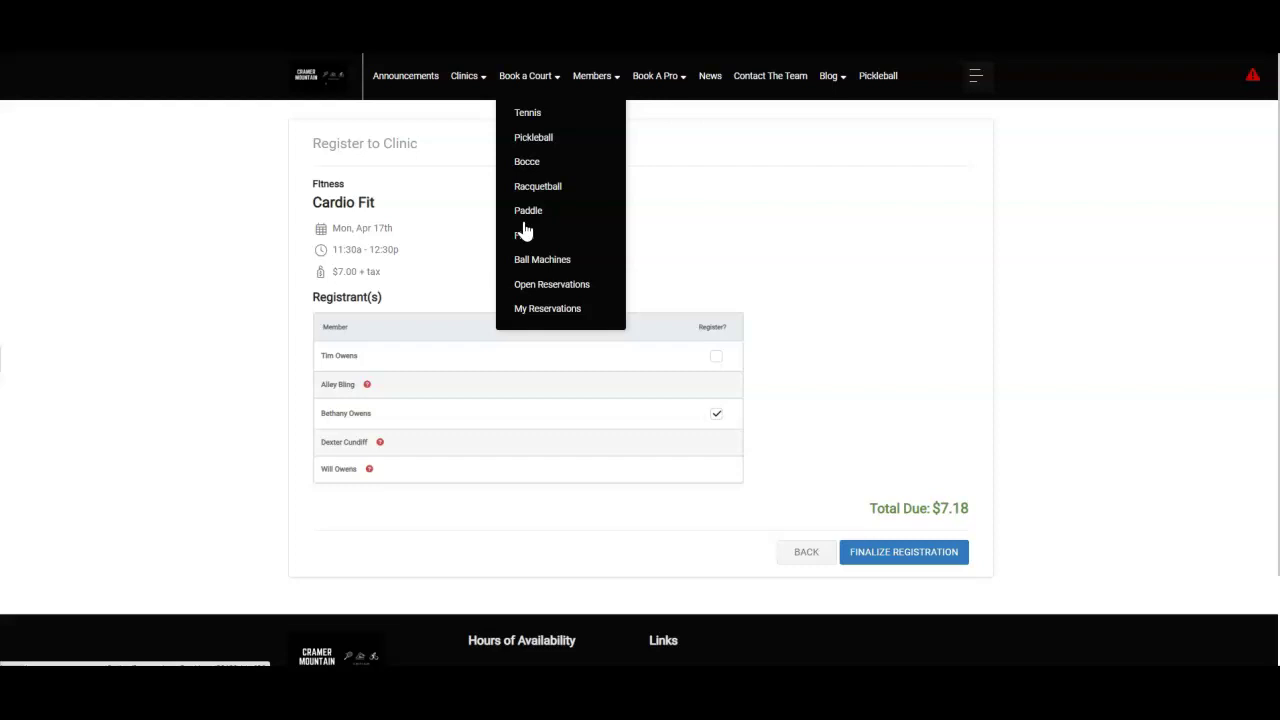
left_click(528, 114)
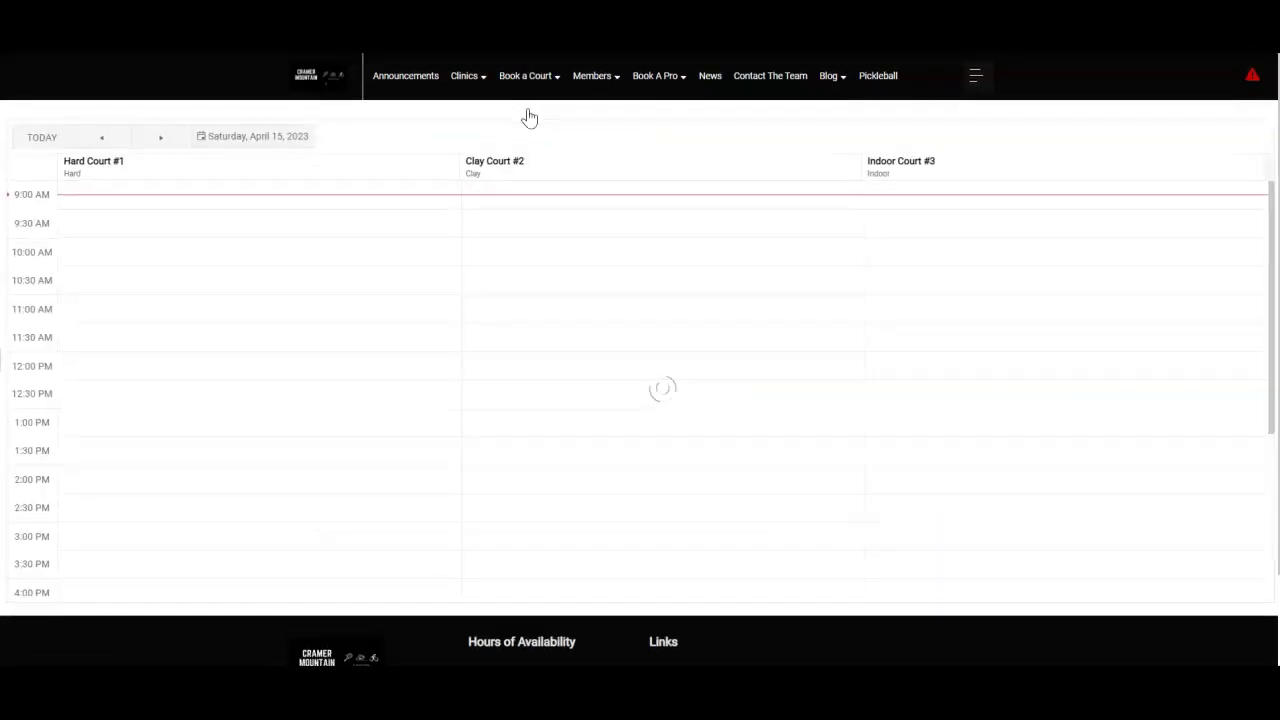
left_click(162, 140)
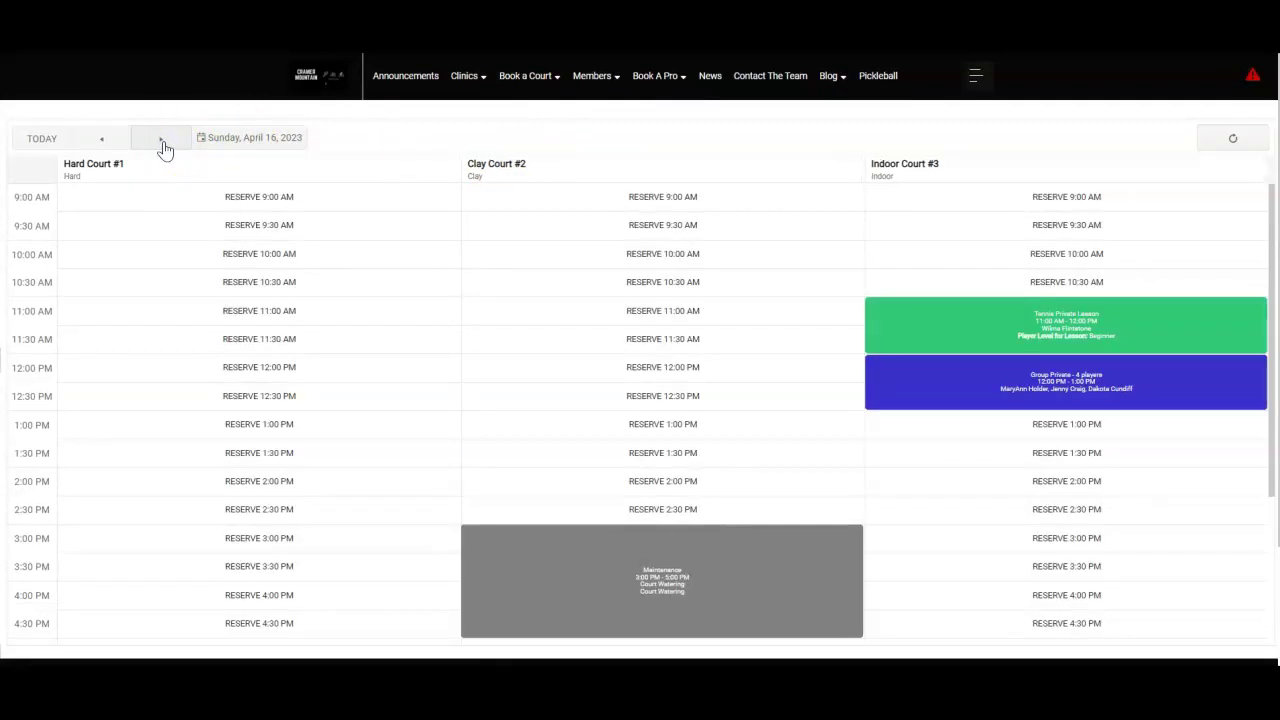
- Start an 11:00 AM reservation on Clay Court #2 with type Singles and a duration of 2 hours
left_click(657, 311)
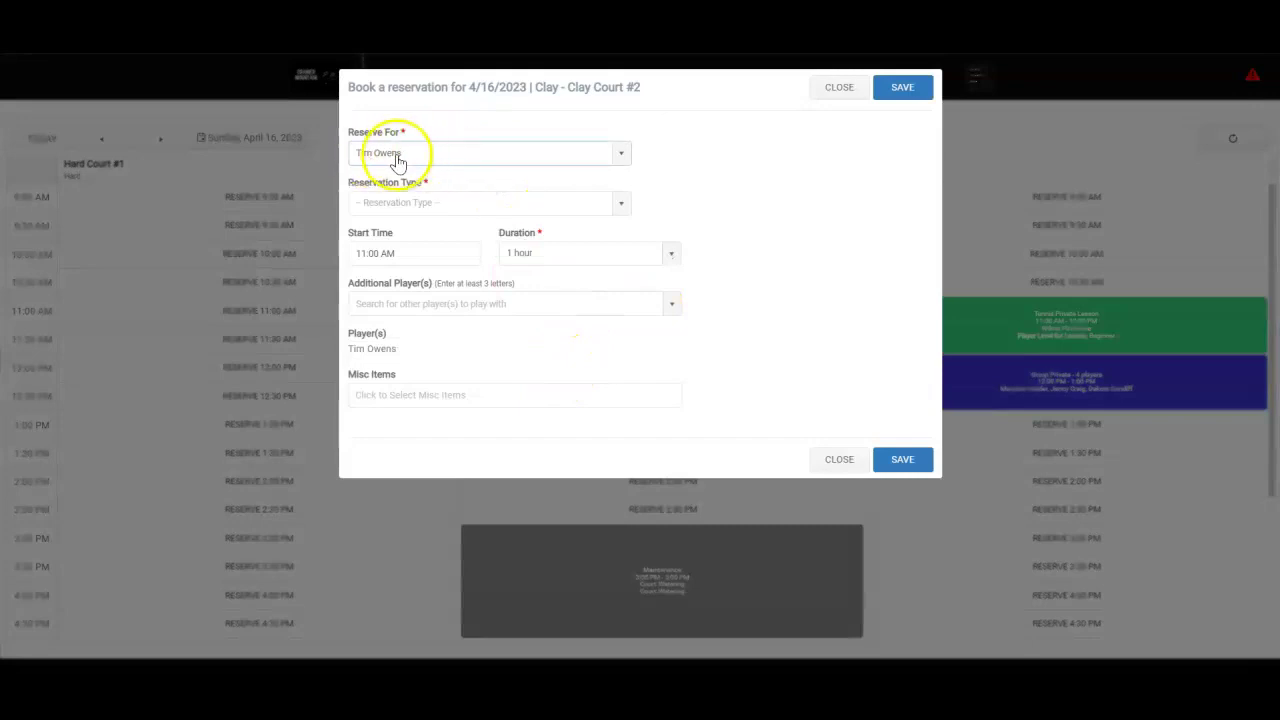
left_click(434, 203)
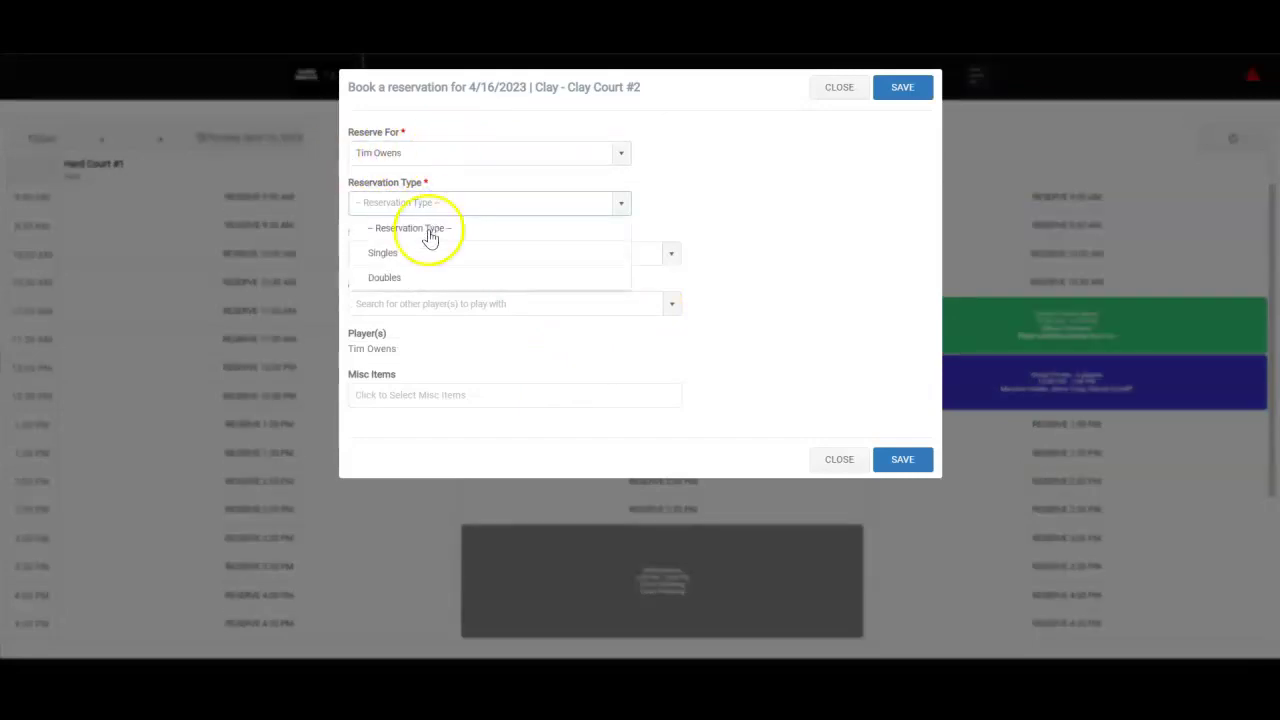
left_click(423, 254)
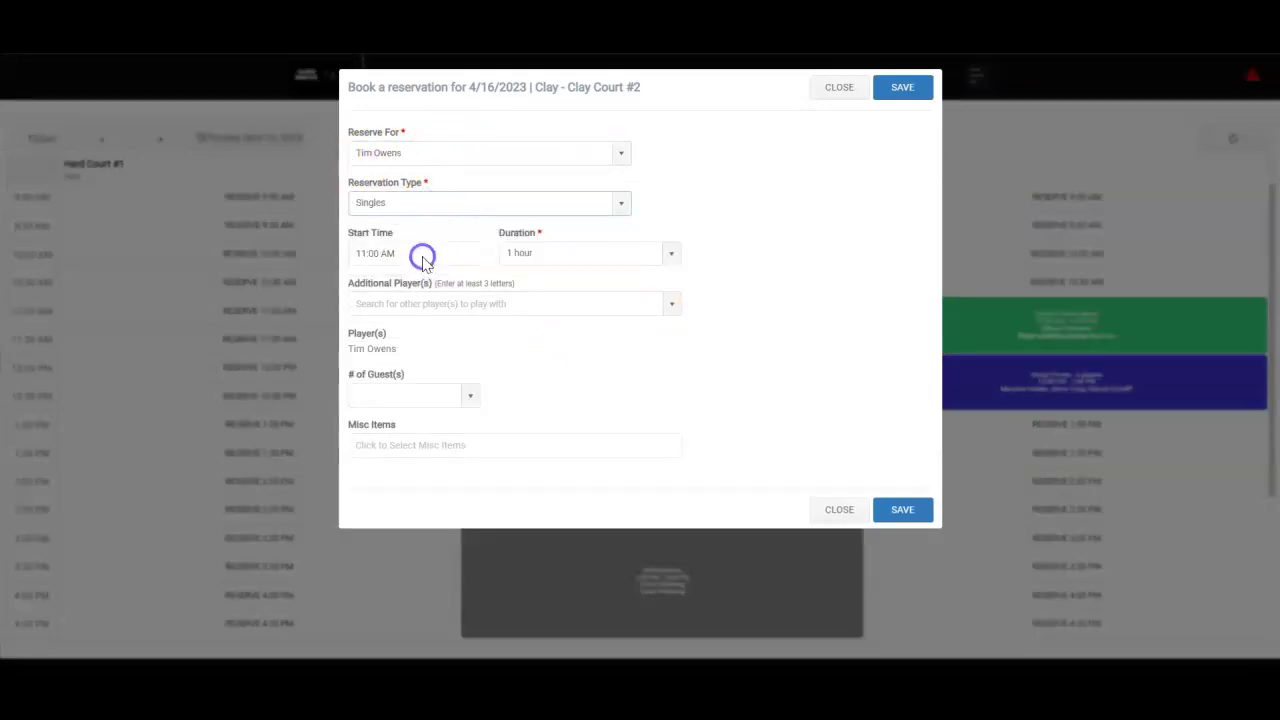
left_click(627, 262)
left_click(599, 303)
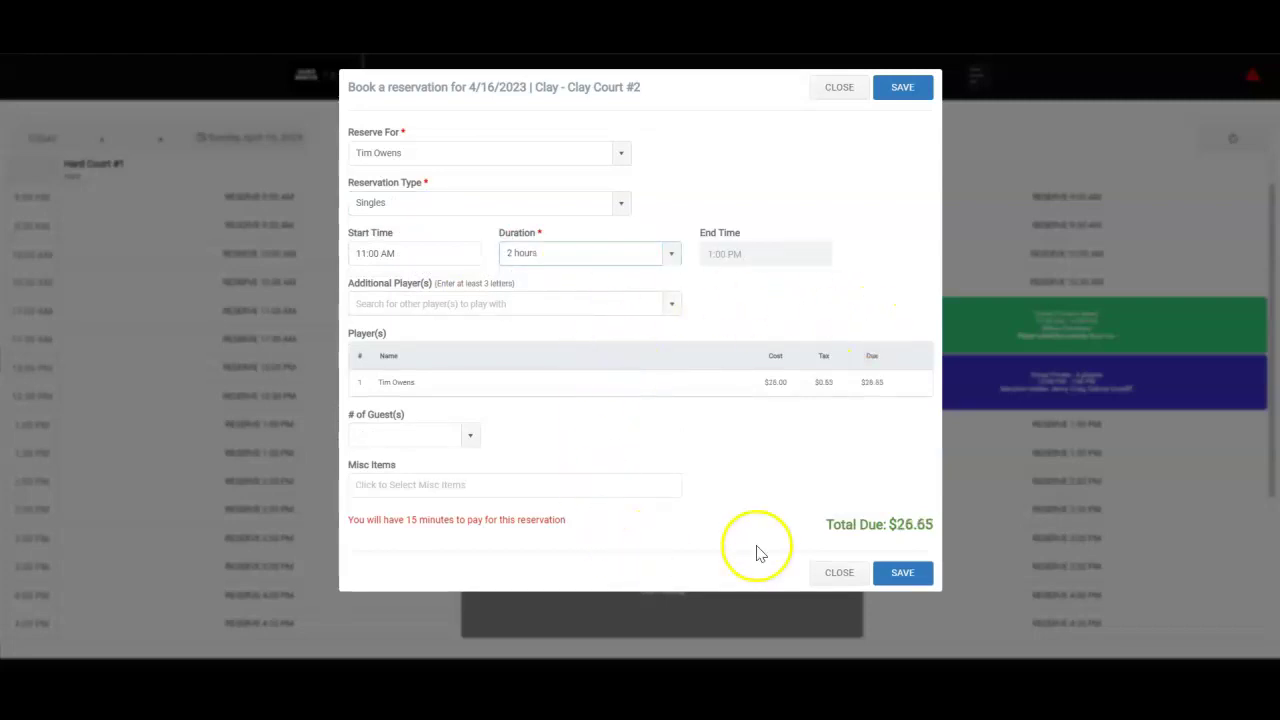
- Add a second player to the court reservation, check the guest count choices, and close the form without saving
left_click(404, 306)
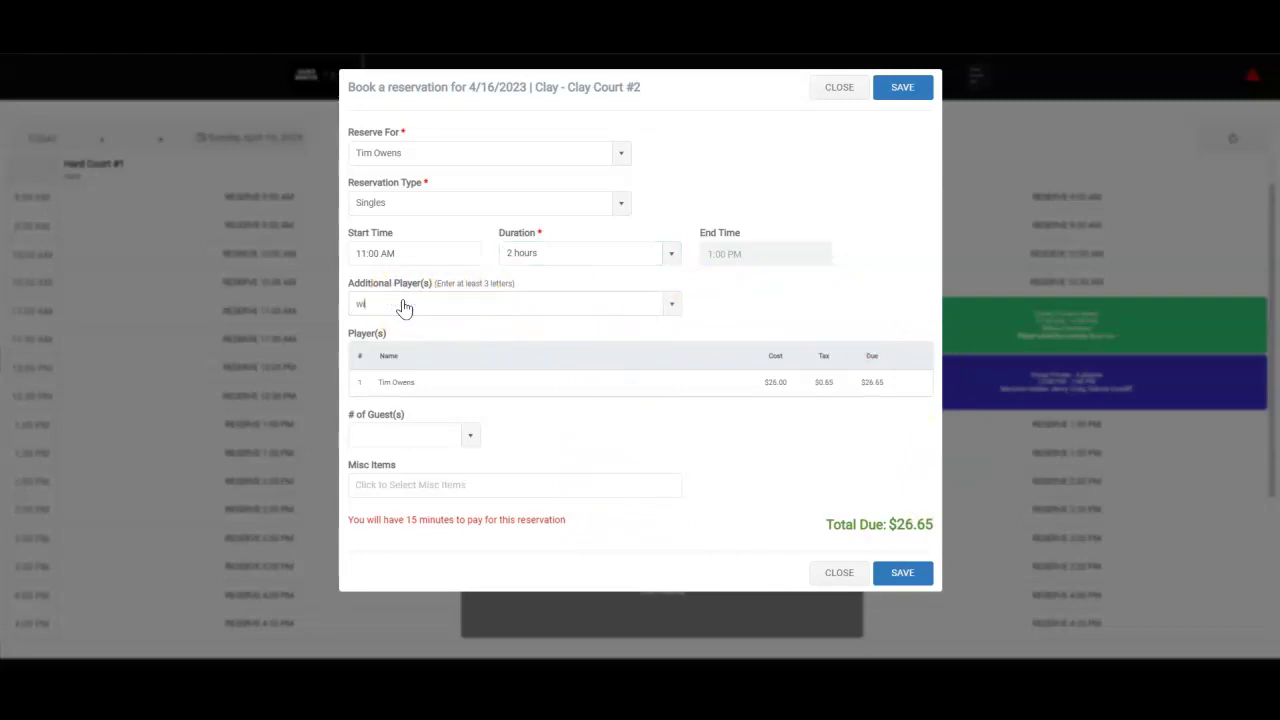
left_click(395, 326)
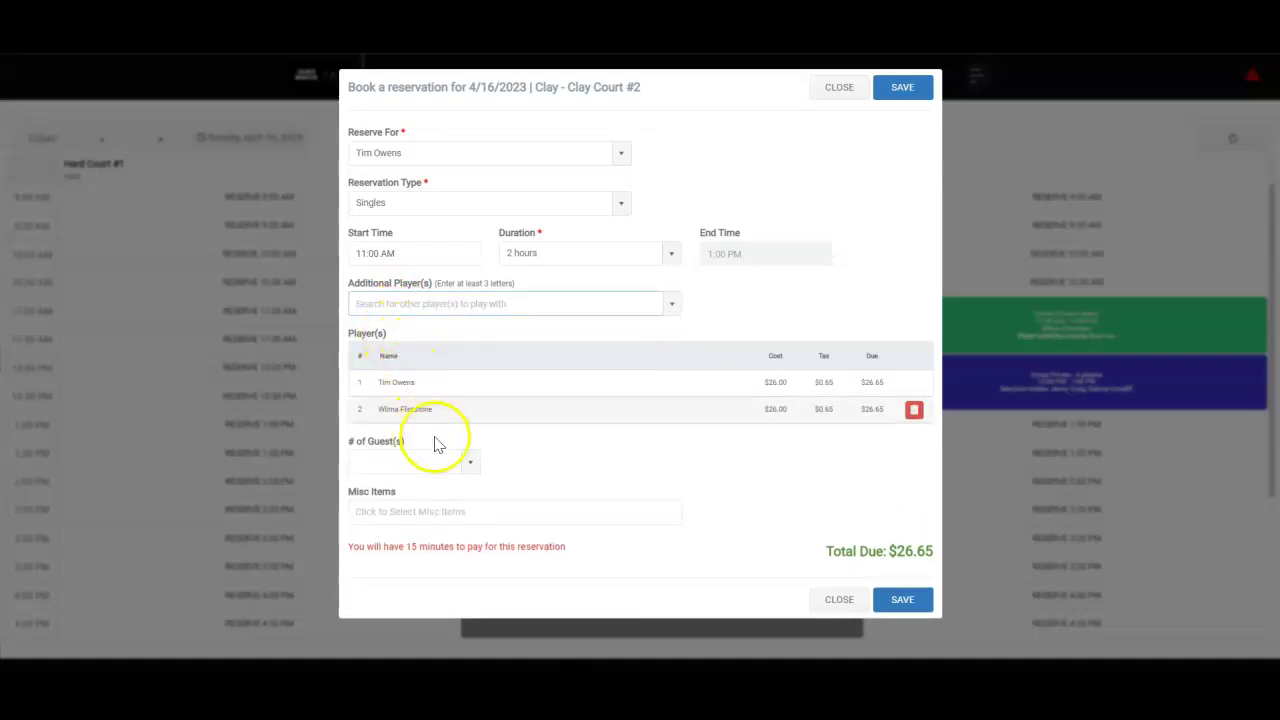
left_click(475, 466)
left_click(526, 457)
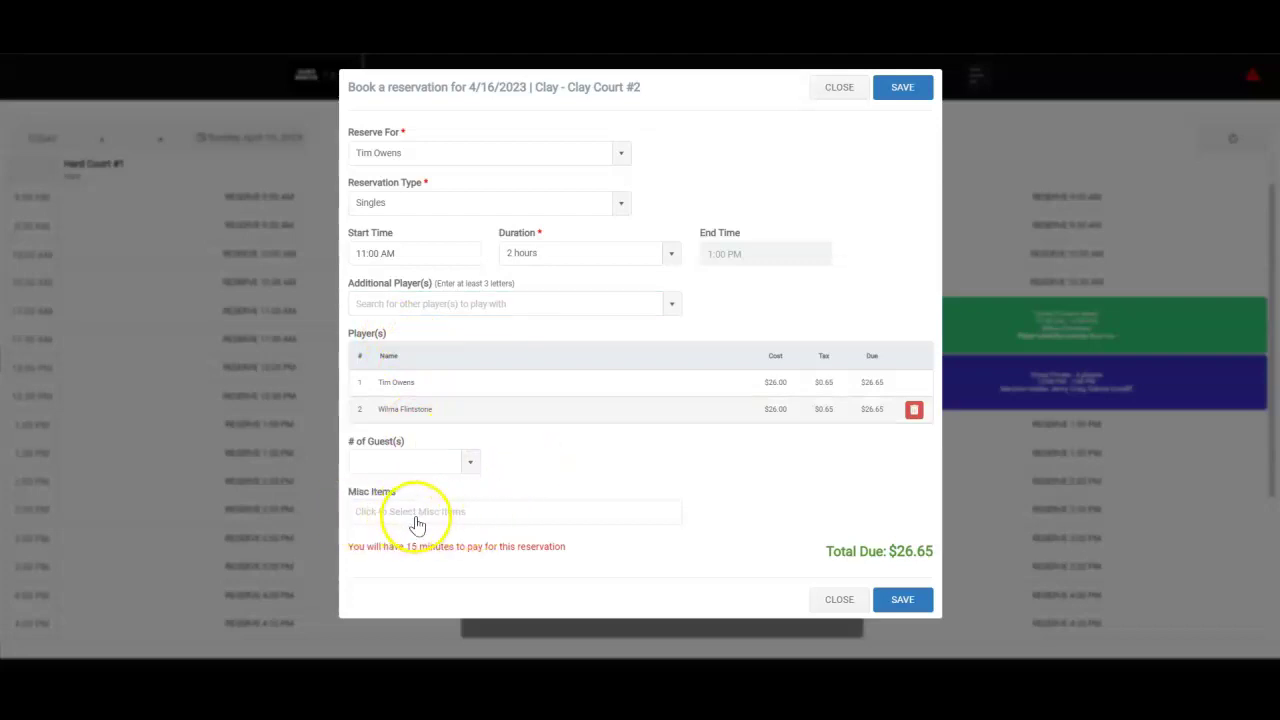
left_click(839, 599)
- View the Ladies 3.5 Tennis member group list
mouse_move(592, 80)
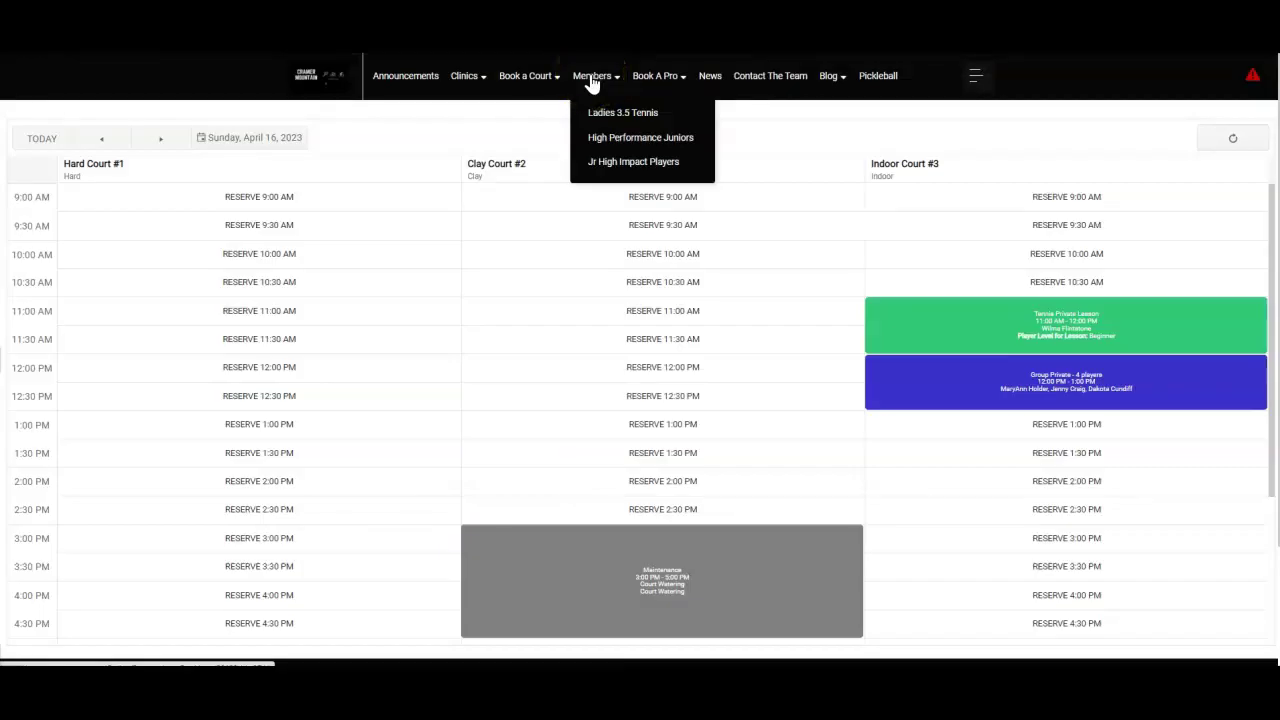
left_click(601, 115)
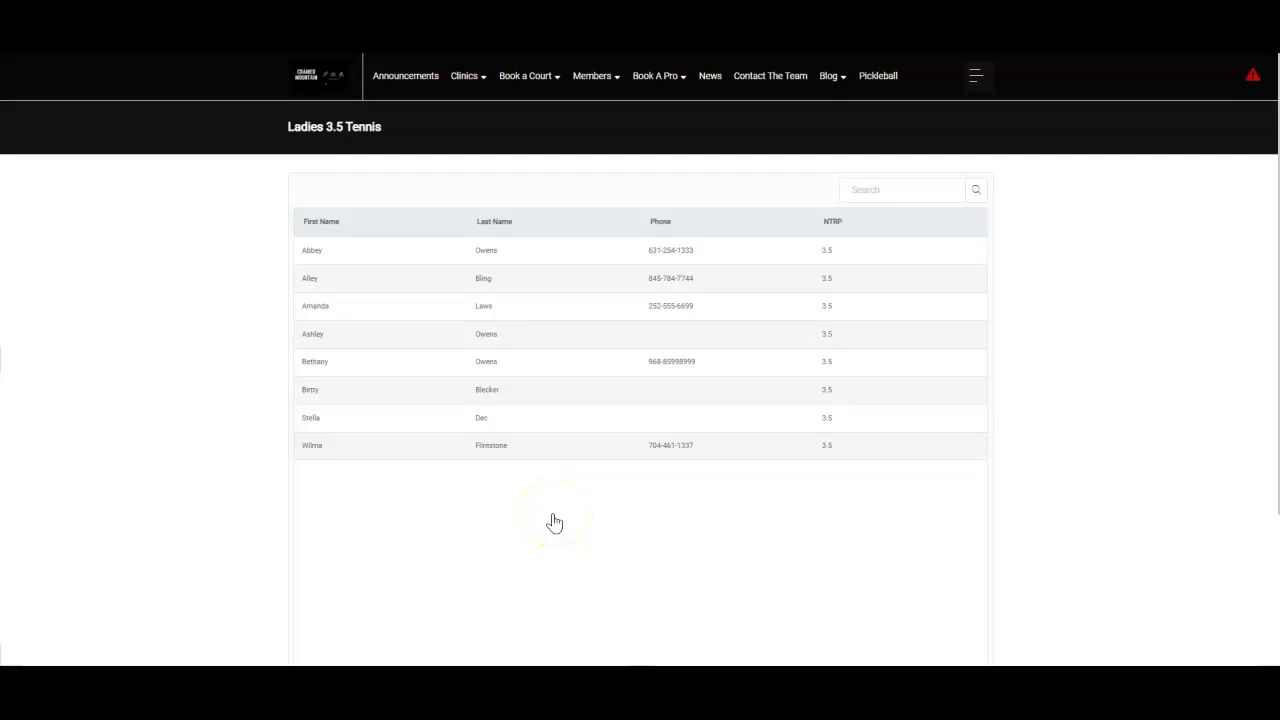
- Open the pickleball pro booking schedule and show Monday, April 17, 2023
left_click(657, 76)
left_click(677, 117)
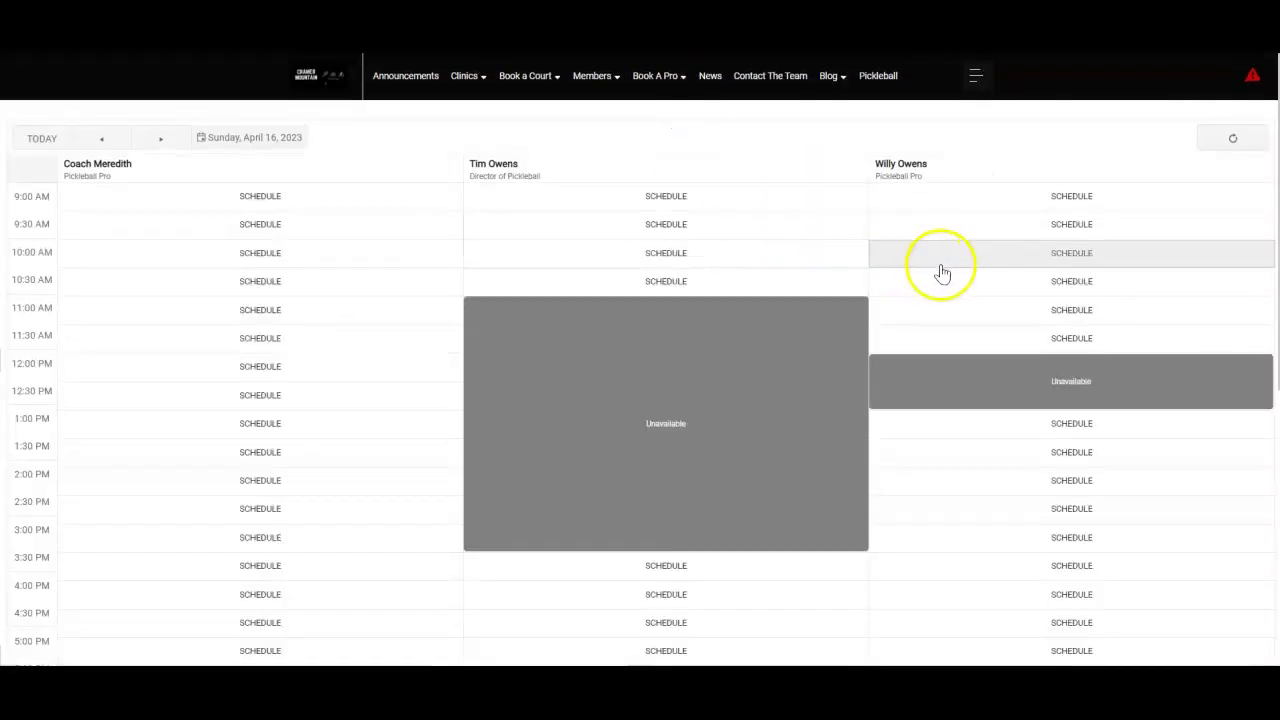
left_click(170, 144)
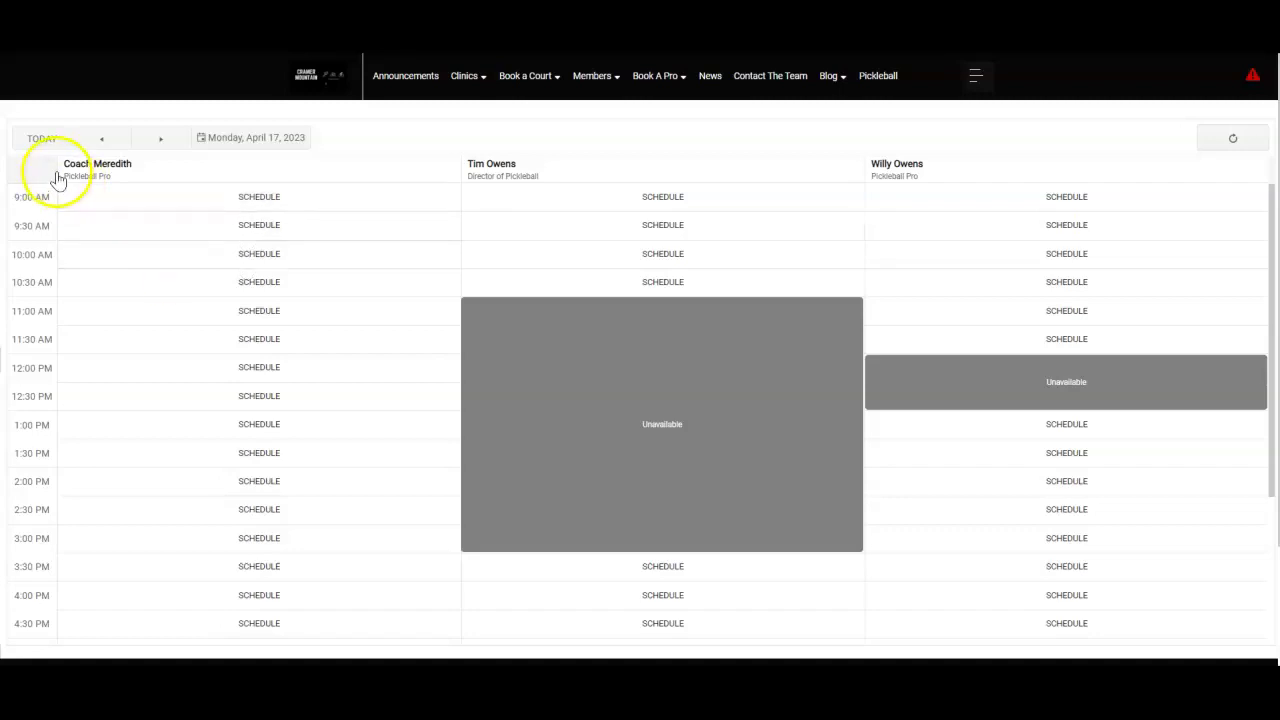
- Fill in a 12:00 PM lesson booking with the first listed pro as Pickleball Private Lesson, player level Beginner
left_click(254, 370)
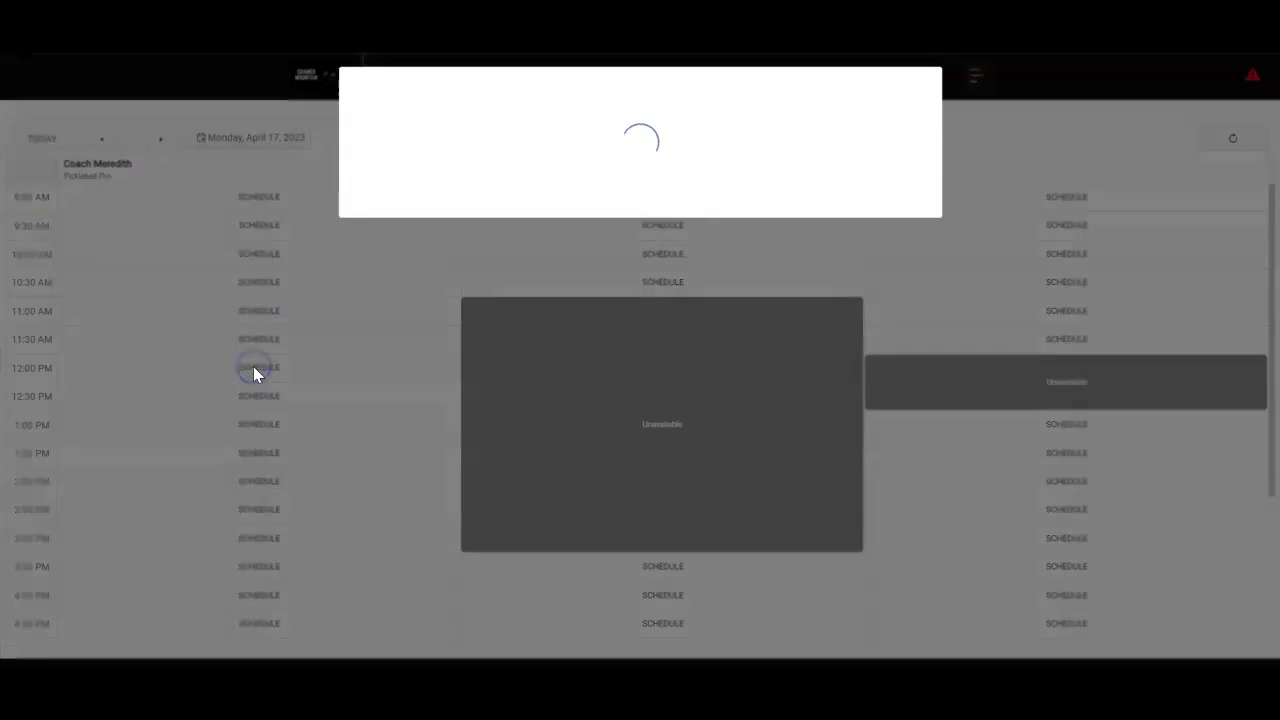
left_click(430, 200)
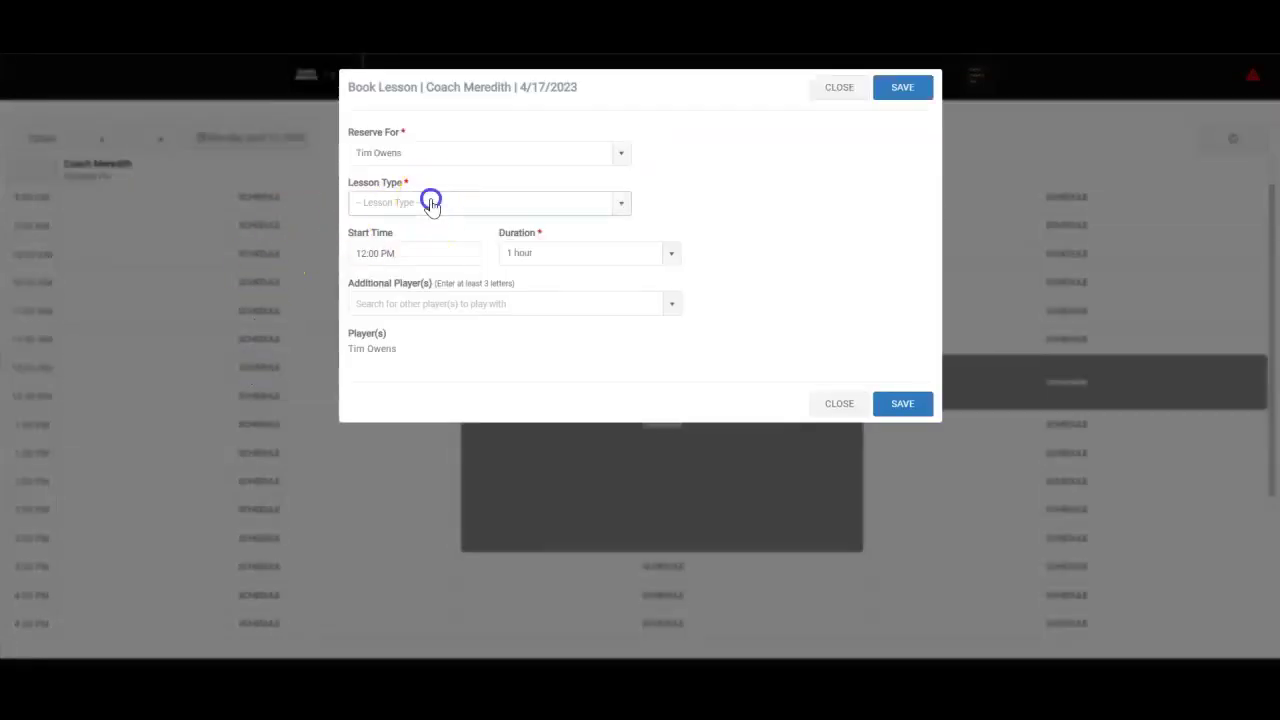
left_click(438, 256)
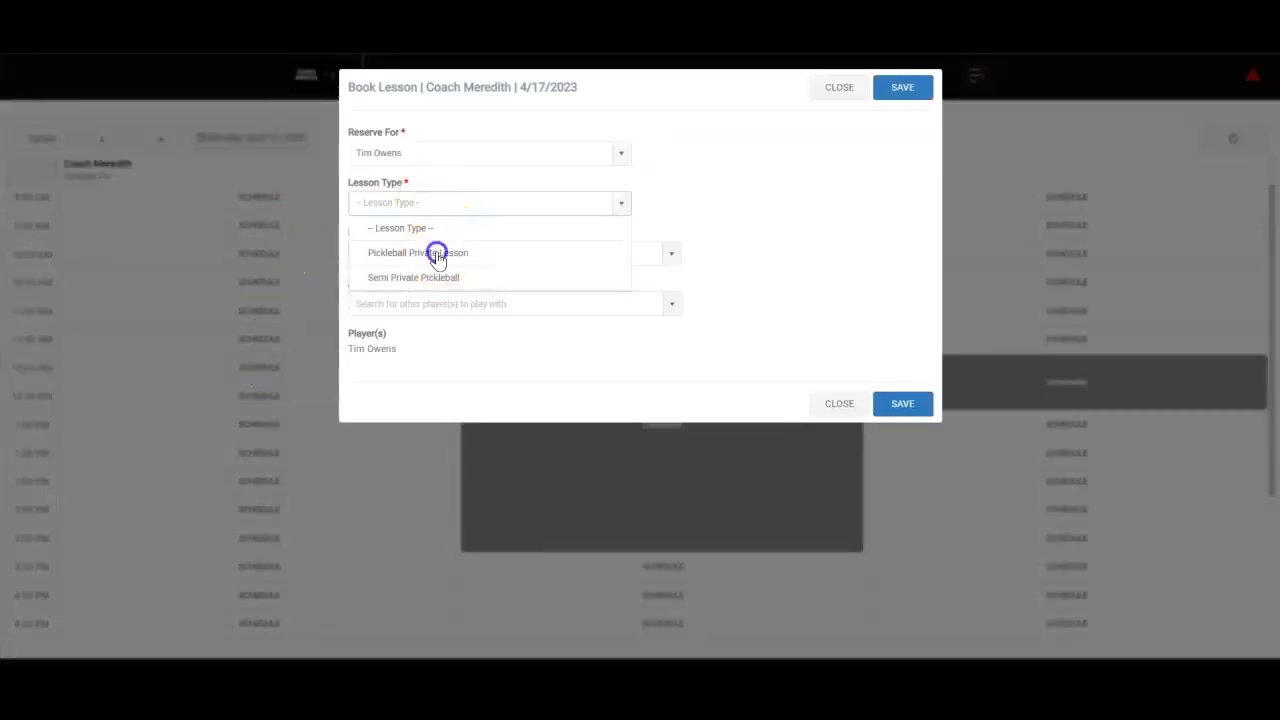
left_click(429, 350)
left_click(422, 395)
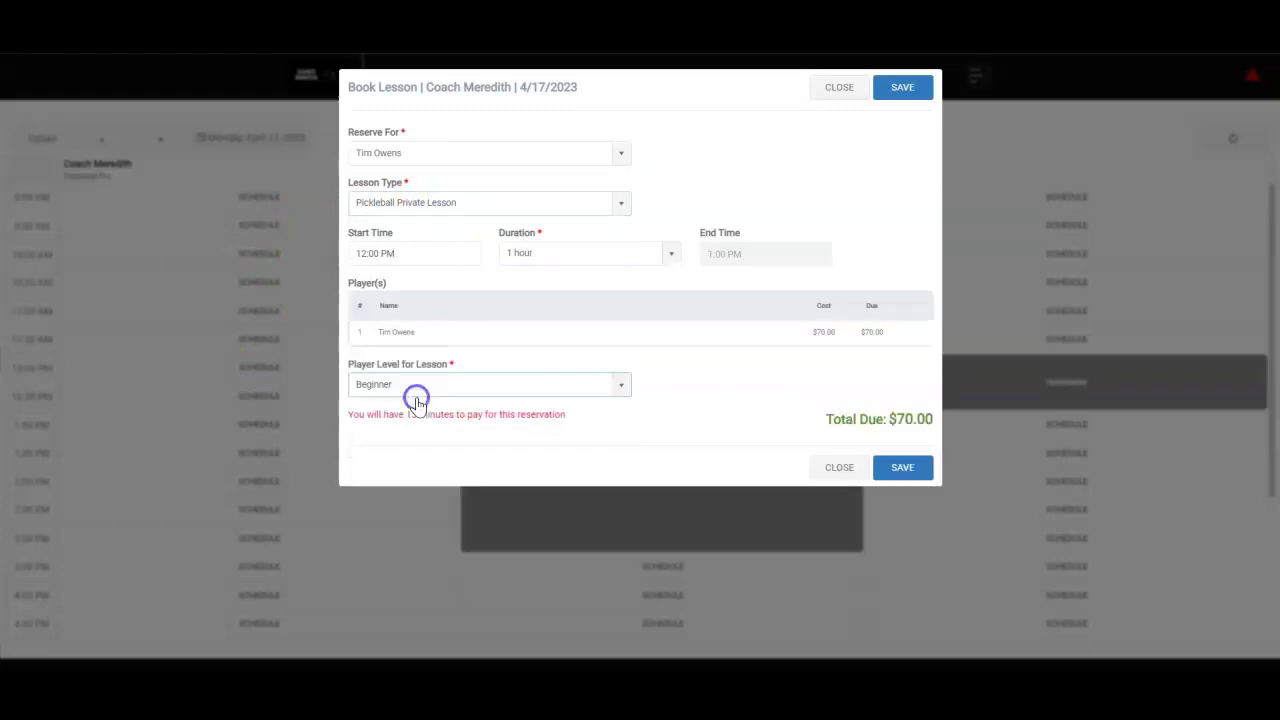
- Save the pickleball private lesson booking and open the club's news page
left_click(889, 476)
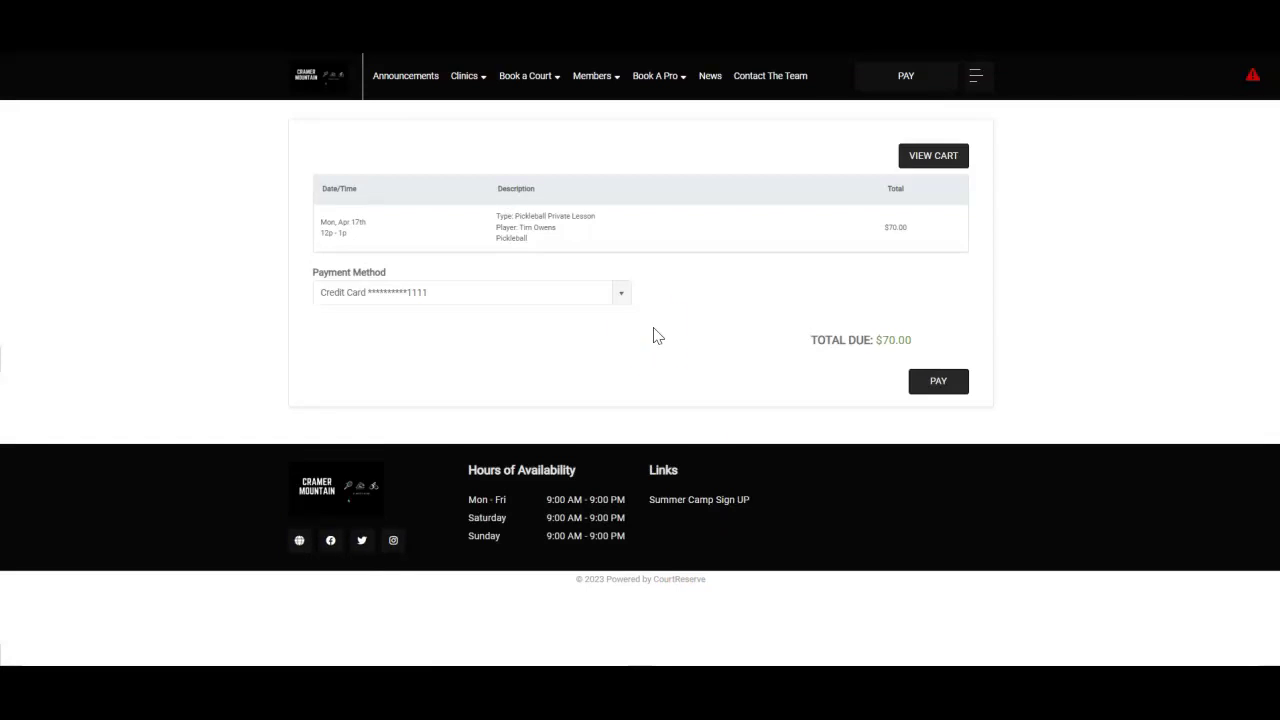
left_click(710, 80)
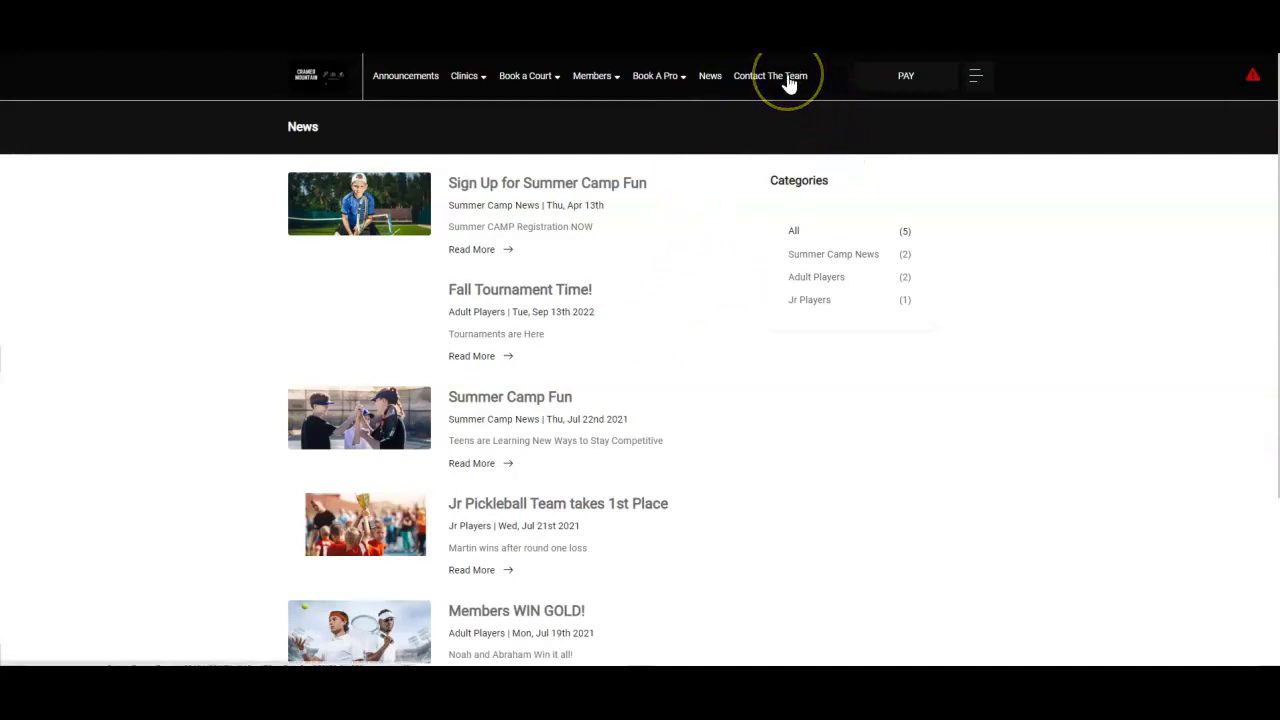
- Open the Pay Now page for the booked lesson
left_click(976, 80)
left_click(939, 148)
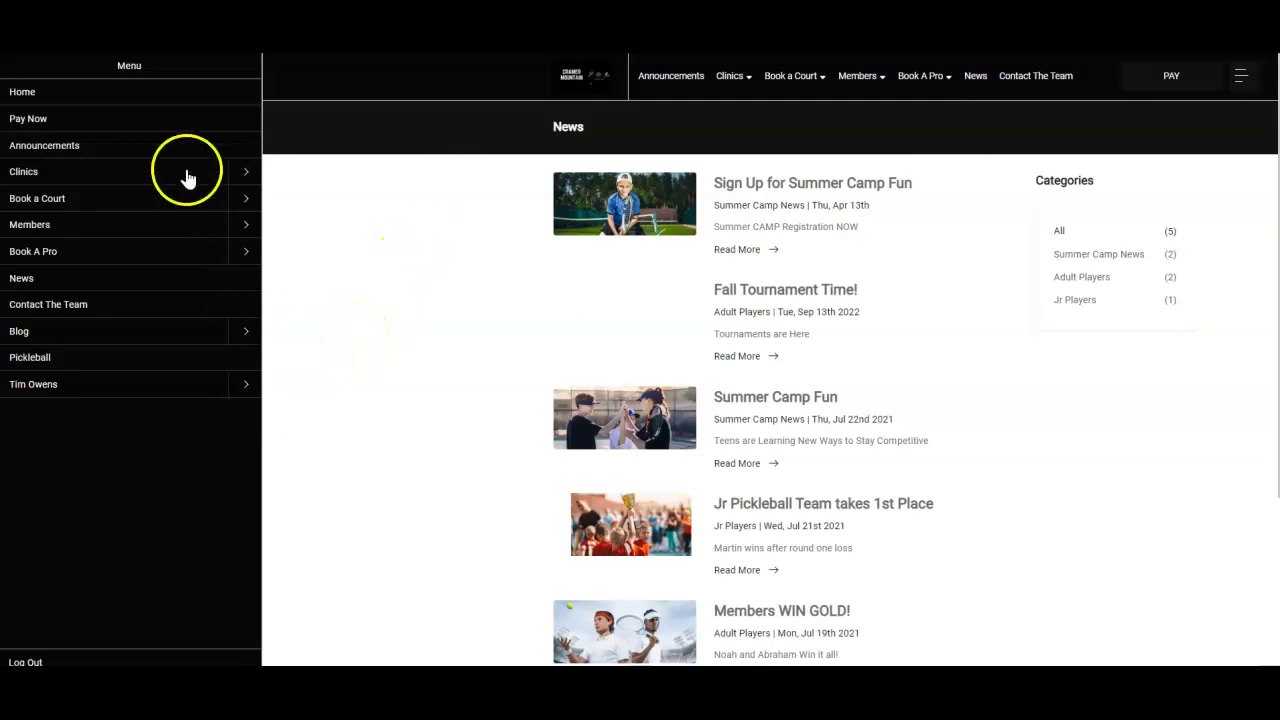
left_click(47, 124)
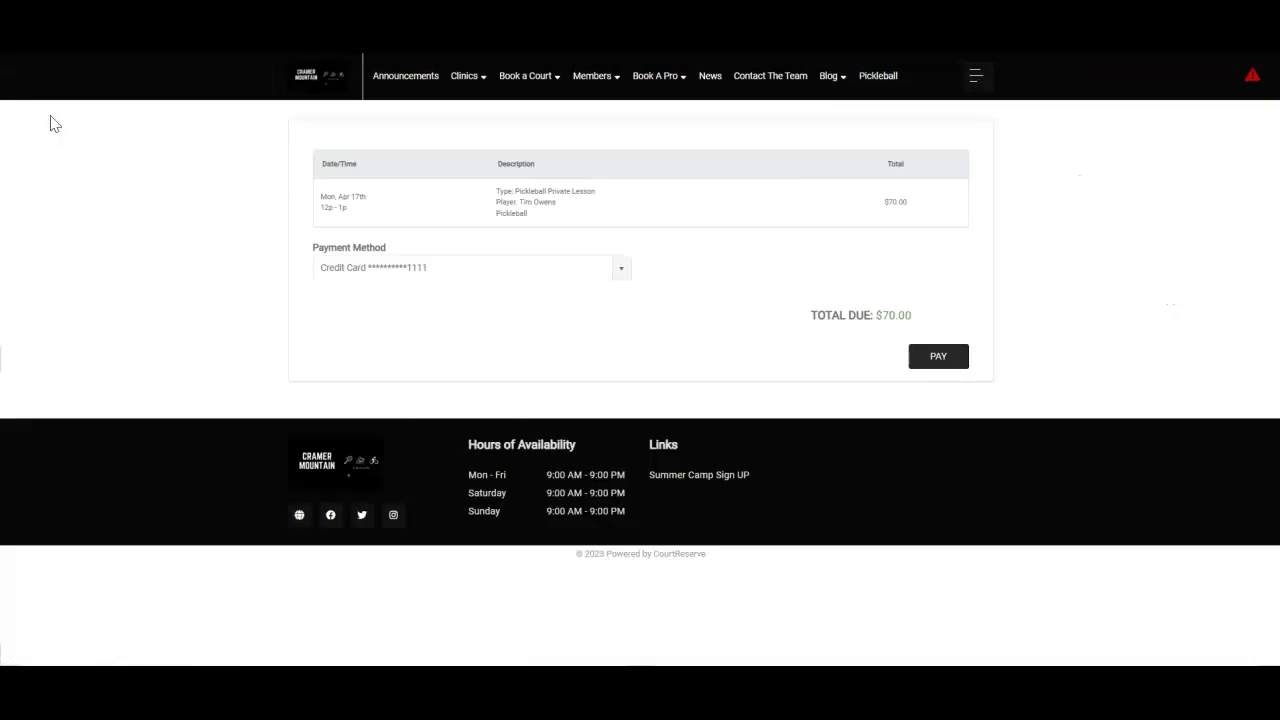
- View the member's upcoming reservations in the account section
left_click(975, 76)
left_click(63, 112)
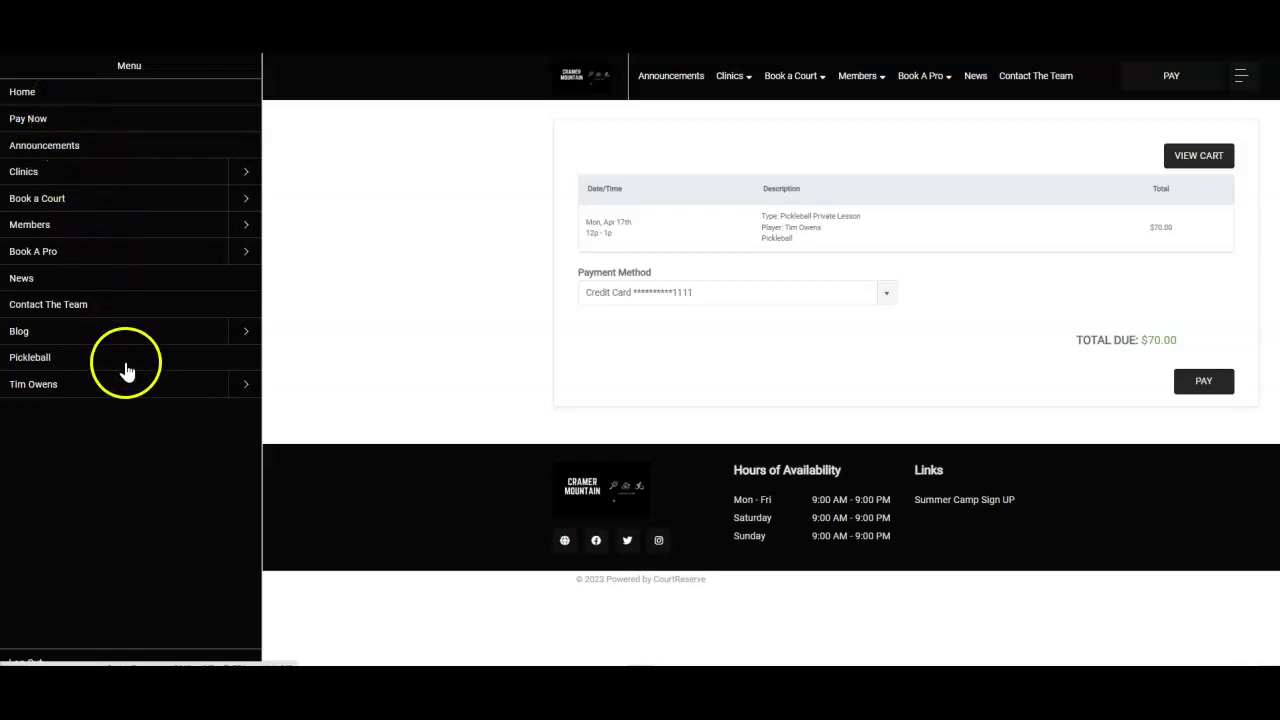
left_click(246, 392)
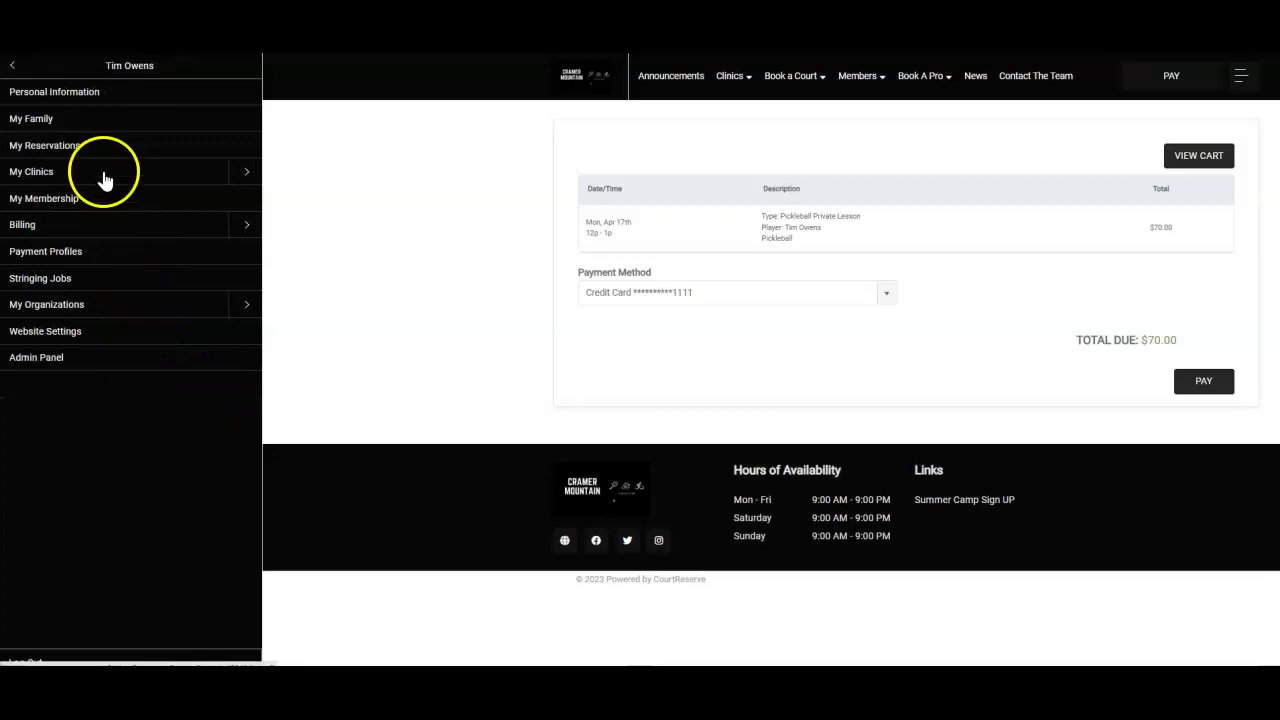
left_click(95, 155)
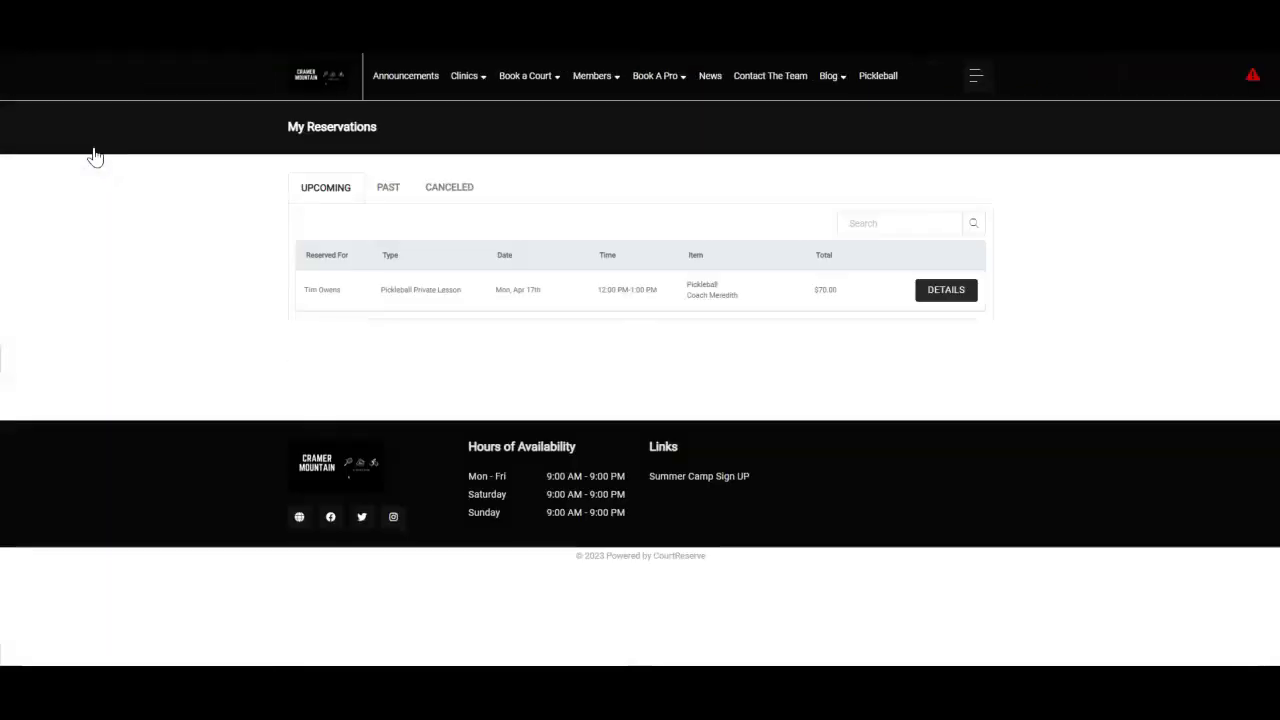
- View the member's billing transactions and current packages
left_click(974, 78)
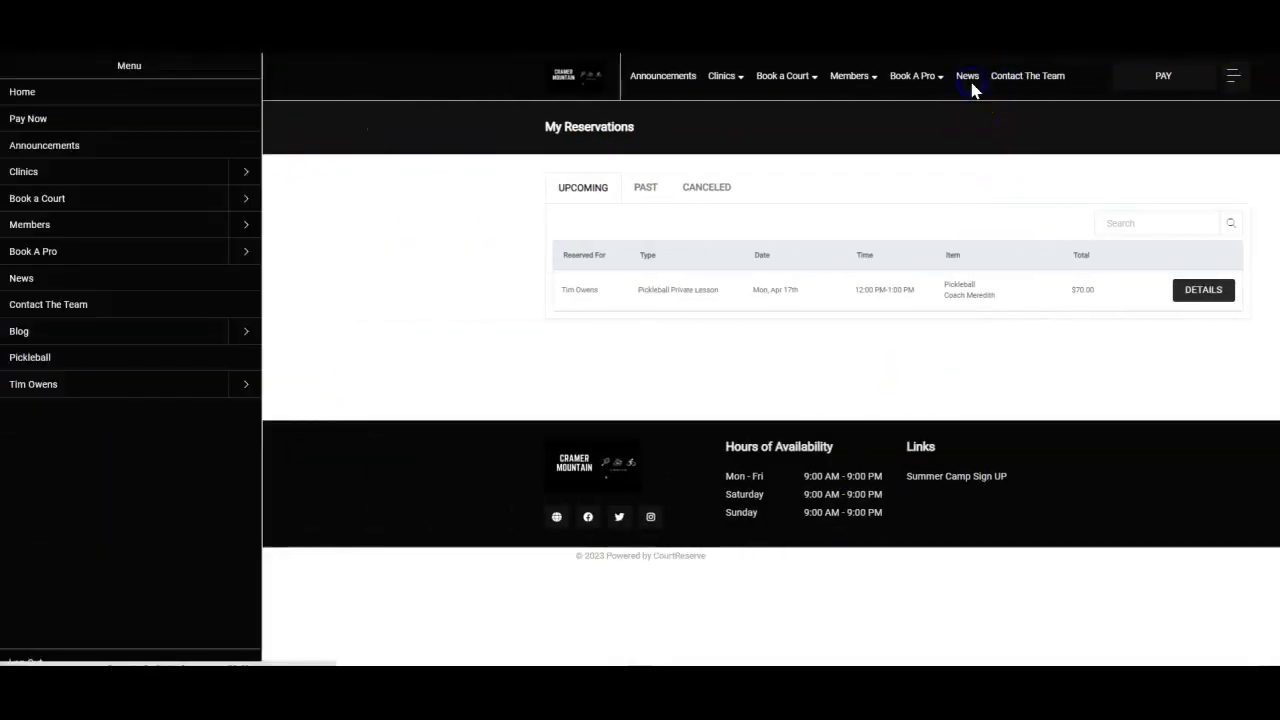
left_click(126, 387)
left_click(240, 226)
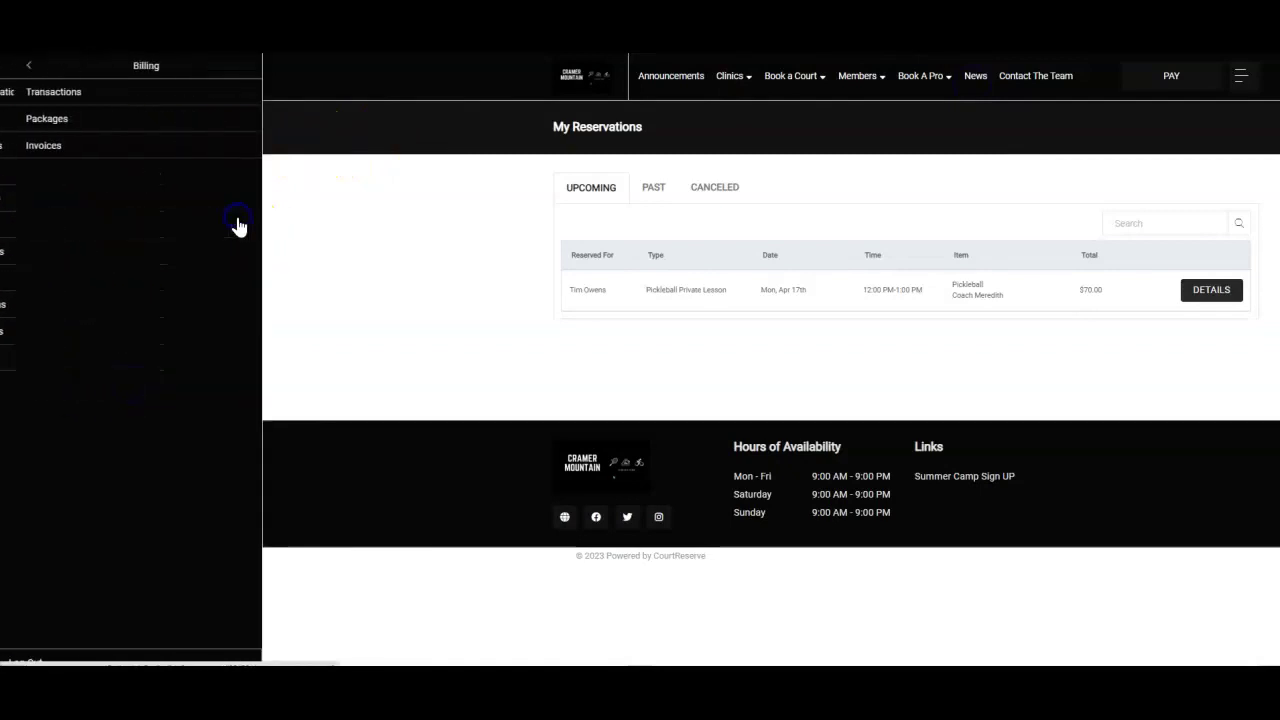
left_click(49, 94)
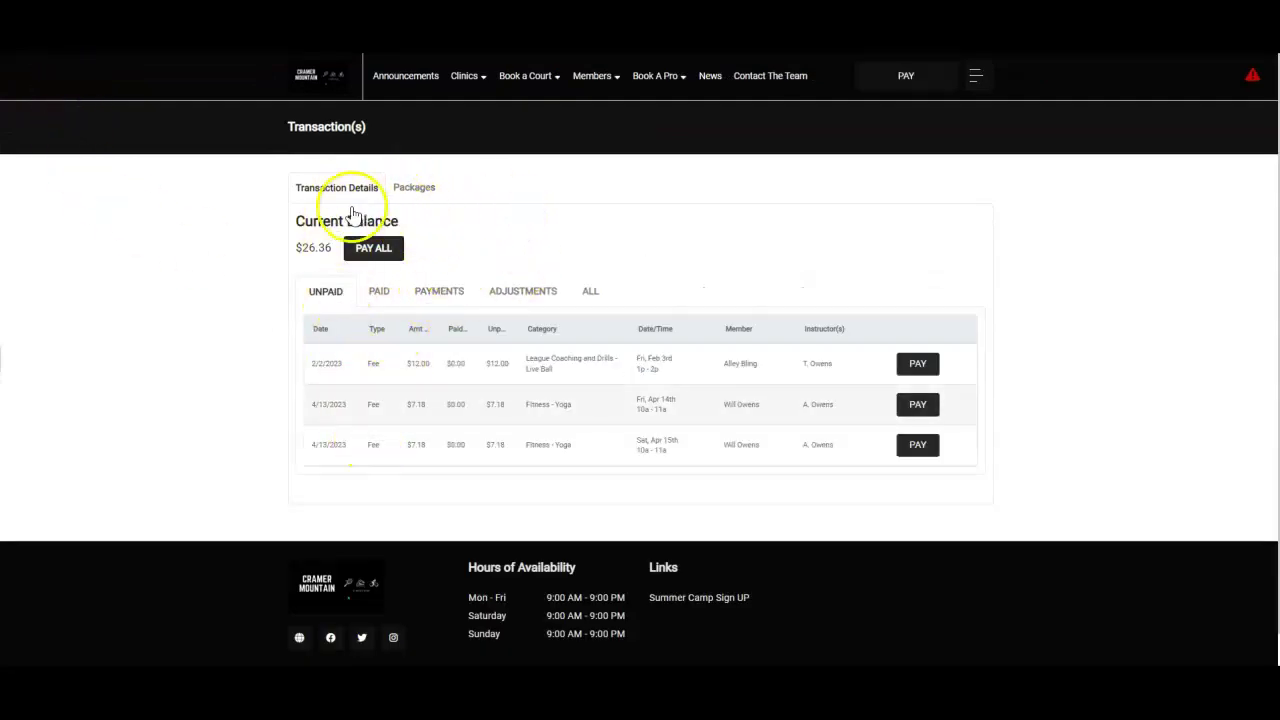
left_click(424, 197)
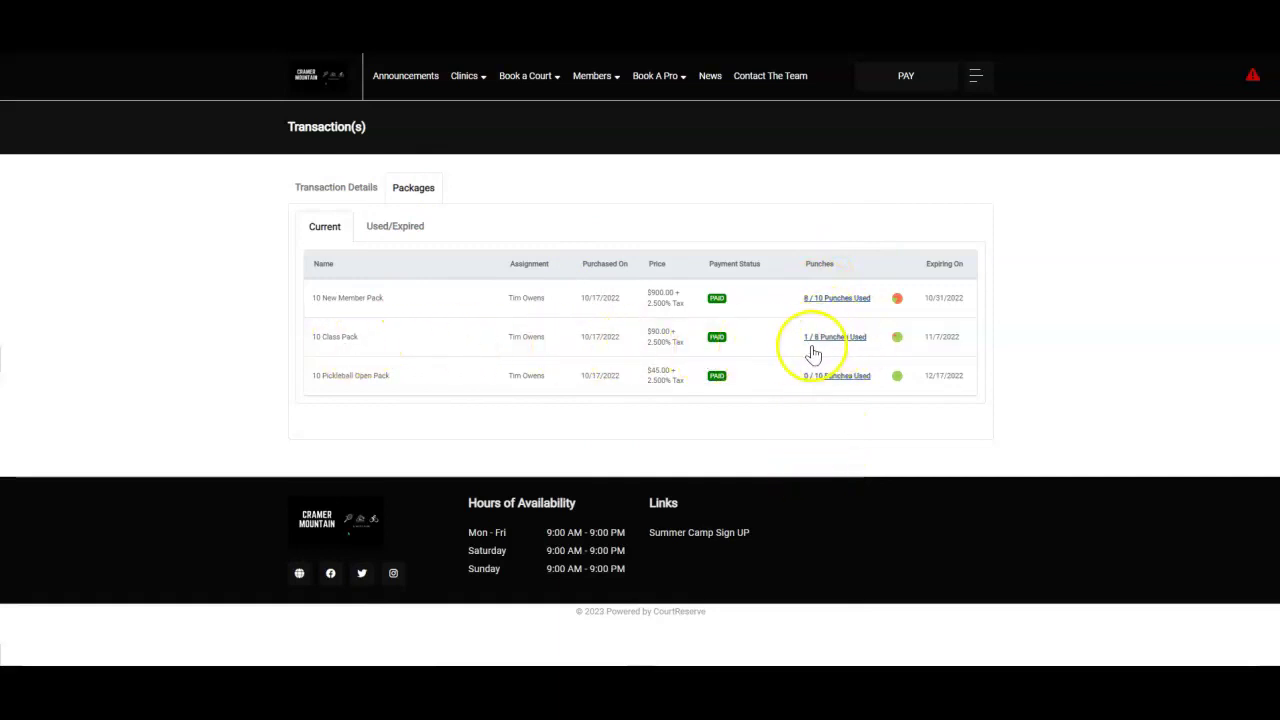
- View the member's payment profiles and stringing jobs
left_click(982, 77)
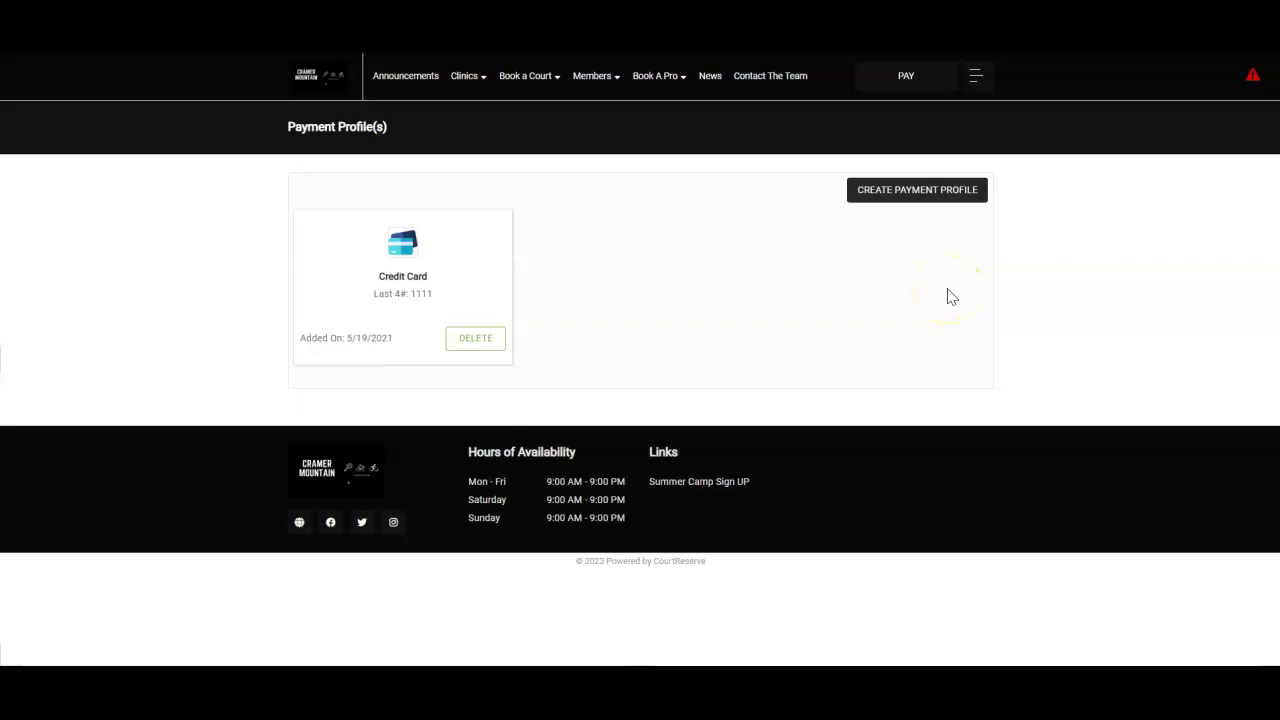
left_click(974, 80)
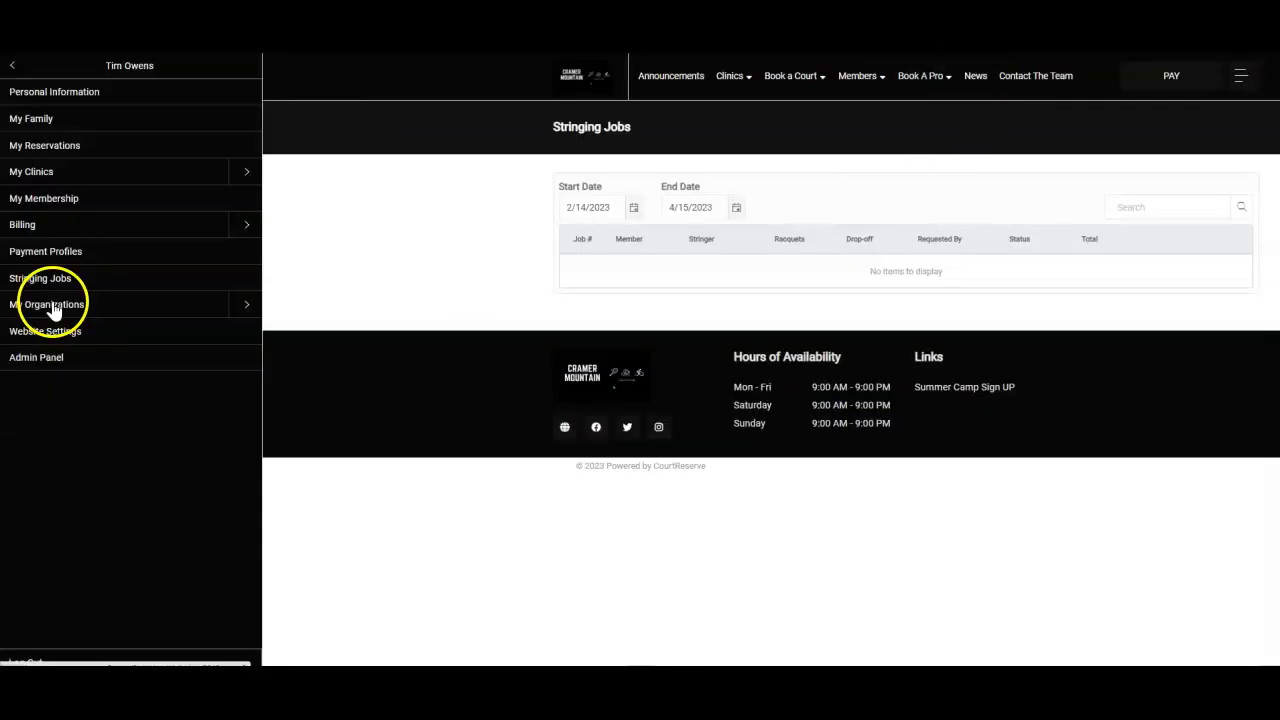
- View the My Organizations options and return to the member's account menu
left_click(50, 304)
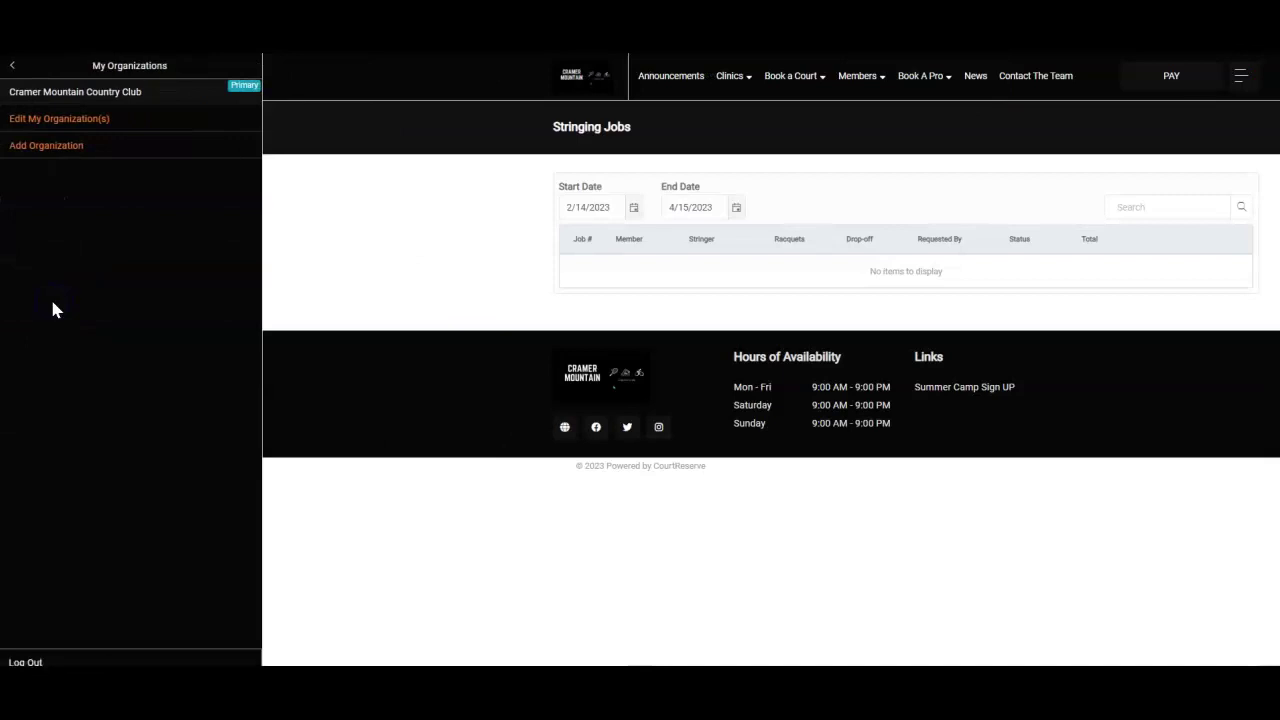
left_click(54, 309)
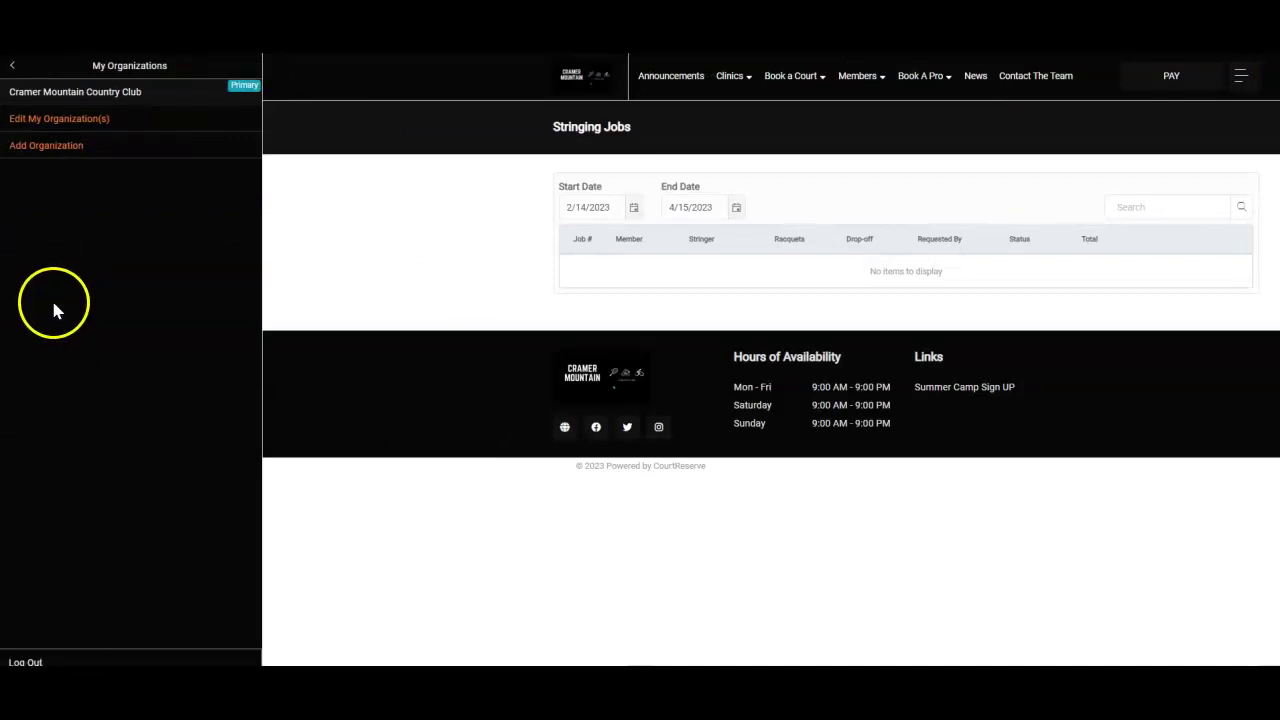
left_click(12, 67)
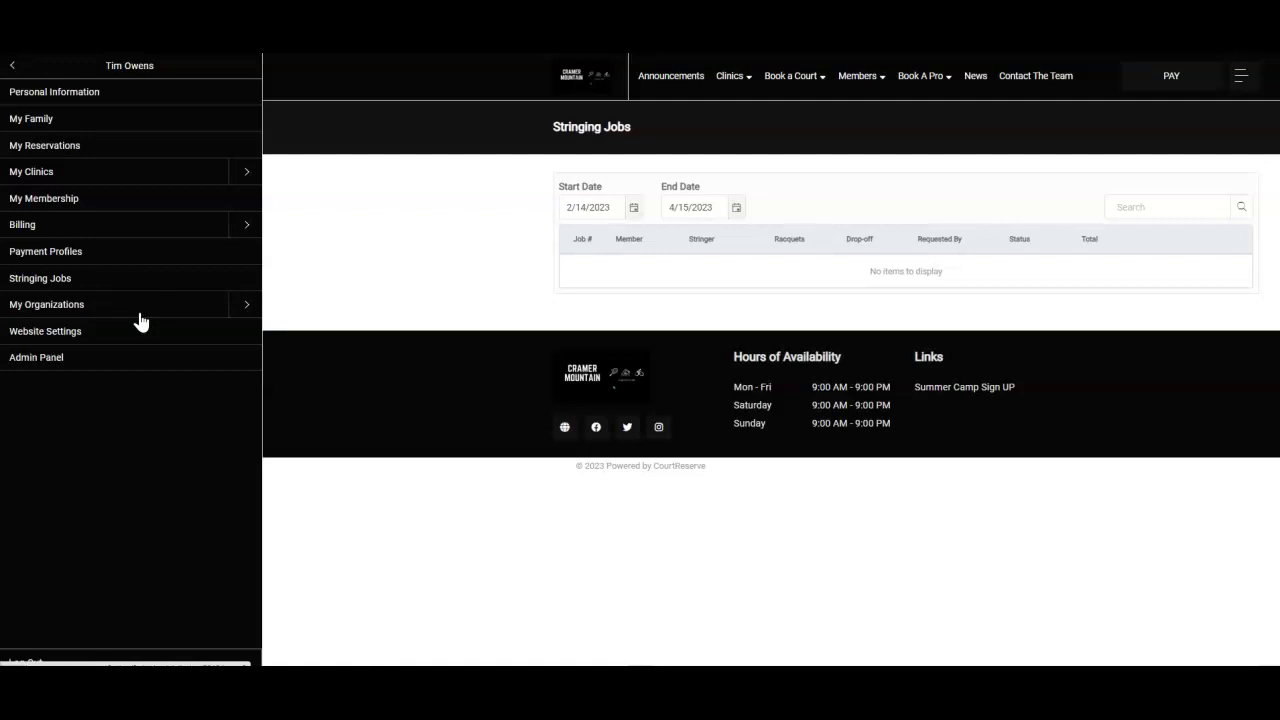
- Switch to the CourtReserve admin panel and view the expanded court scheduler, including its waitlist column
left_click(85, 365)
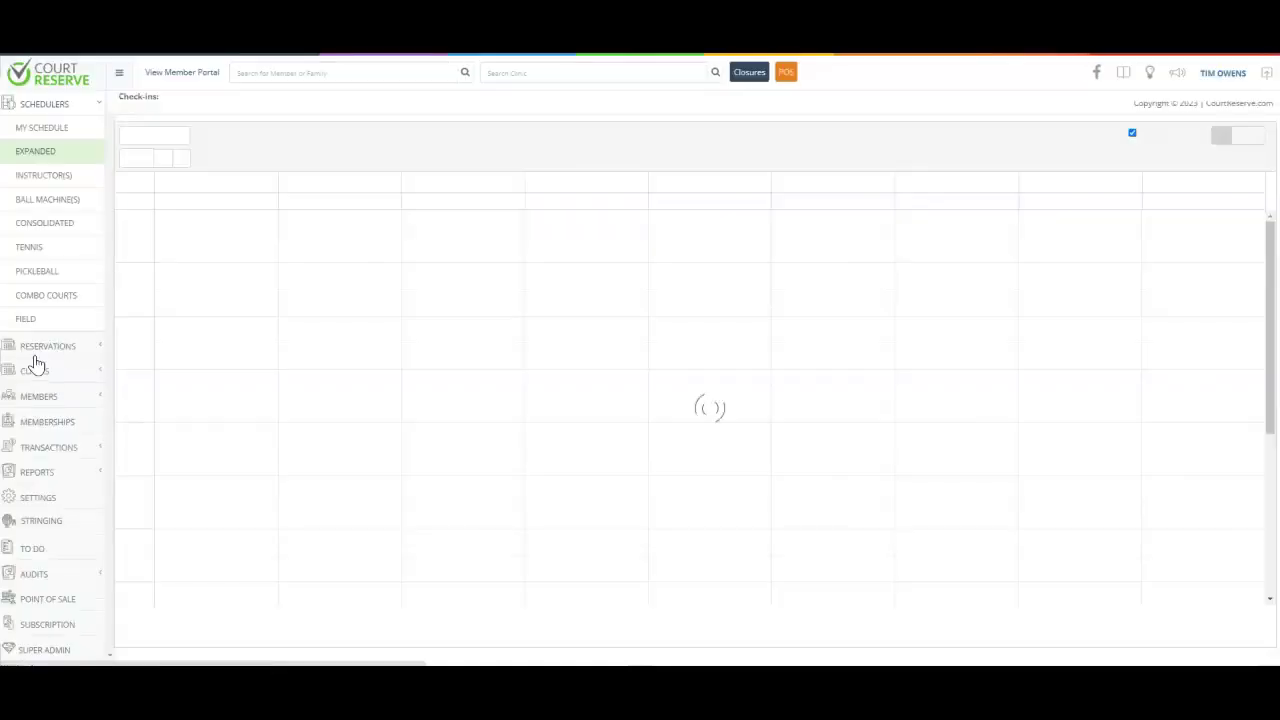
left_click(975, 133)
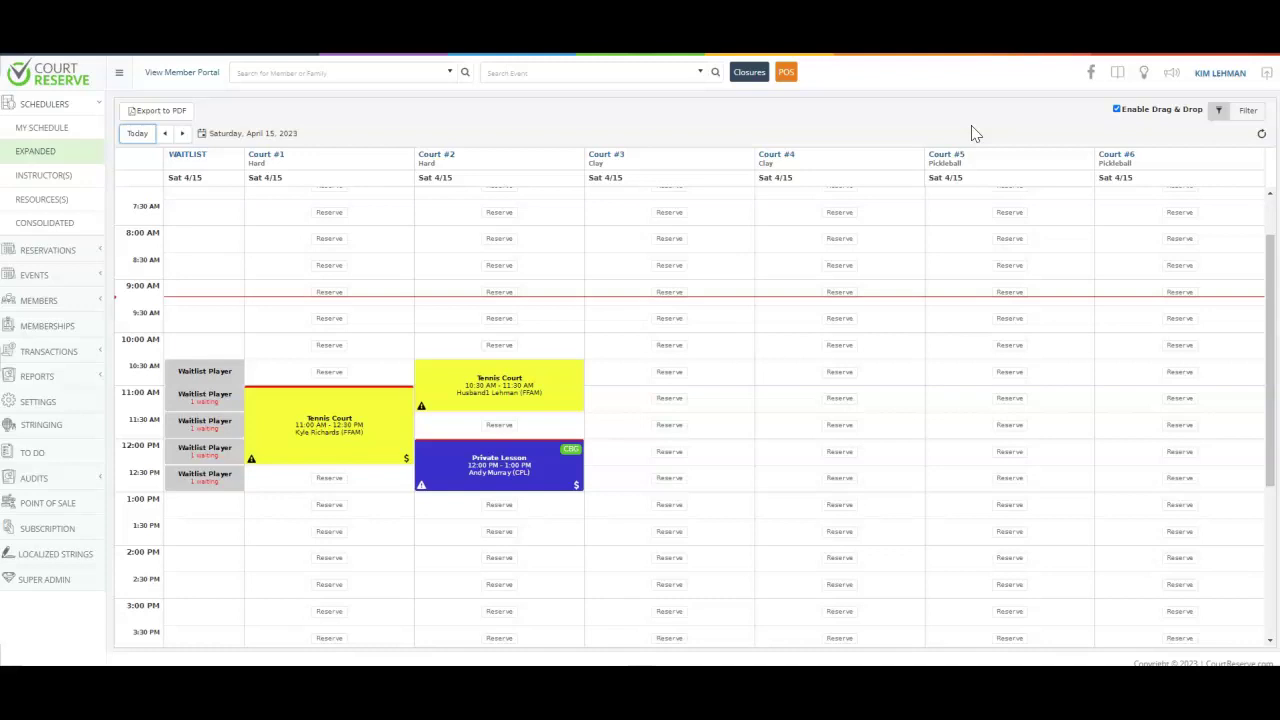
left_click(199, 412)
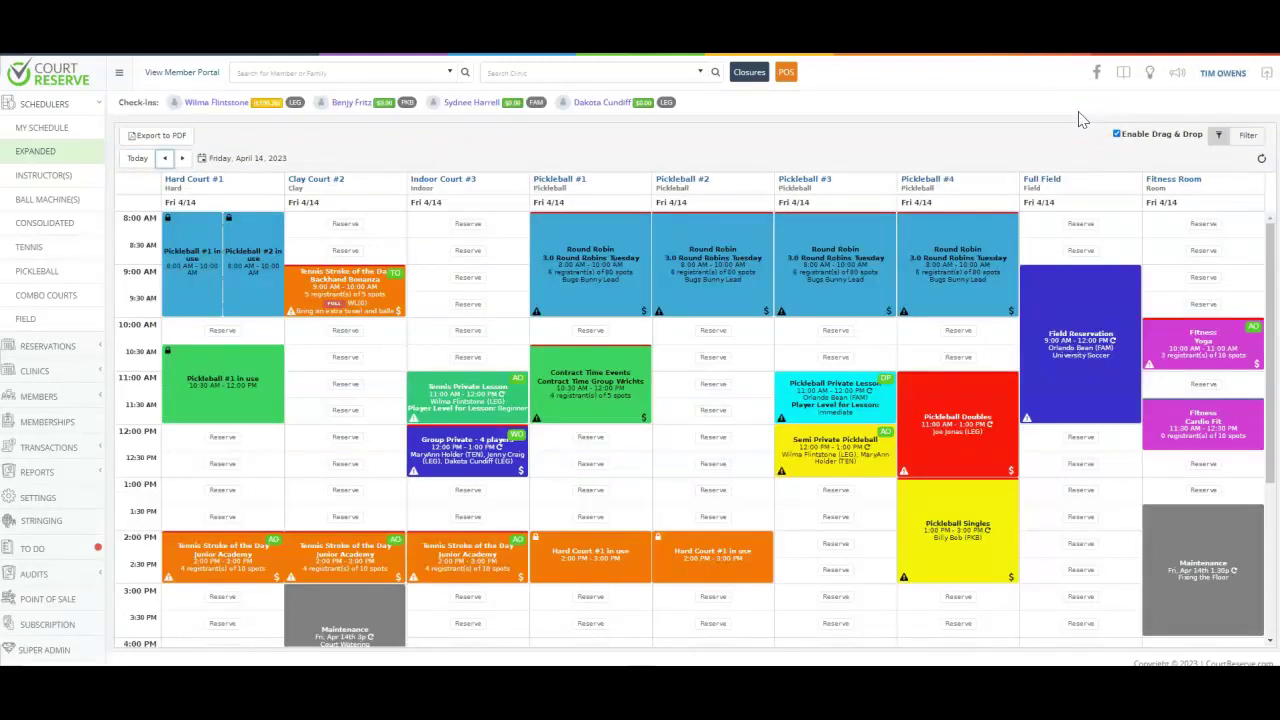
- Collapse the schedulers list, check the expanded scheduler's filter options, and close them without filtering
left_click(78, 112)
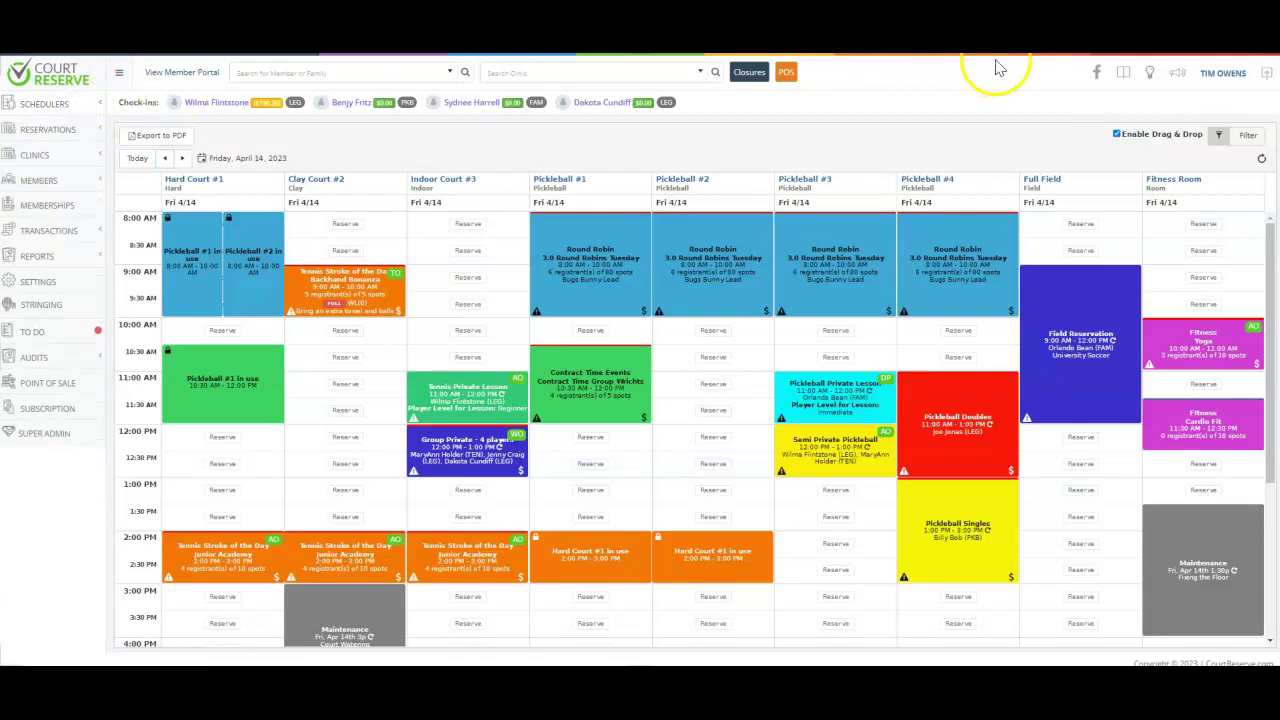
left_click(1220, 134)
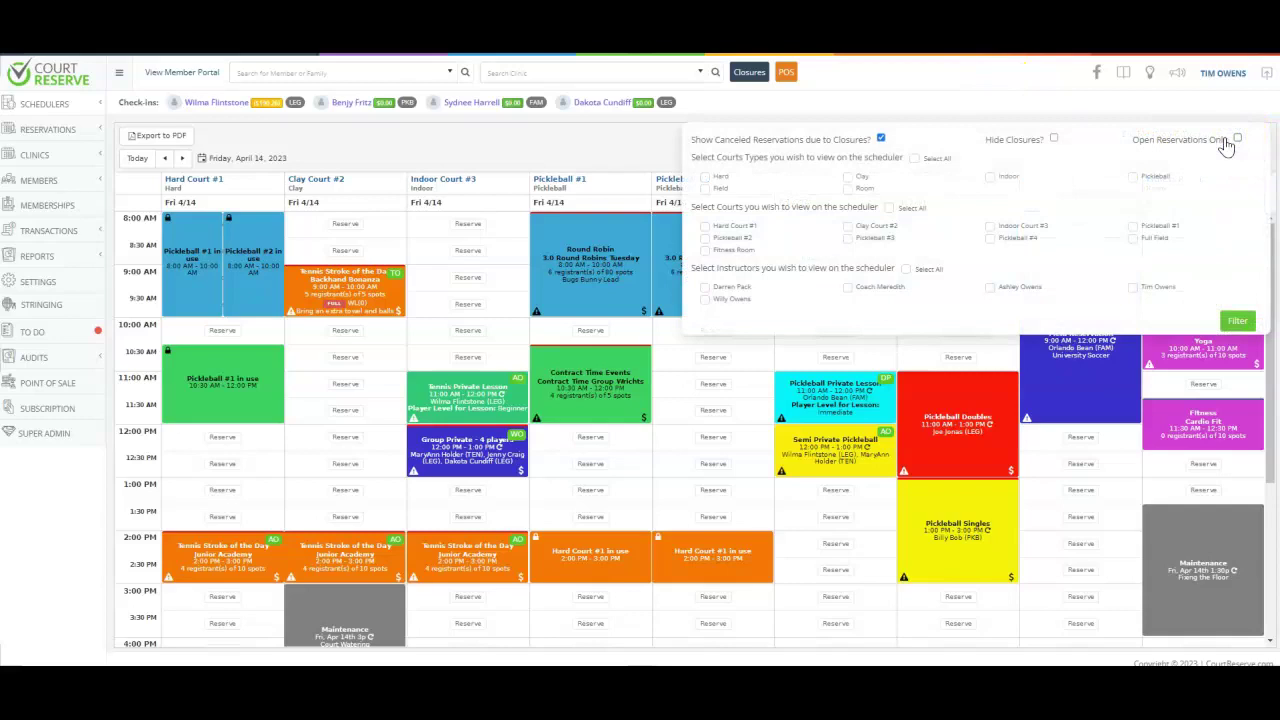
left_click(896, 117)
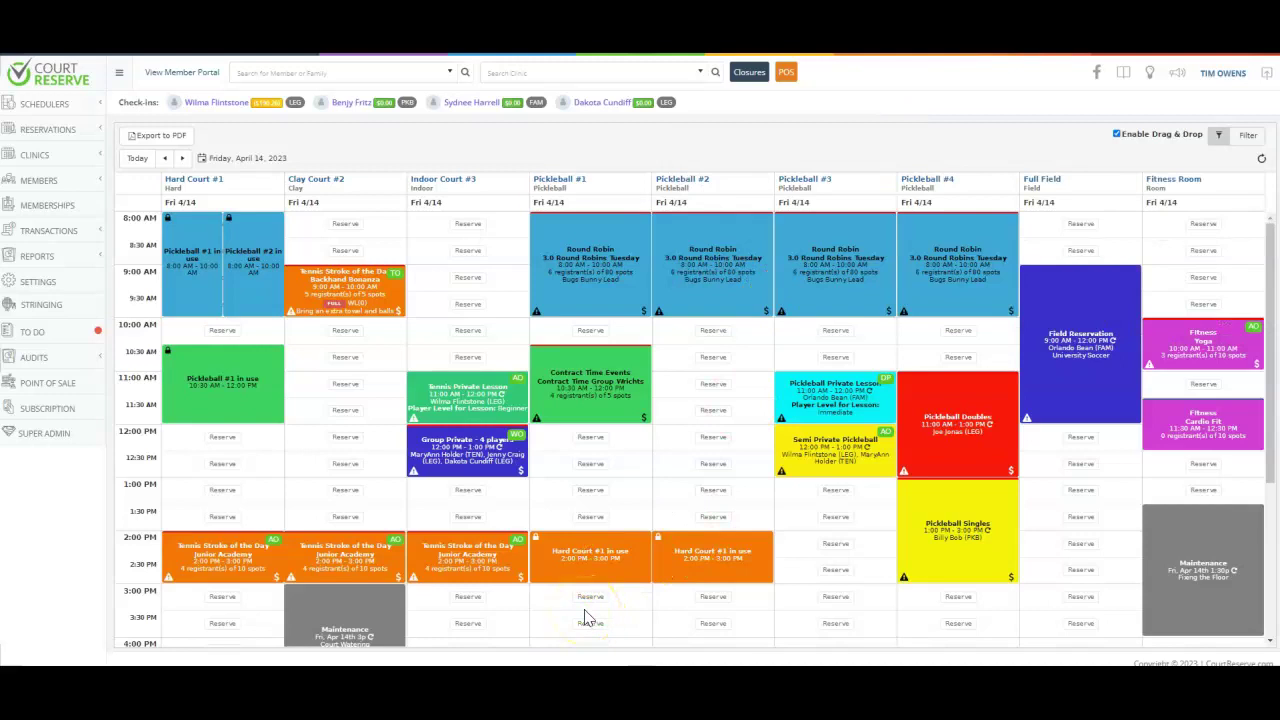
left_click(587, 617)
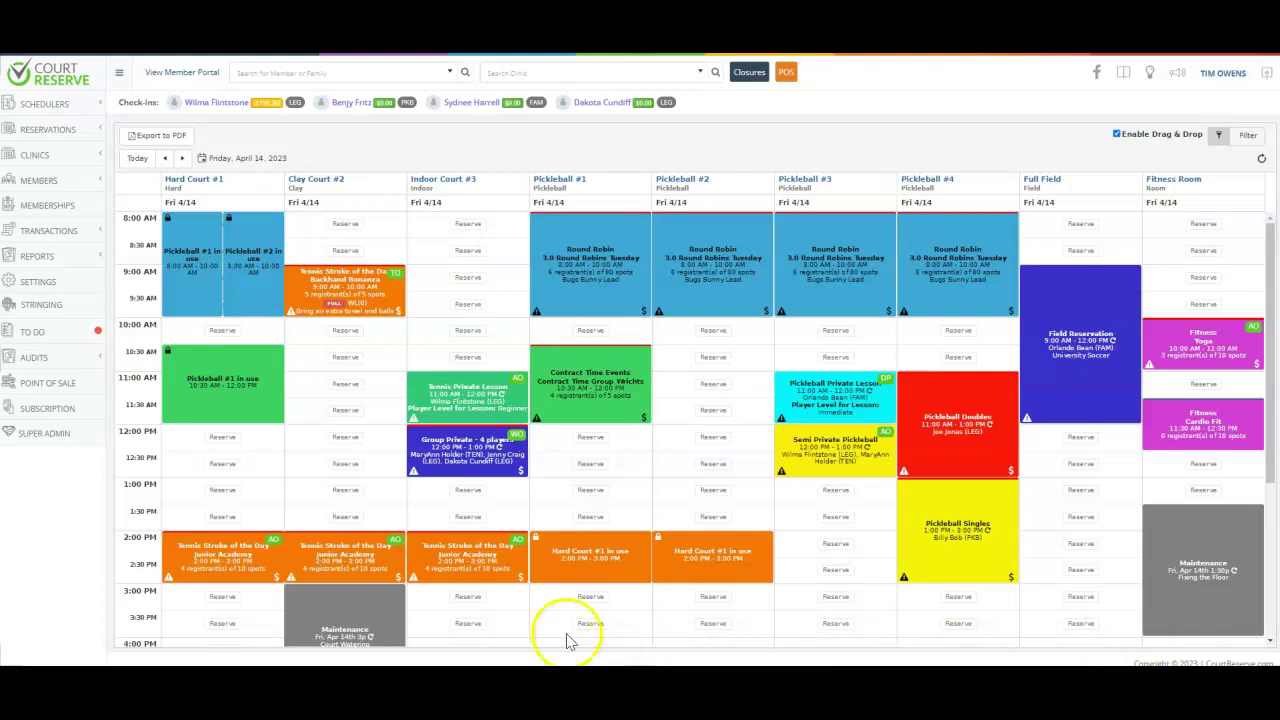
- View the Tennis and Pickleball schedulers for Friday, April 14, 2023
left_click(74, 106)
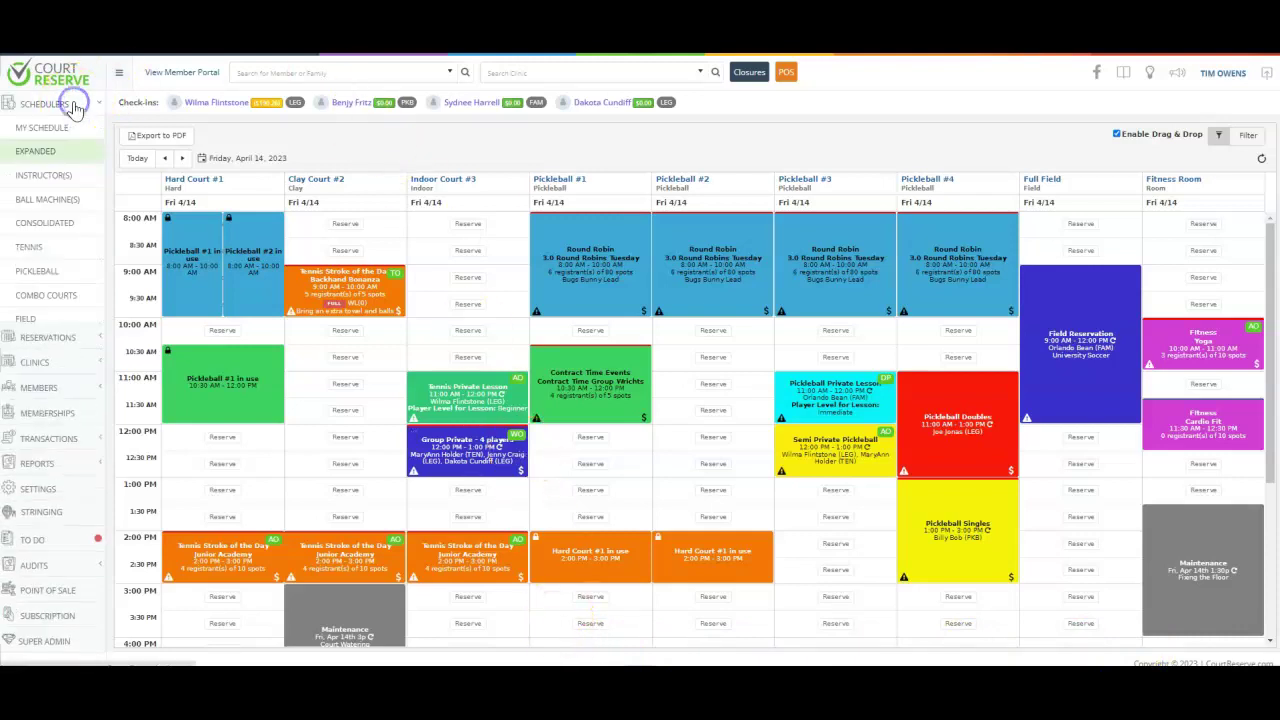
left_click(62, 248)
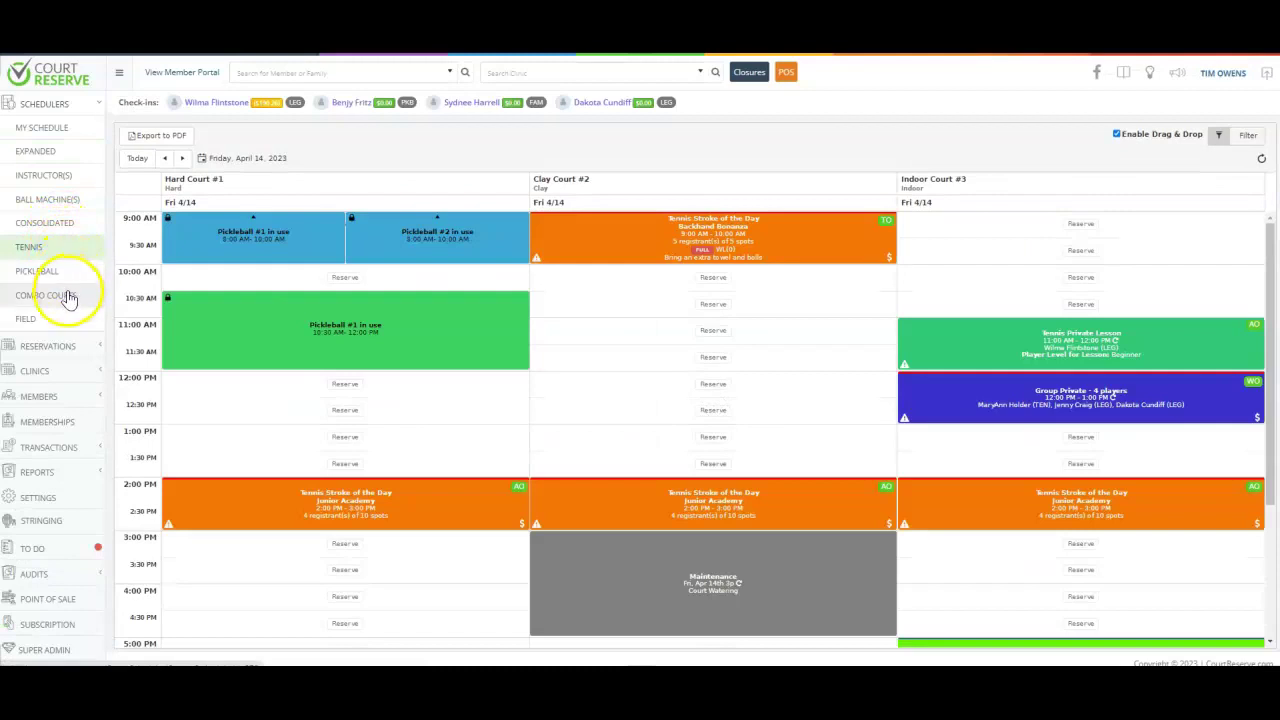
left_click(70, 277)
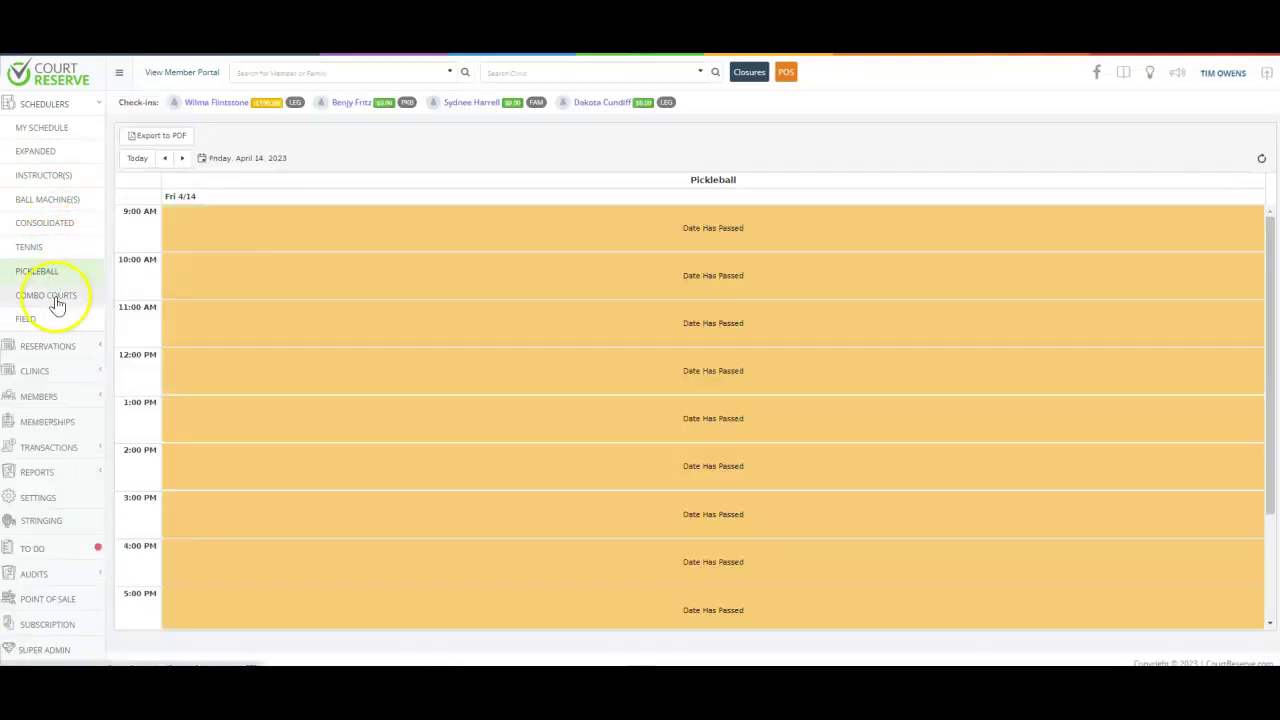
- On the Combo Courts scheduler, book Pickleball #1 for 4/14/2023 from 4:00 PM to 6:00 PM as Pickleball Doubles
left_click(55, 300)
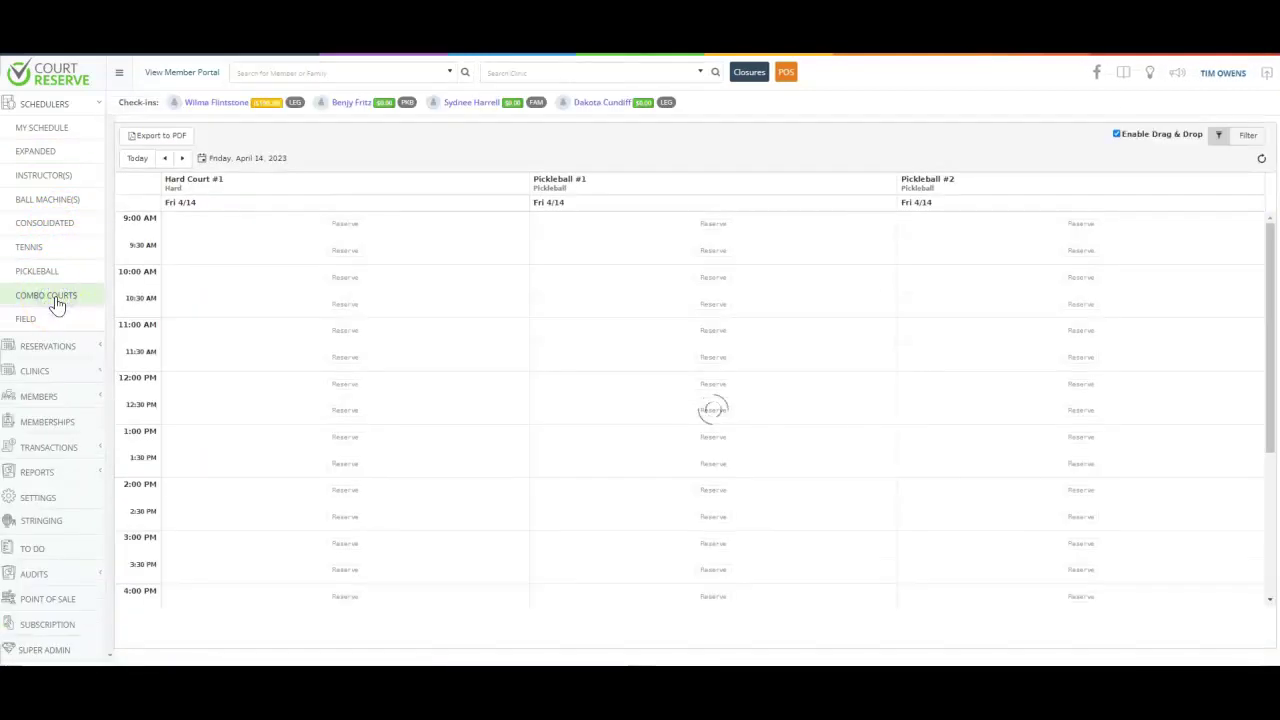
mouse_move(575, 307)
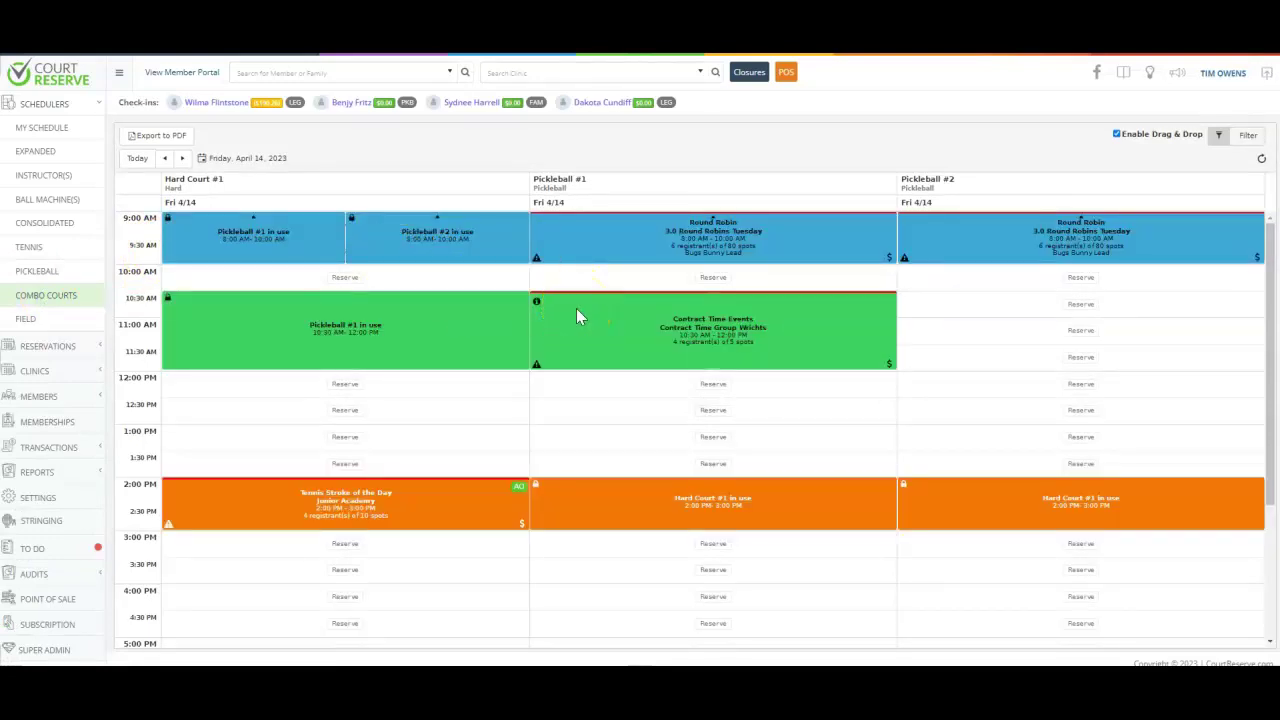
left_click(588, 320)
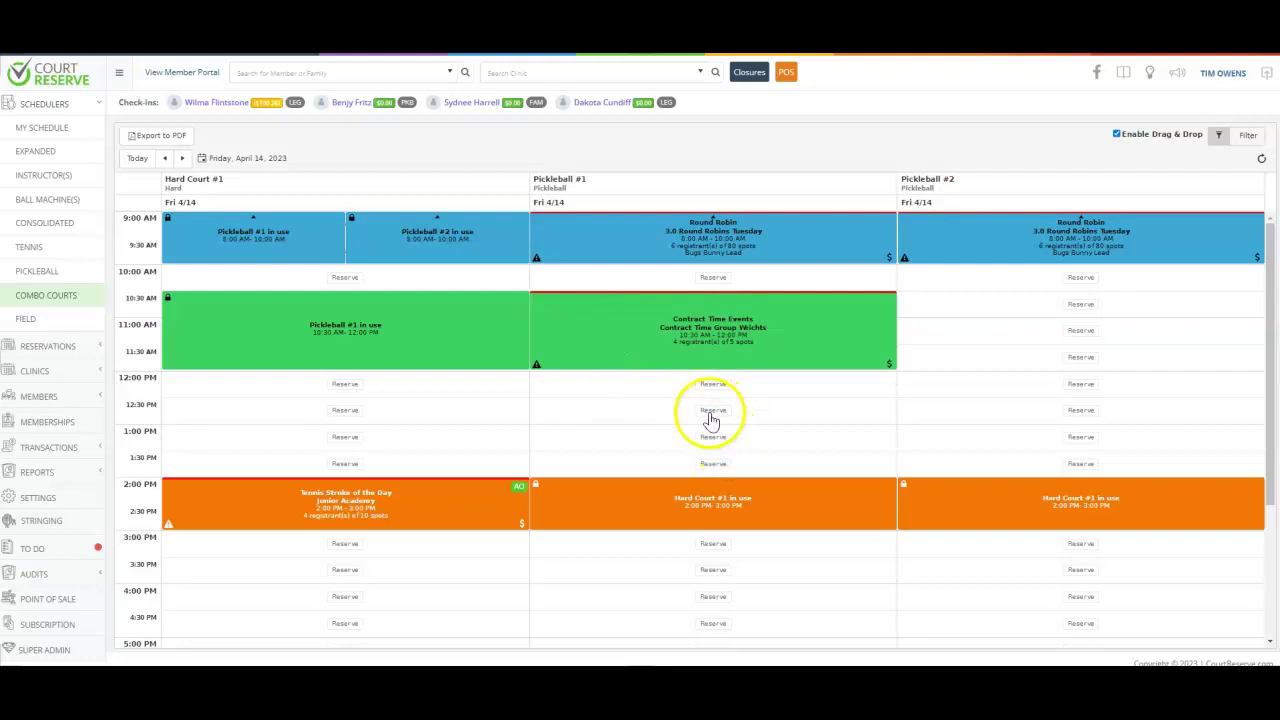
scroll(730, 450, "down", 3)
left_click(712, 461)
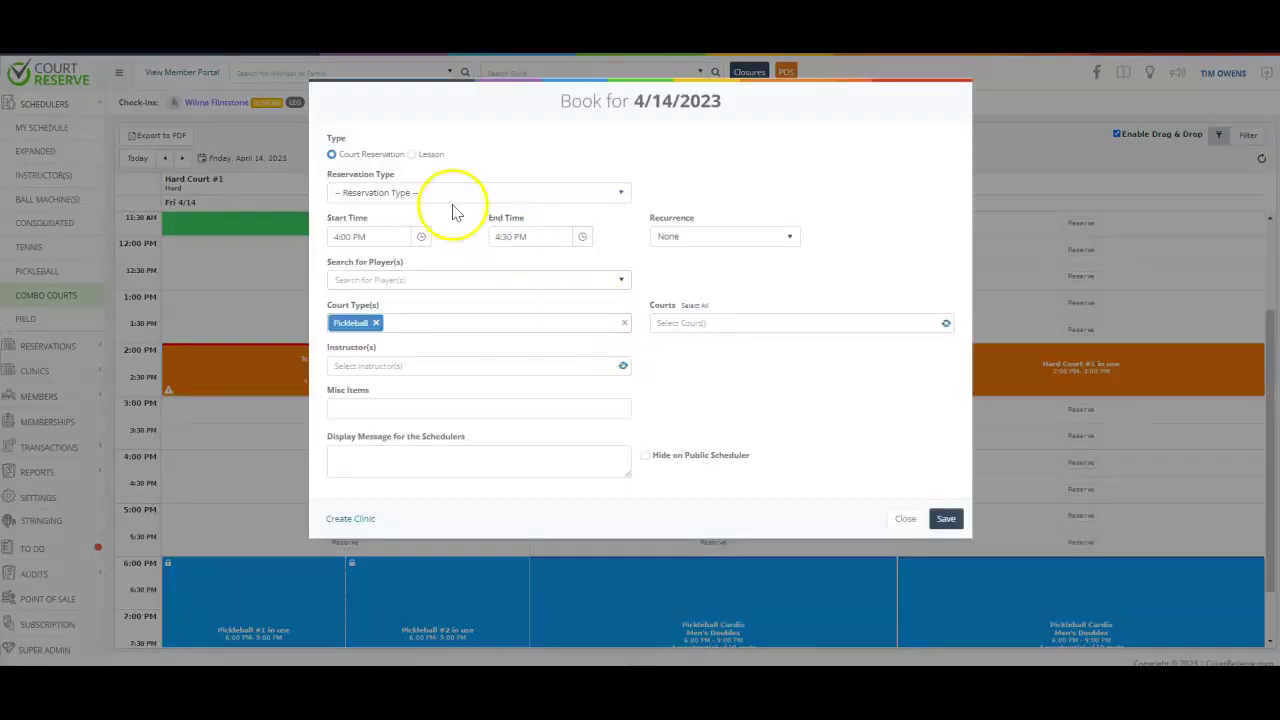
left_click(400, 192)
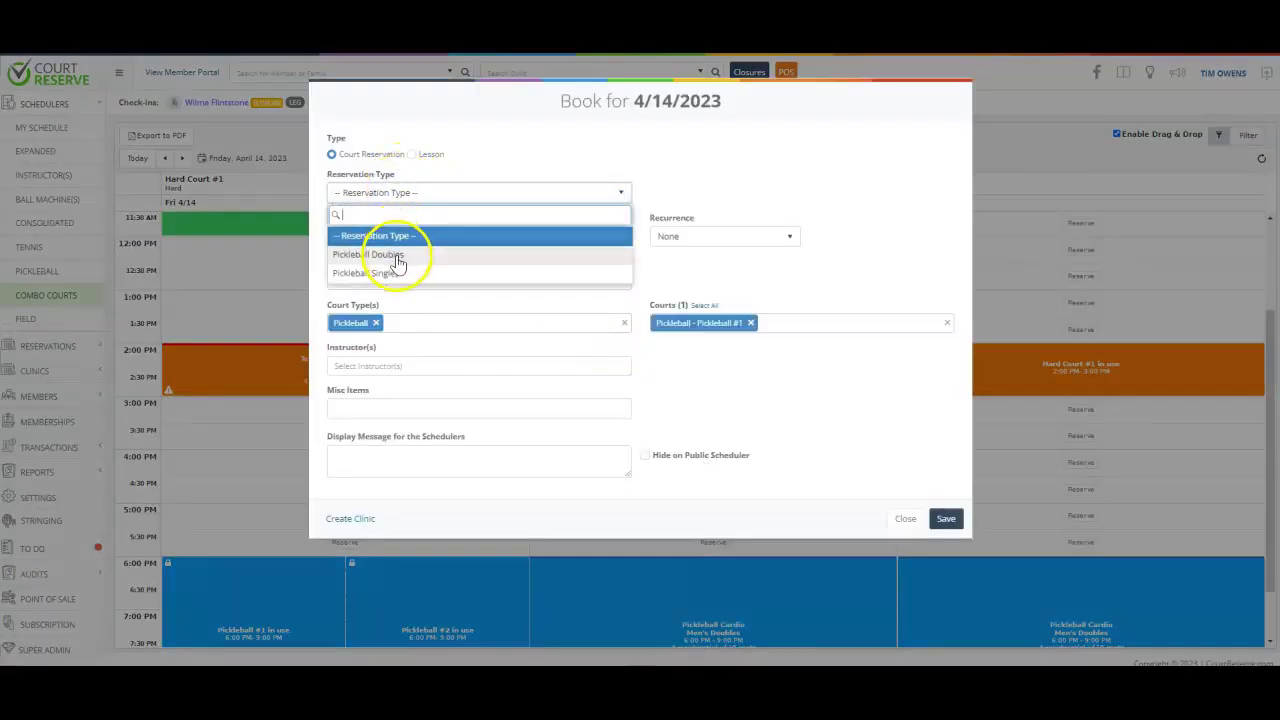
left_click(397, 255)
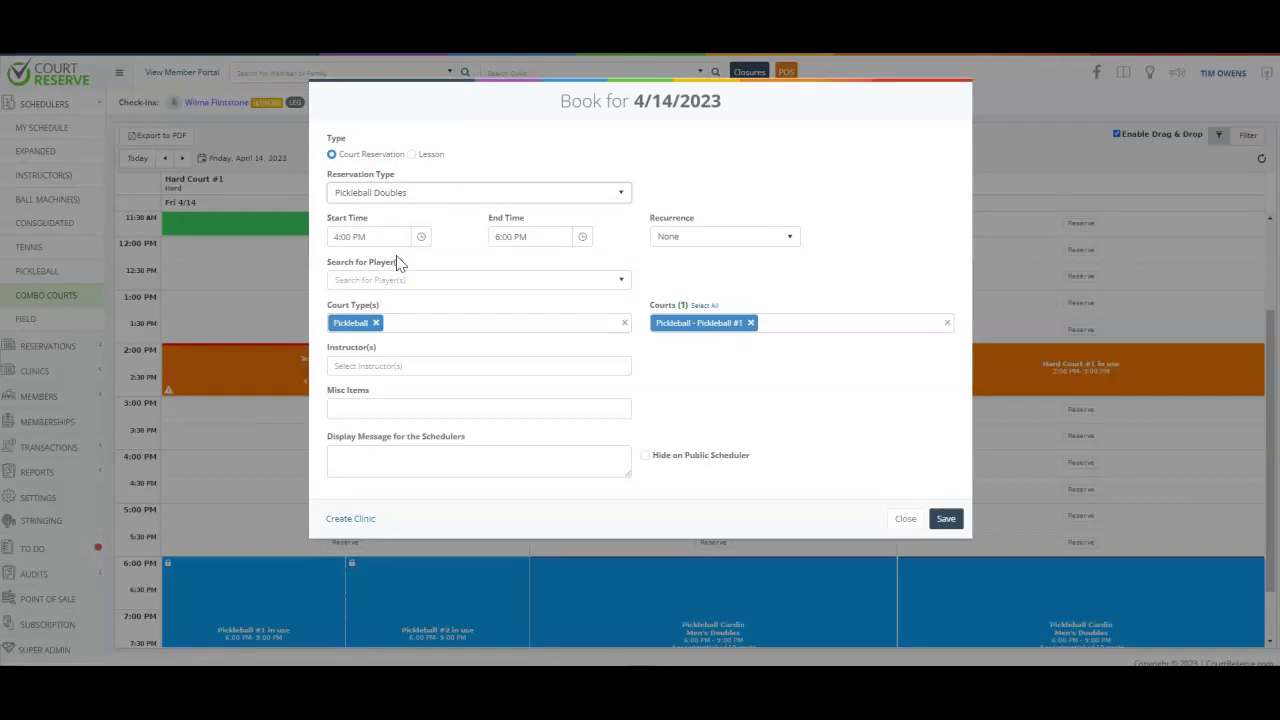
left_click(946, 519)
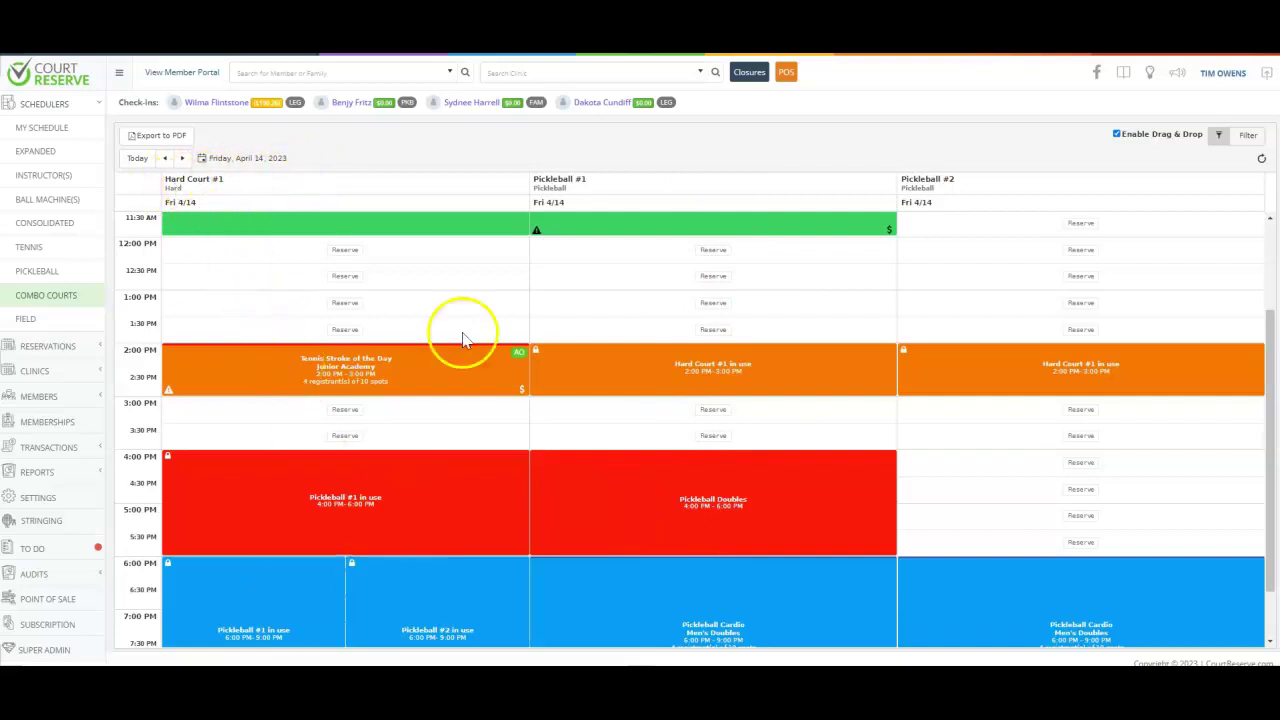
- Book Pickleball #2 for 4/14/2023 from 4:00 PM to 6:00 PM as Pickleball Singles
left_click(1079, 464)
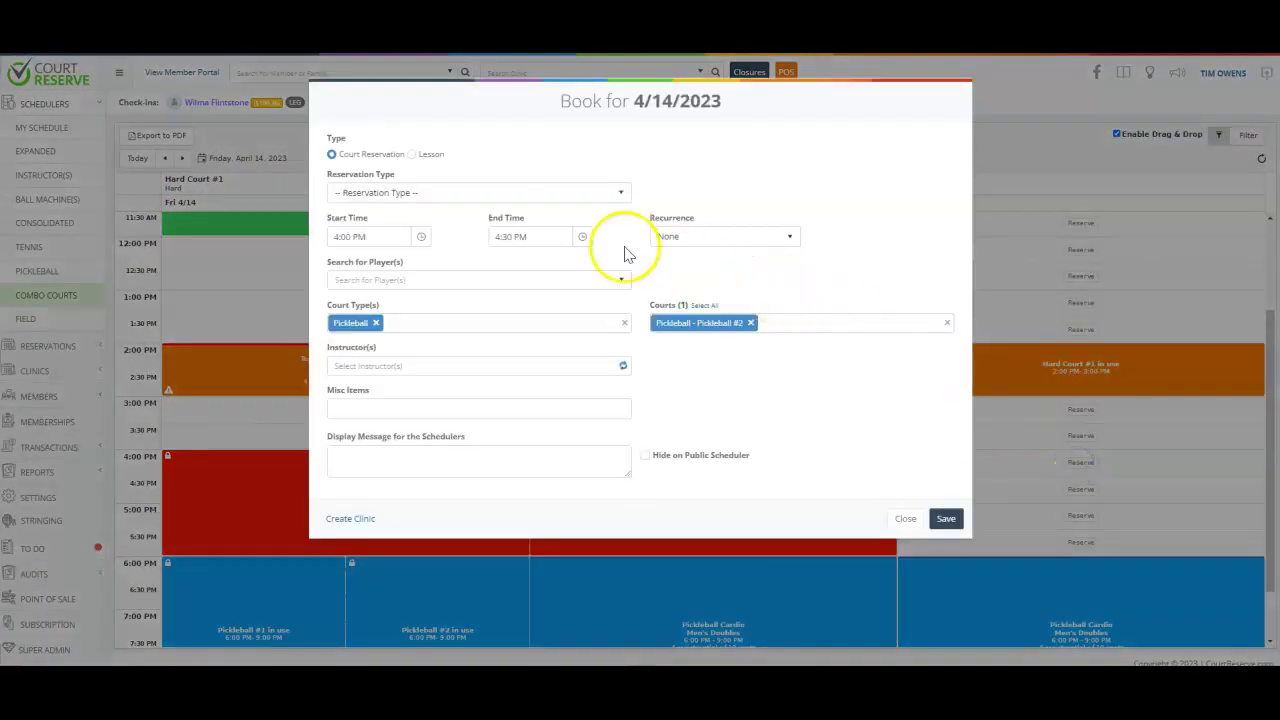
left_click(390, 203)
left_click(400, 271)
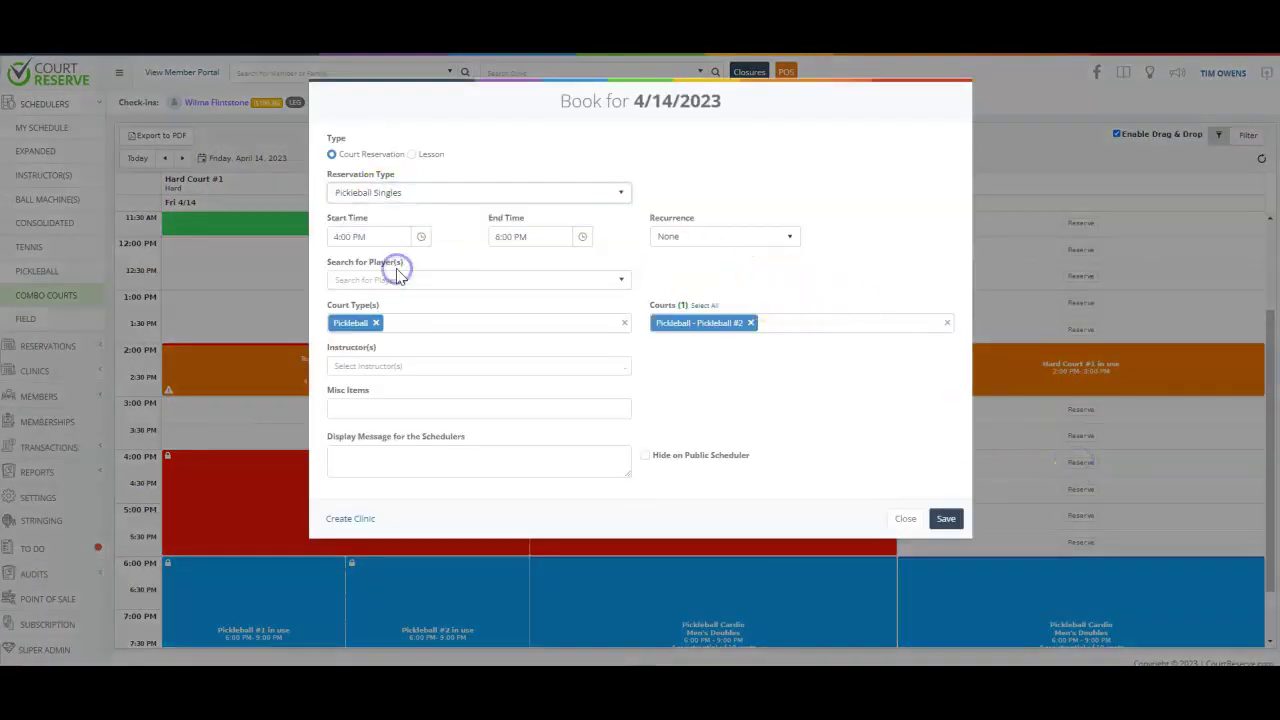
left_click(943, 518)
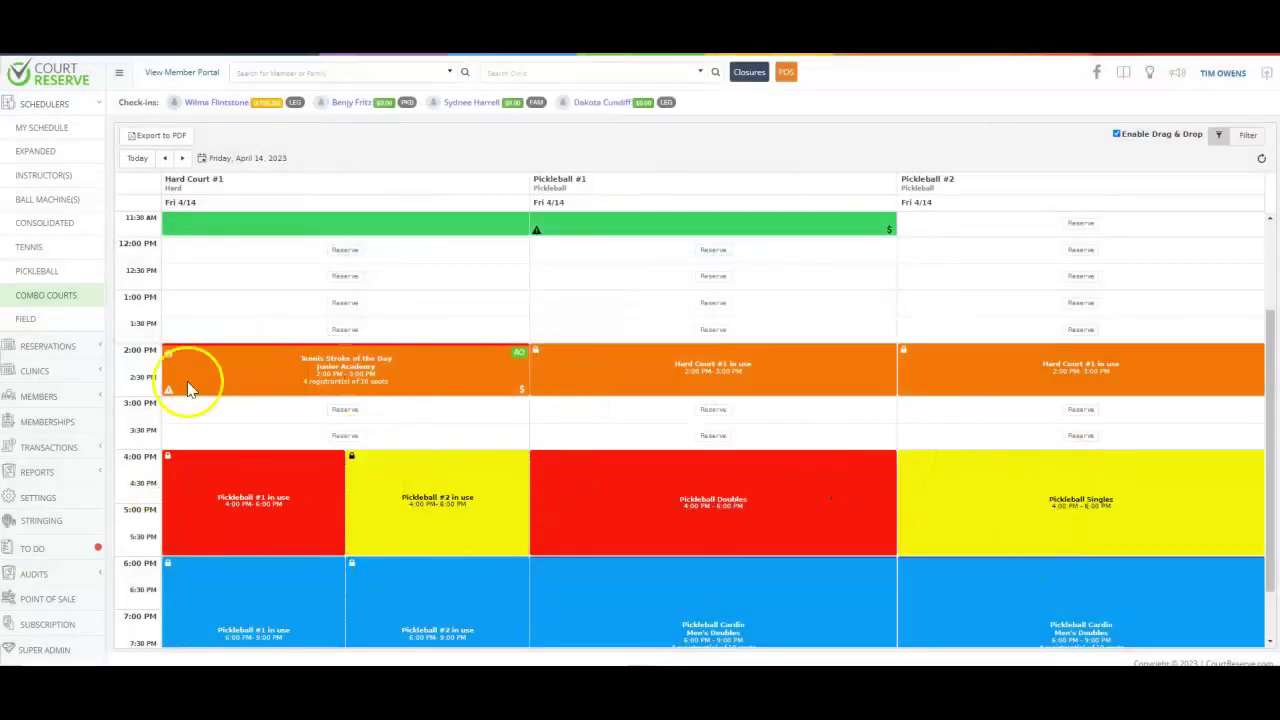
- On the expanded scheduler, move the 12:00 PM Semi Private Pickleball lesson to Pickleball #2 and extend the Pickleball #3 private lesson to 12:30 PM
left_click(41, 152)
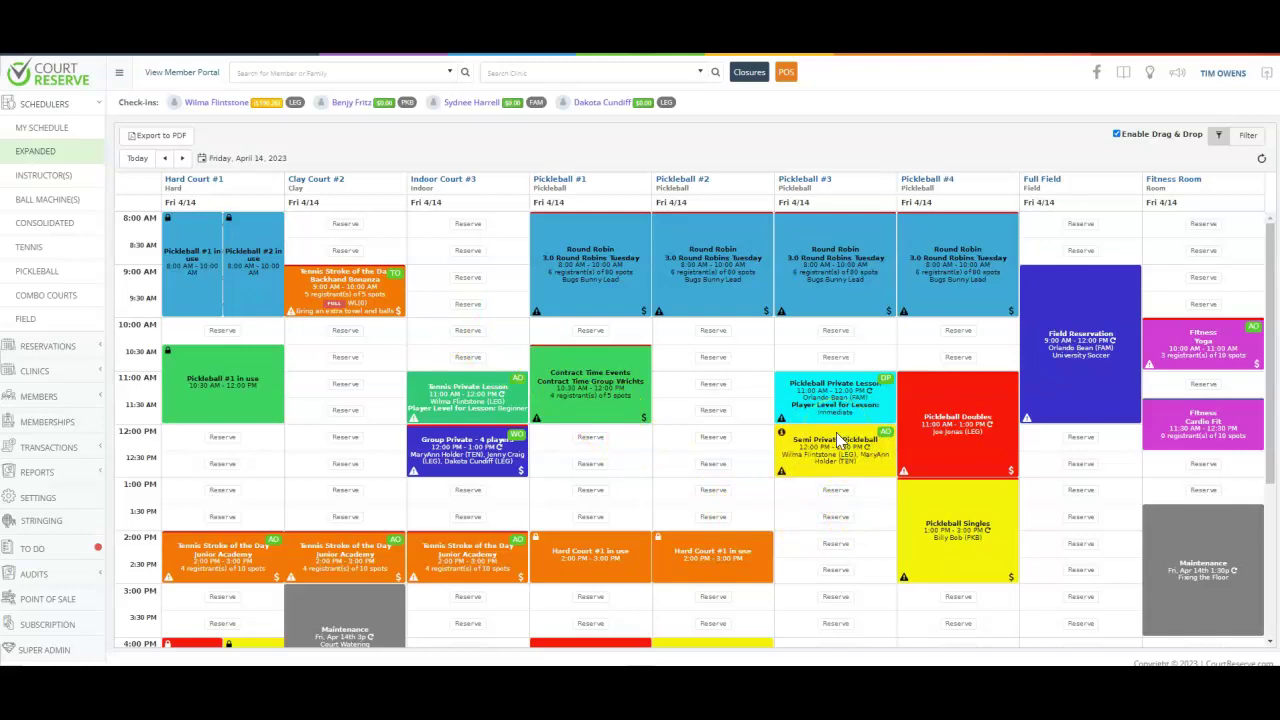
left_click_drag(836, 432, 718, 440)
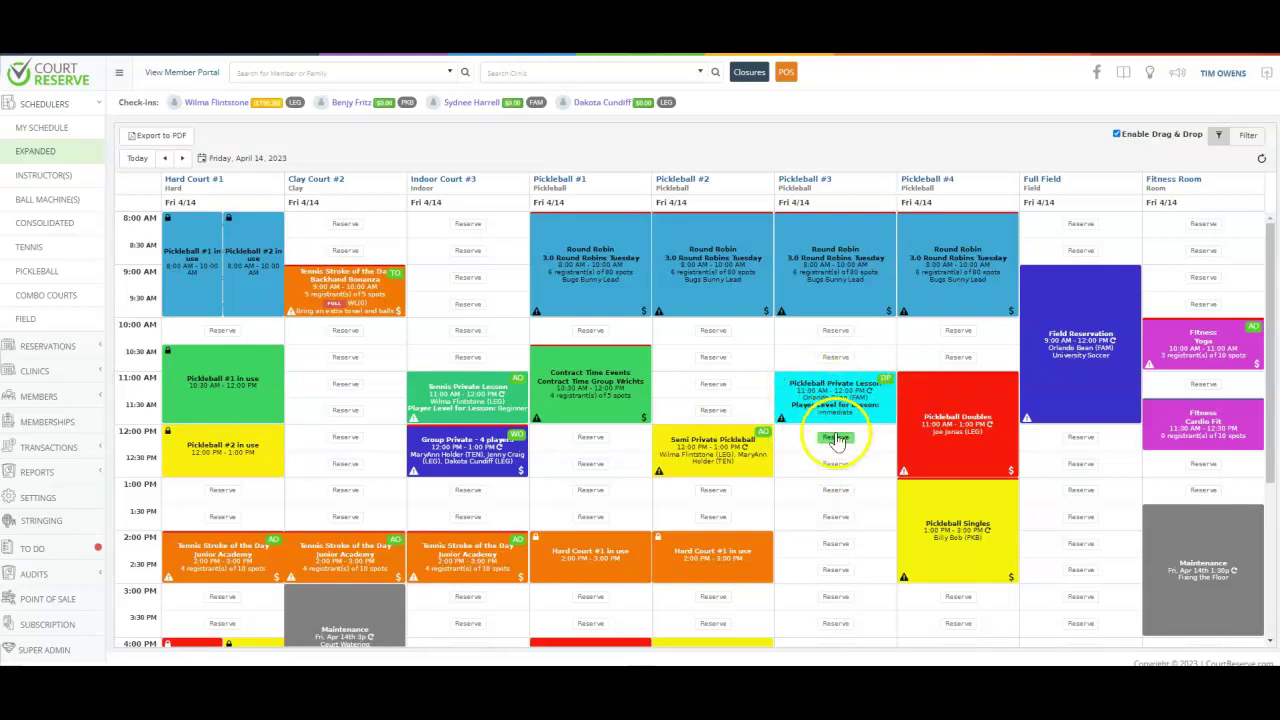
left_click_drag(835, 423, 836, 450)
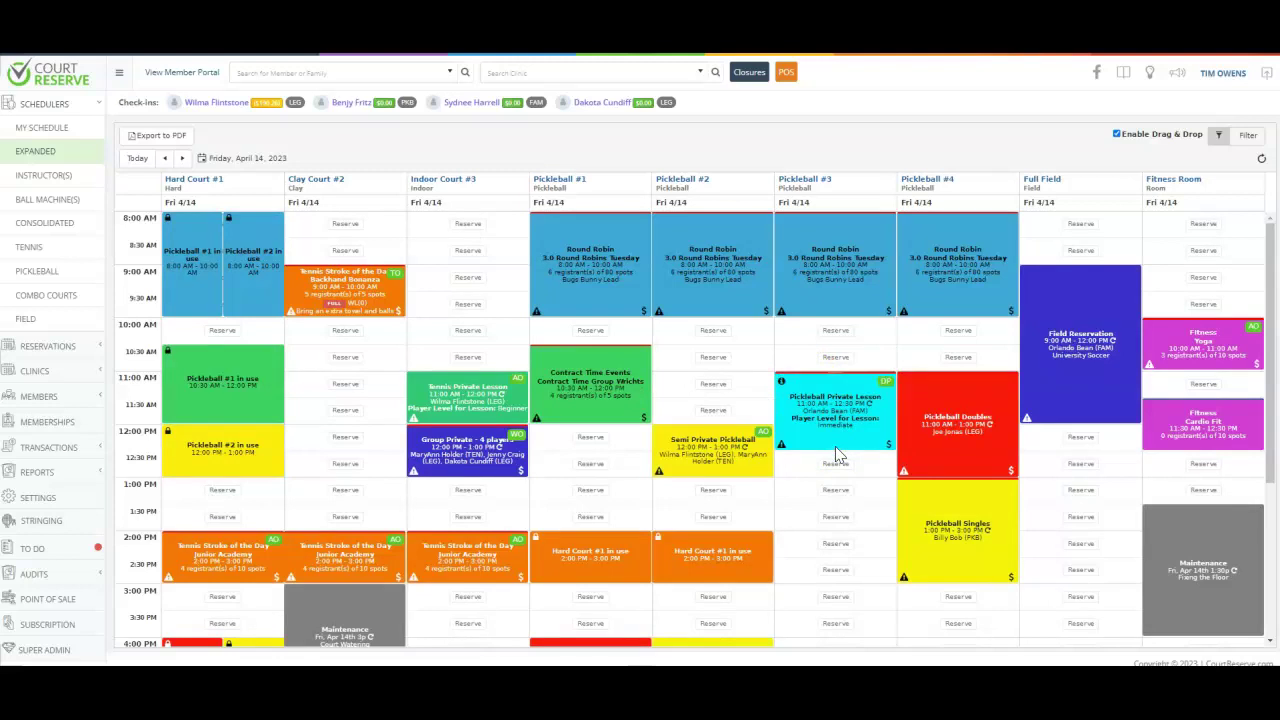
left_click(837, 516)
left_click(857, 541)
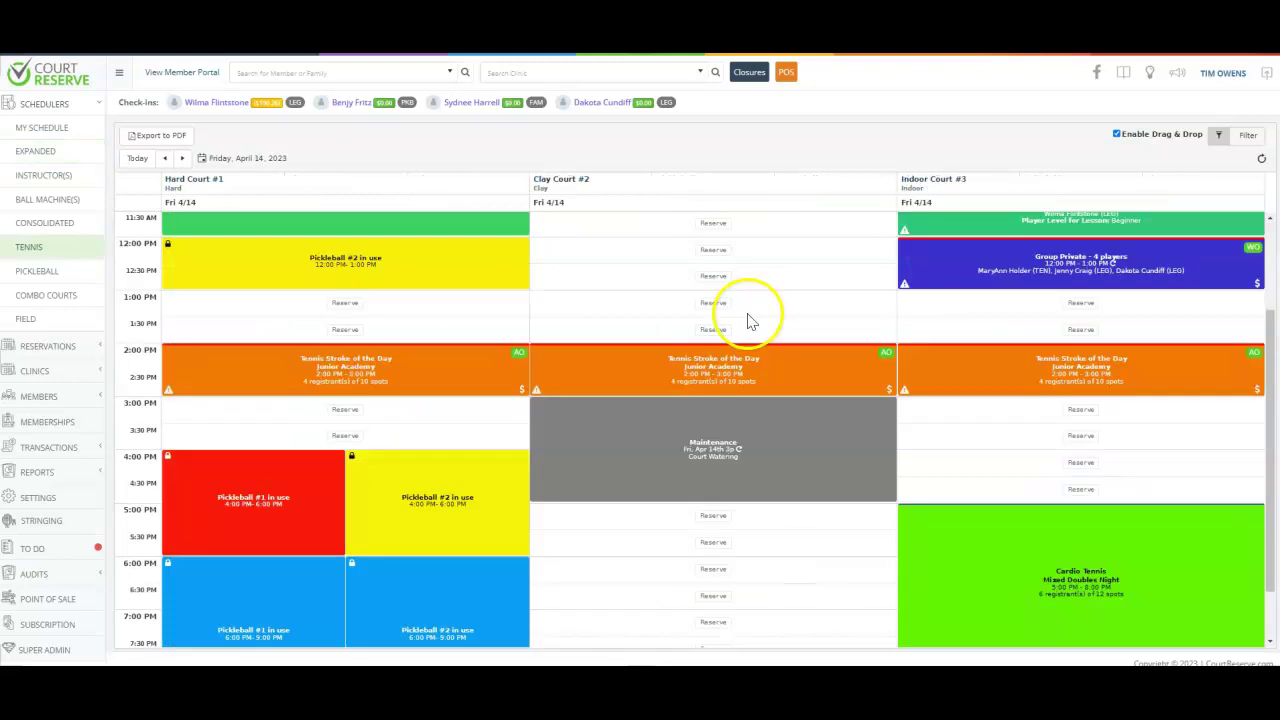
- On the Tennis scheduler, examine the unpaid and check-in indicators of the 2:00 PM Junior Academy clinic on Clay Court #2
left_click(752, 316)
left_click_drag(855, 315, 848, 357)
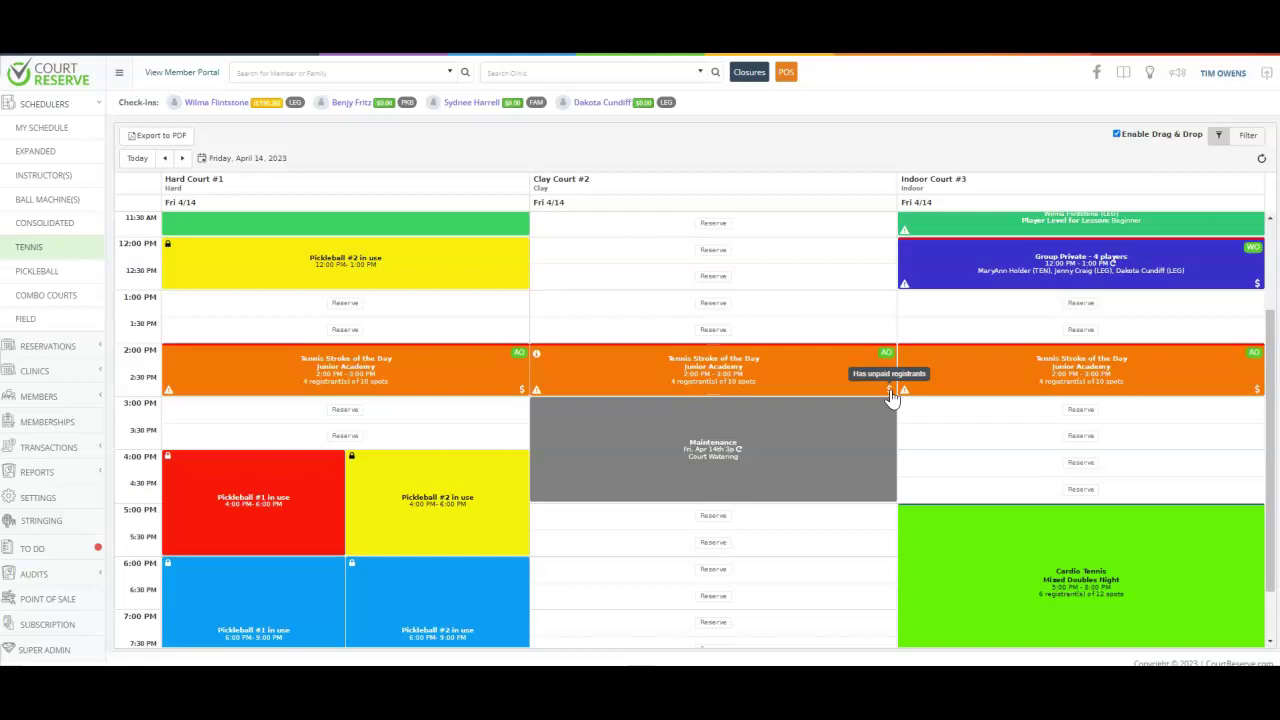
left_click(887, 365)
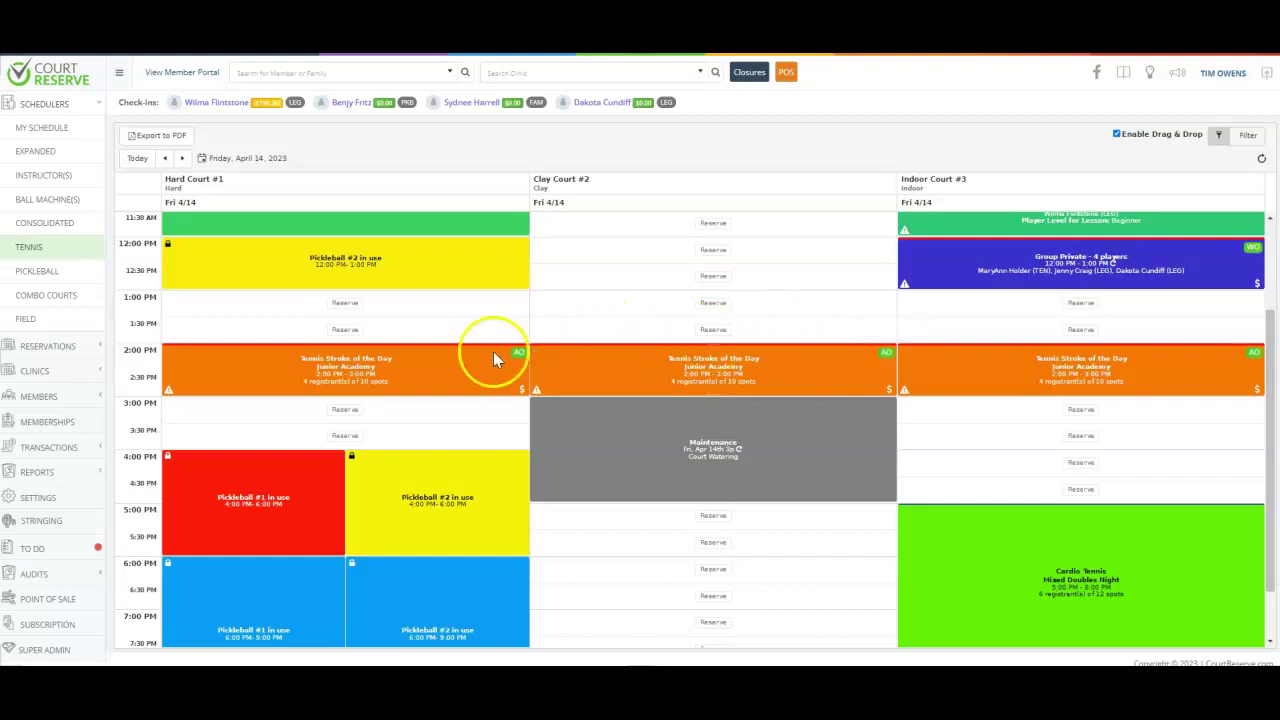
mouse_move(535, 392)
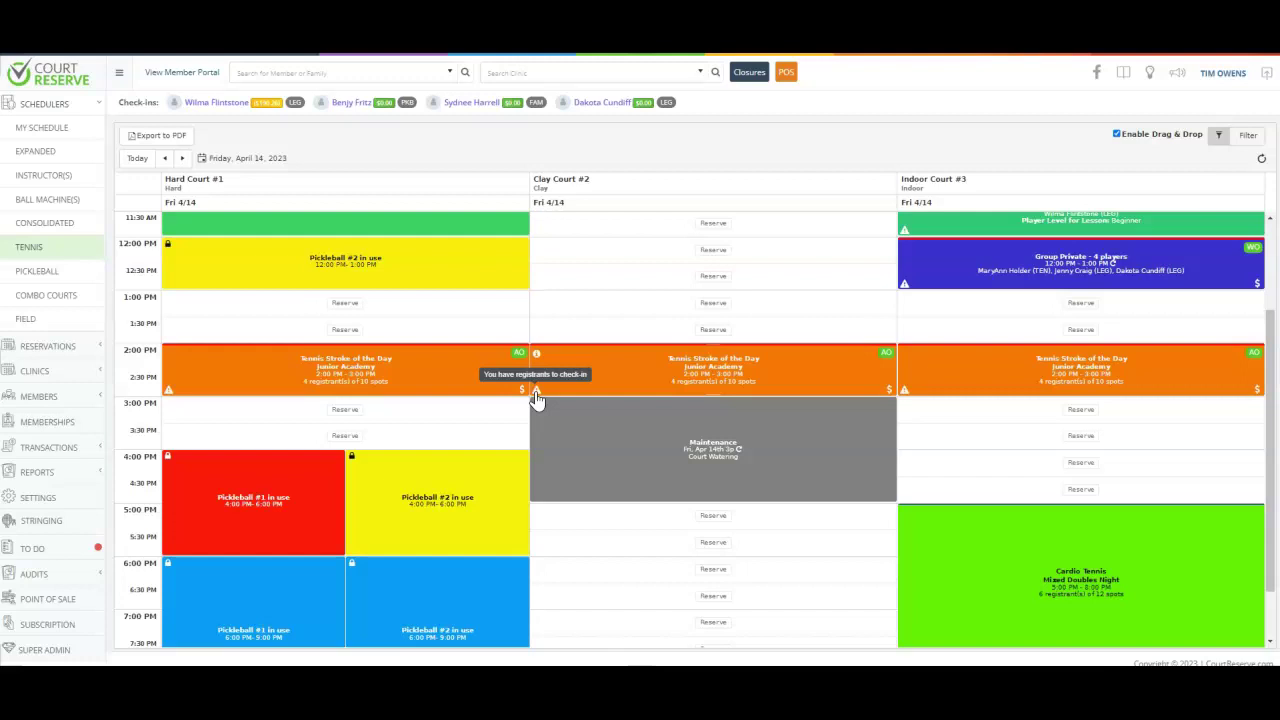
- Show the Junior Academy clinic's details and its available actions, view its audit log, and close the log
left_click(536, 362)
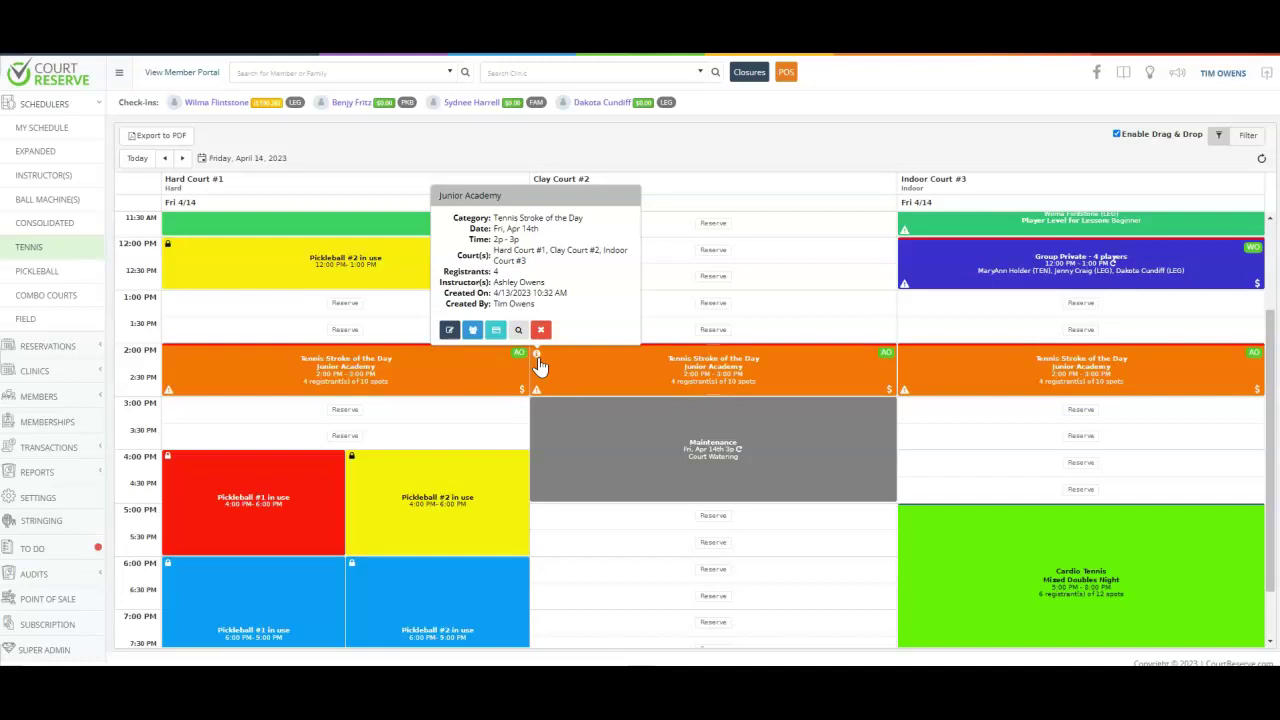
left_click(476, 334)
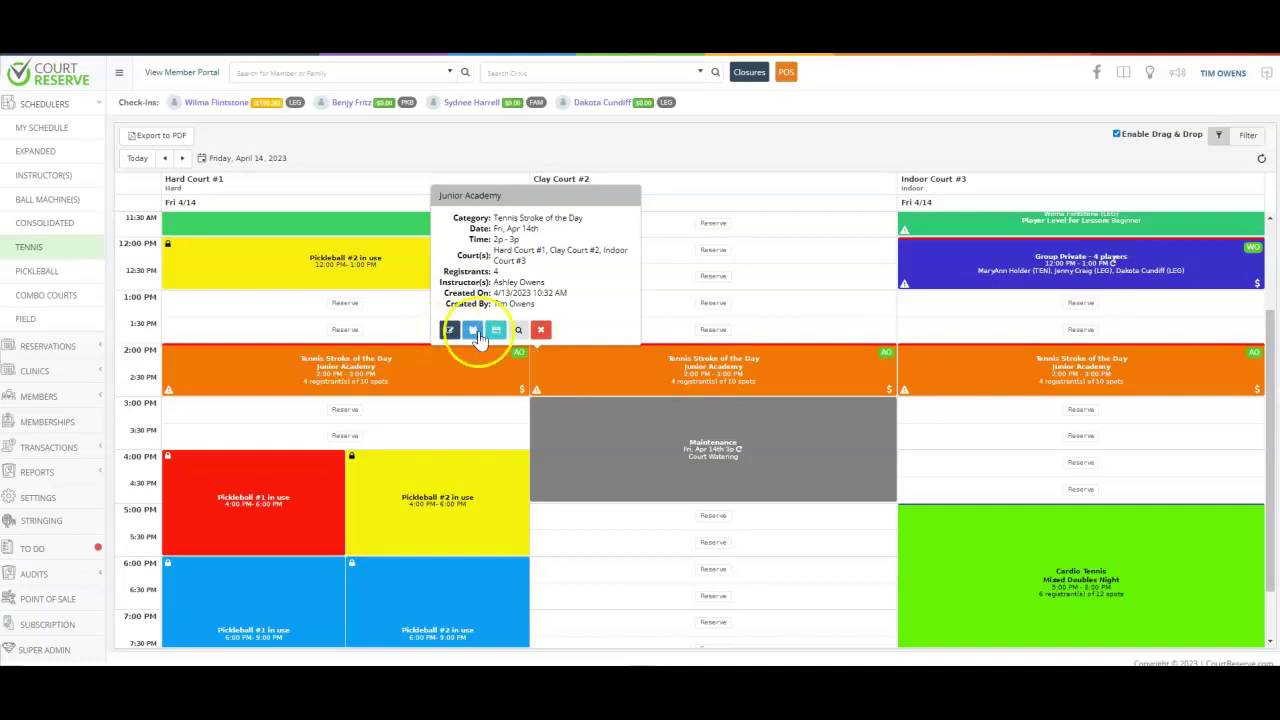
left_click(497, 333)
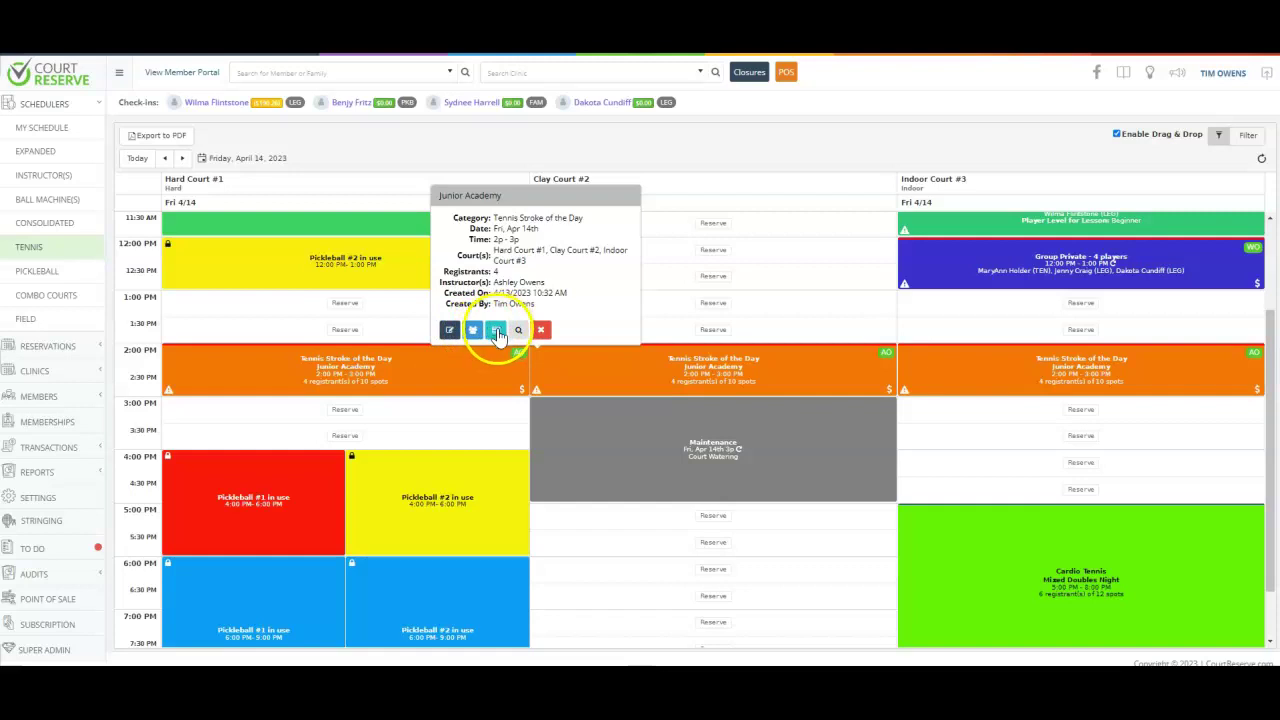
left_click(518, 334)
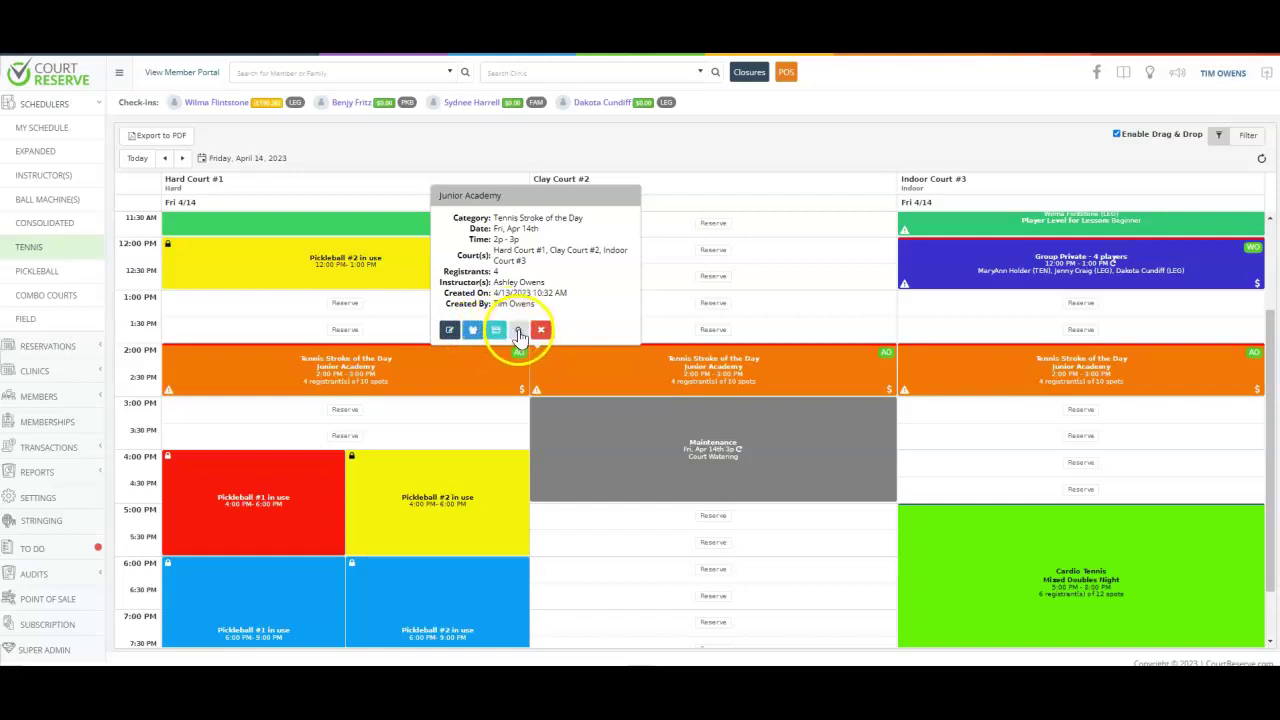
left_click(518, 333)
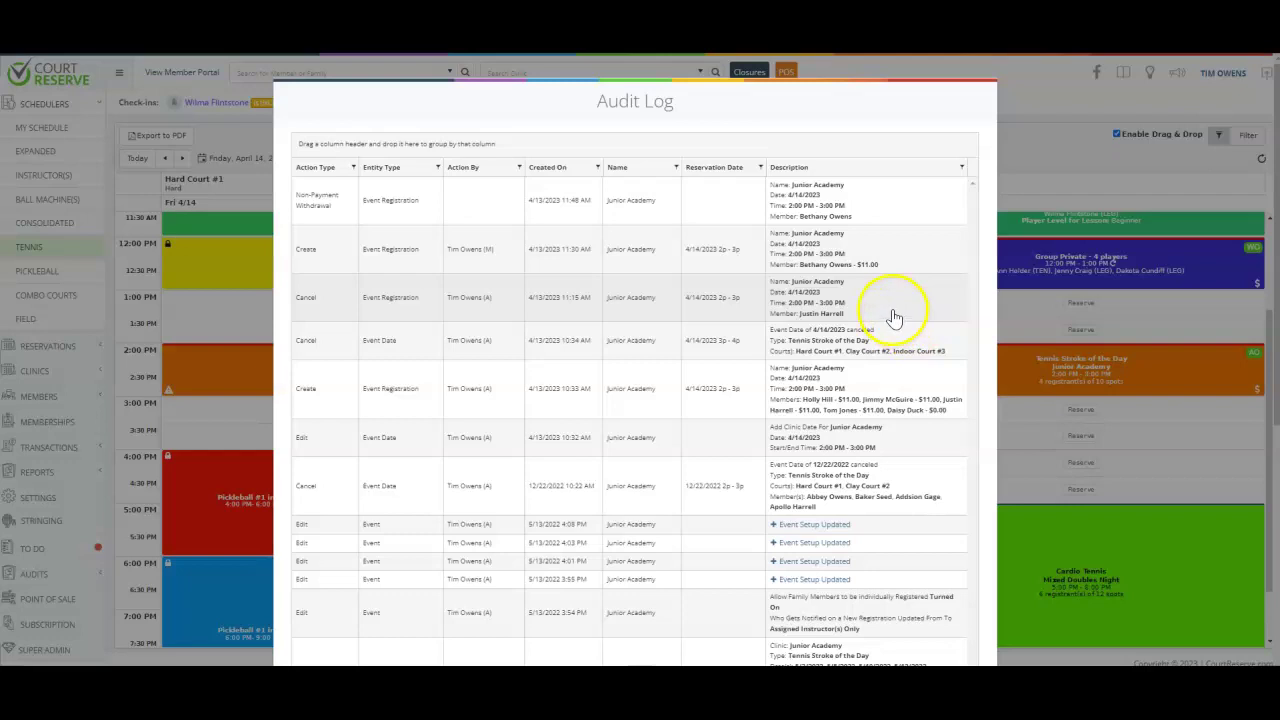
left_click(1015, 111)
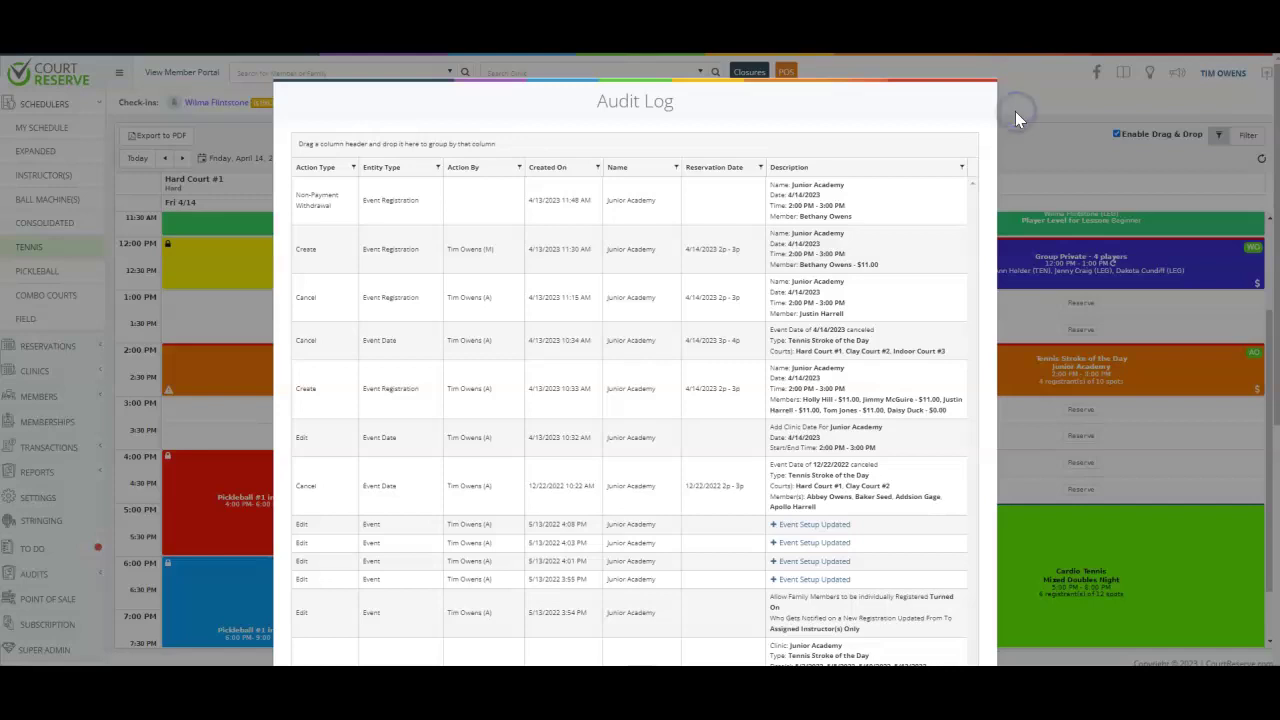
- From the Junior Academy registrant list, record an $11.00 cash payment for the unpaid registrant in the third row
left_click(537, 390)
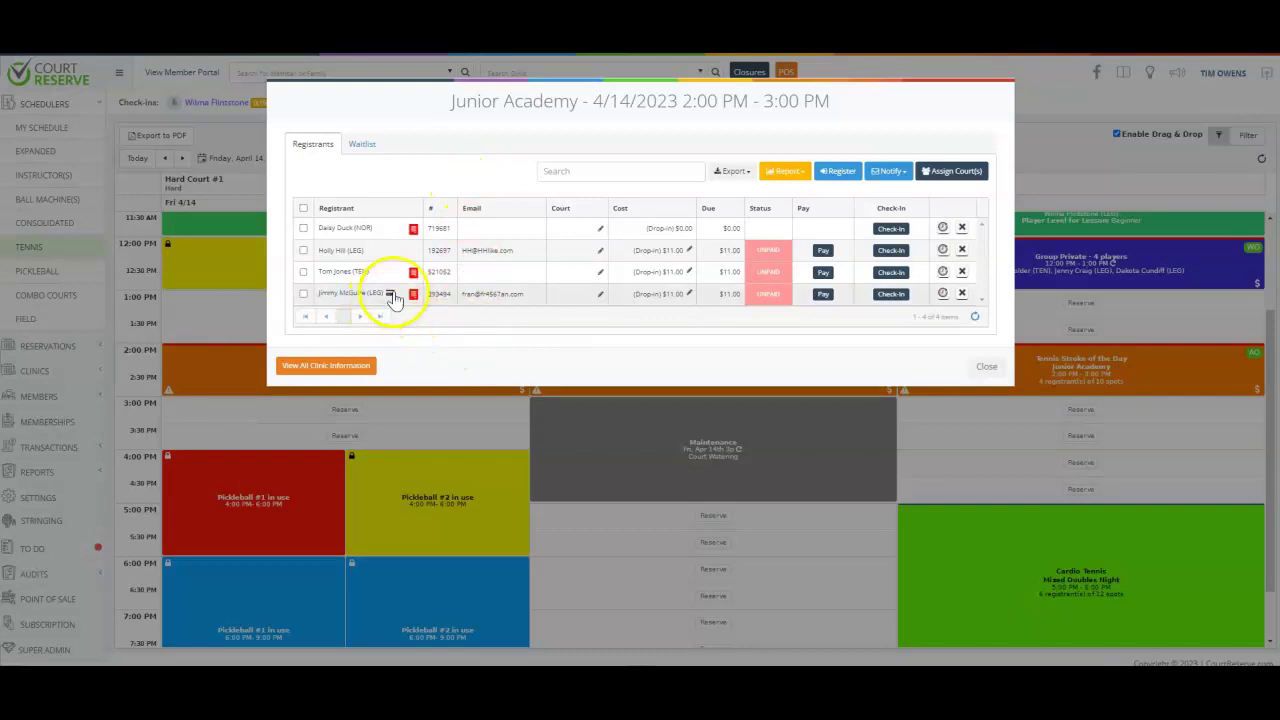
mouse_move(415, 298)
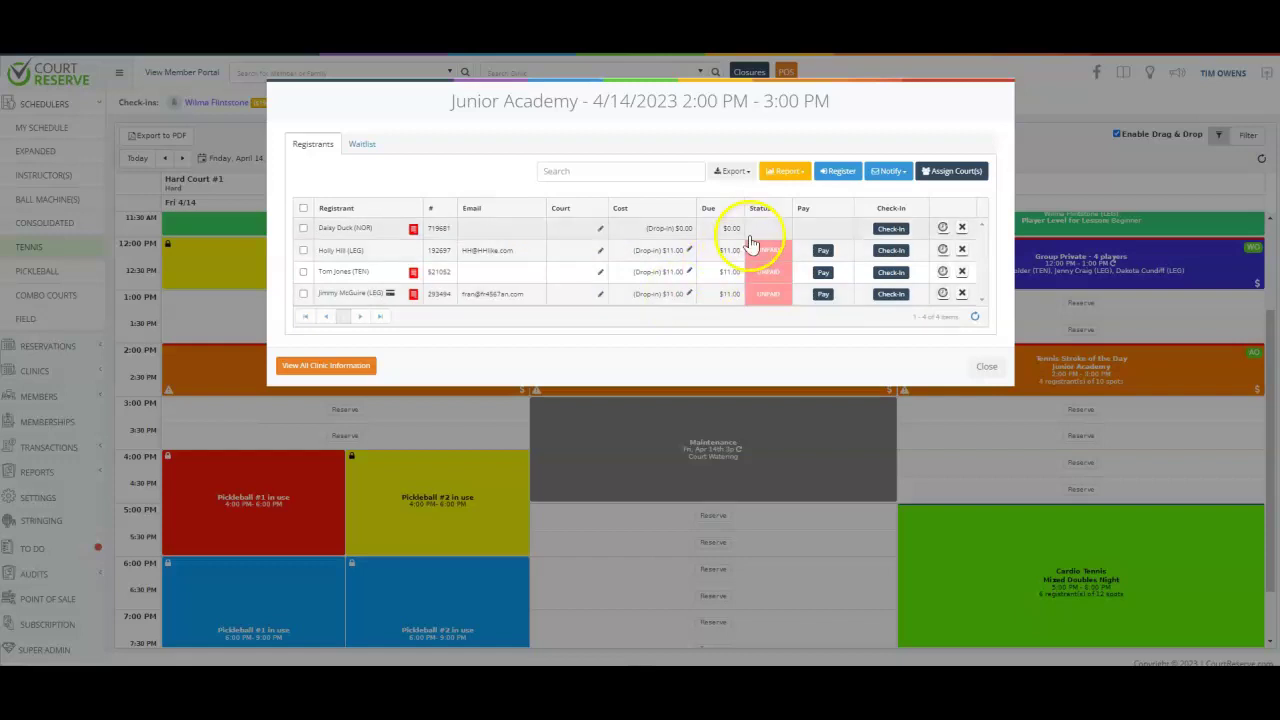
left_click(823, 271)
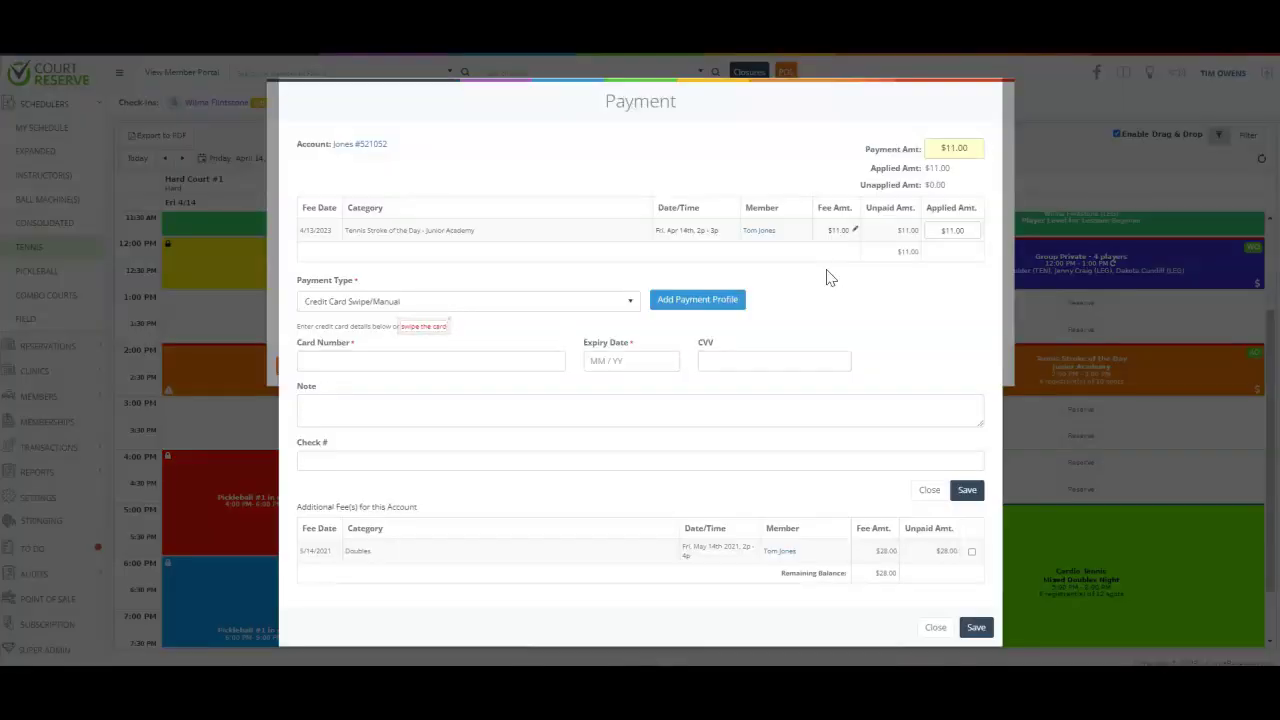
left_click(630, 305)
left_click(404, 345)
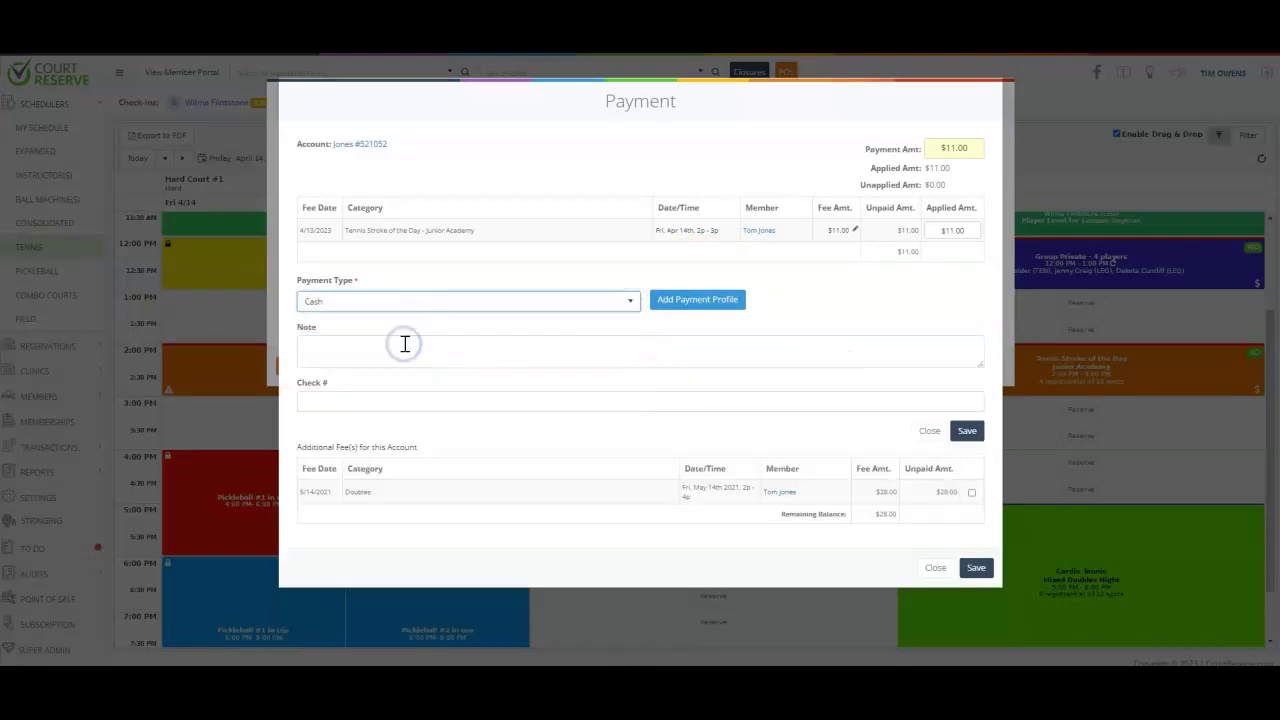
left_click(976, 568)
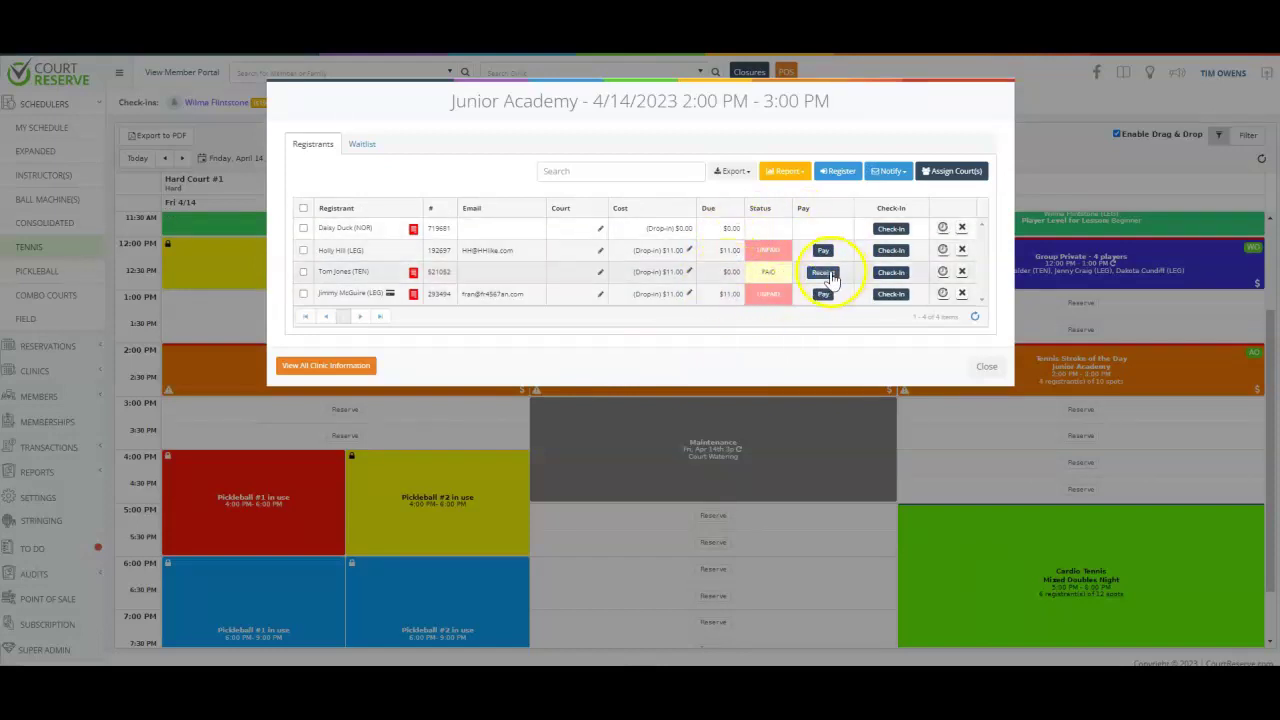
- Check in the third-row registrant with the status Checked-In, and look at the clinic's notification options
left_click(889, 273)
left_click(733, 164)
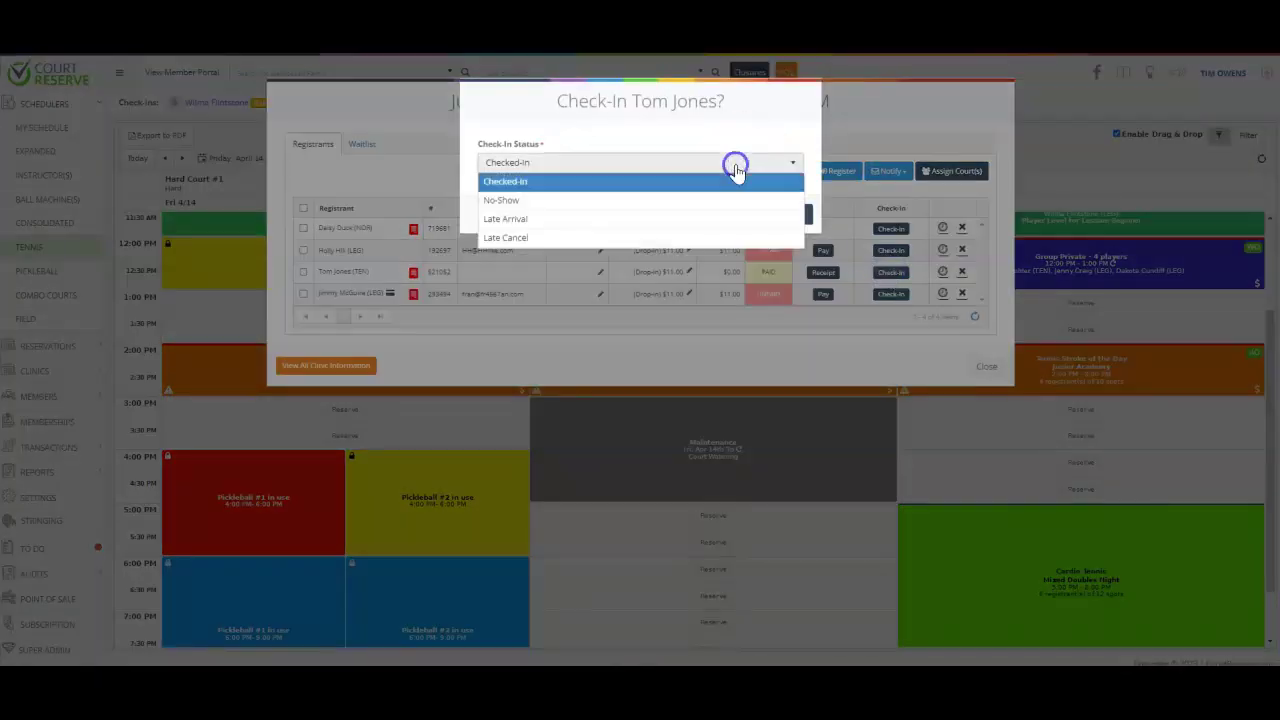
left_click(730, 182)
left_click(796, 216)
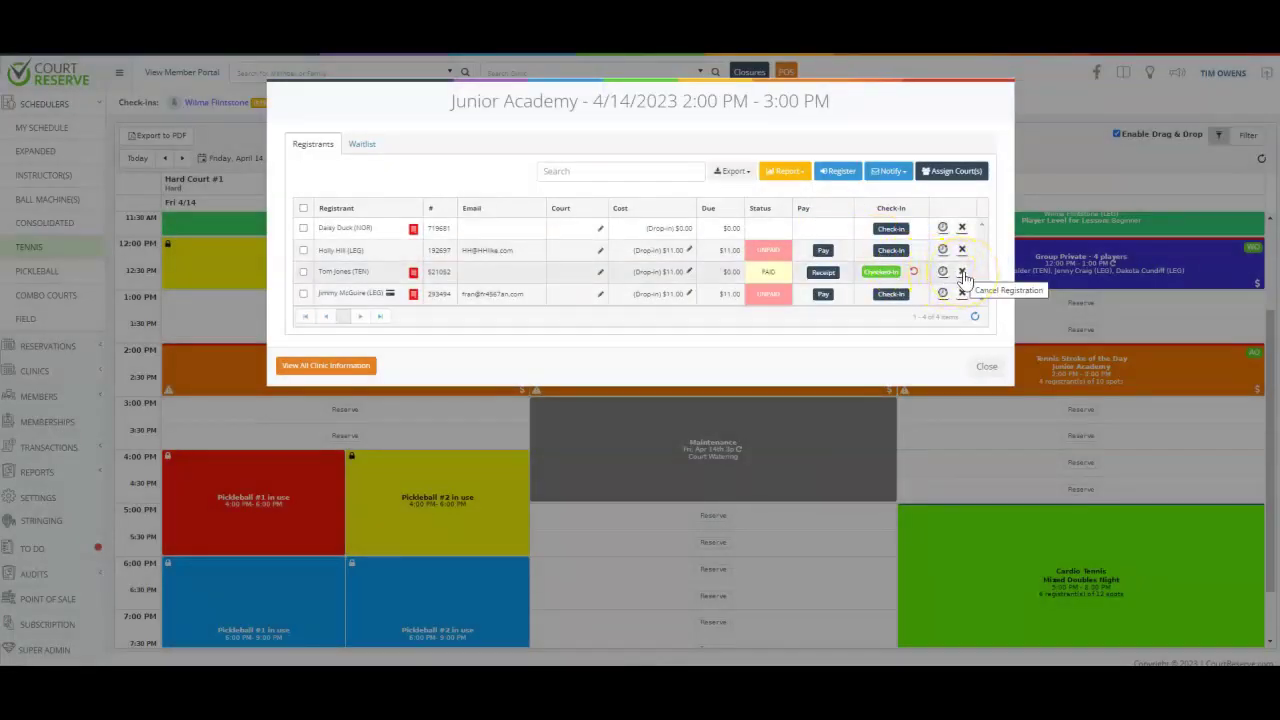
left_click(906, 175)
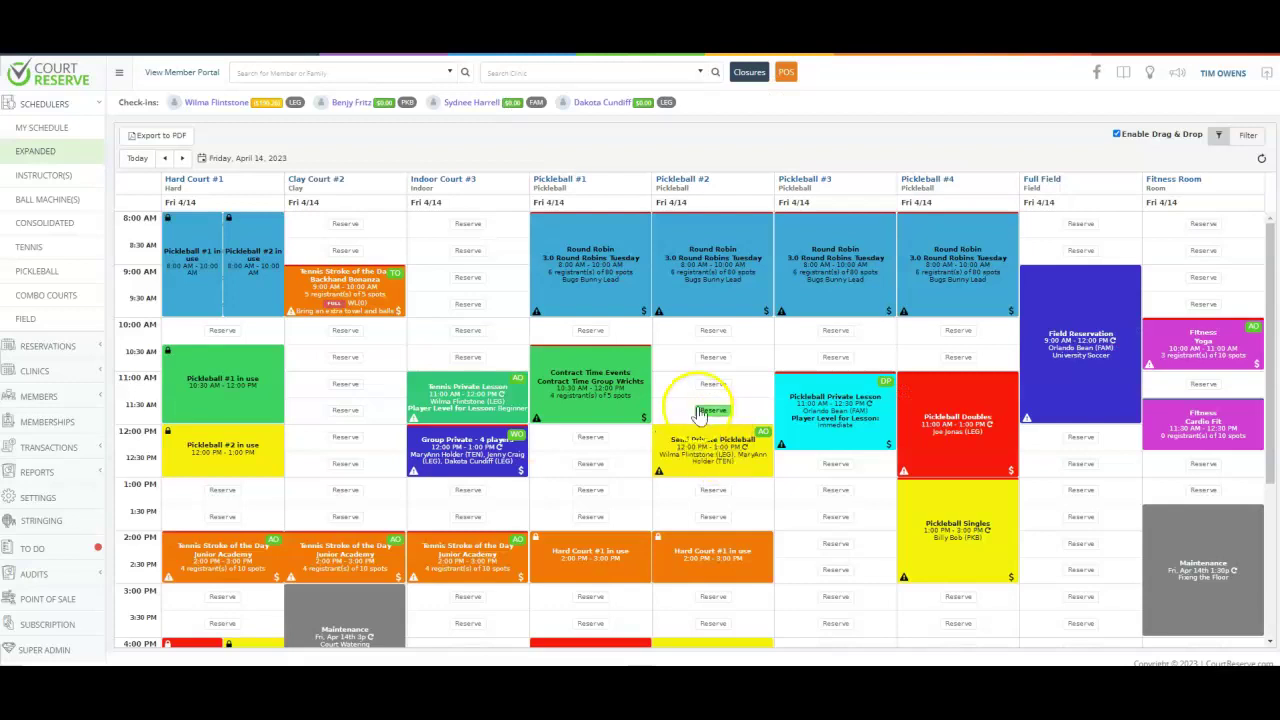
- On the expanded scheduler, view the recurring-edit options for the 12:00 PM Semi Private Pickleball reservation on Pickleball #2
scroll(700, 415, "up", 1)
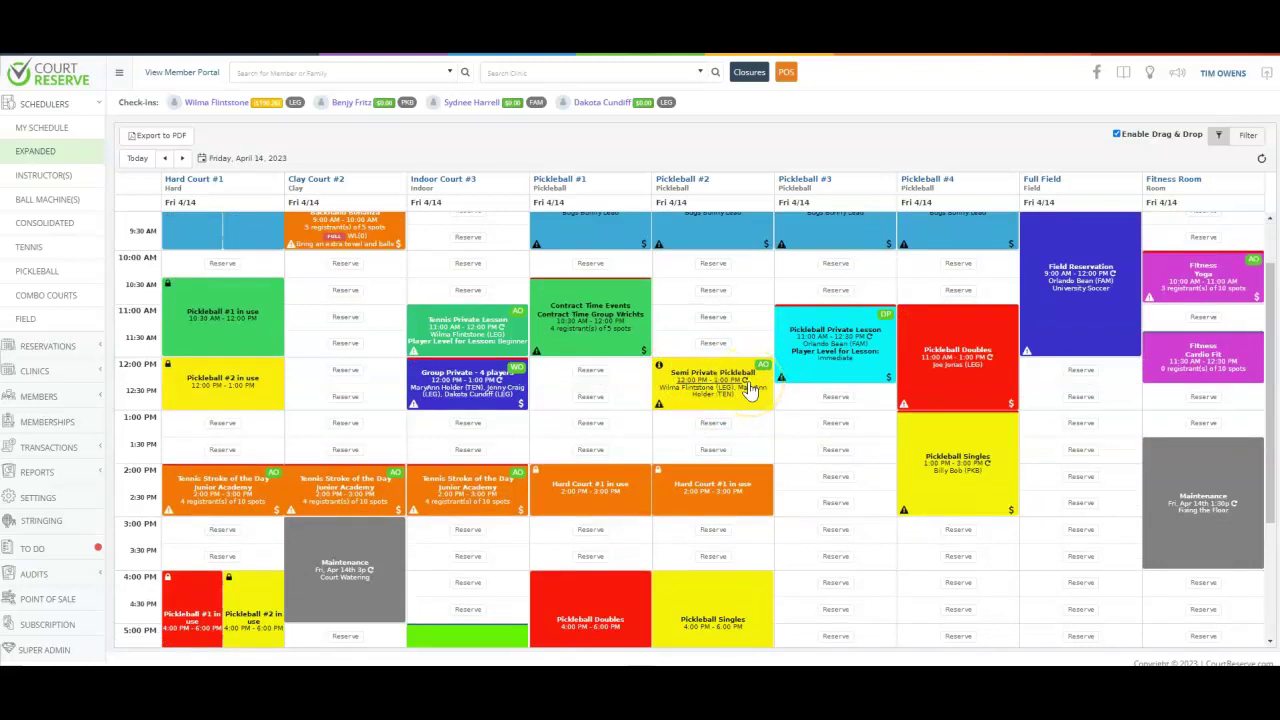
left_click(706, 388)
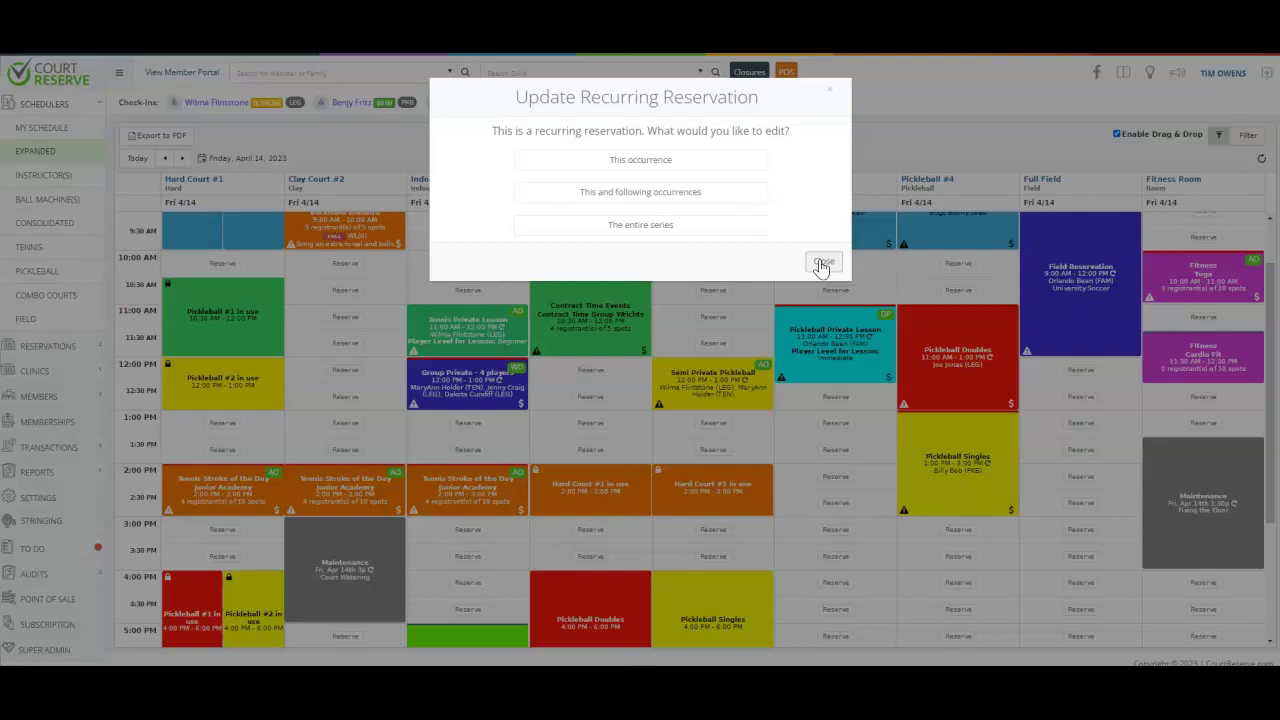
- View the instructor scheduler for April 15 and April 14, 2023, and the ball machine scheduler for April 14
left_click(294, 274)
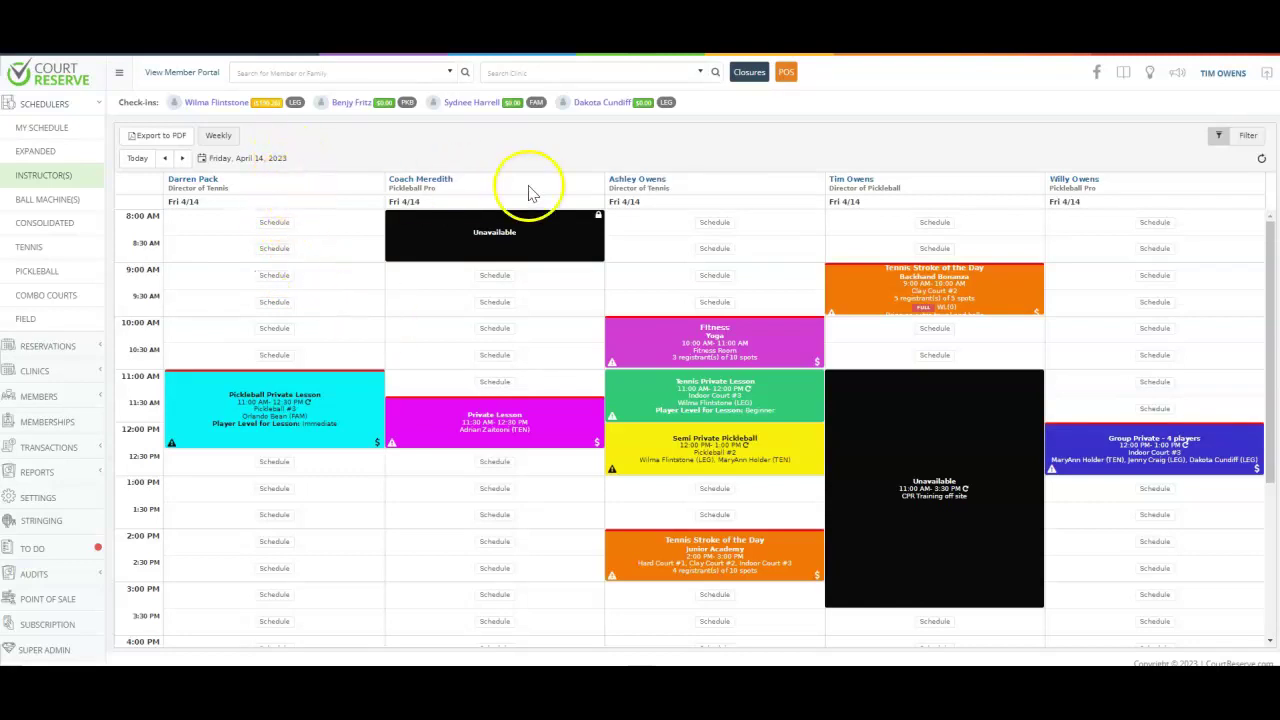
left_click(183, 160)
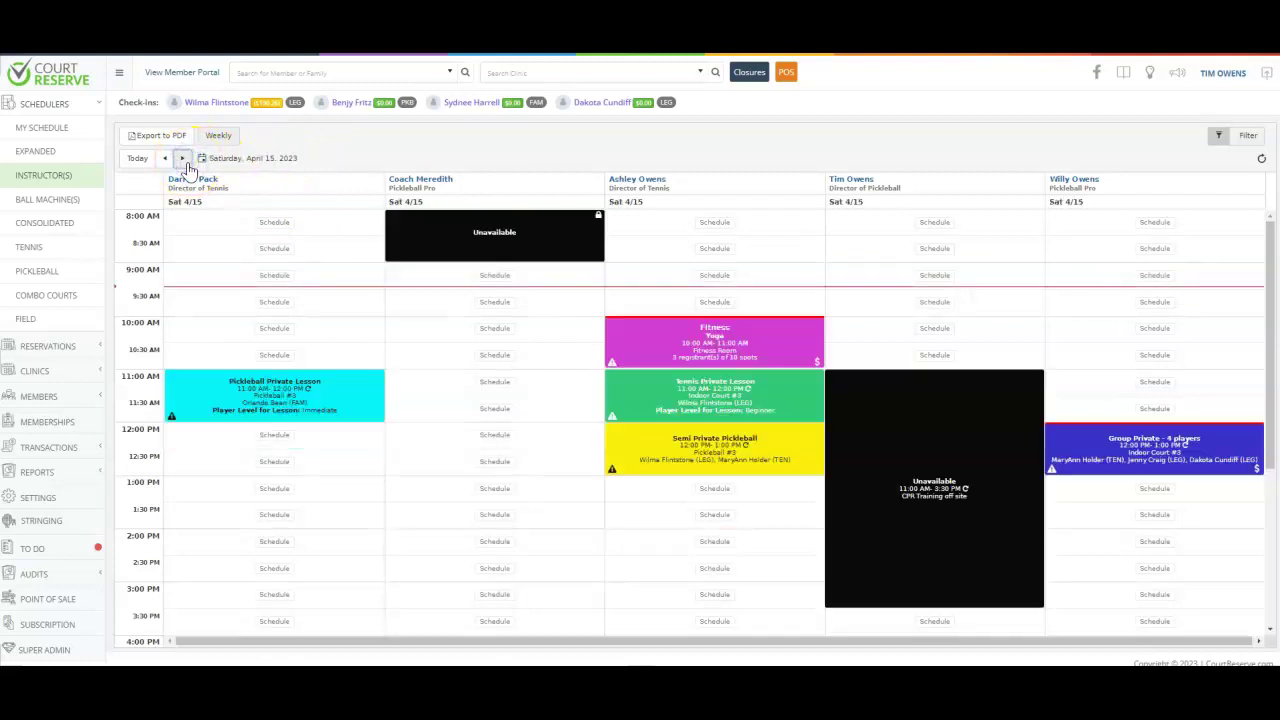
left_click(163, 162)
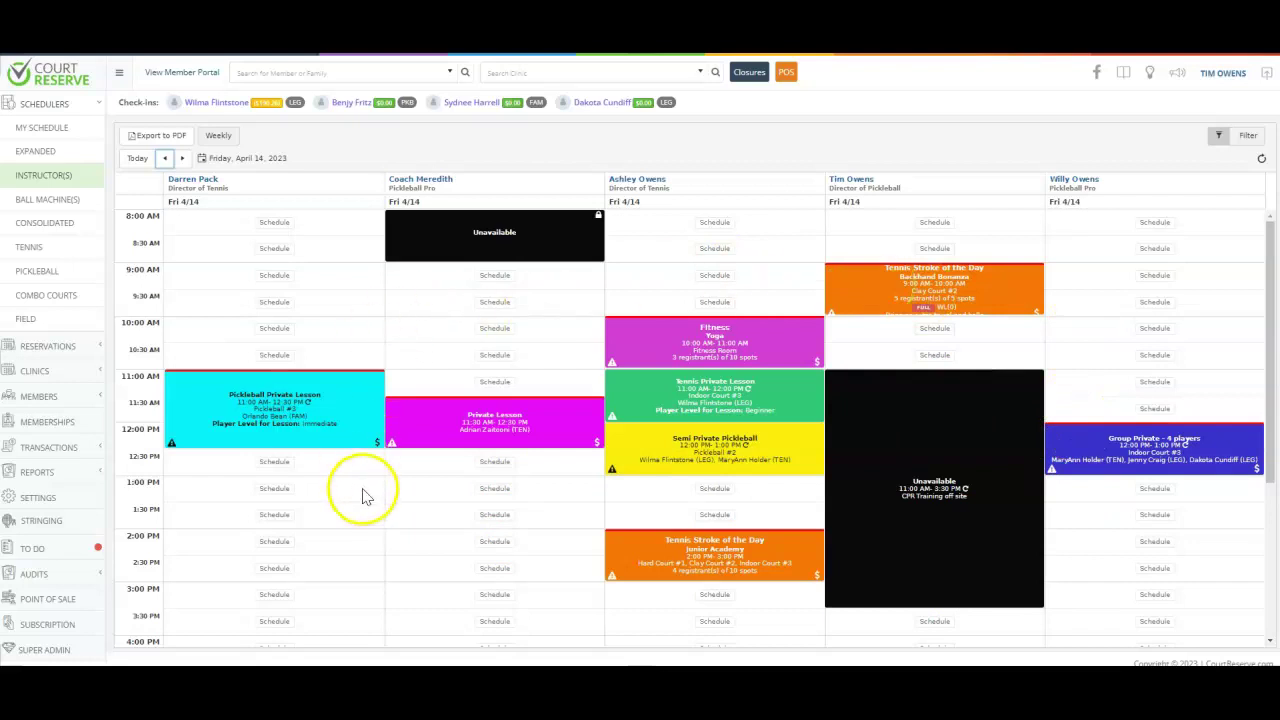
left_click(52, 200)
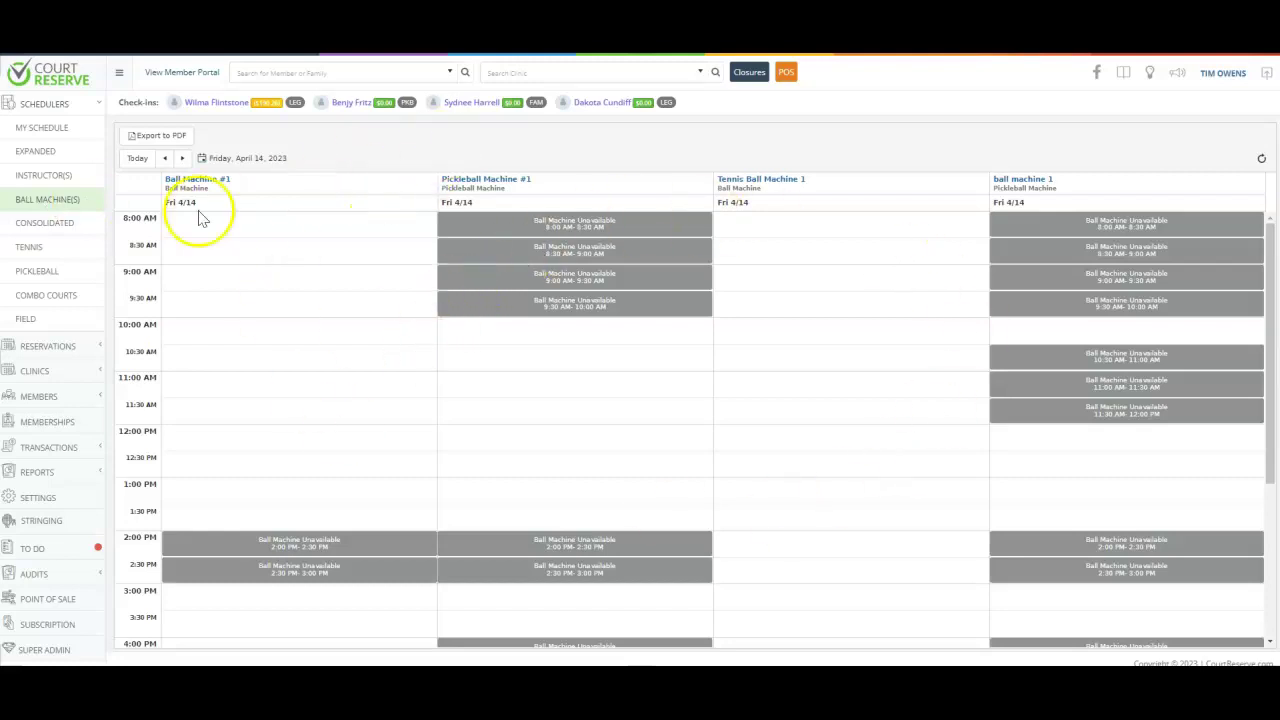
- On the Consolidated scheduler for Saturday, April 15, 2023, view the 1:00 PM Pickleball booking form and close it without saving
left_click(60, 222)
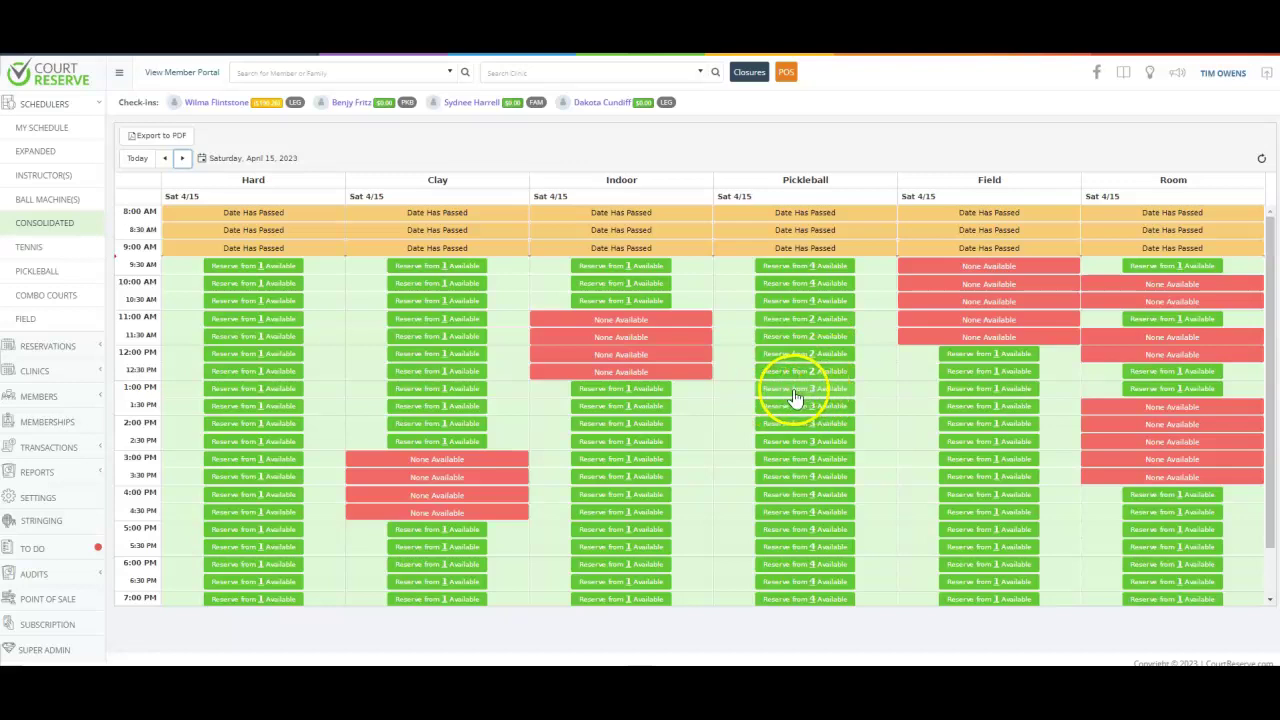
left_click(834, 390)
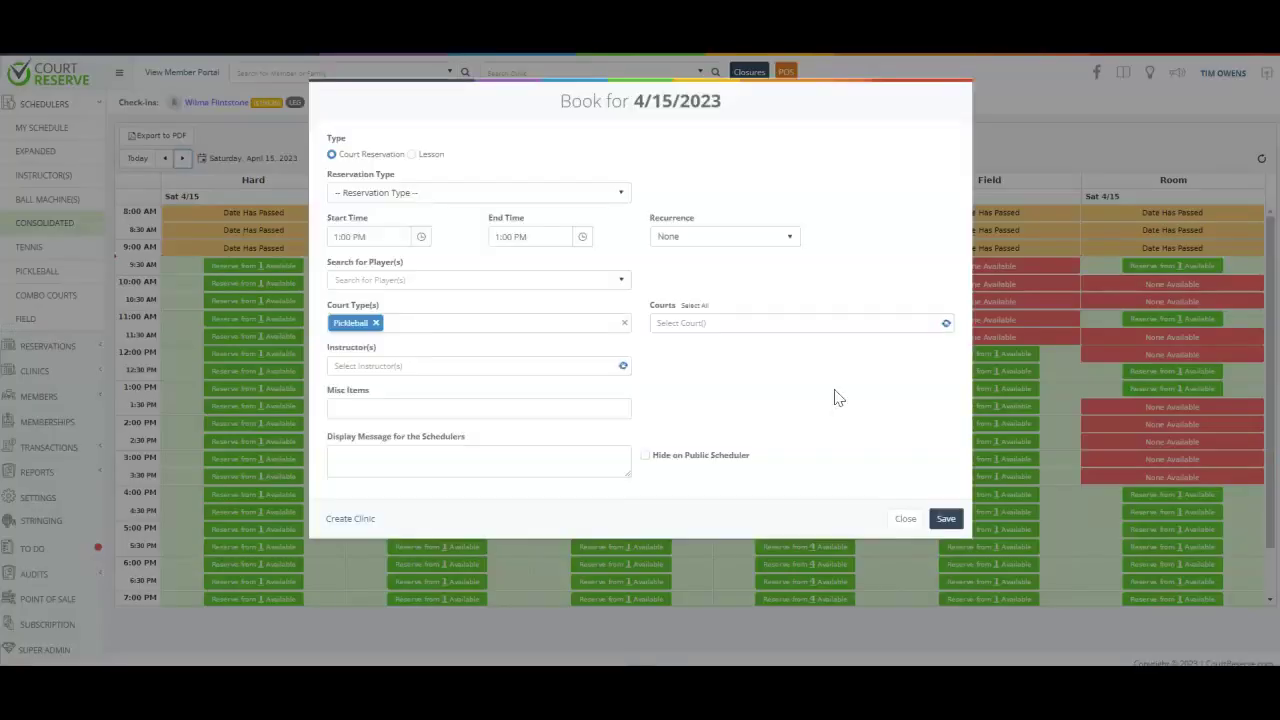
left_click(905, 519)
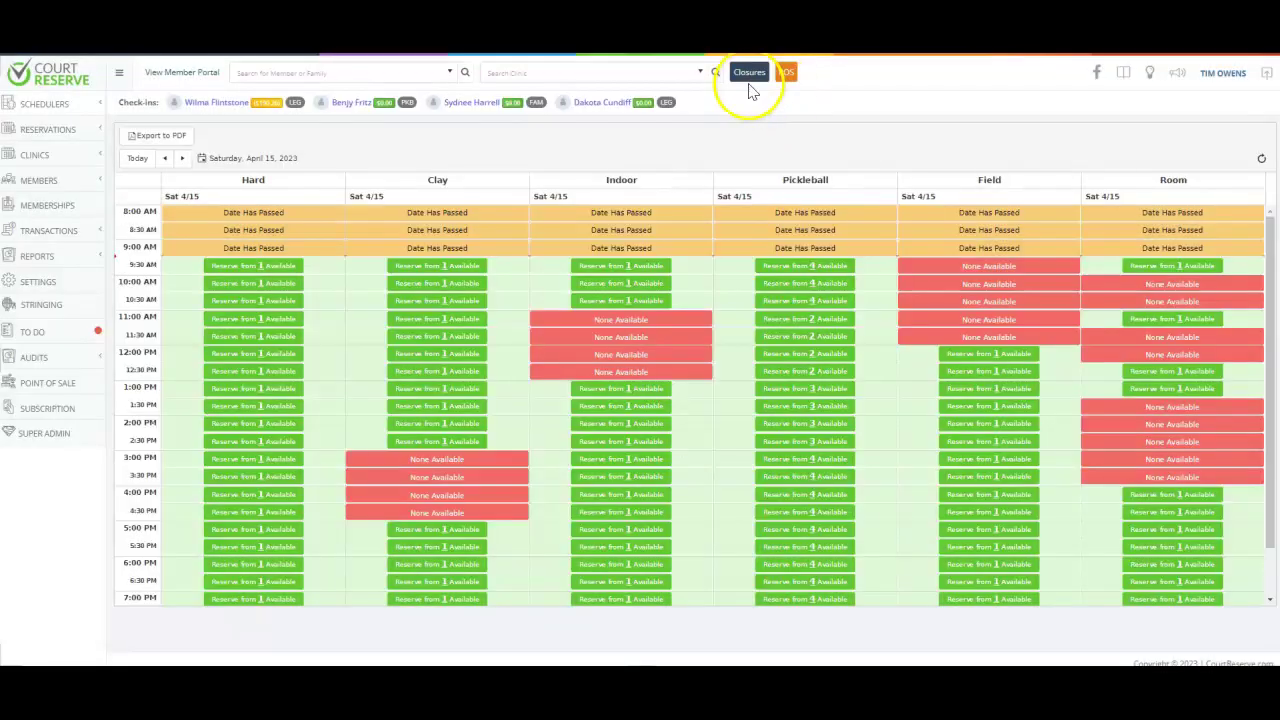
- Create a new court closure with the closure type Weather
left_click(751, 78)
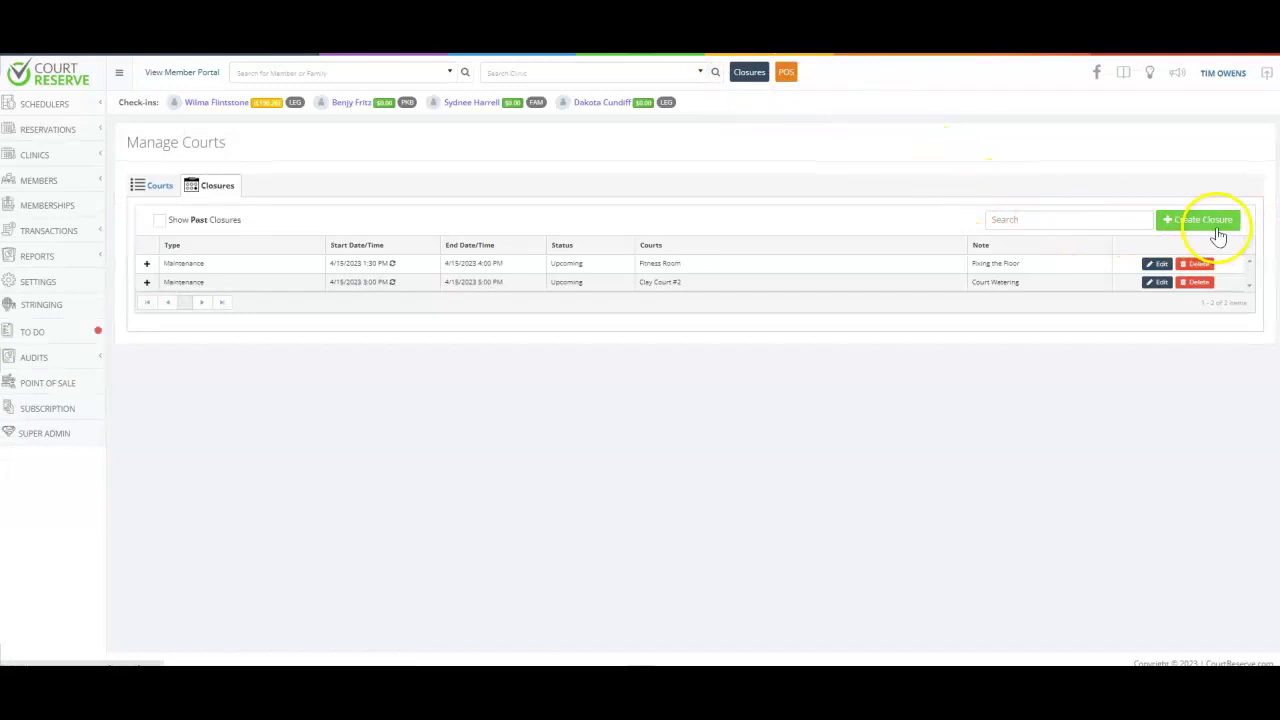
left_click(1206, 226)
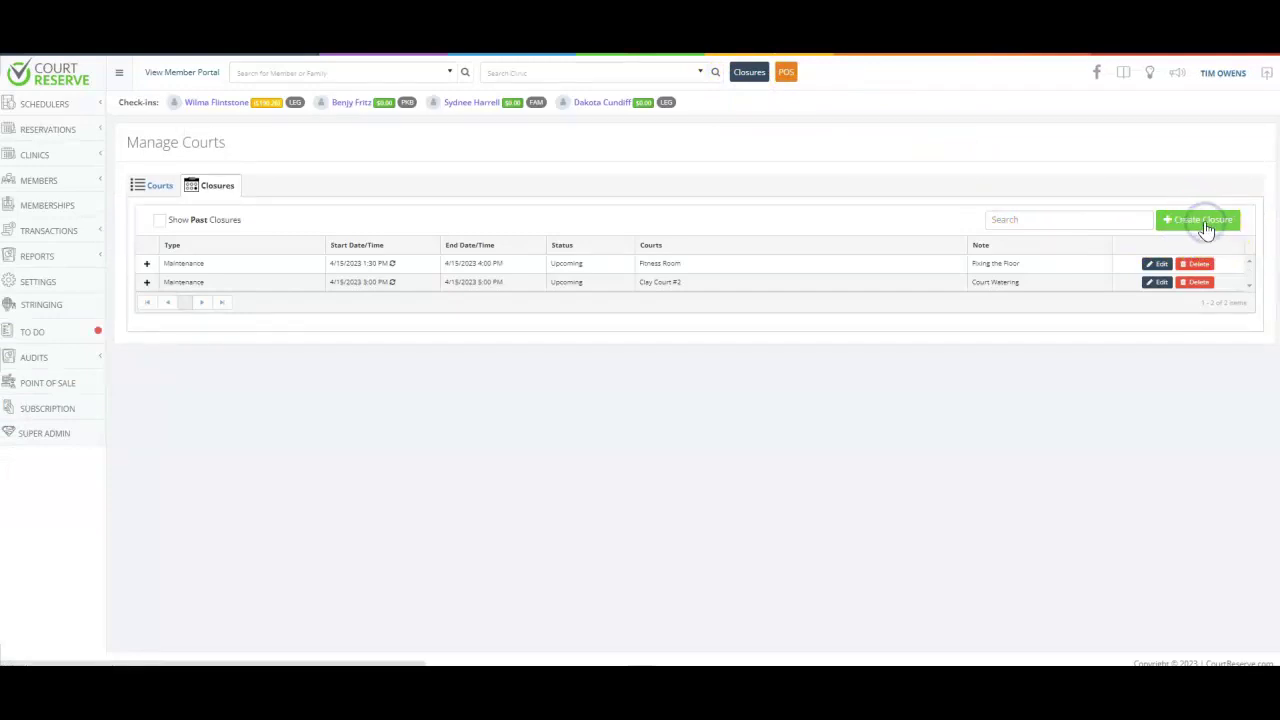
left_click(444, 220)
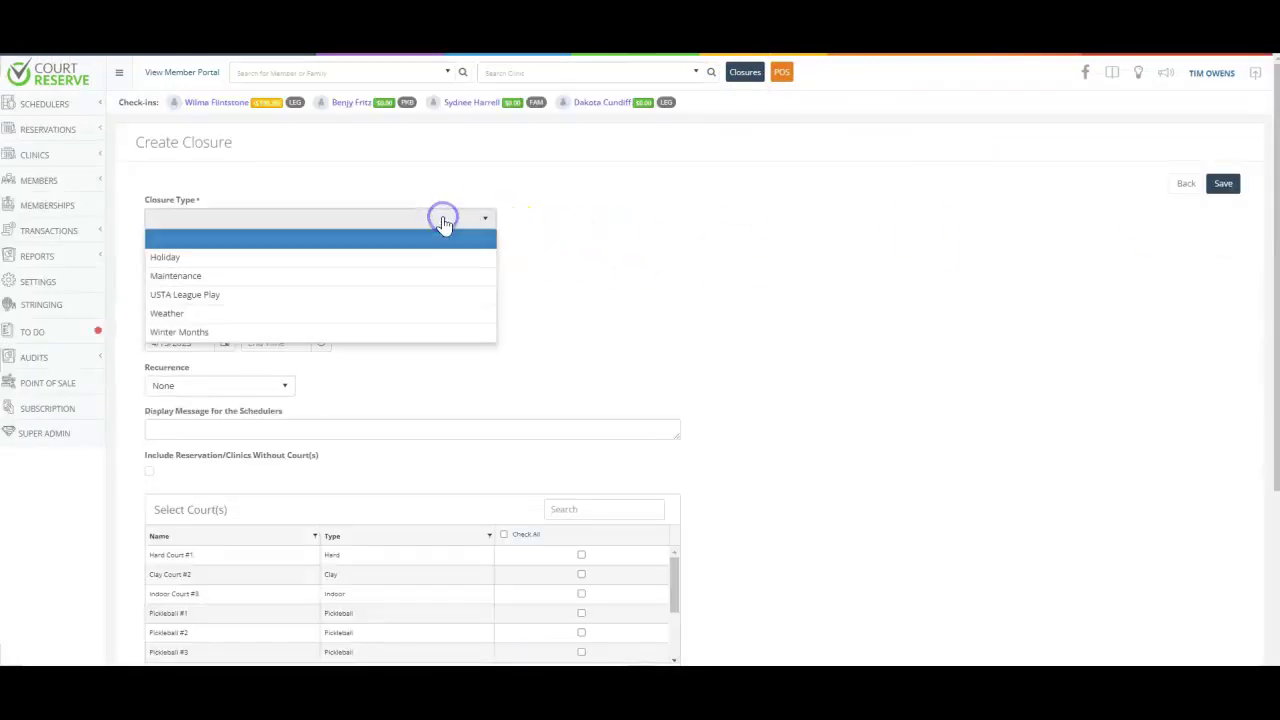
left_click(245, 315)
- Set the closure's end to 4/17/2023 at 8:00 AM
scroll(497, 302, "down", 2)
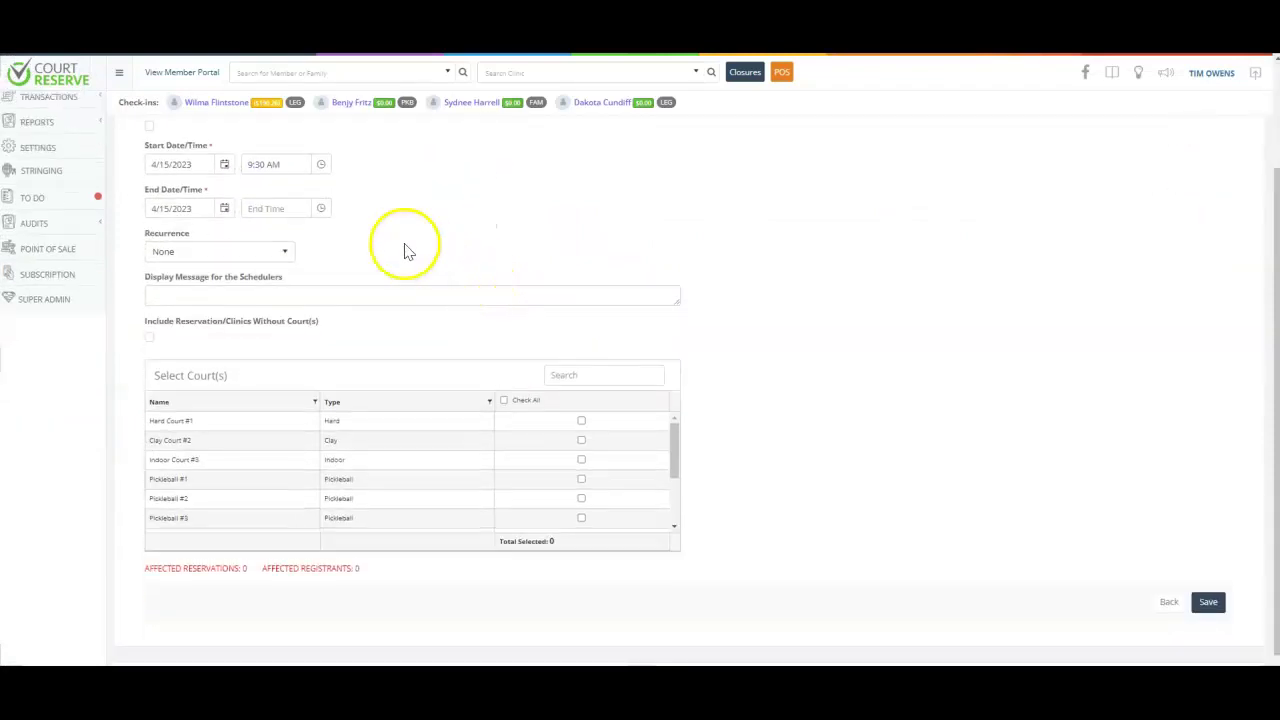
left_click(225, 210)
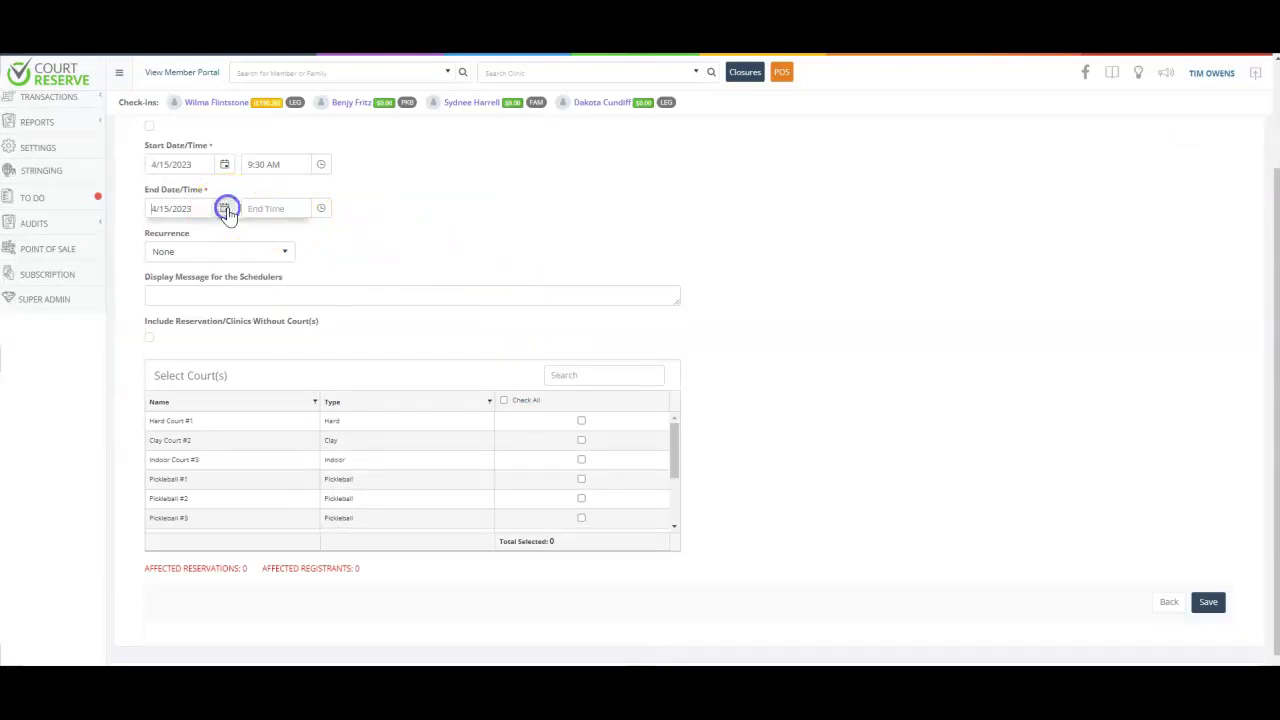
left_click(170, 330)
left_click(263, 242)
left_click(285, 270)
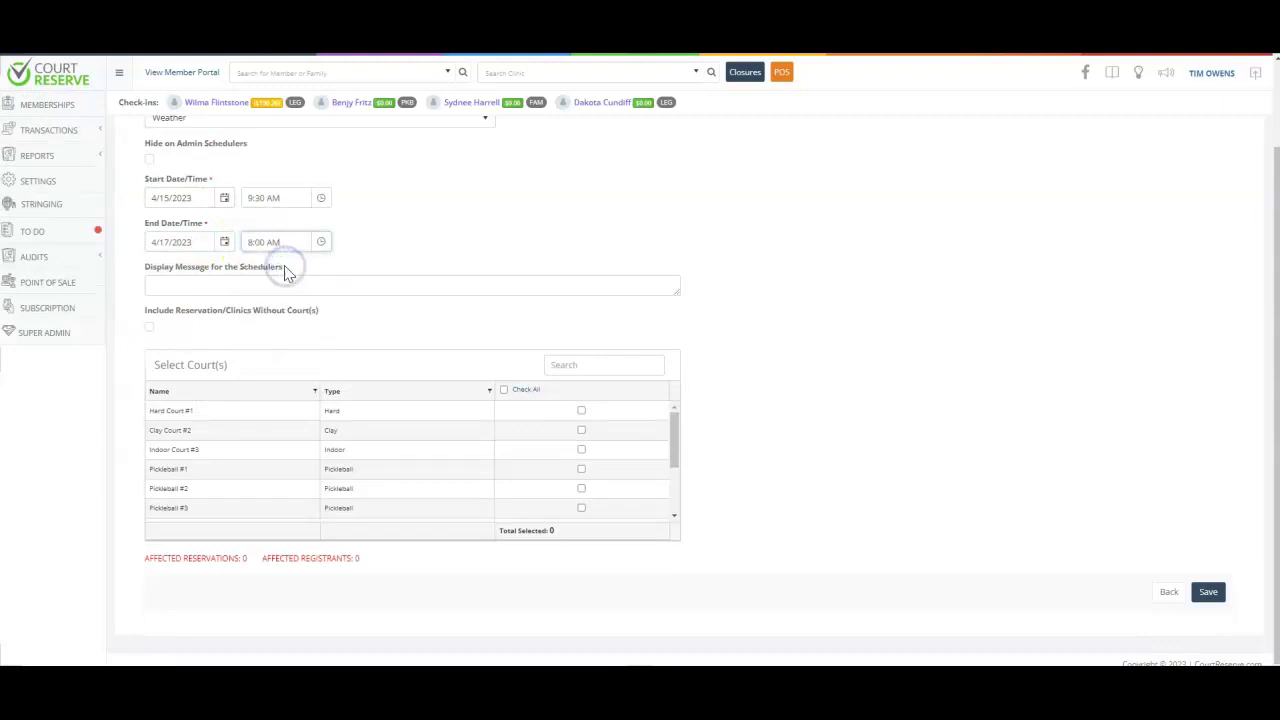
- Include Hard Court #1, Clay Court #2, Indoor Court #3 and Pickleball #1 in the closure, and look at its cancellation policy options
left_click(581, 411)
left_click(581, 430)
left_click(581, 449)
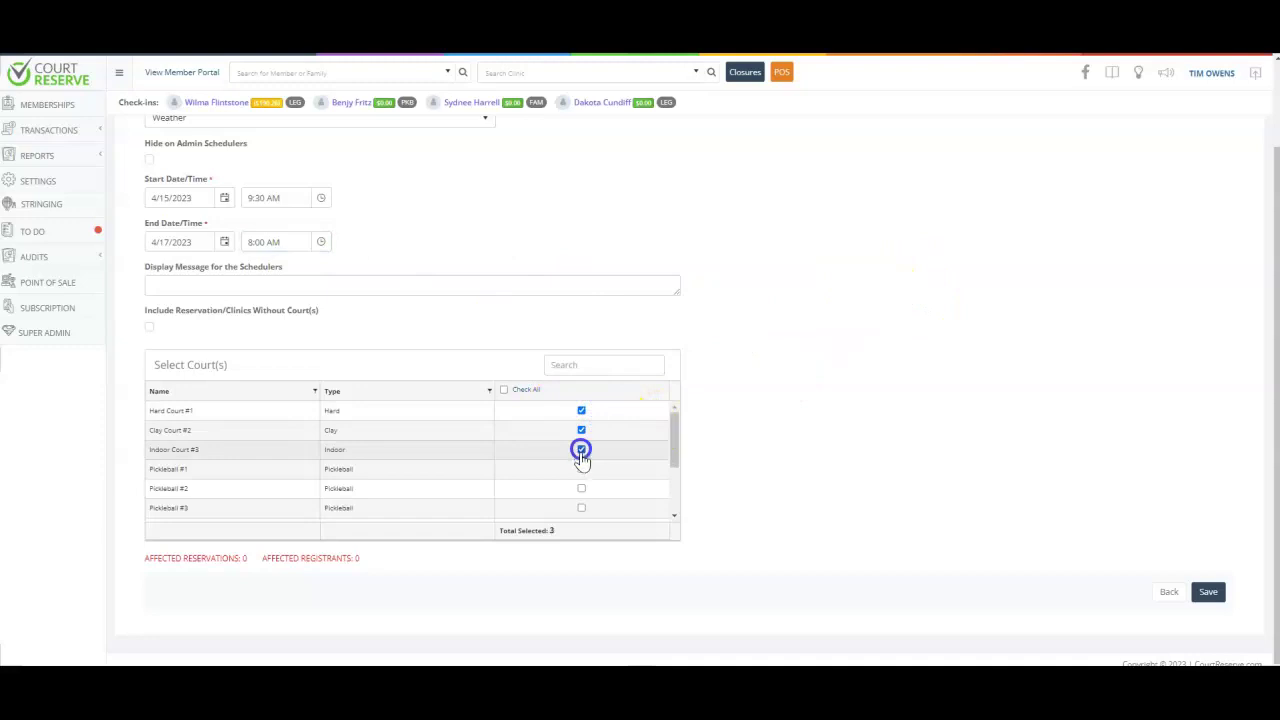
left_click(581, 469)
scroll(700, 470, "down", 3)
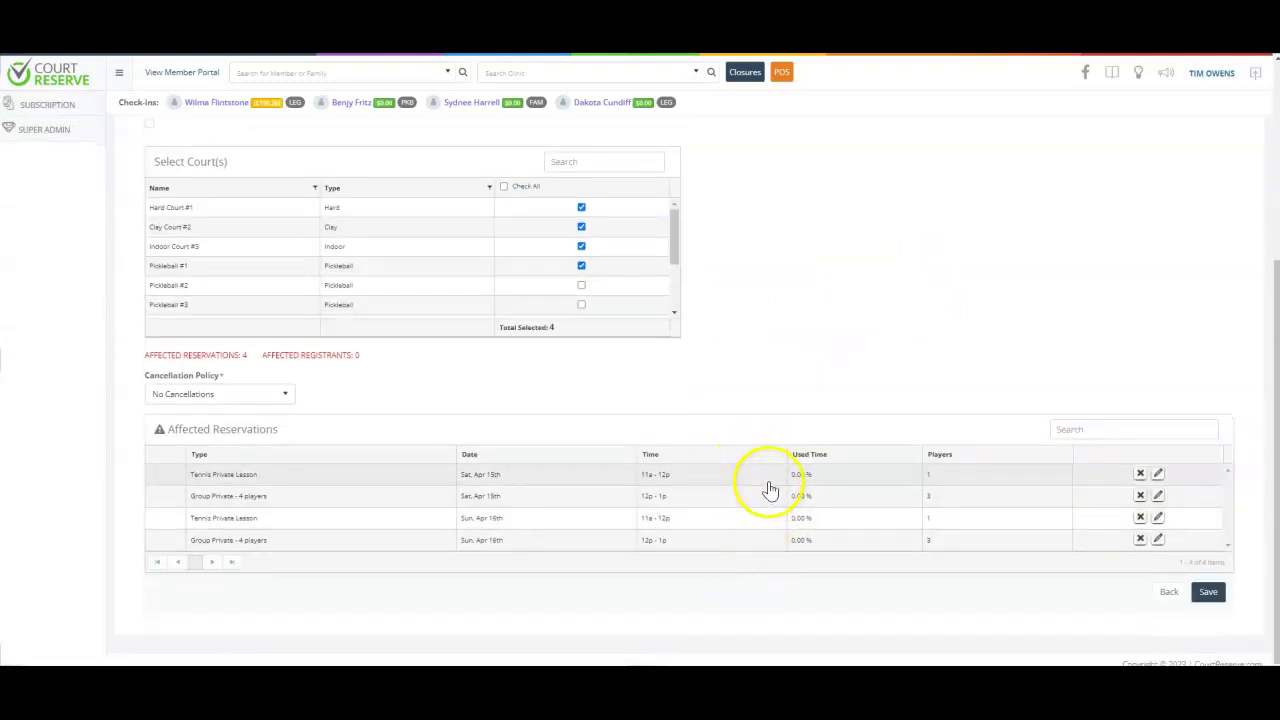
left_click(272, 394)
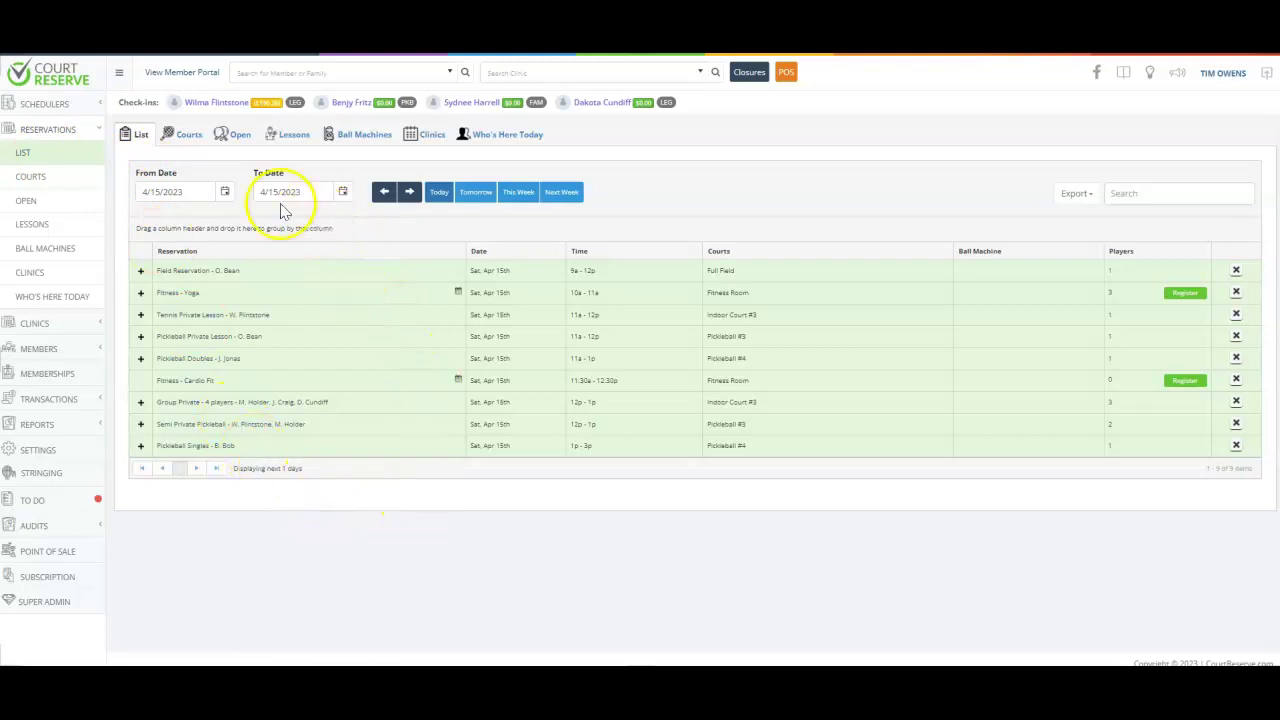
- View the April 15 court reservations, and on Who's Here Today select all players except those in rows nine to eleven
left_click(188, 137)
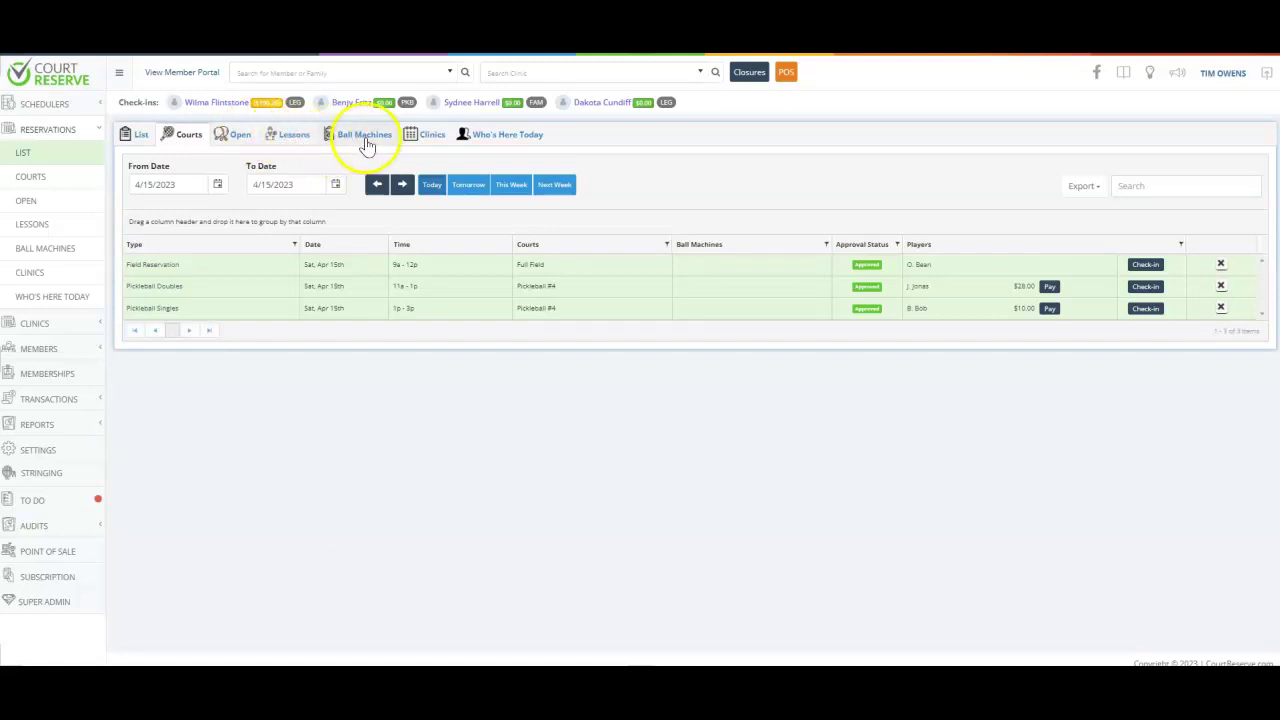
left_click(507, 145)
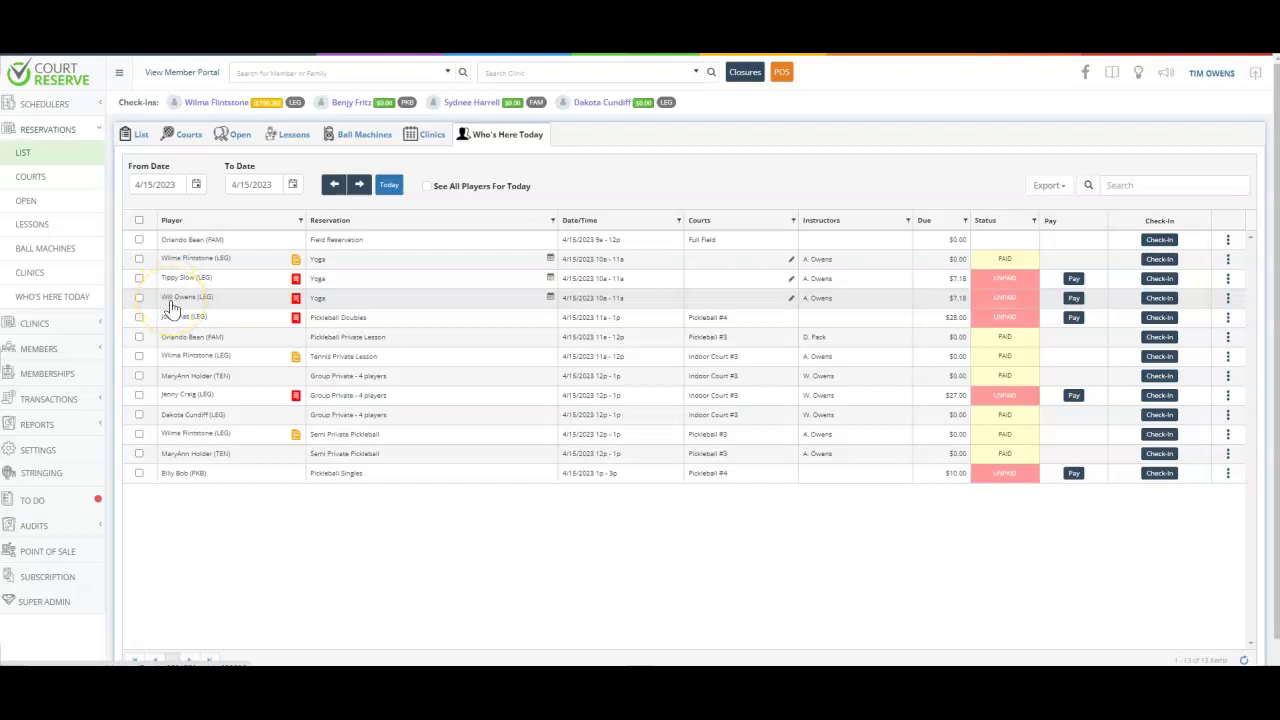
left_click(138, 222)
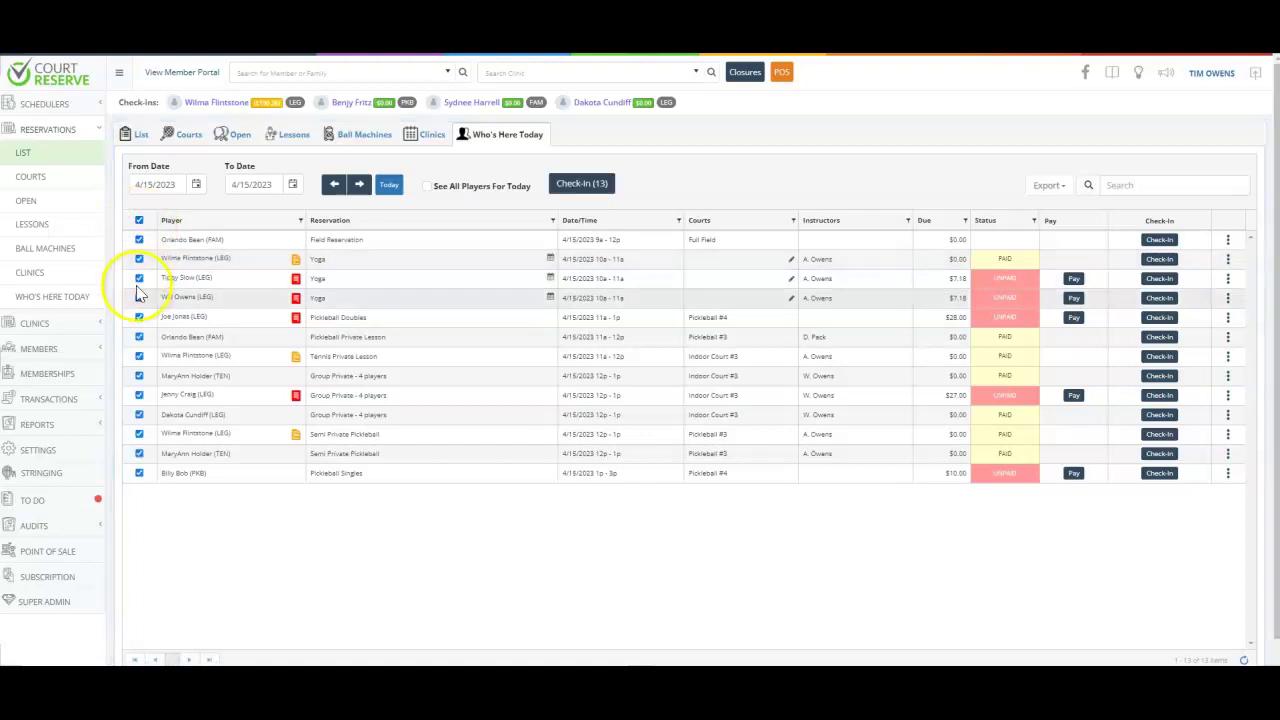
left_click(139, 395)
left_click(139, 414)
left_click(139, 434)
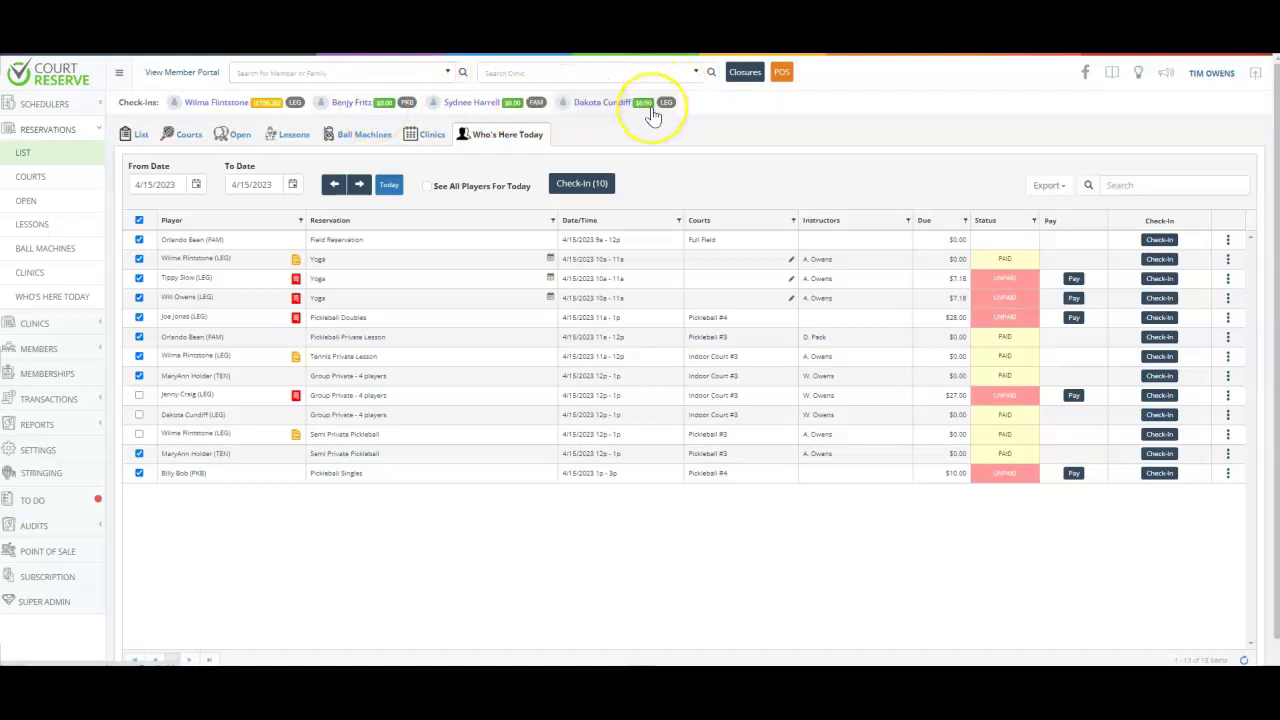
- Open the profile of the first member in the check-ins bar and view the balance, payment card and waiver indicators
left_click(617, 106)
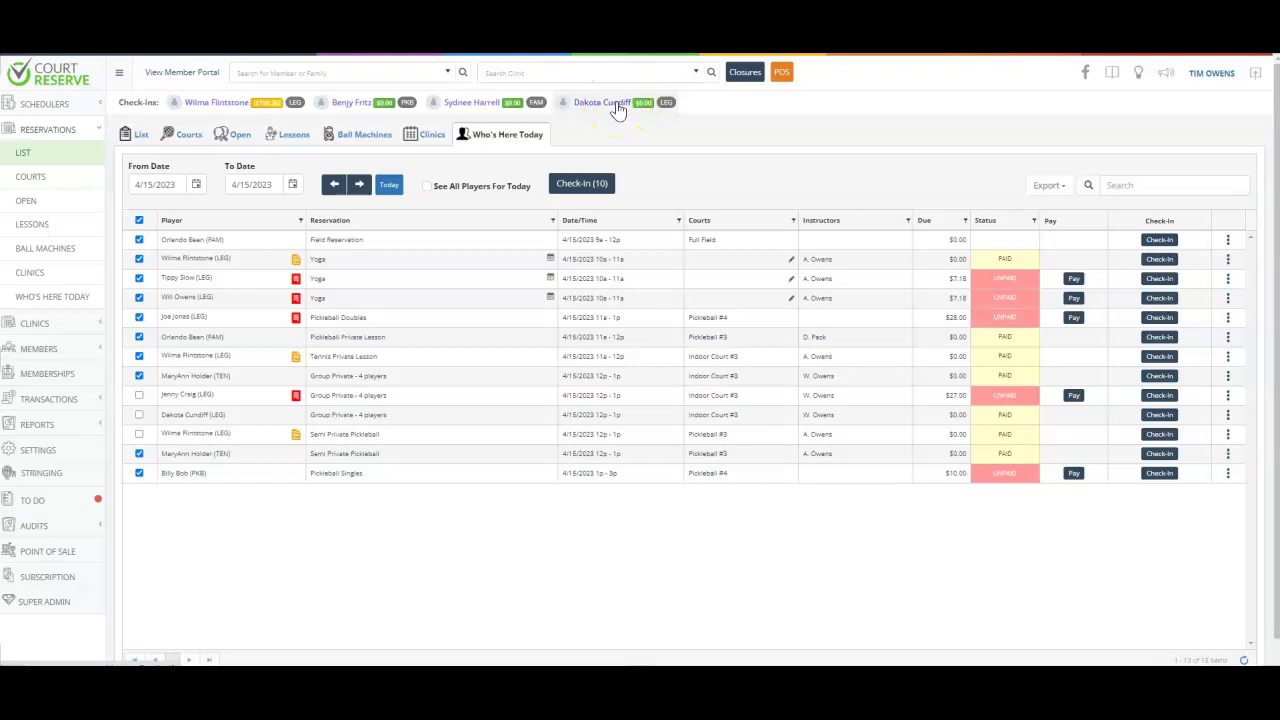
left_click(192, 106)
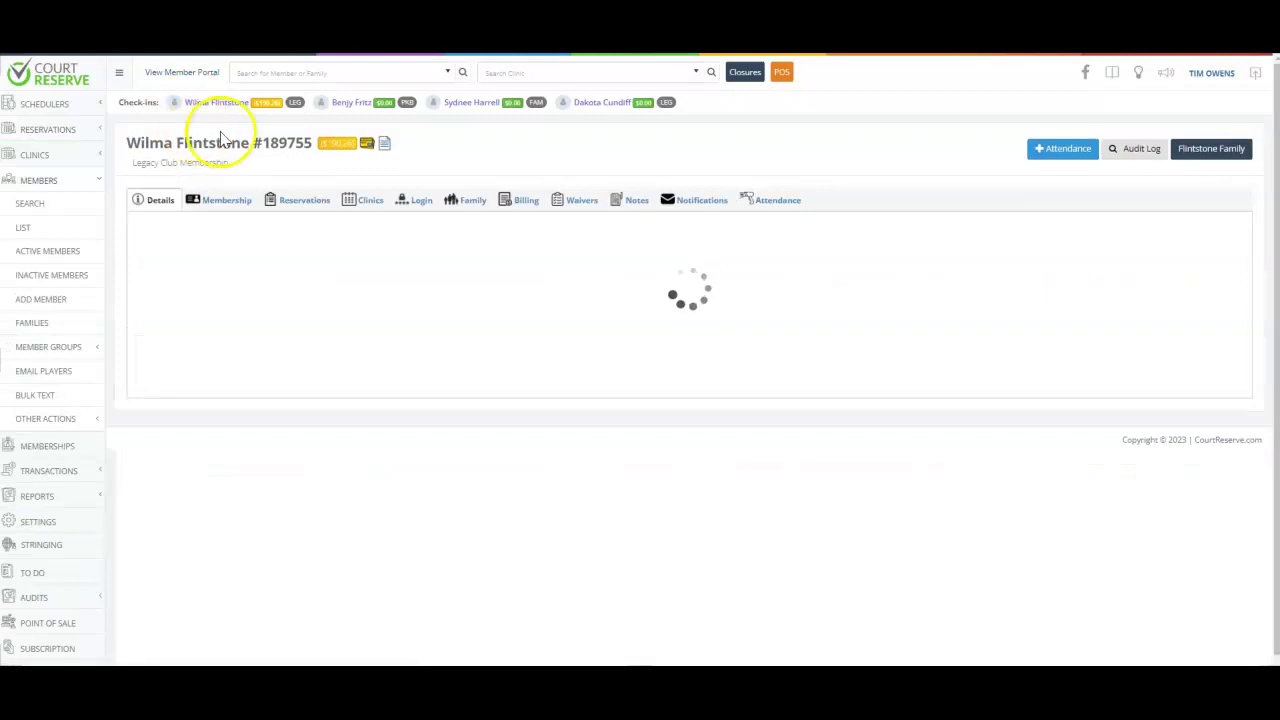
mouse_move(346, 140)
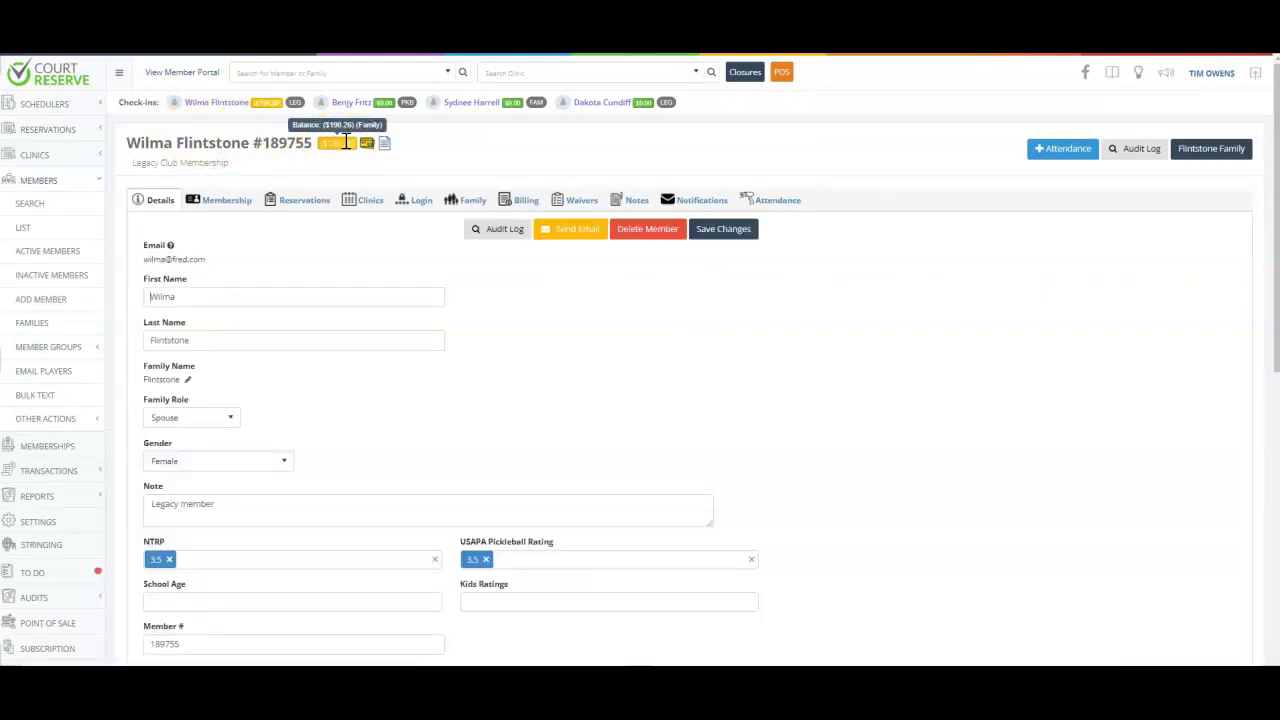
left_click(369, 145)
left_click(383, 148)
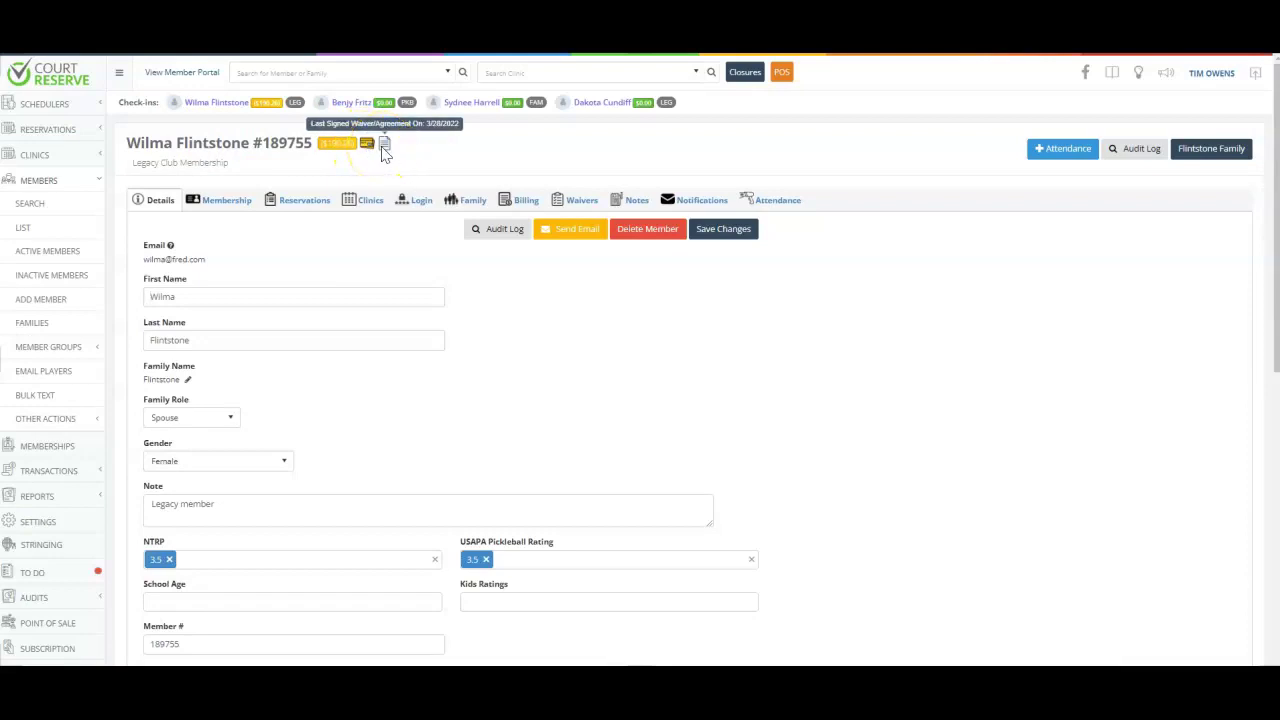
left_click(451, 129)
left_click(381, 145)
- View the member's membership, reservations, clinics, billing and waivers
left_click(240, 201)
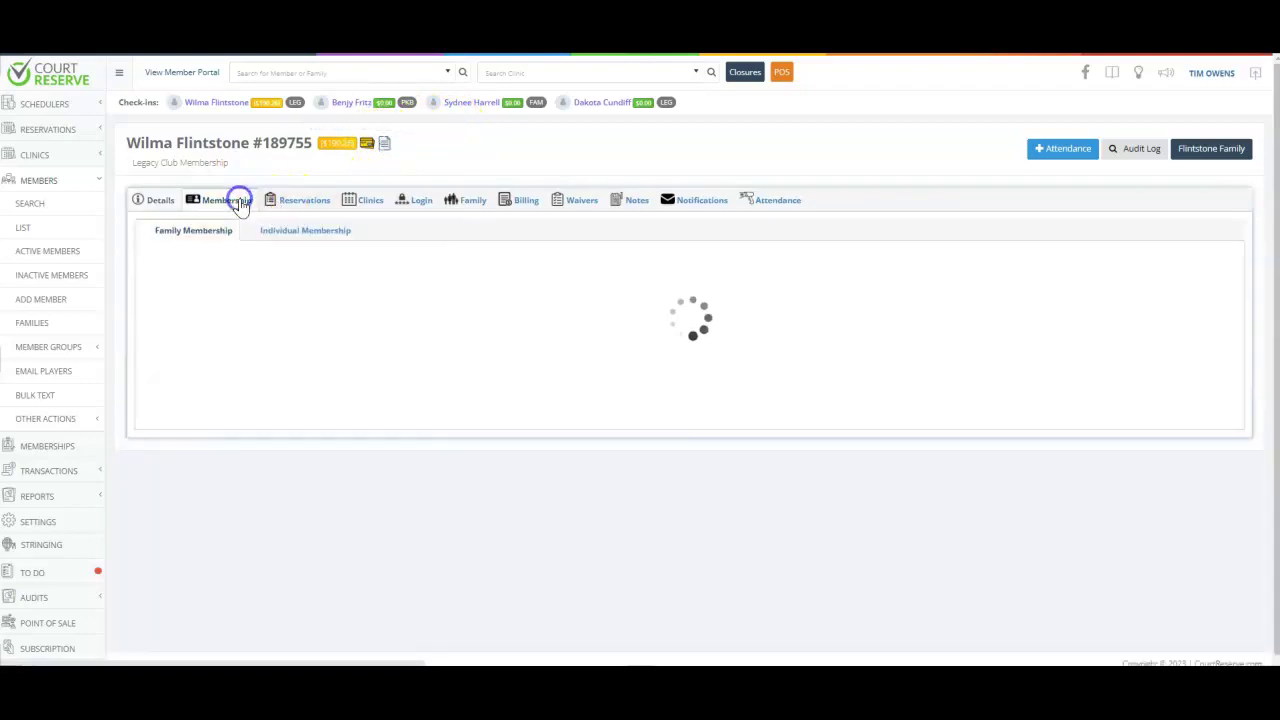
left_click(298, 201)
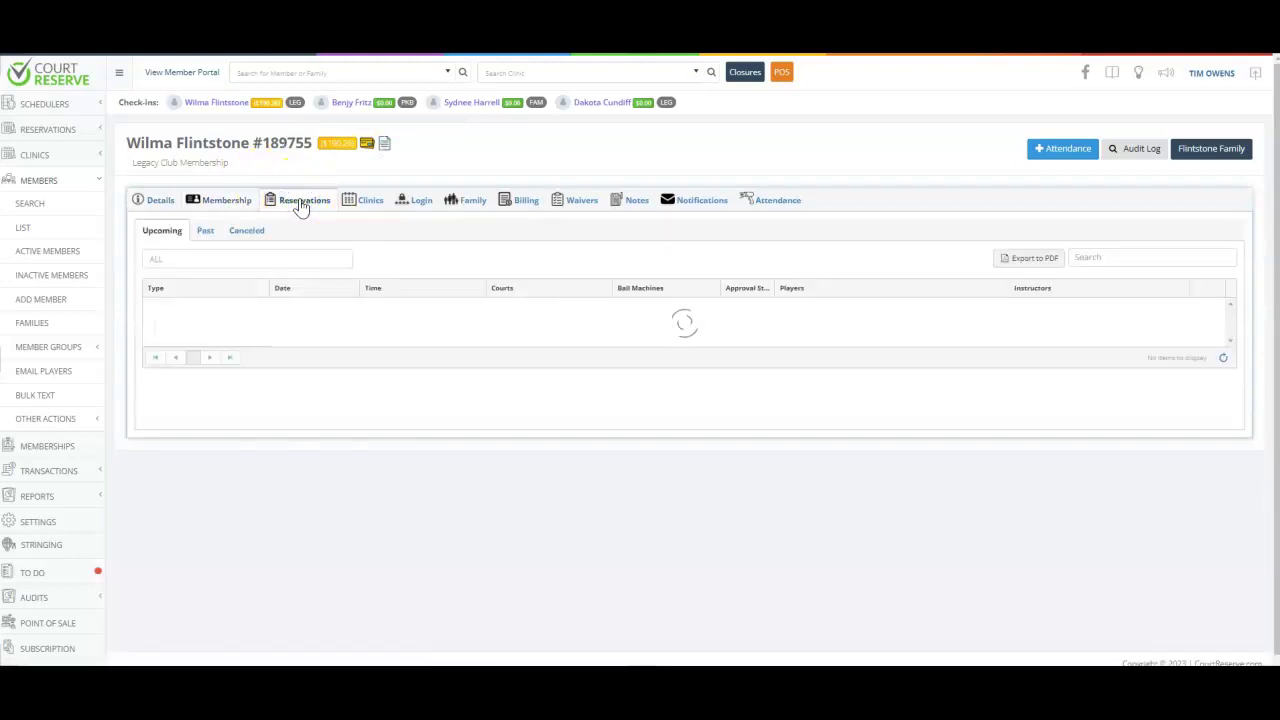
left_click(362, 208)
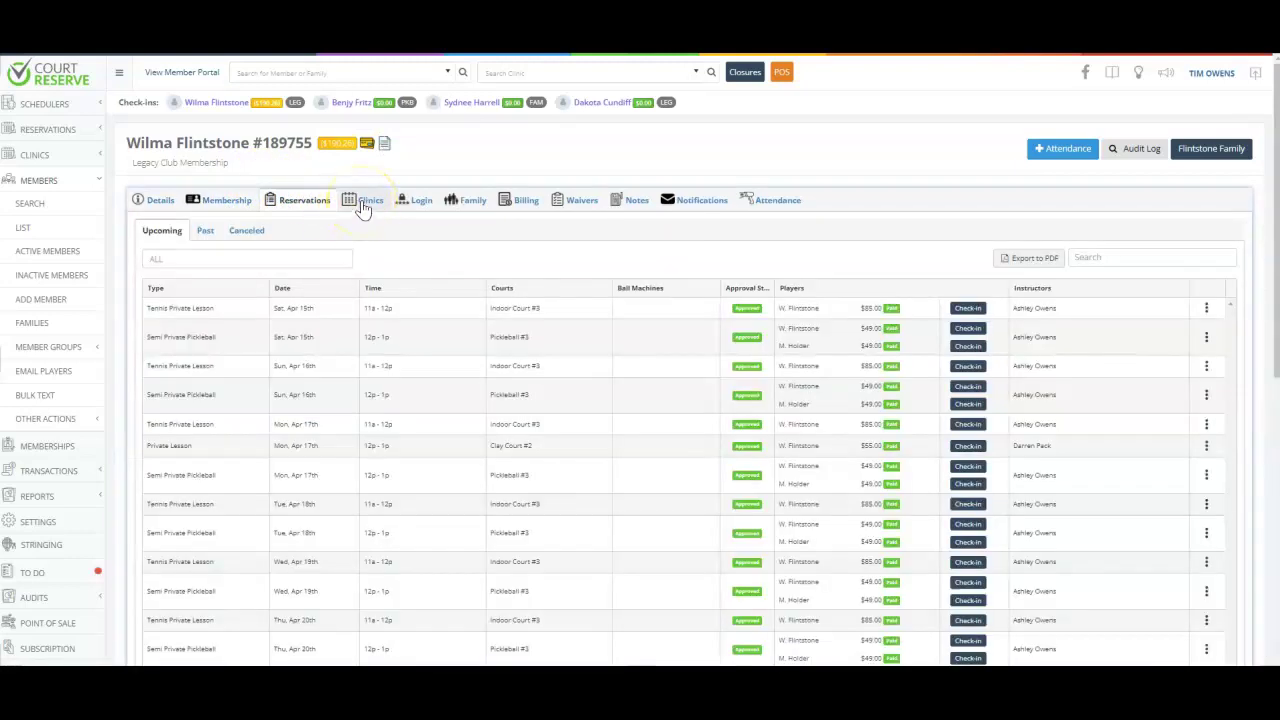
left_click(515, 203)
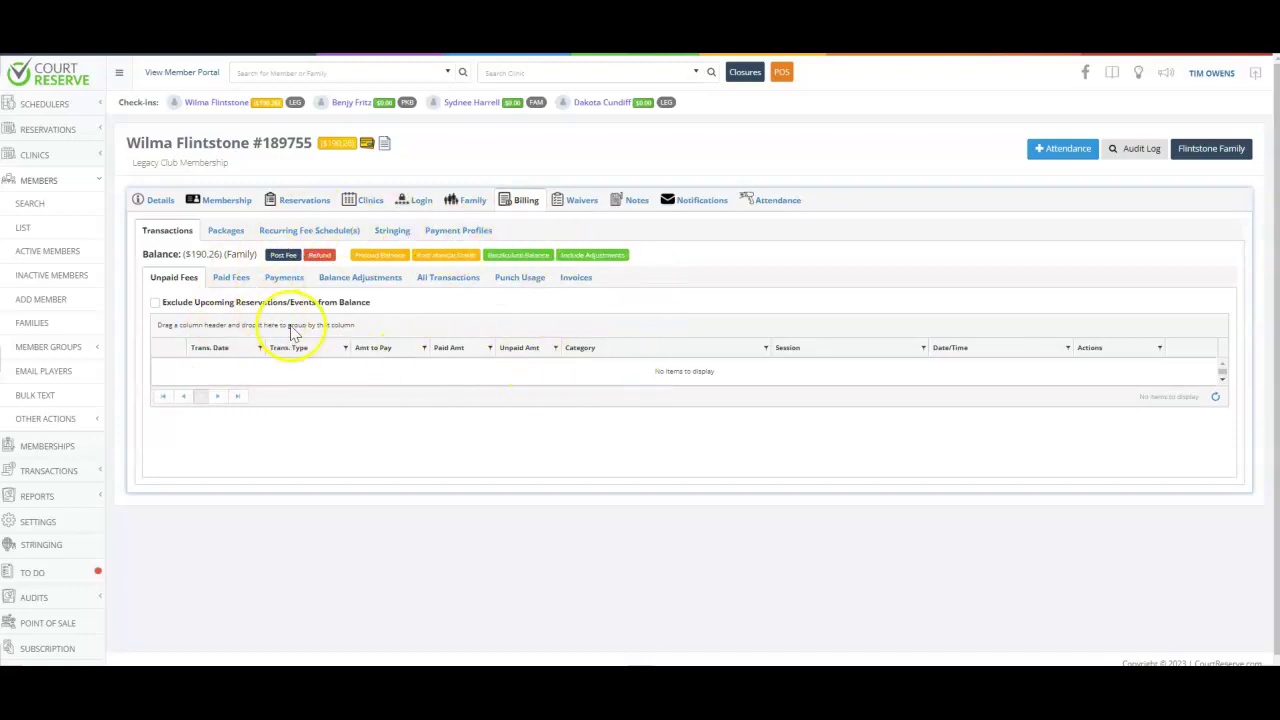
left_click(568, 203)
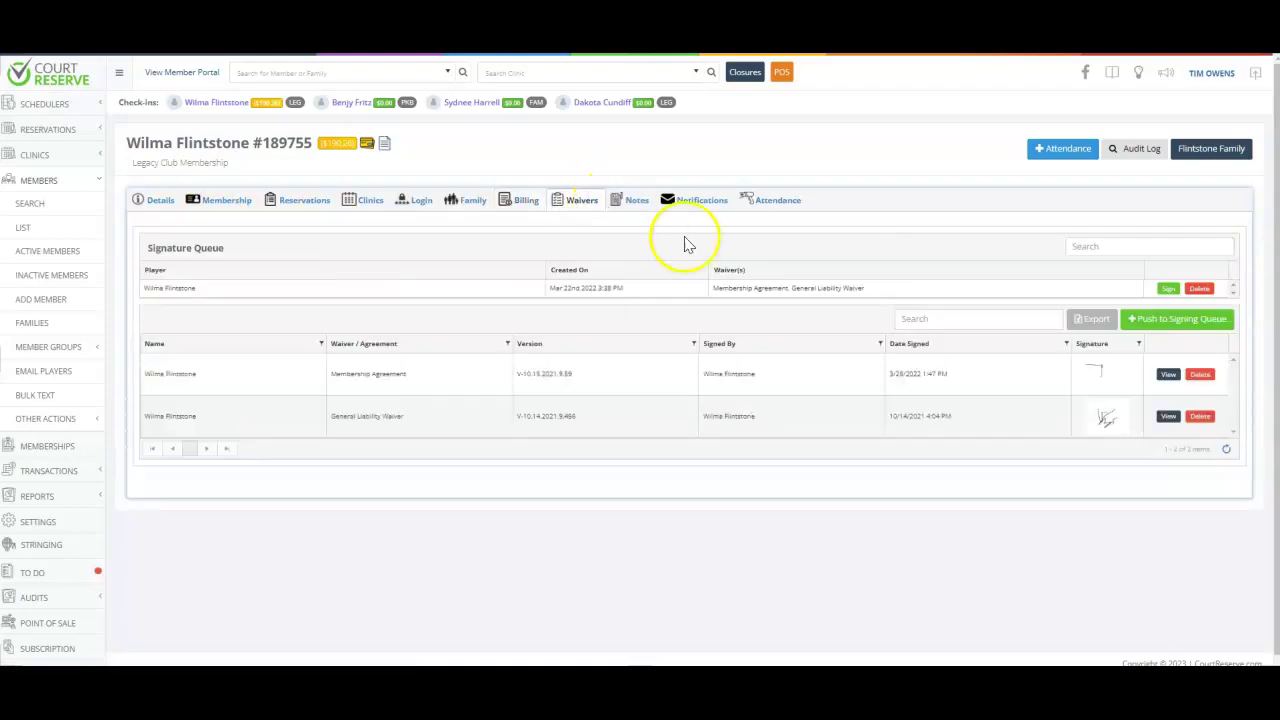
- View the member's signed Membership Agreement, close it, and look at the member's notes and notification settings
left_click(1166, 374)
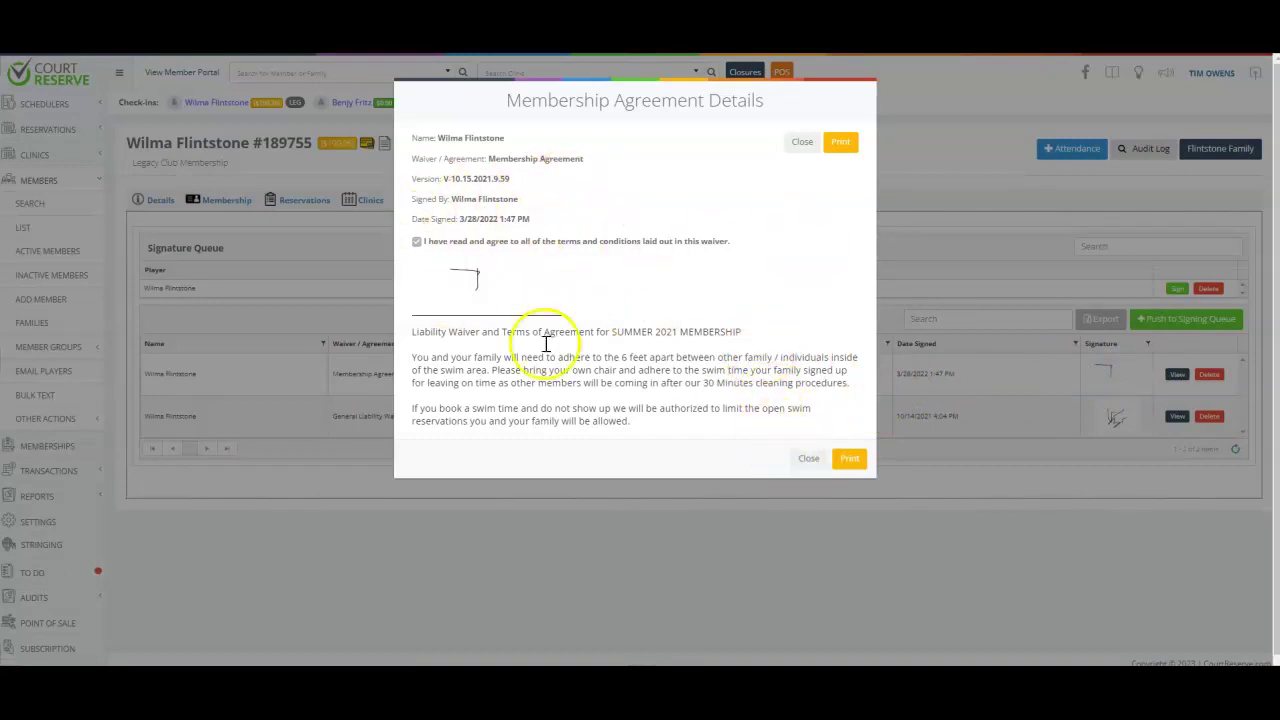
left_click(812, 460)
left_click(628, 200)
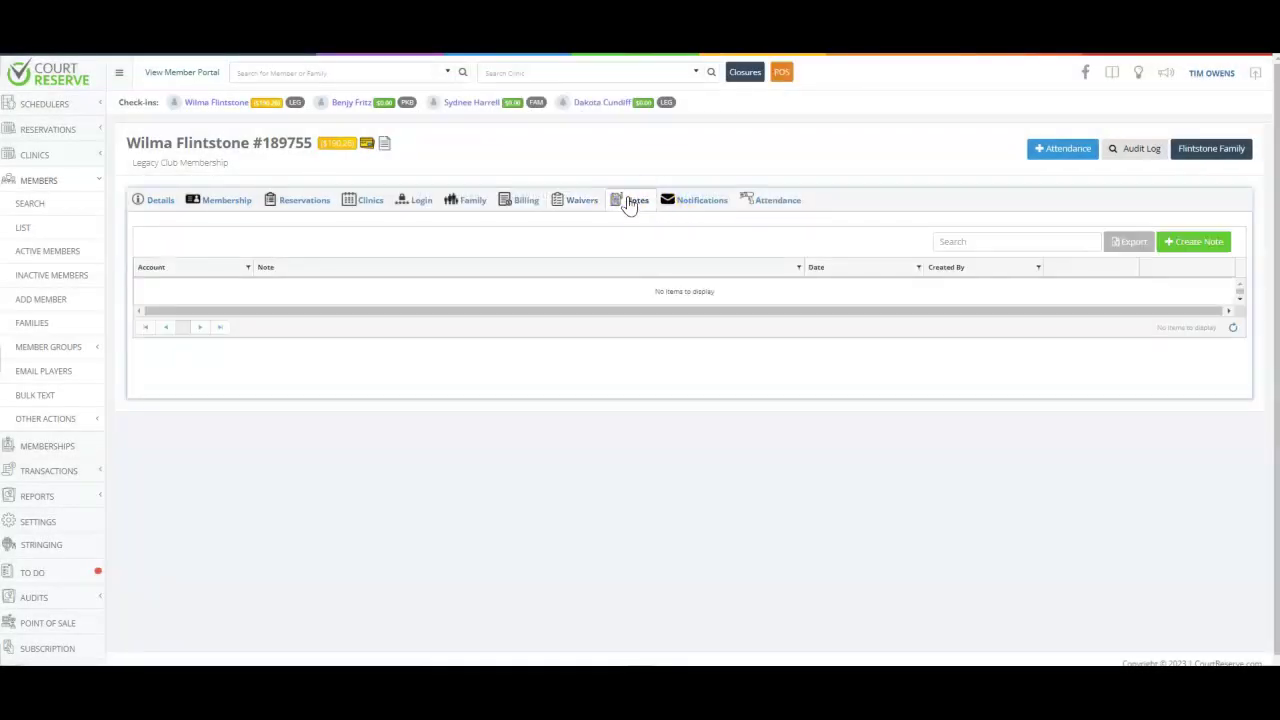
left_click(669, 203)
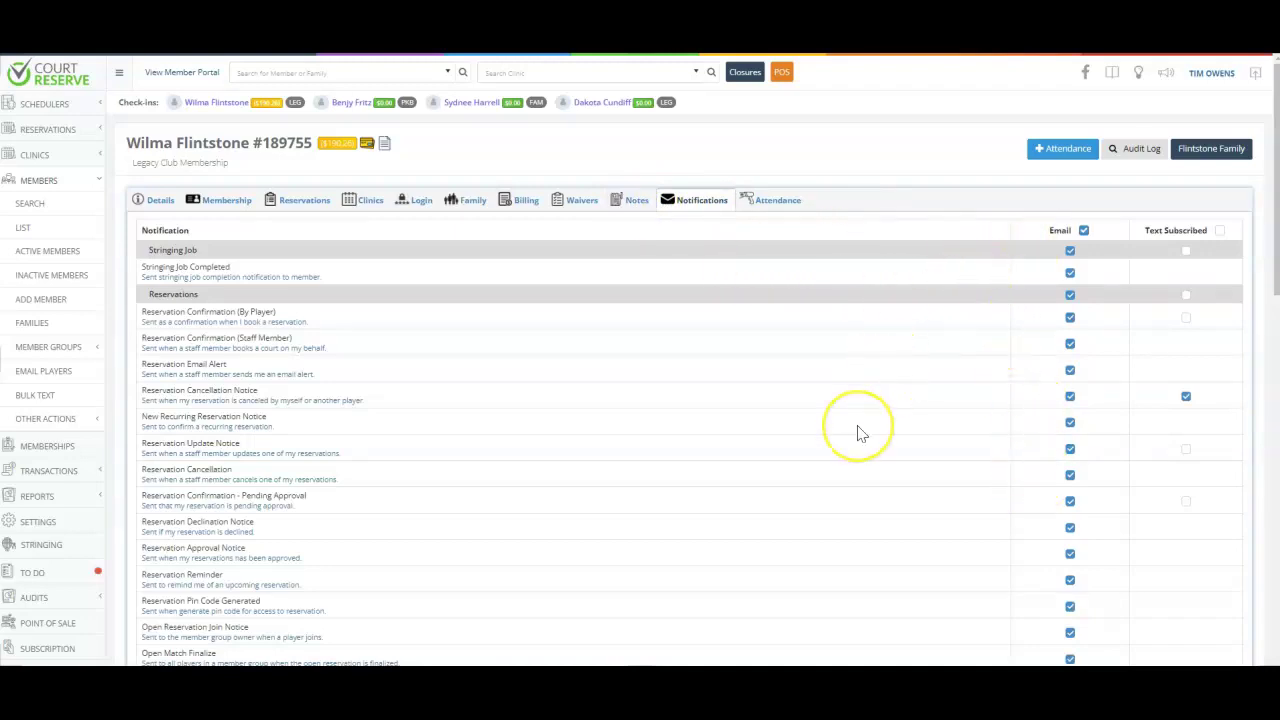
mouse_move(385, 148)
mouse_move(345, 147)
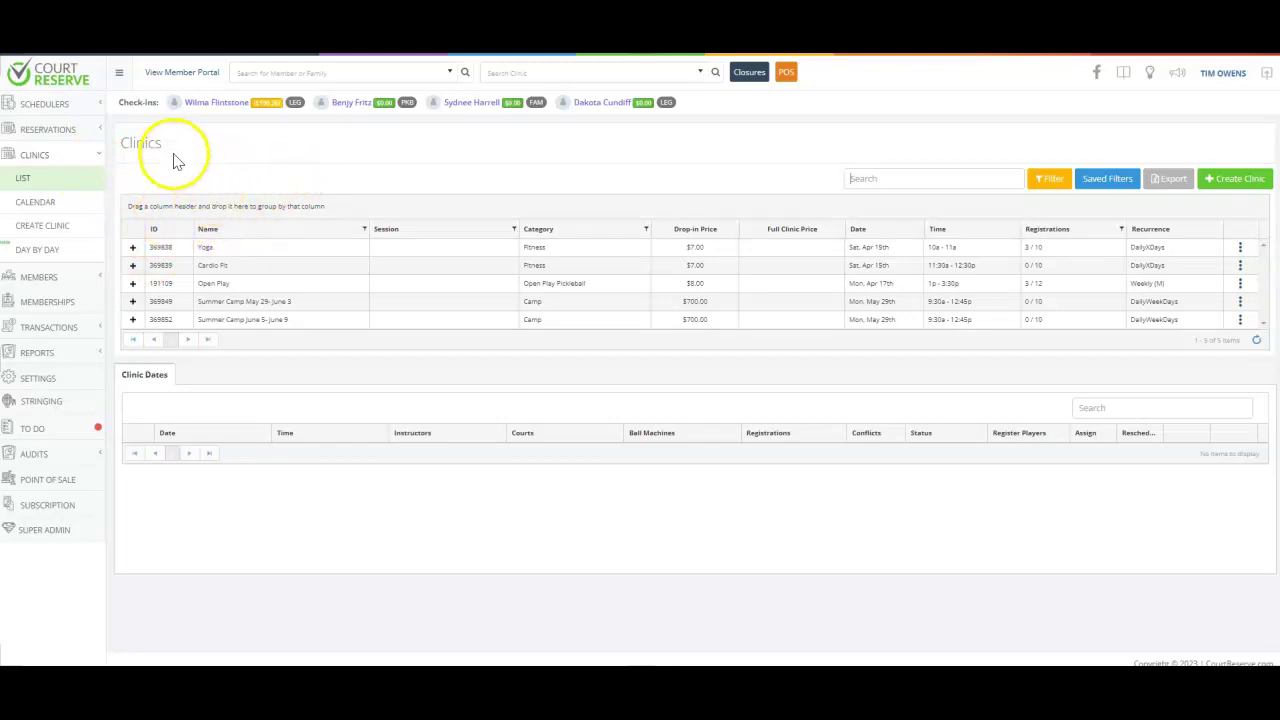
- Open the Open Play clinic from the clinic list, and view its dates and general information
left_click_drag(206, 245, 215, 285)
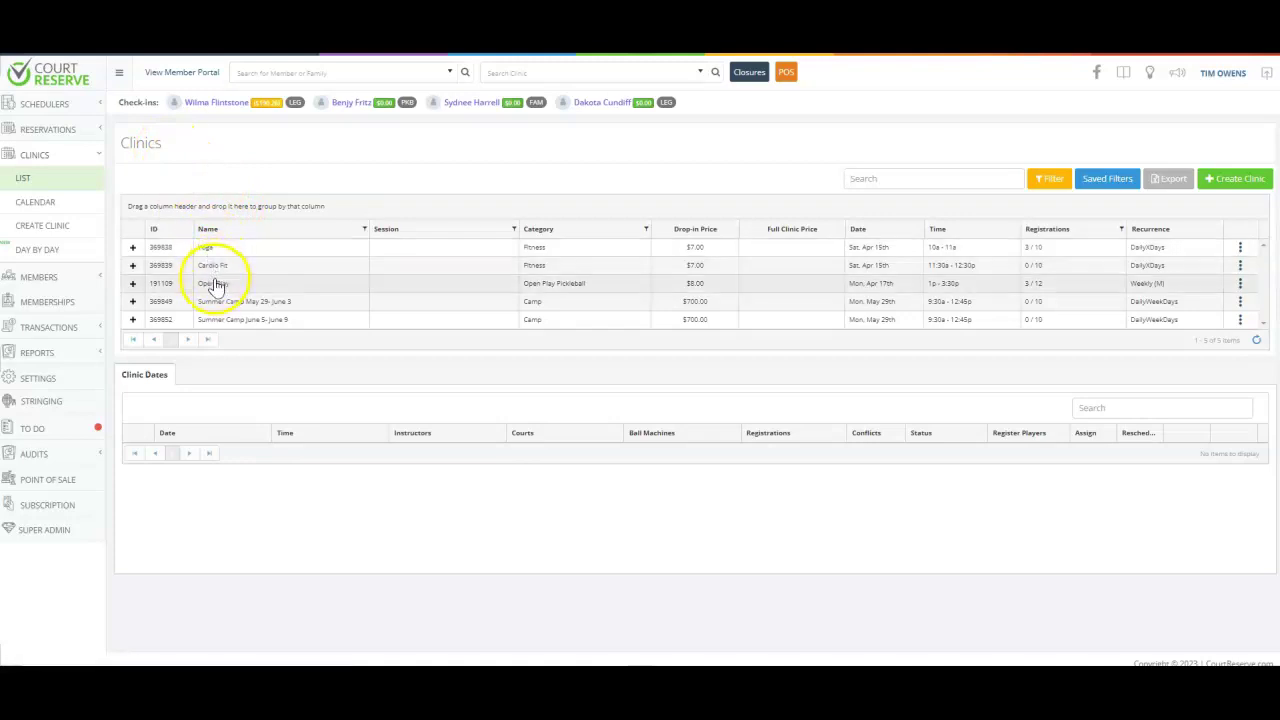
left_click(215, 285)
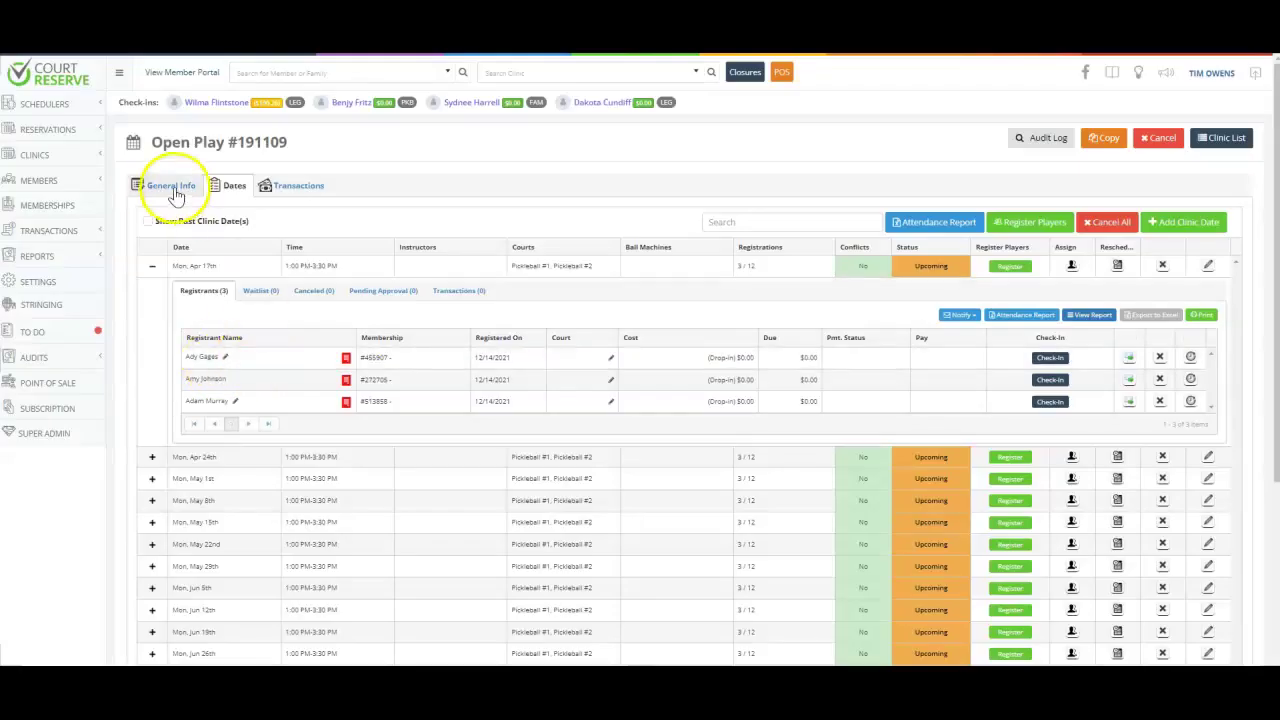
left_click_drag(292, 145, 221, 147)
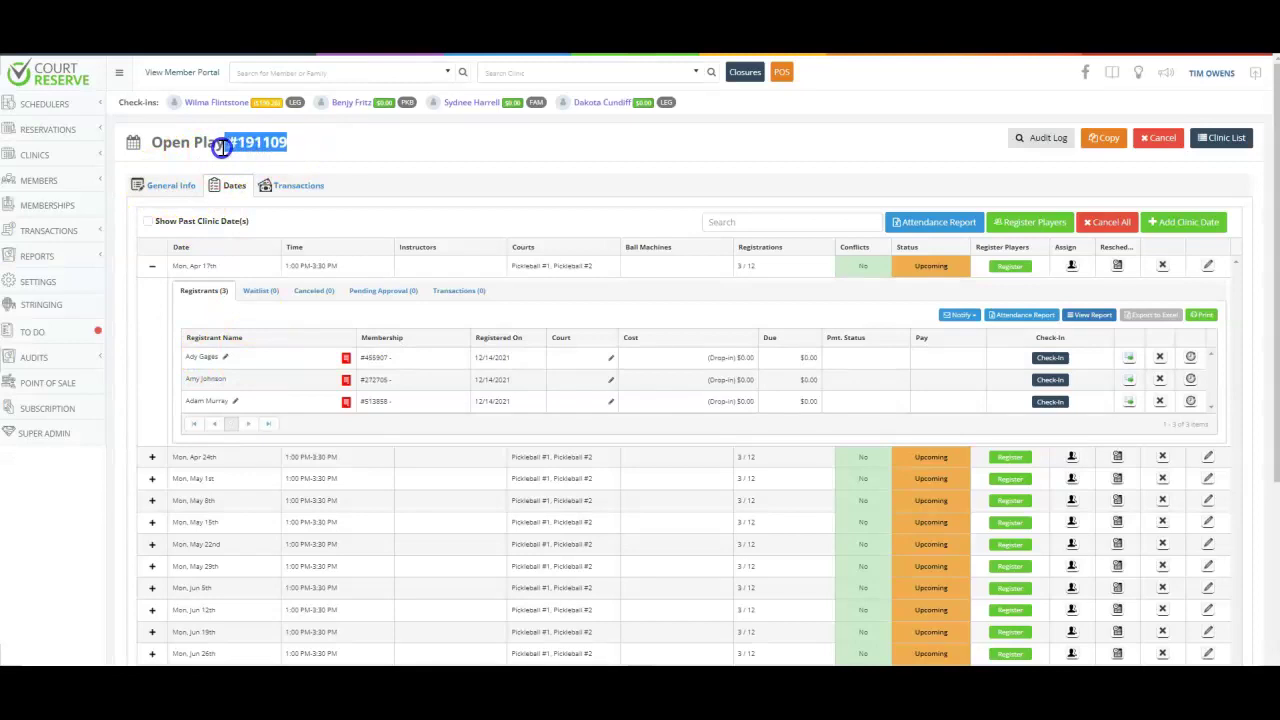
left_click(186, 187)
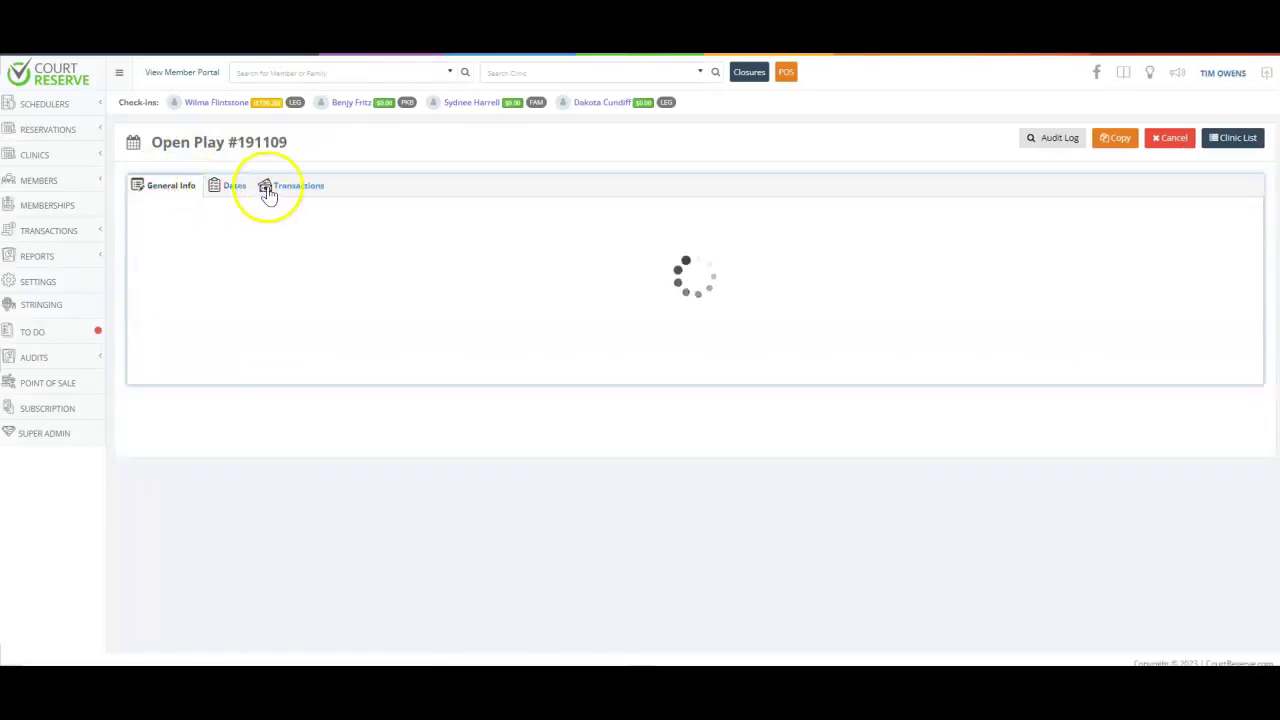
- Look at the Open Play clinic's name, category choices and session choices without changing them
left_click_drag(220, 259, 137, 259)
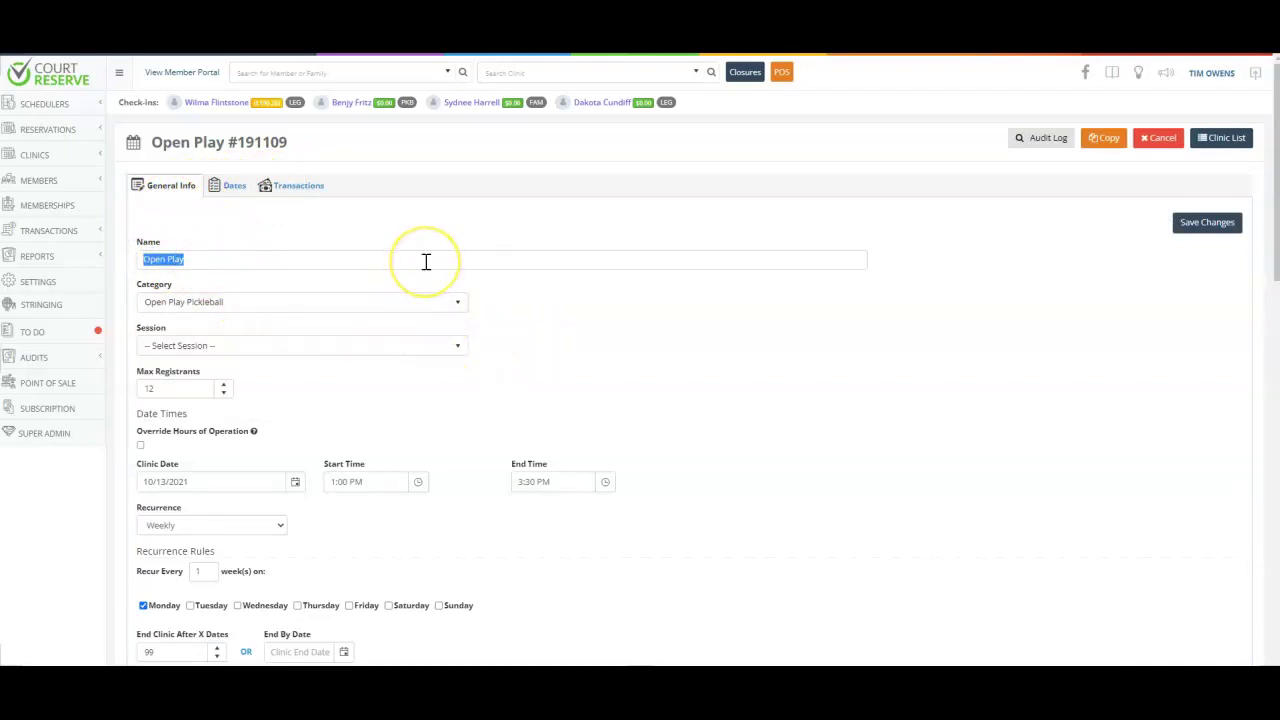
left_click(438, 301)
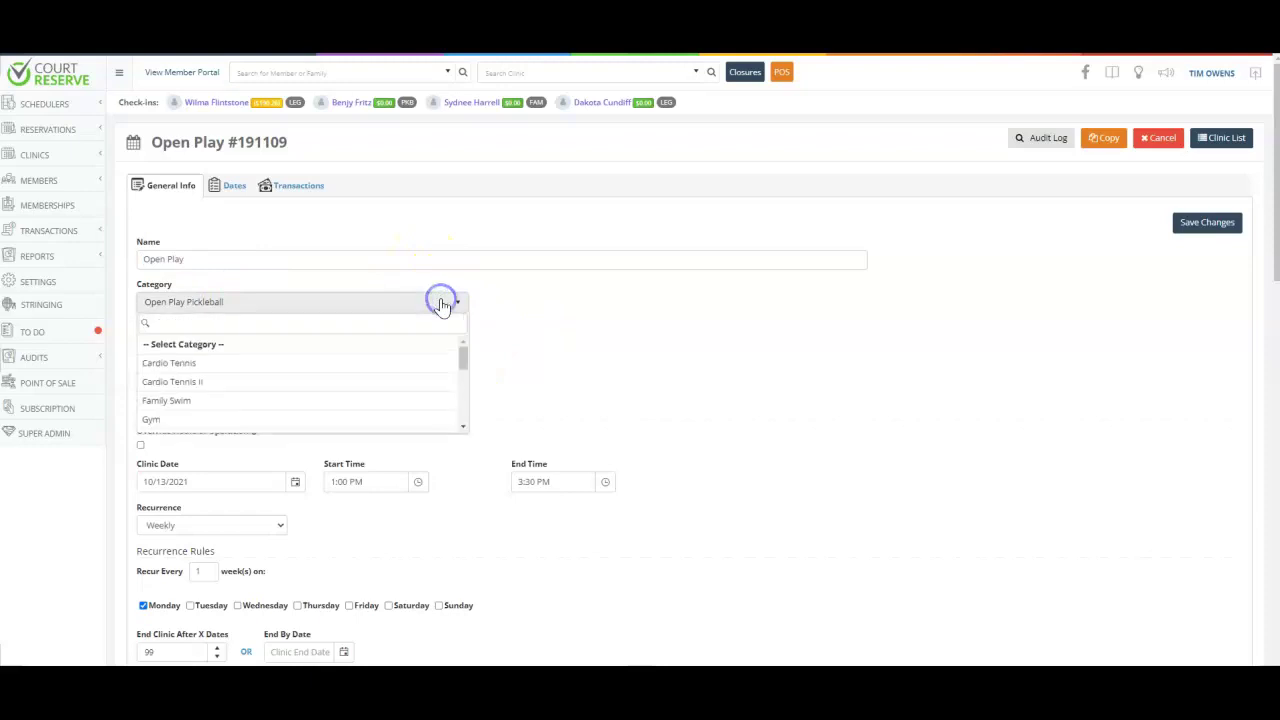
scroll(400, 375, "down", 5)
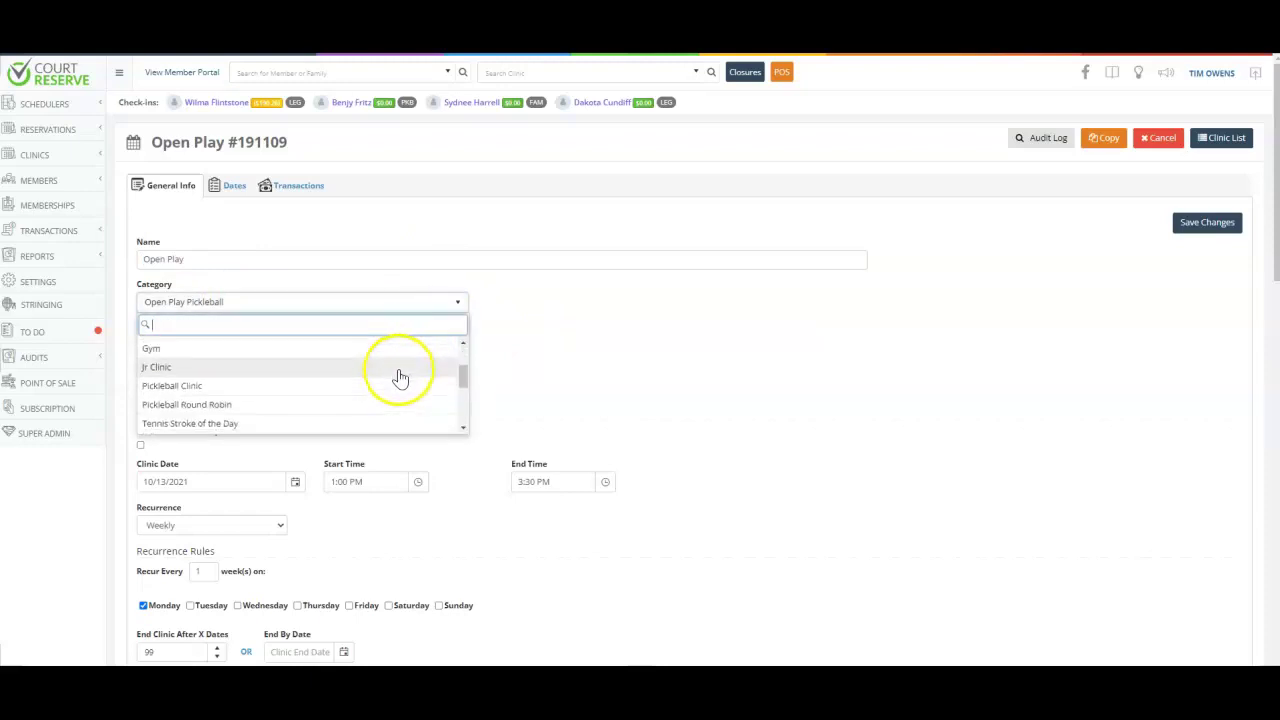
left_click(516, 375)
left_click(449, 347)
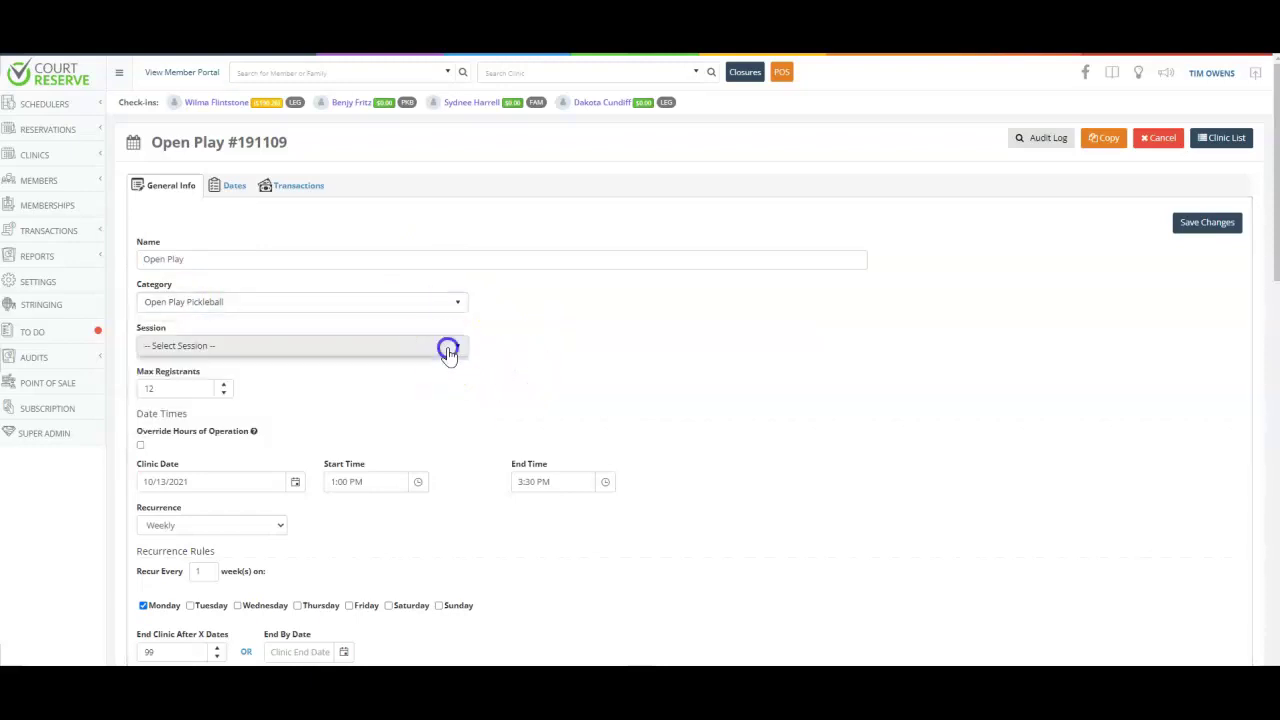
left_click(543, 364)
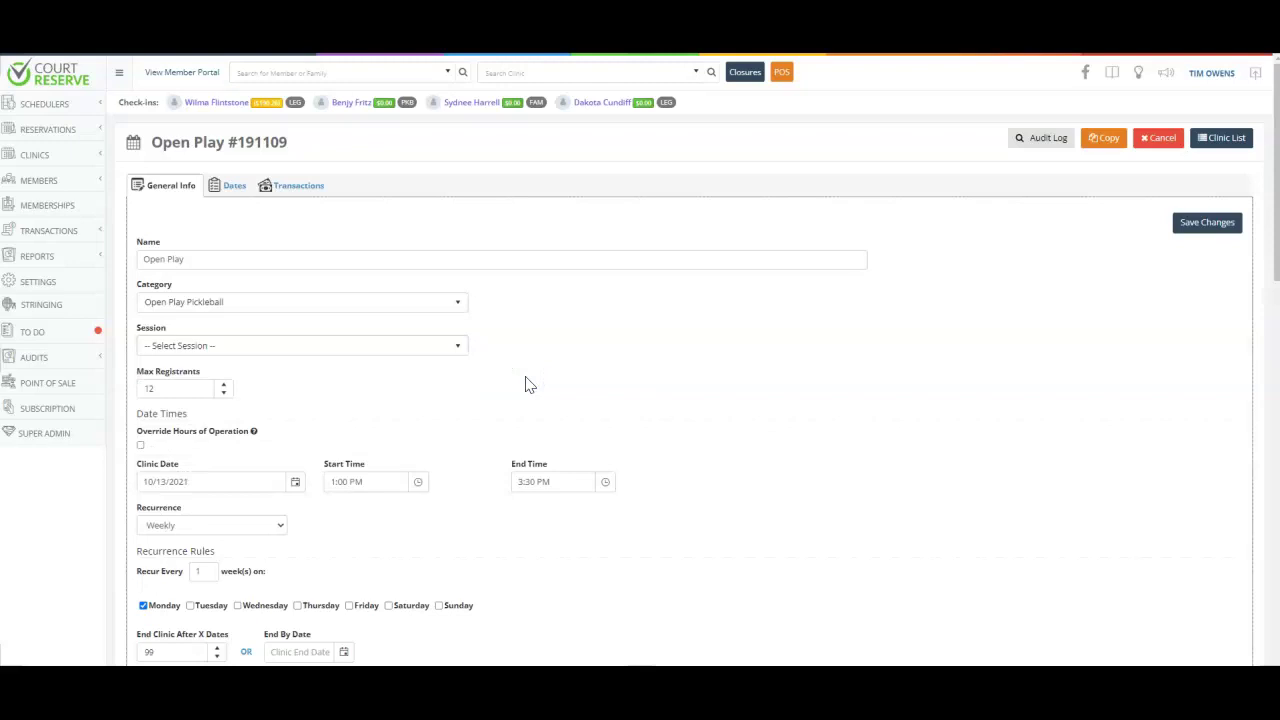
- Examine the Open Play clinic's recurrence choices, its end-after-dates setting and the selectable exception dates
scroll(430, 300, "down", 2)
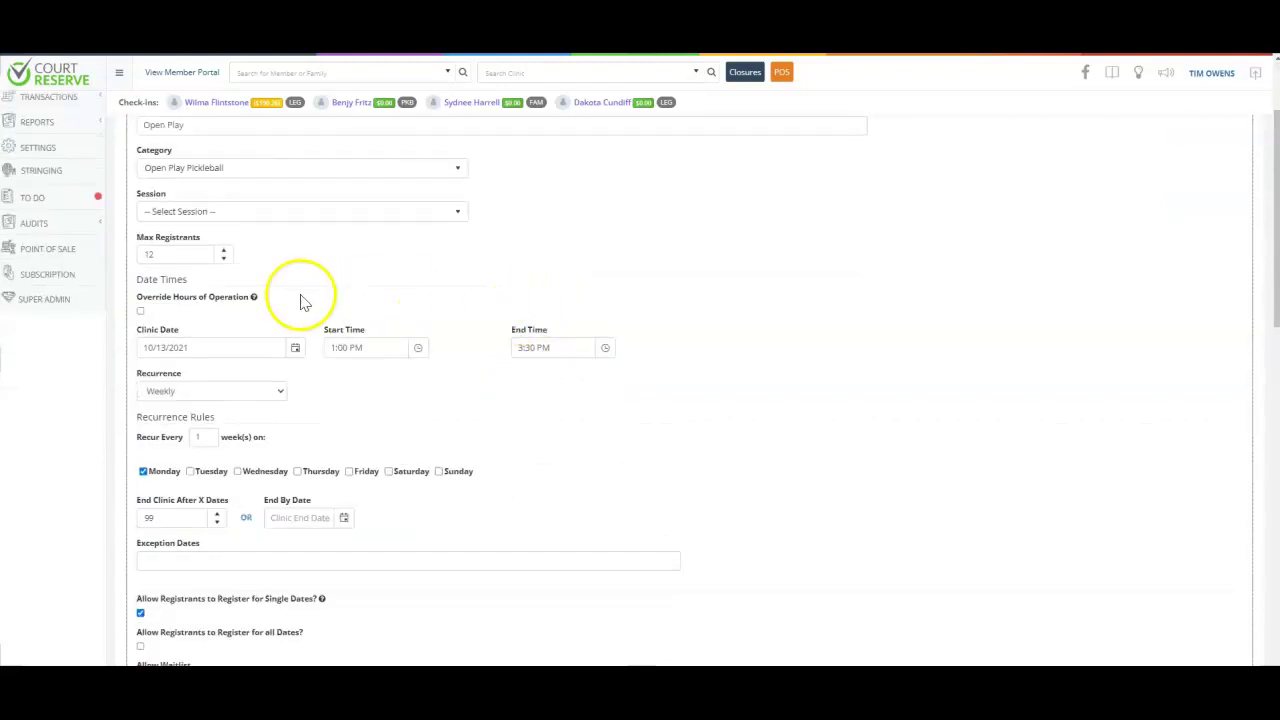
left_click(280, 393)
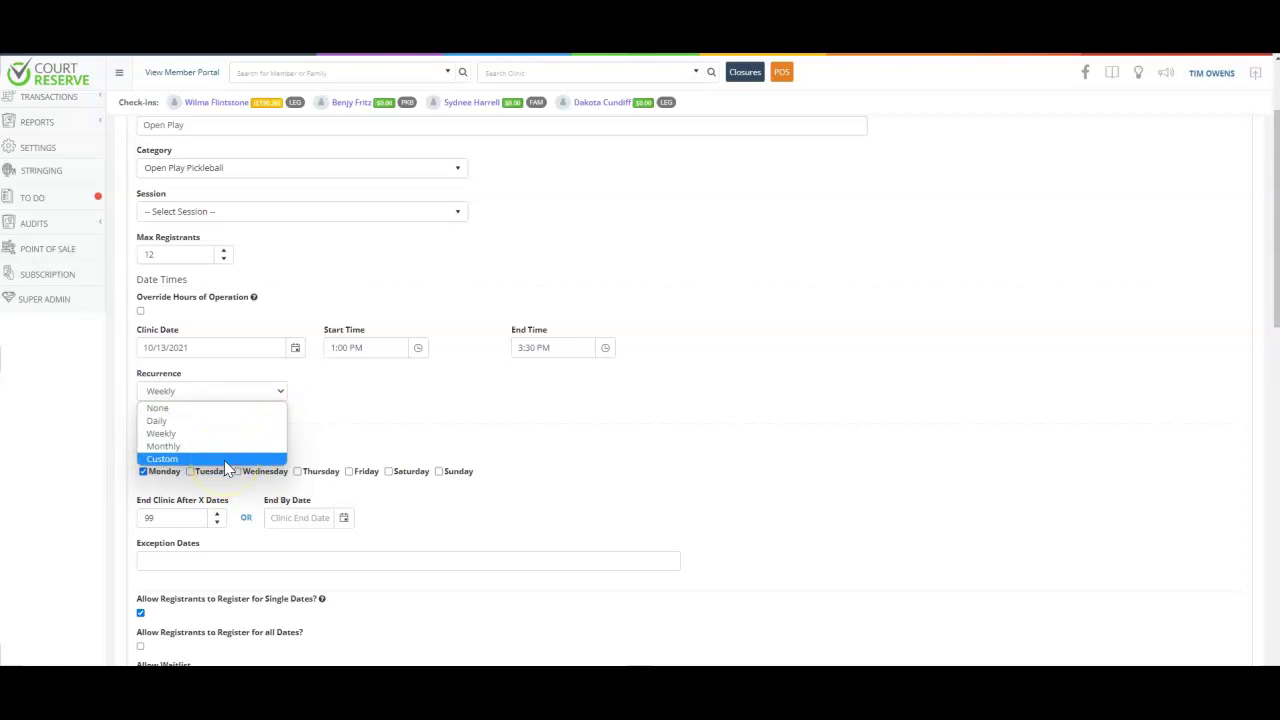
left_click(341, 455)
scroll(337, 400, "down", 2)
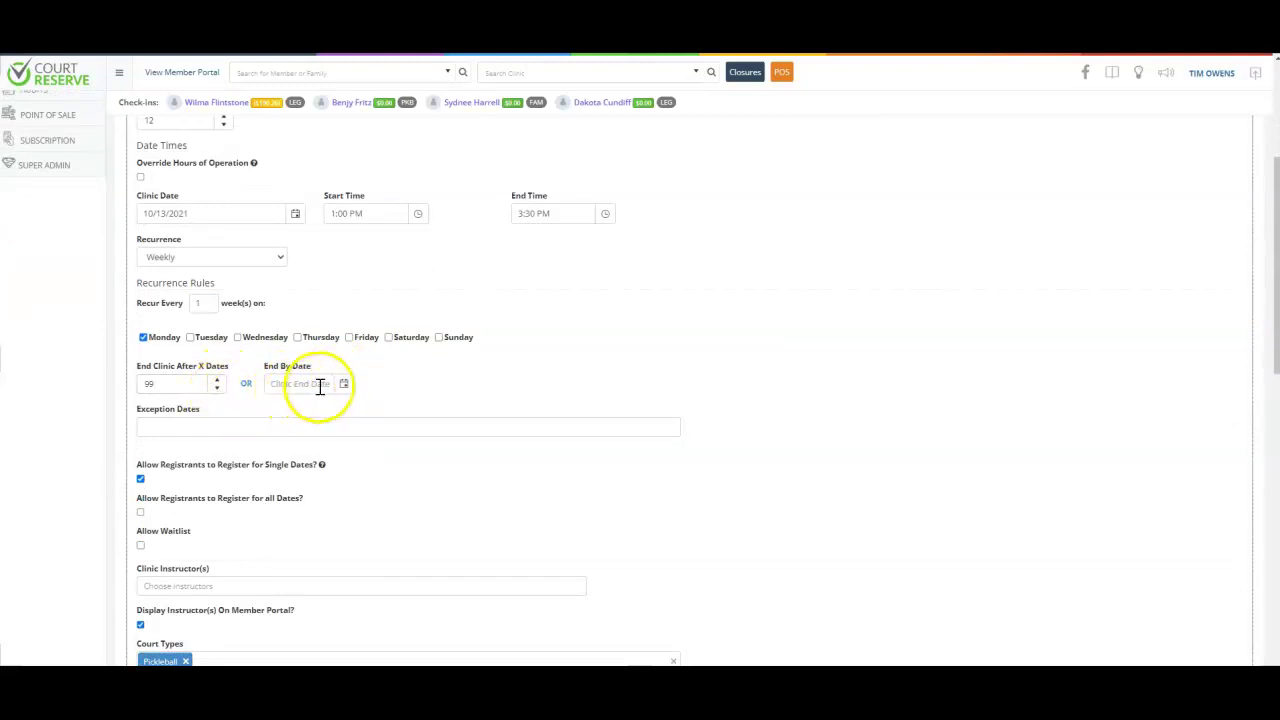
left_click_drag(232, 367, 134, 370)
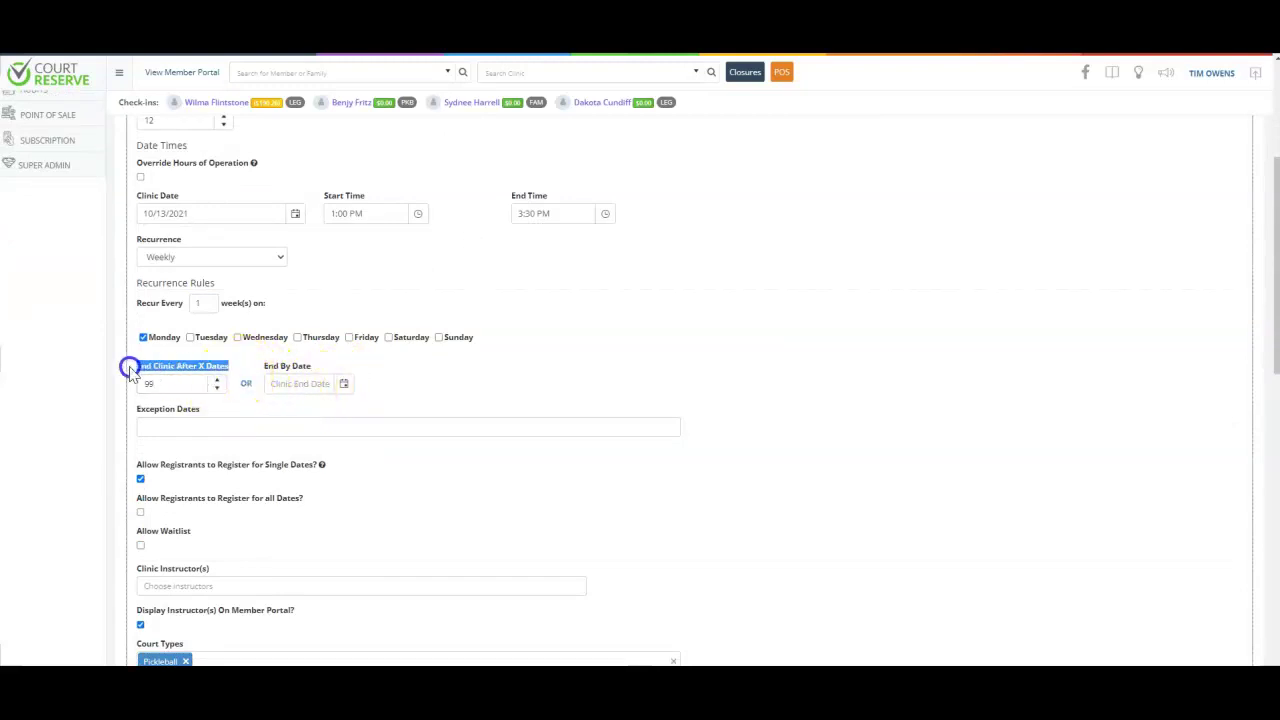
left_click(563, 377)
left_click(474, 428)
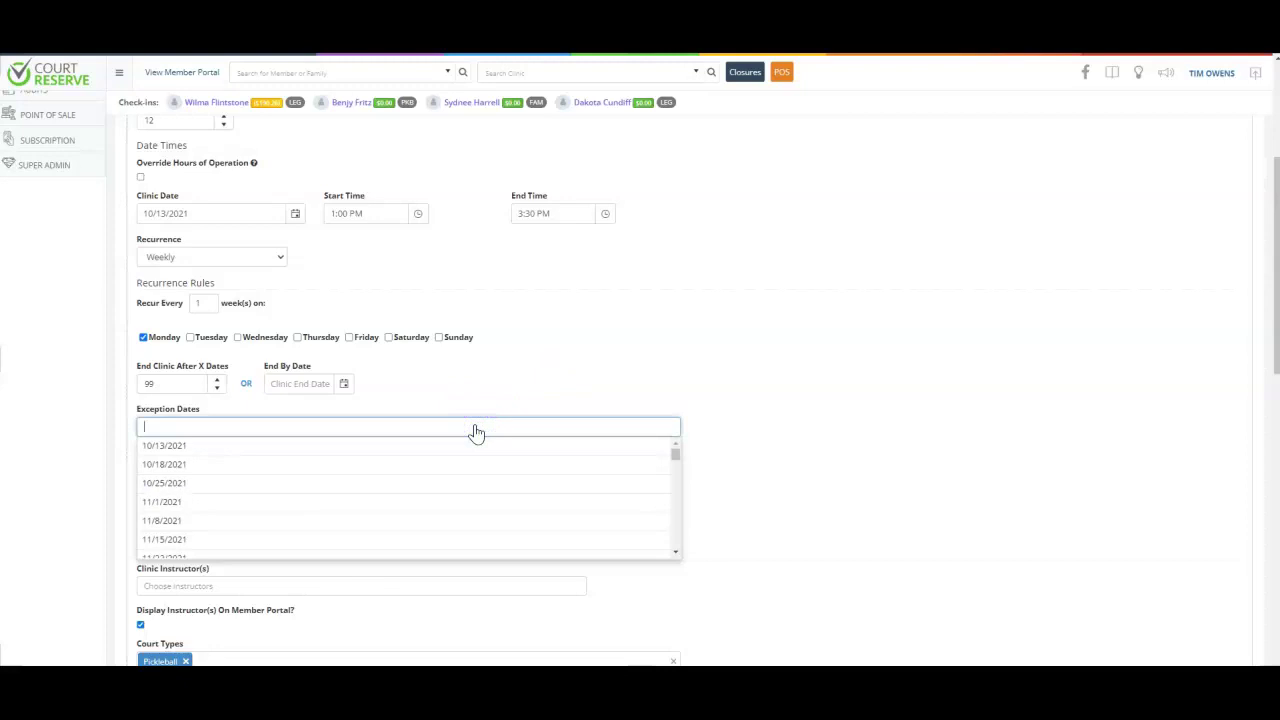
left_click(500, 392)
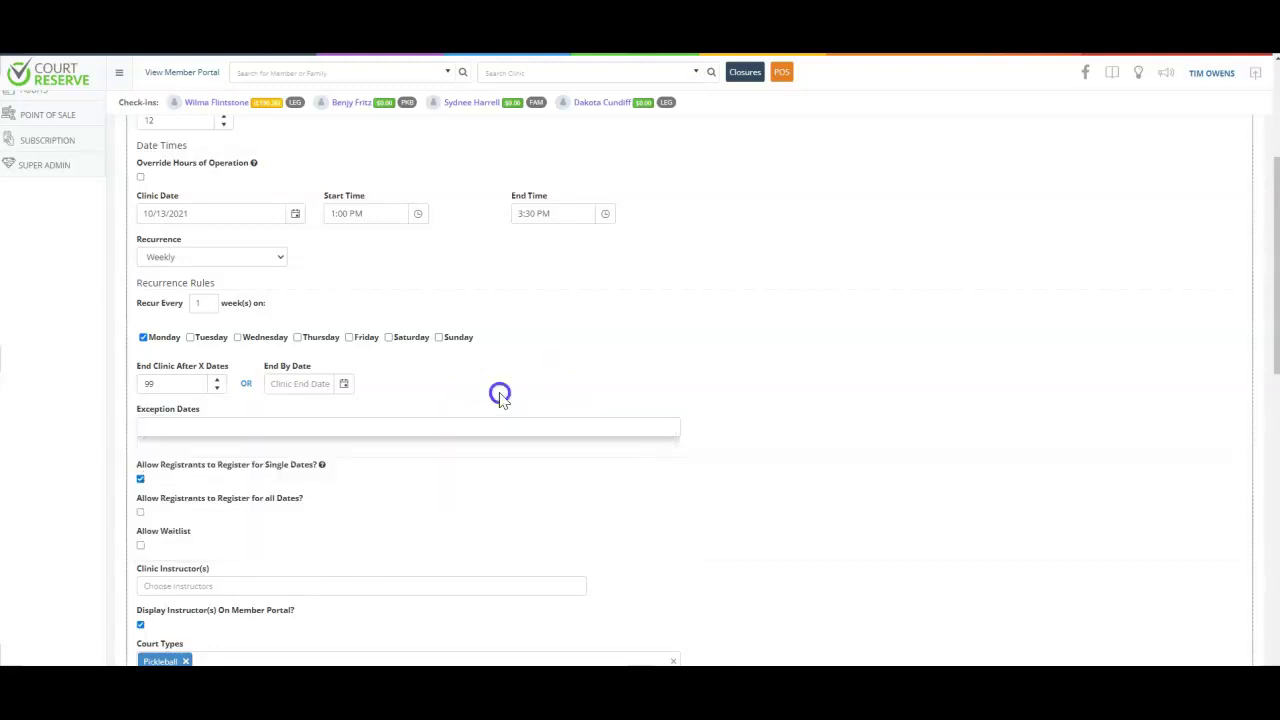
- Check what single-date registration means, and allow registrants to register for all dates of the clinic
scroll(500, 370, "down", 3)
mouse_move(325, 340)
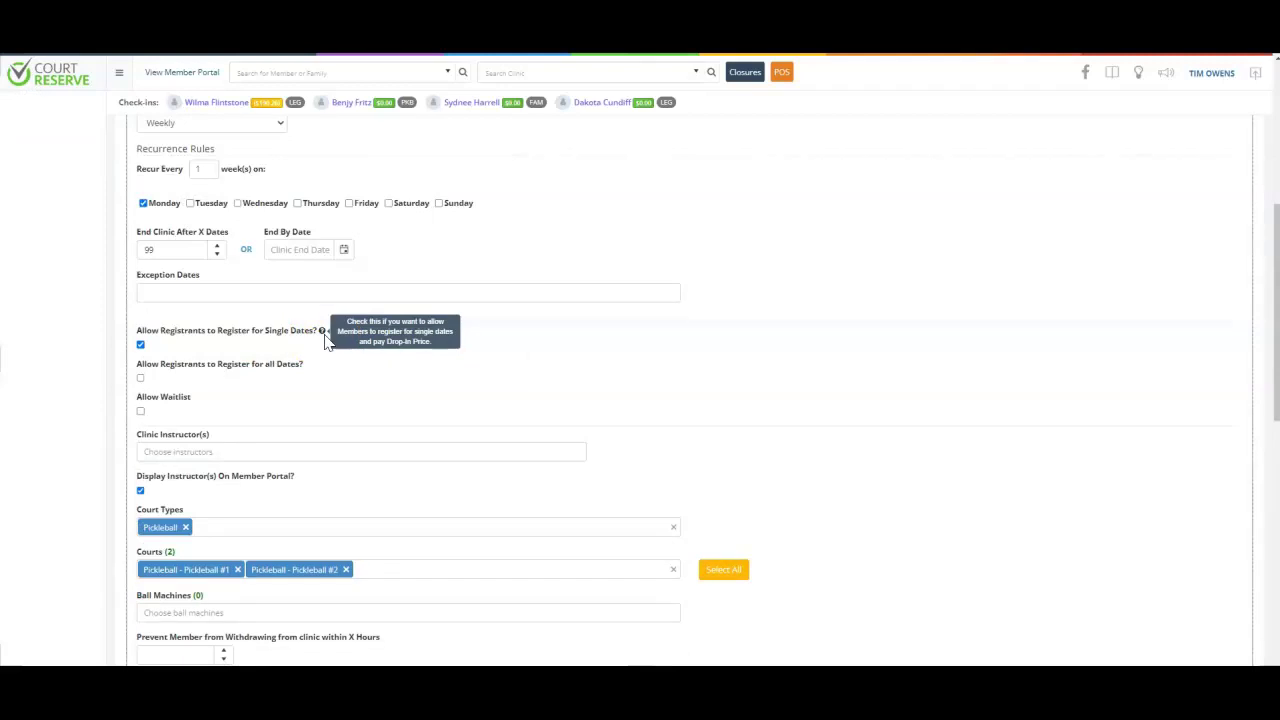
left_click(141, 384)
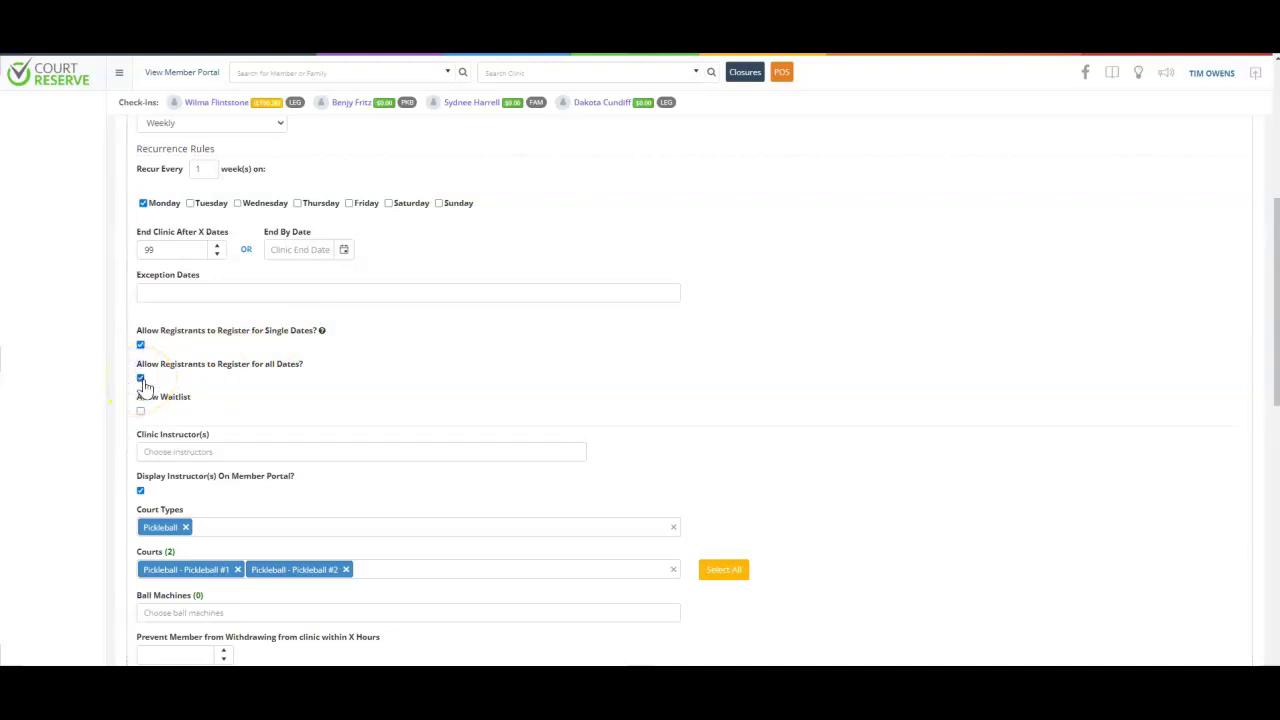
- Examine the clinic's instructor choices, the member withdrawal limit in hours and the custom field choices for registrants
left_click(228, 452)
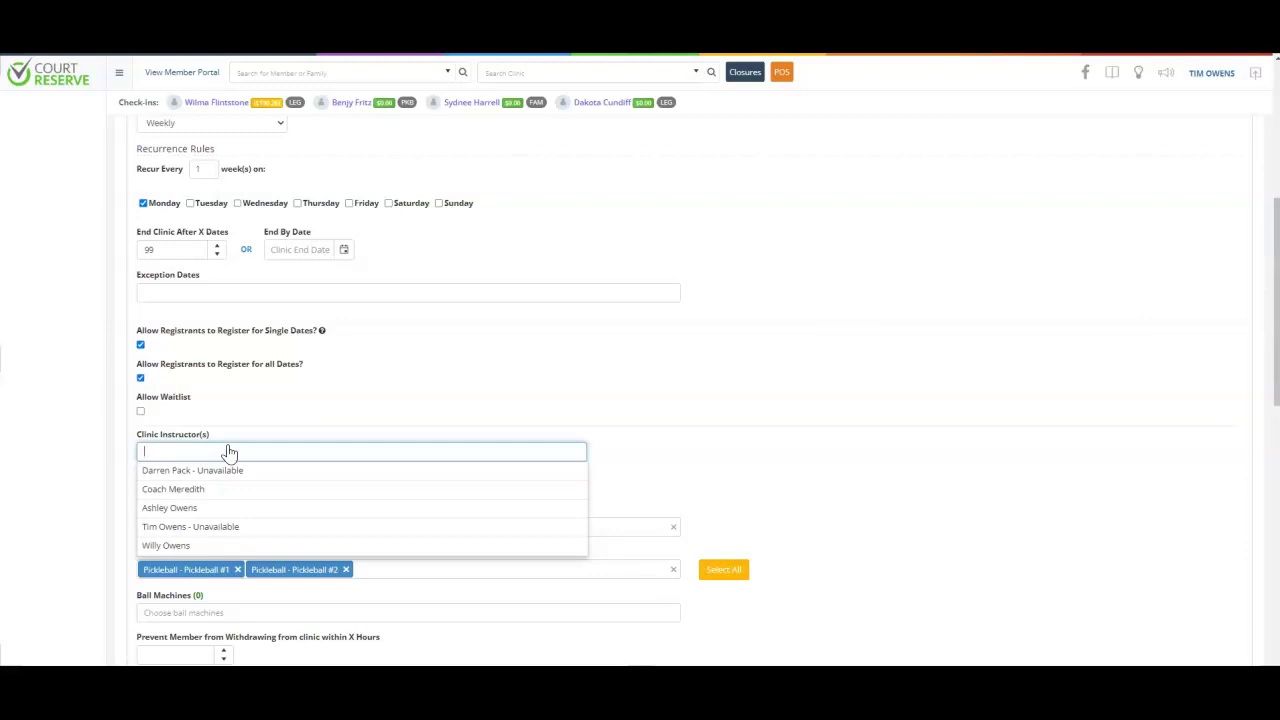
left_click(294, 416)
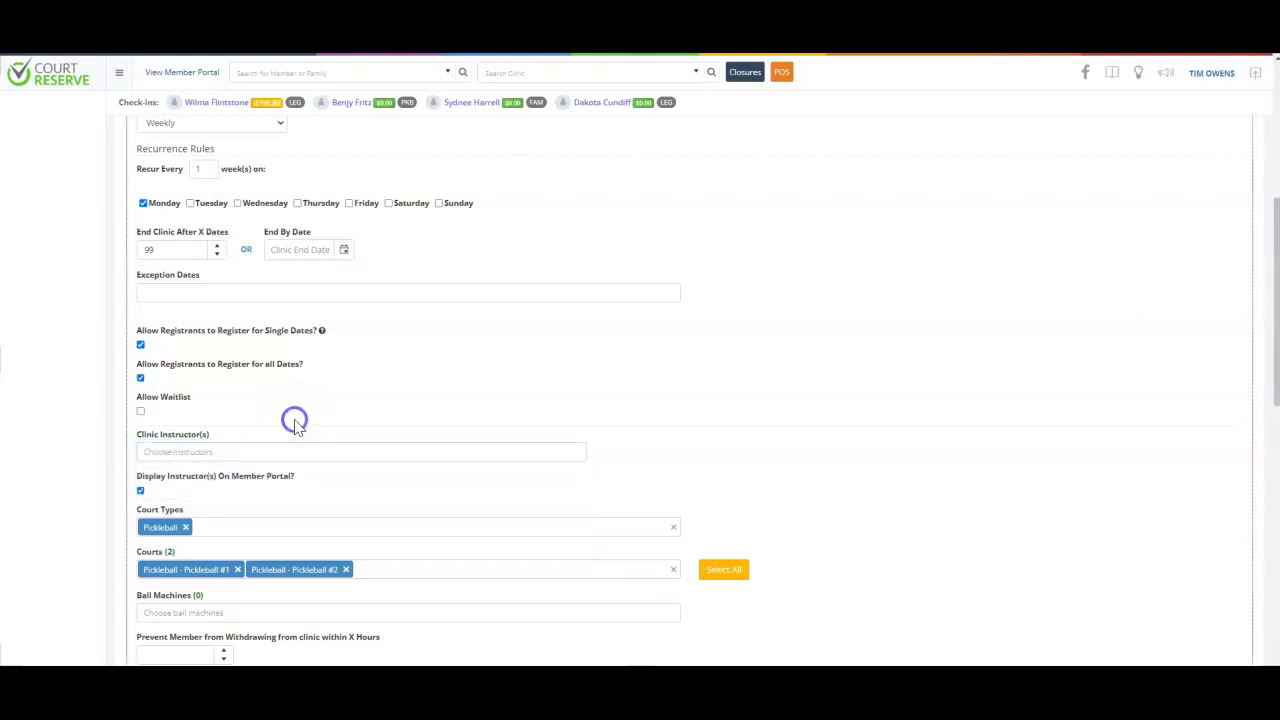
scroll(294, 418, "down", 3)
left_click(285, 417)
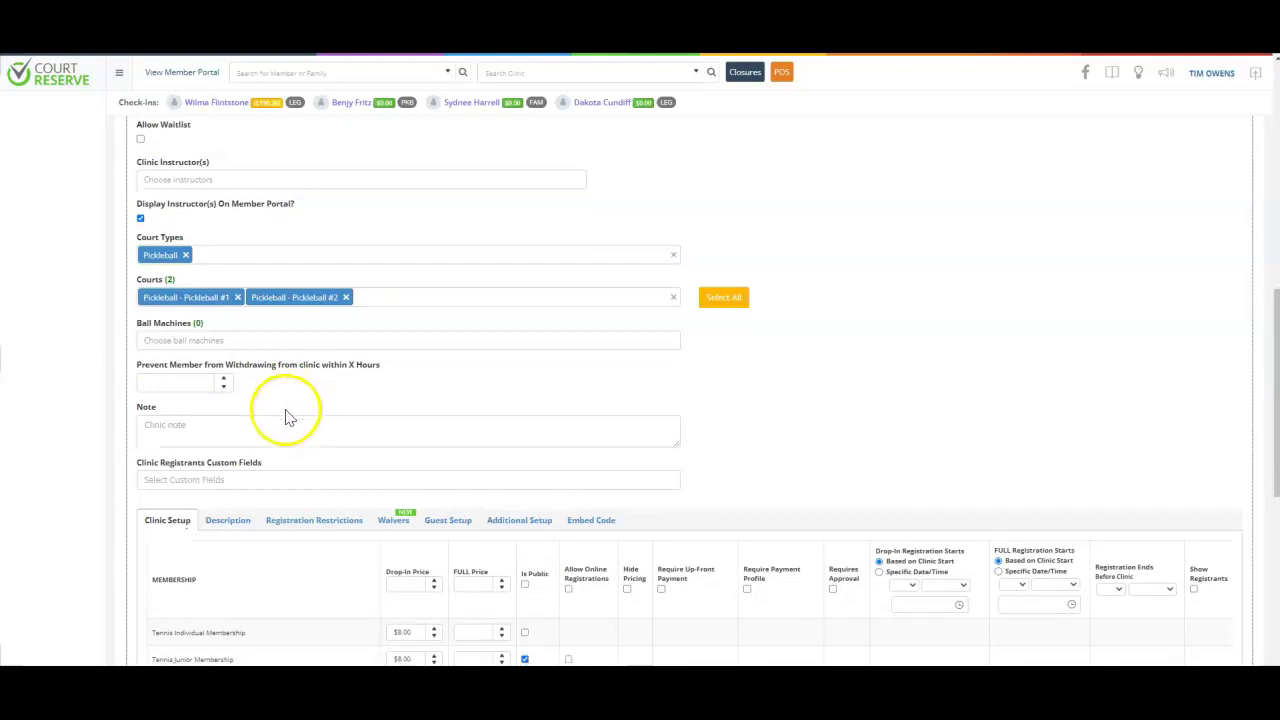
scroll(250, 390, "down", 1)
left_click(183, 320)
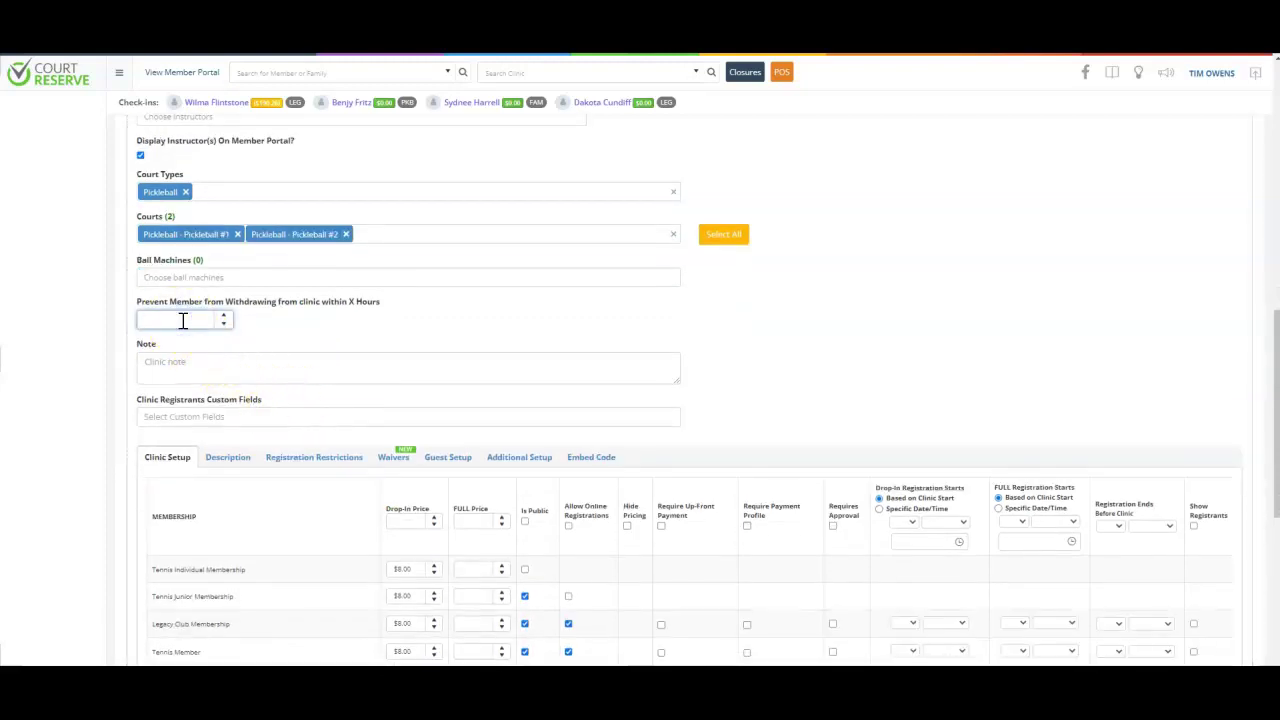
left_click(356, 338)
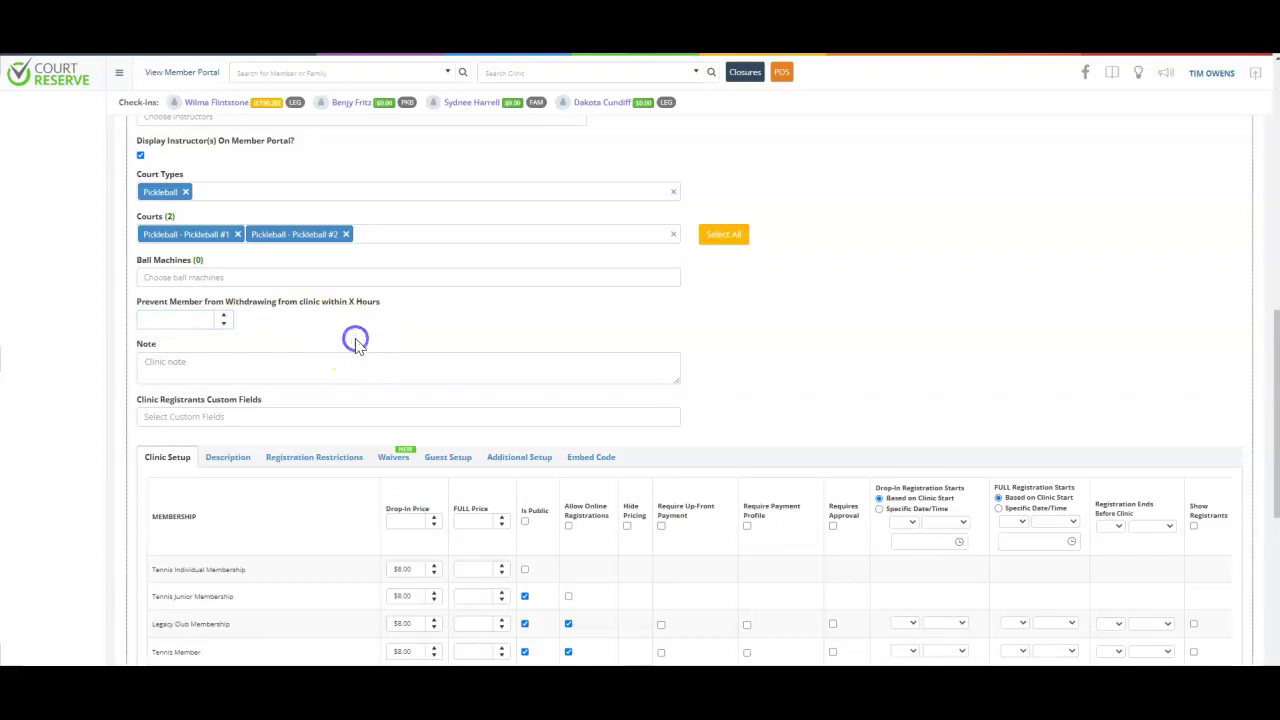
left_click(288, 416)
left_click(289, 424)
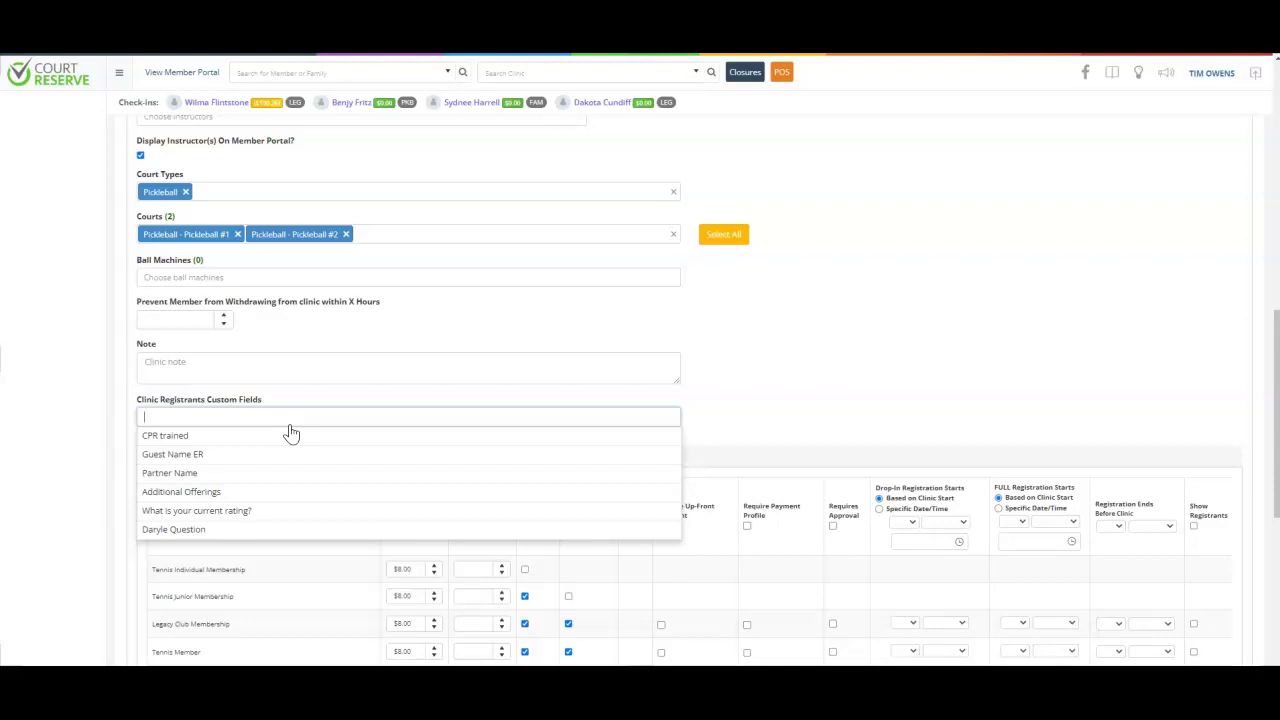
left_click(737, 409)
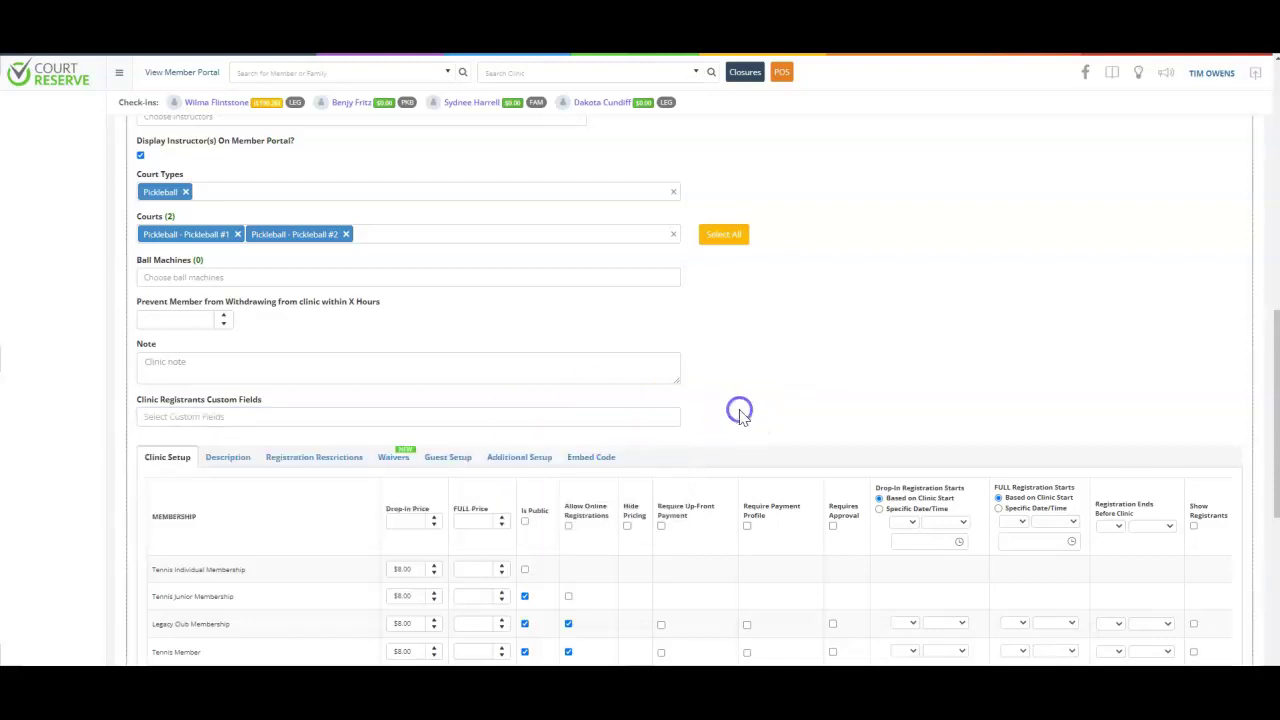
- Set the drop-in price for the Family Membership to $10.00 in the clinic setup
scroll(700, 380, "down", 1)
scroll(600, 360, "down", 2)
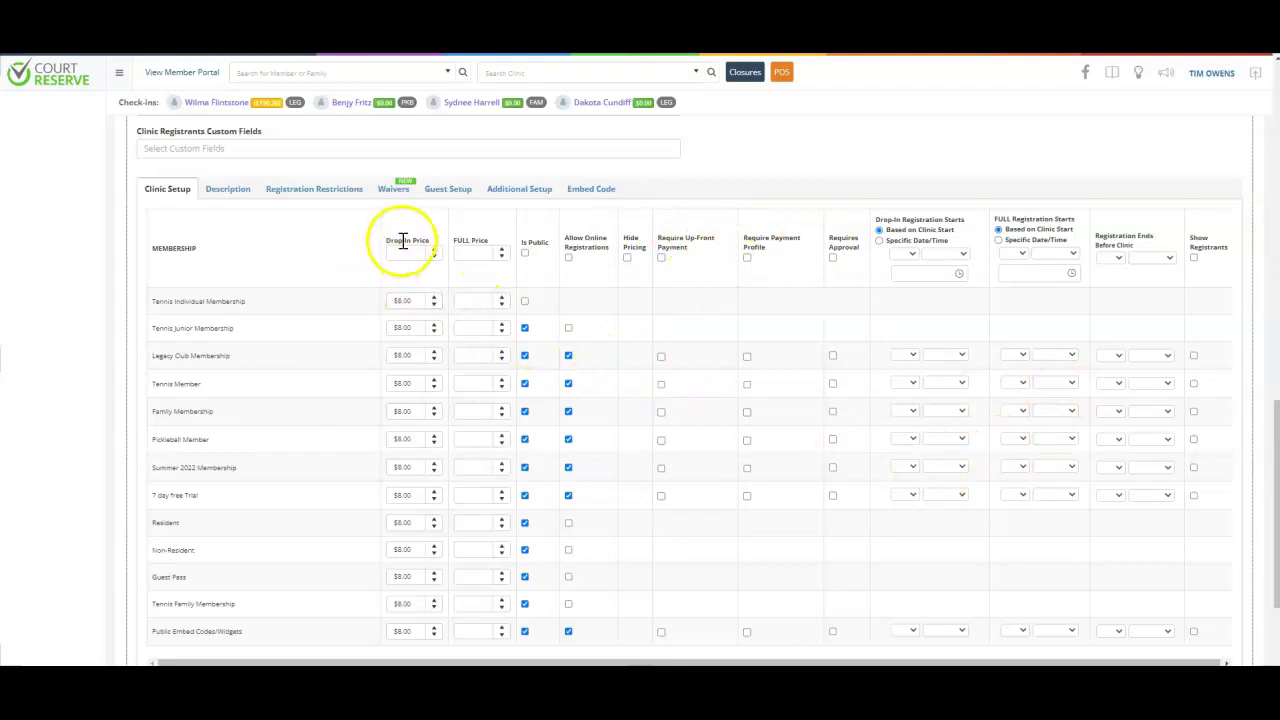
left_click(420, 411)
type("10")
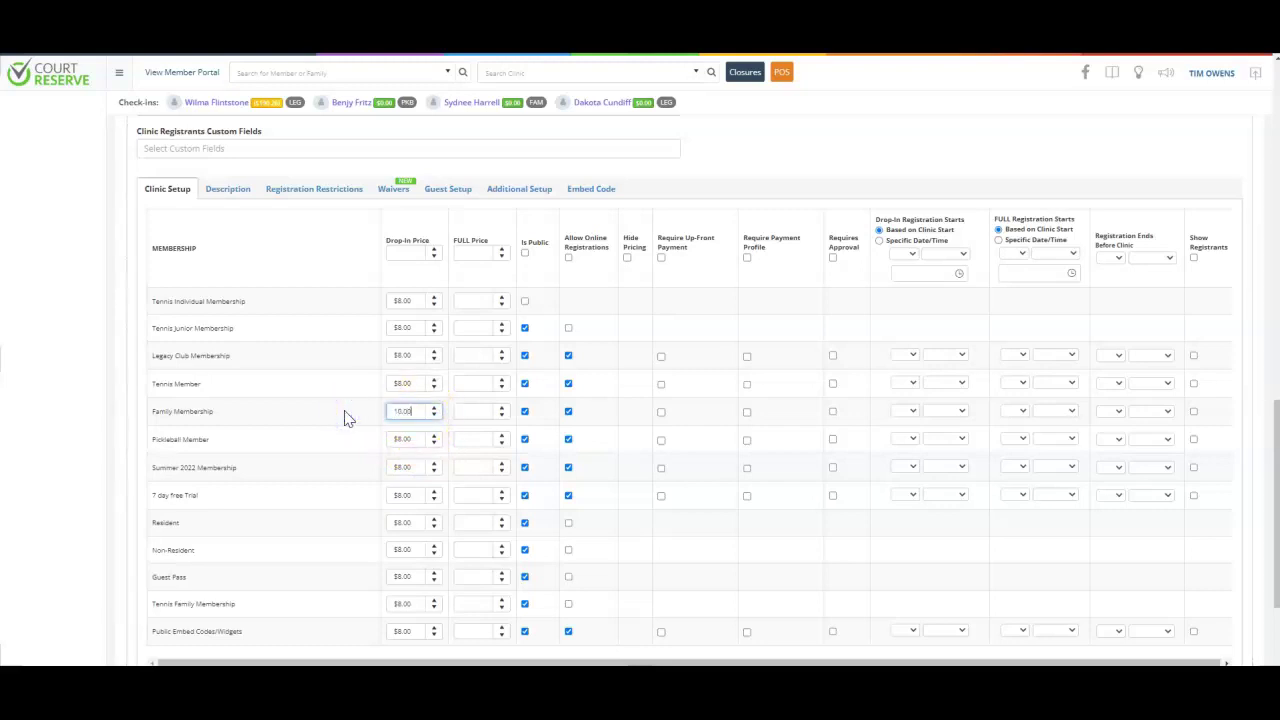
- Set the full price to $141.00 for all memberships, with $200.00 for Non-Resident
left_click(472, 251)
type("1")
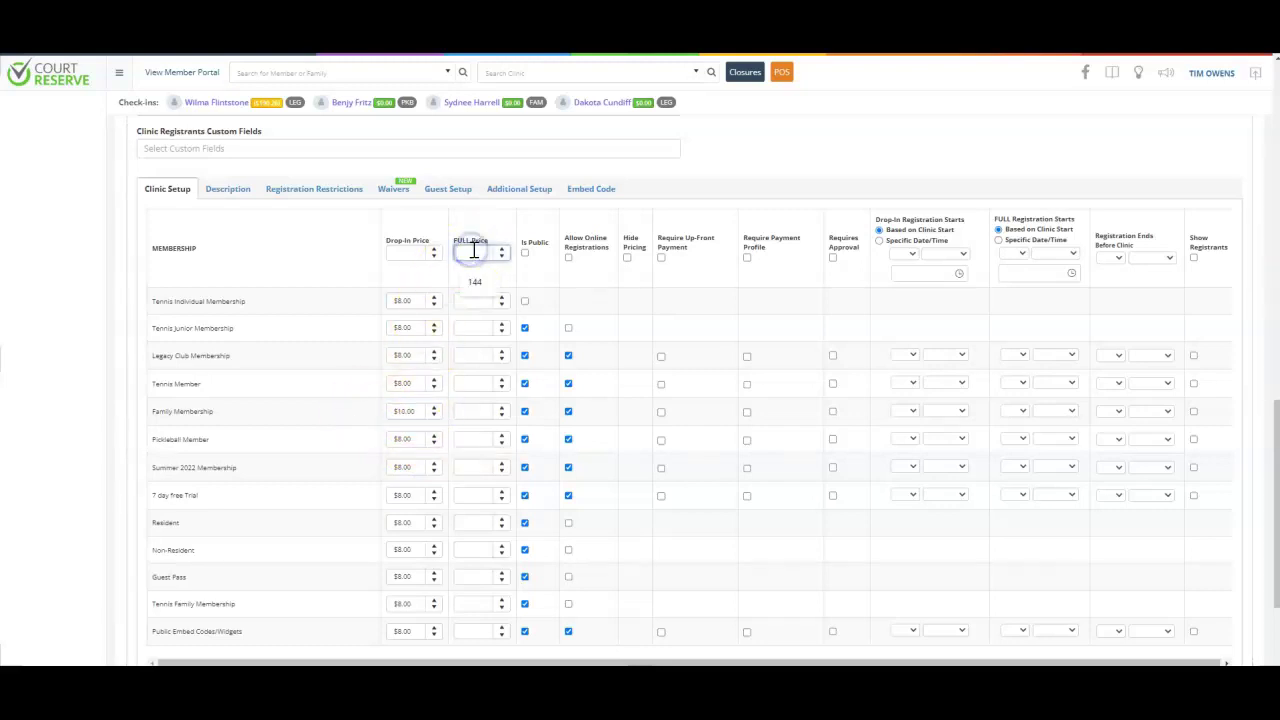
type("41")
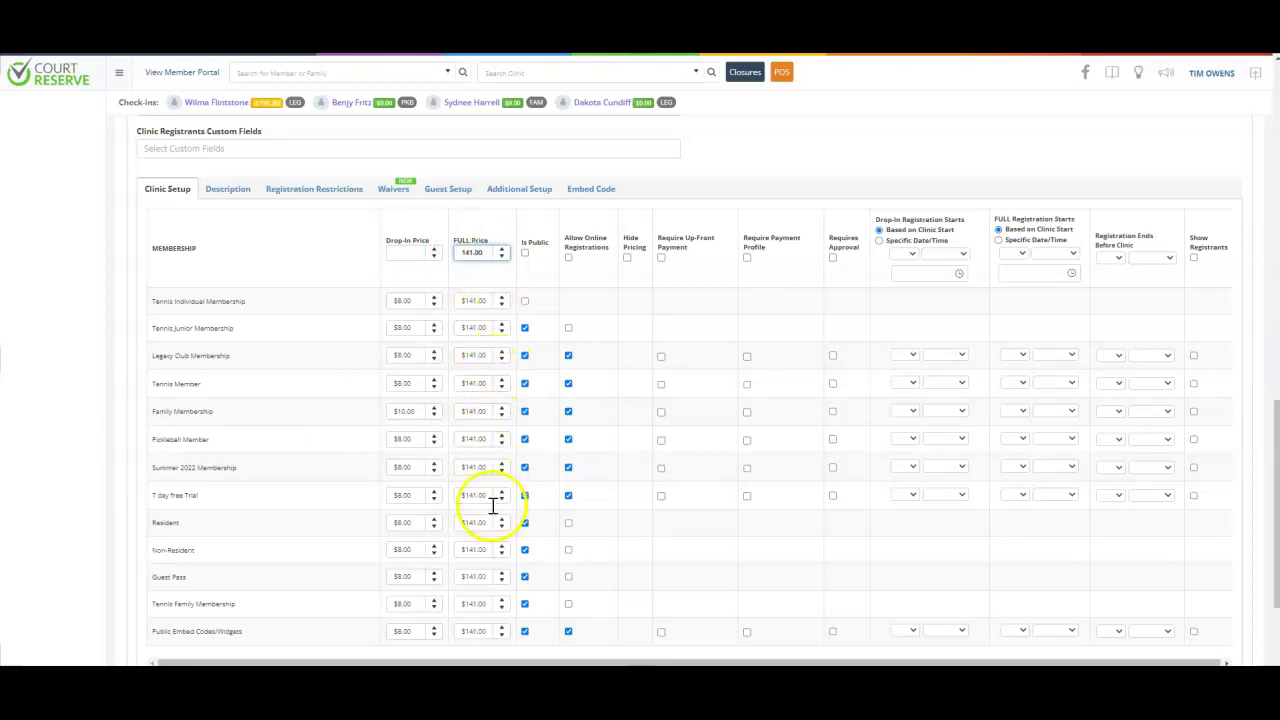
left_click(450, 551)
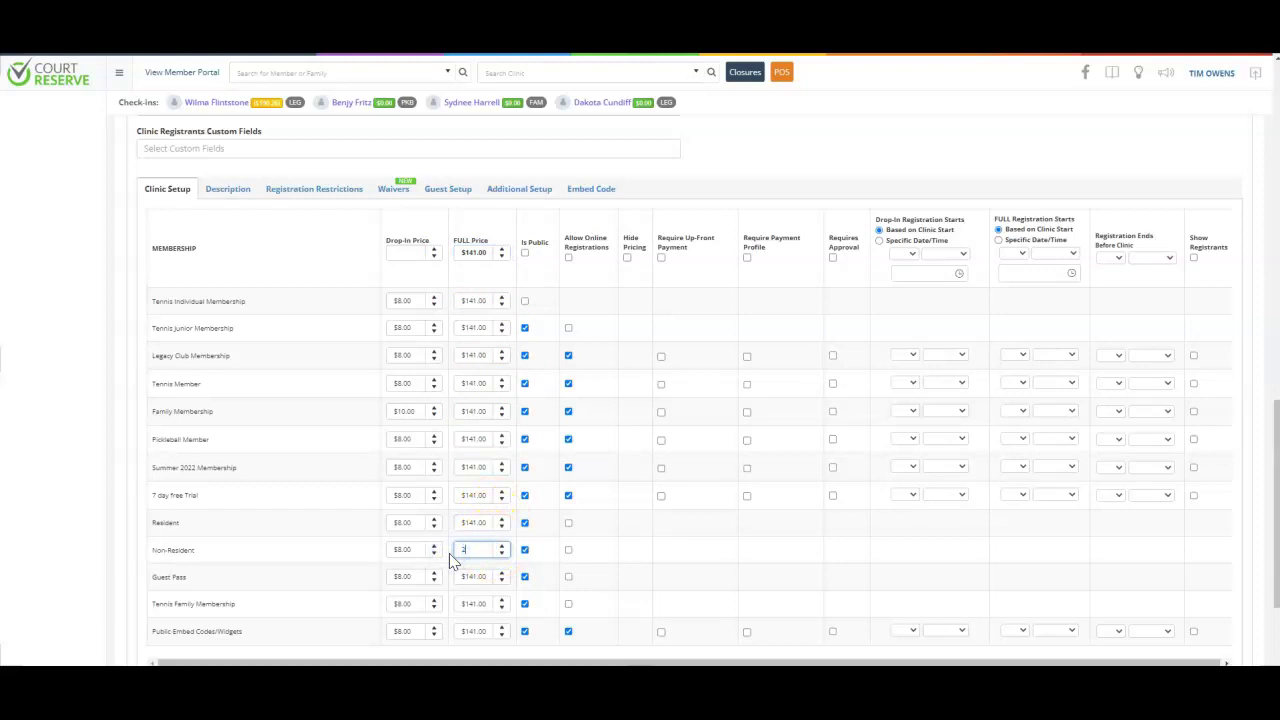
type("200.00")
left_click(449, 553)
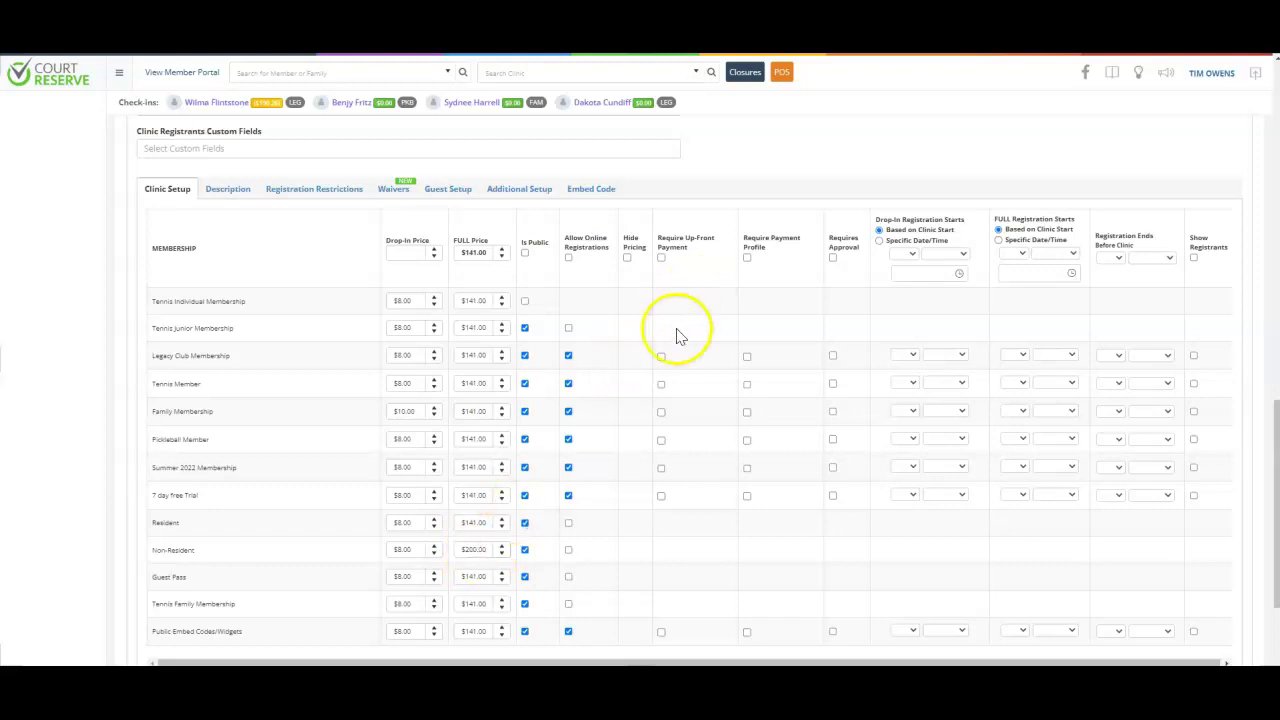
- Point out the up-front payment option, and start drop-in registration 1 week before the clinic for all memberships
left_click_drag(706, 249, 660, 240)
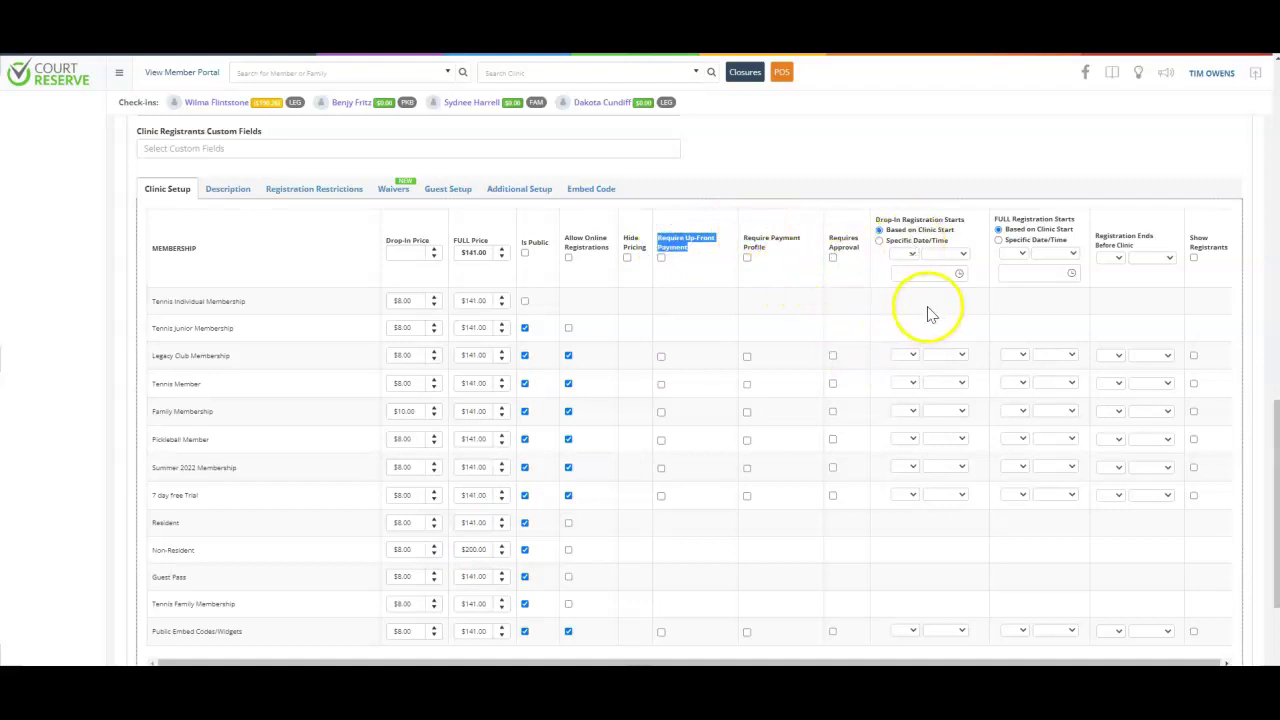
left_click(904, 254)
left_click(896, 276)
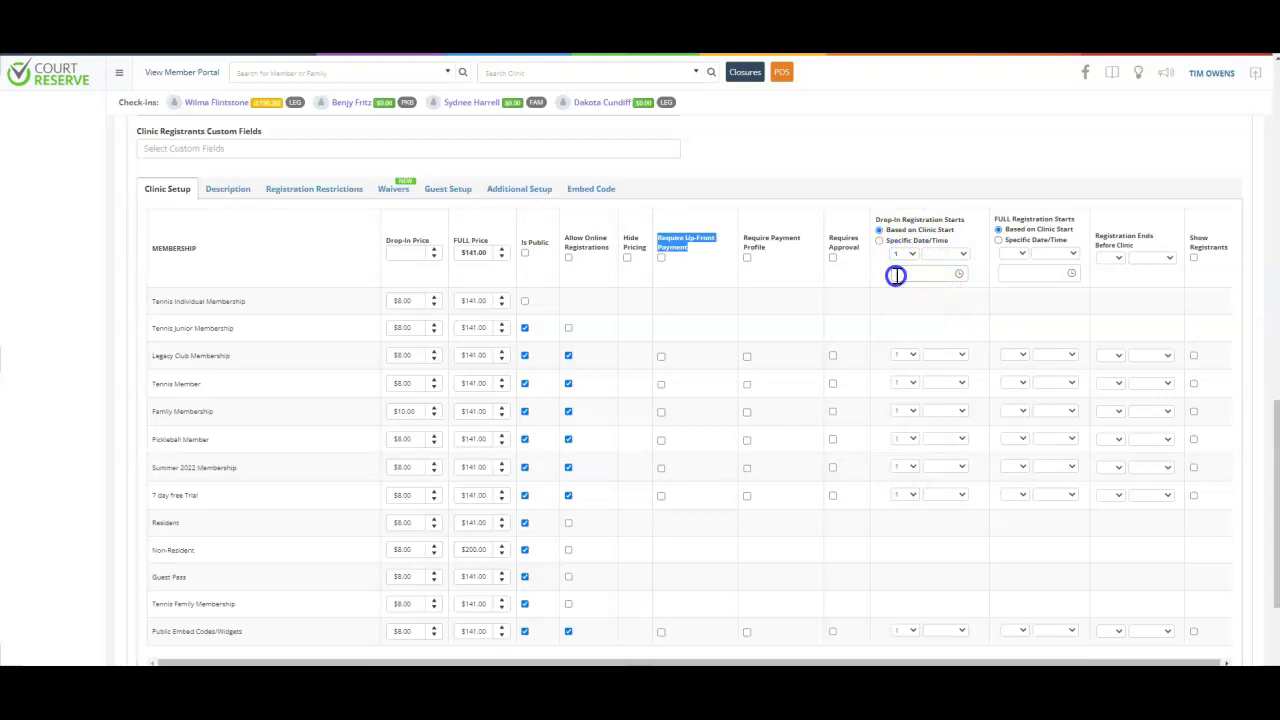
left_click(962, 254)
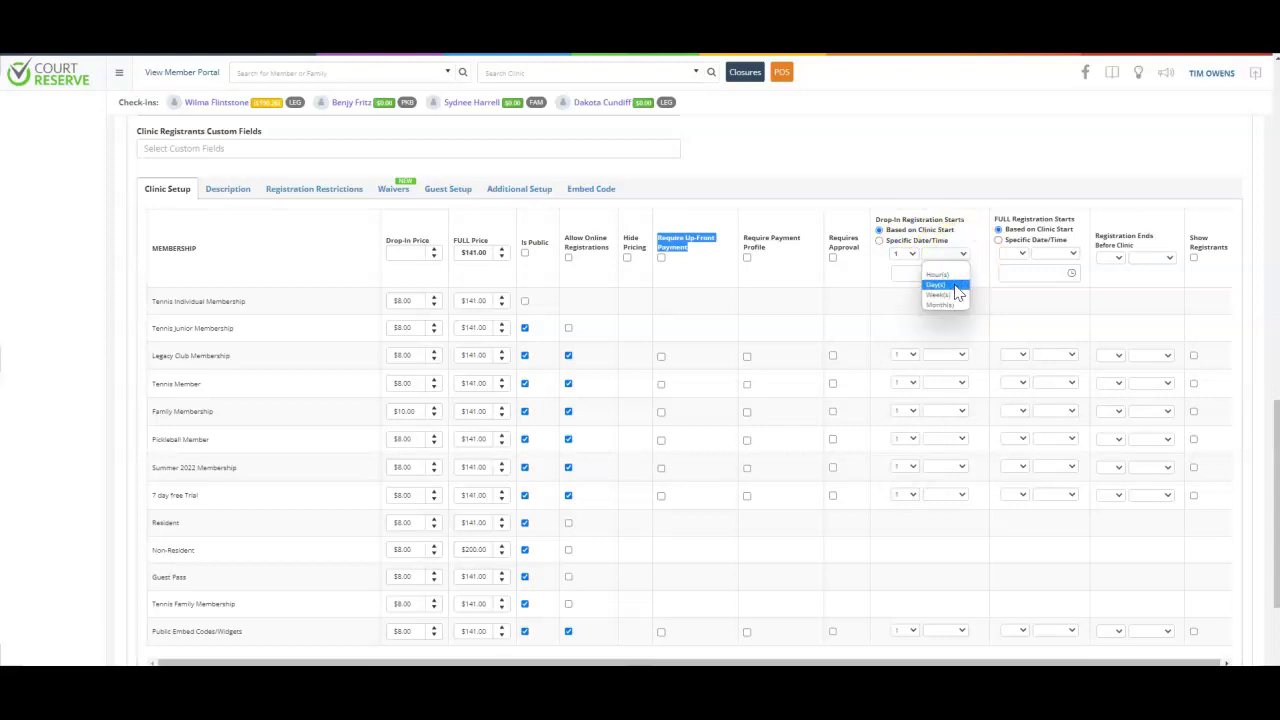
left_click(950, 295)
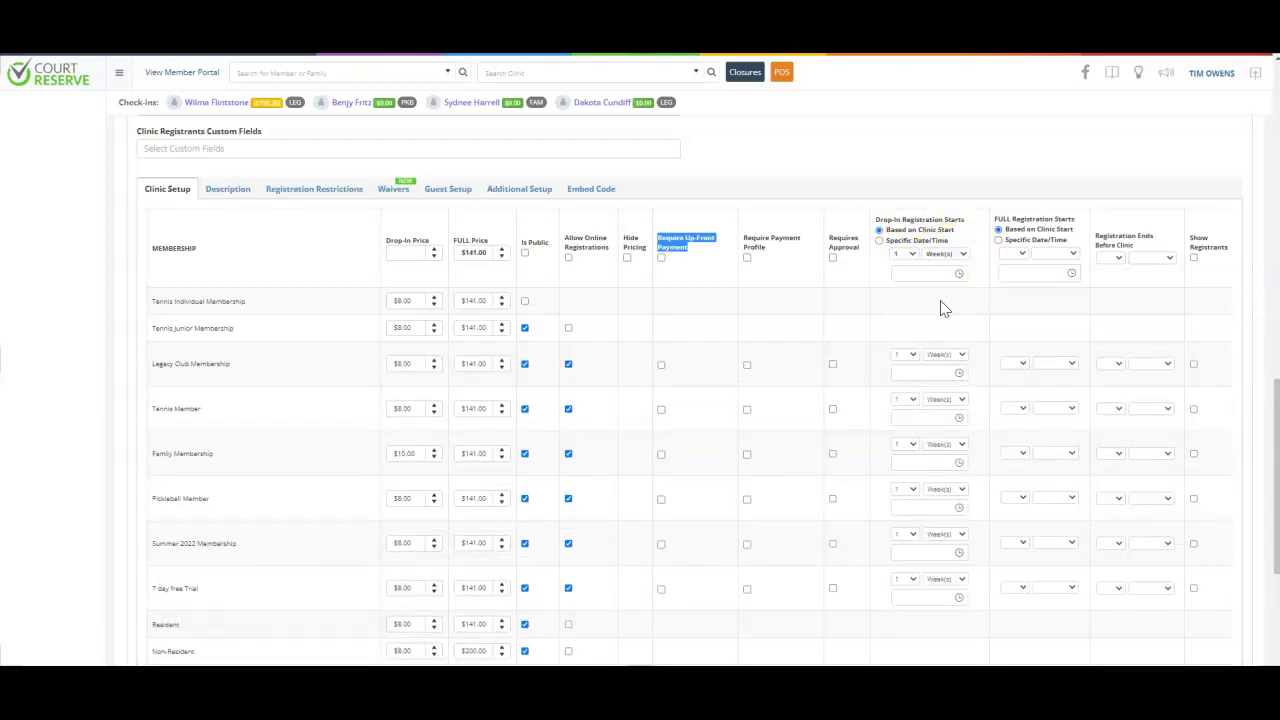
- Start drop-in registration 1 day before the clinic for the Legacy Club Membership, and show registrants to all memberships
left_click(908, 354)
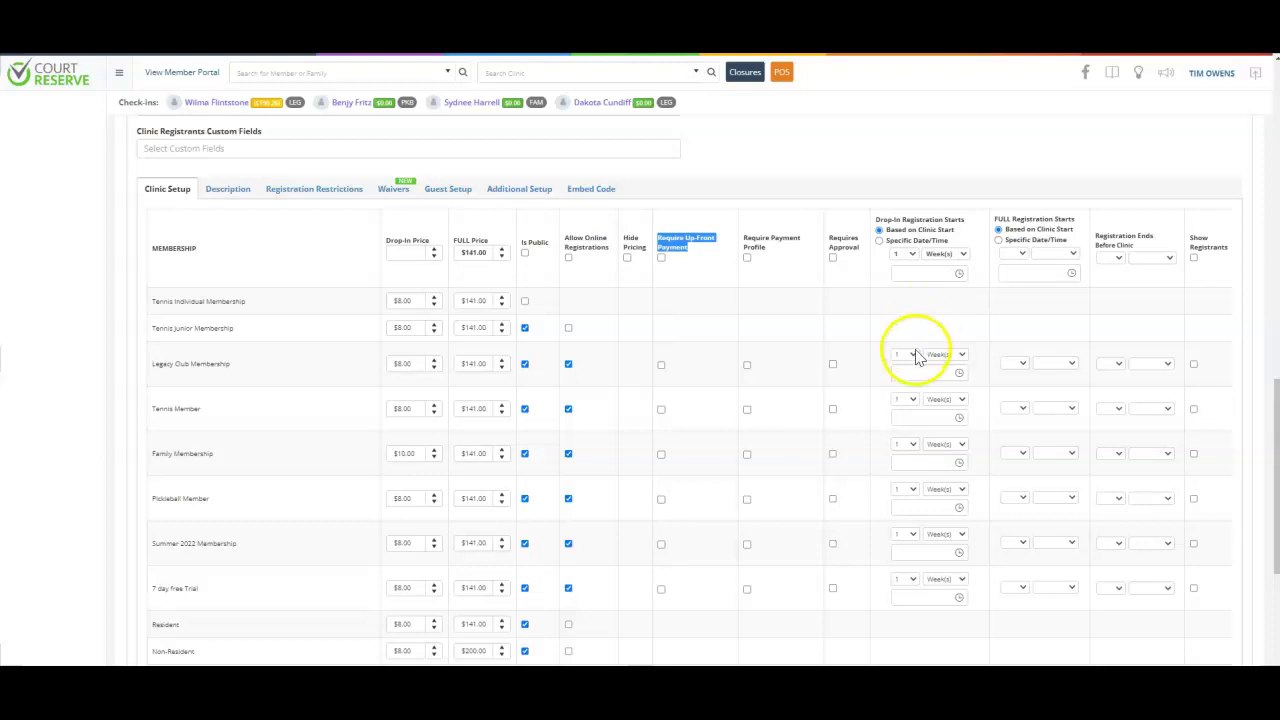
left_click(903, 368)
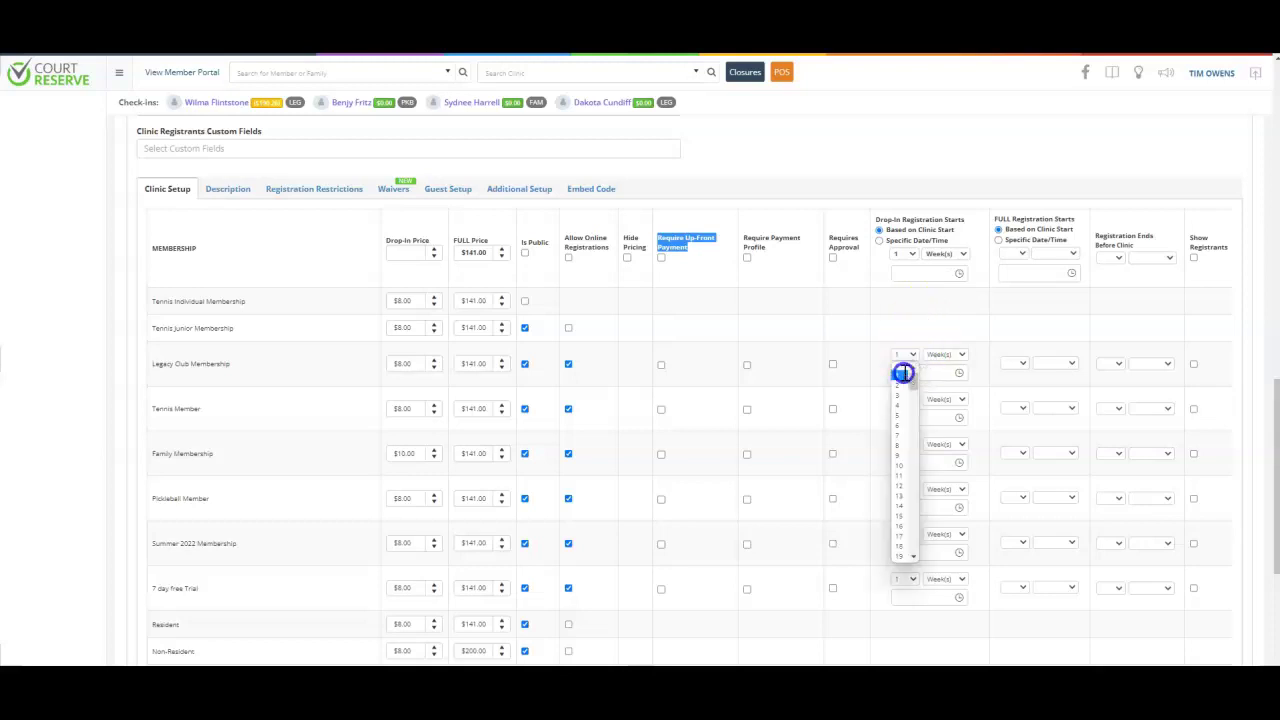
left_click(960, 354)
left_click(950, 386)
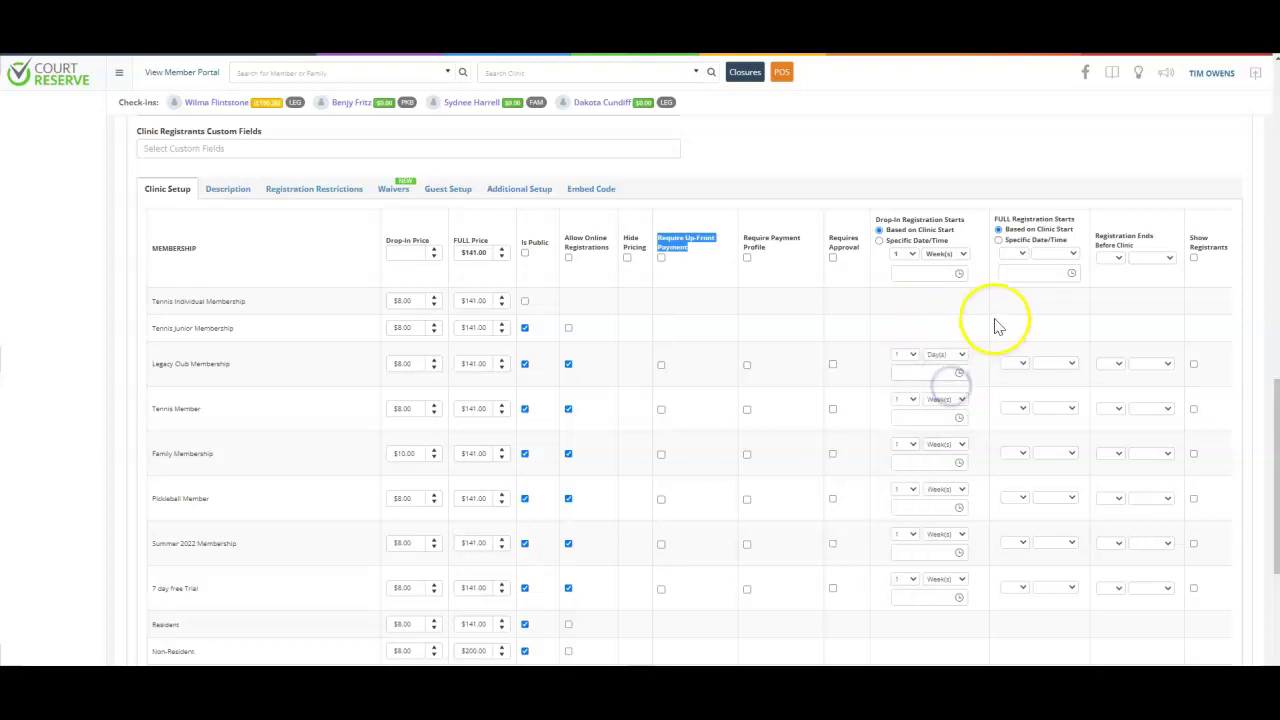
left_click(1194, 259)
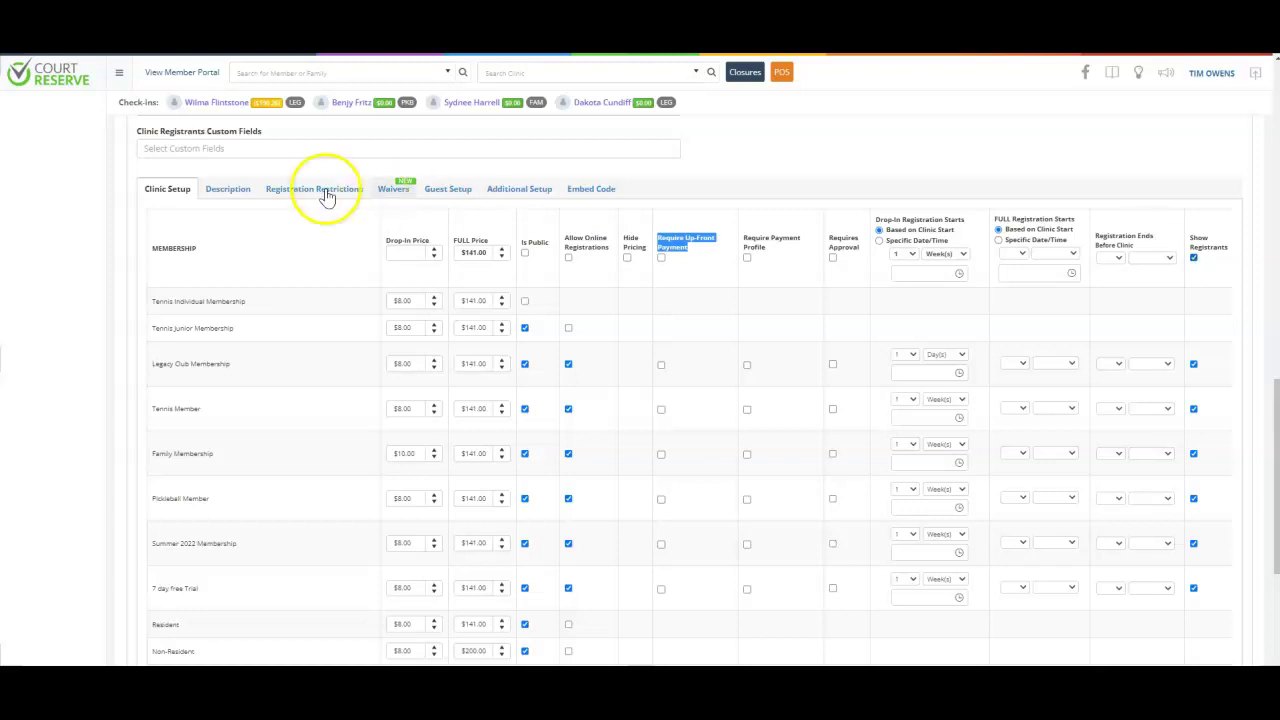
- View the clinic description, and restrict registration to the USAPA Pickleball Rating category and the 4.5 High Level Mens Pickleball group
left_click(222, 190)
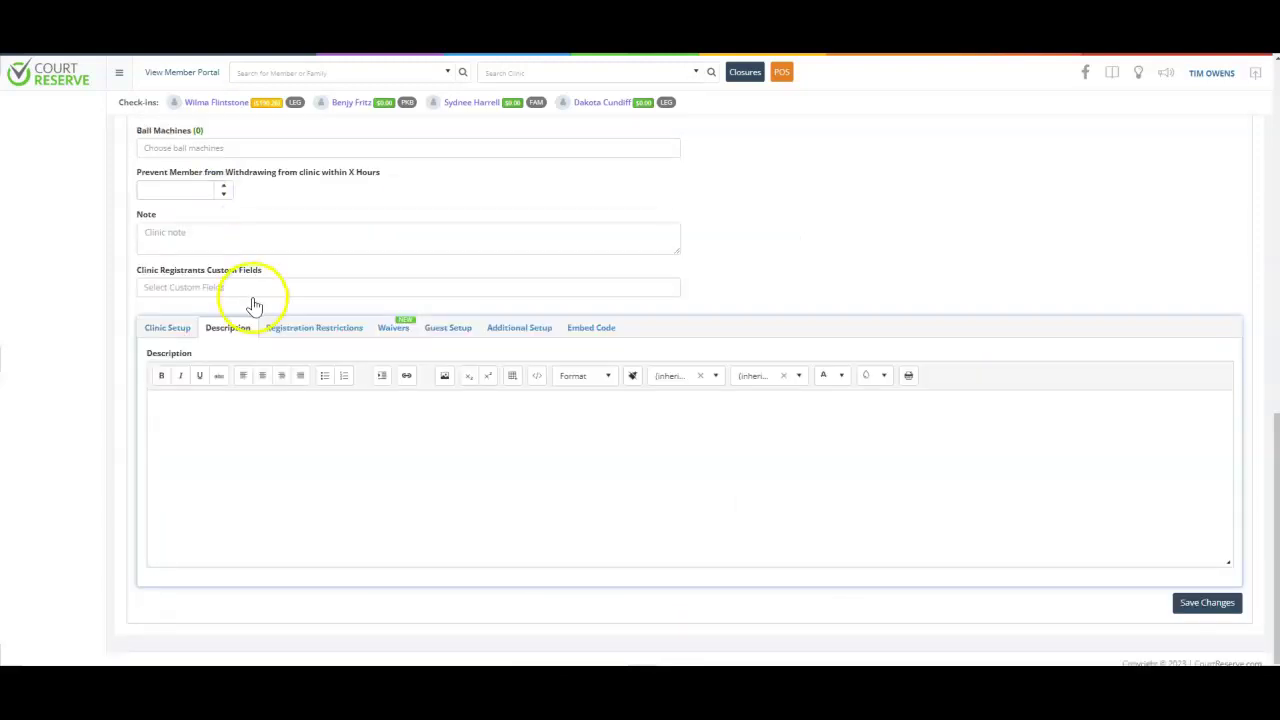
left_click(314, 328)
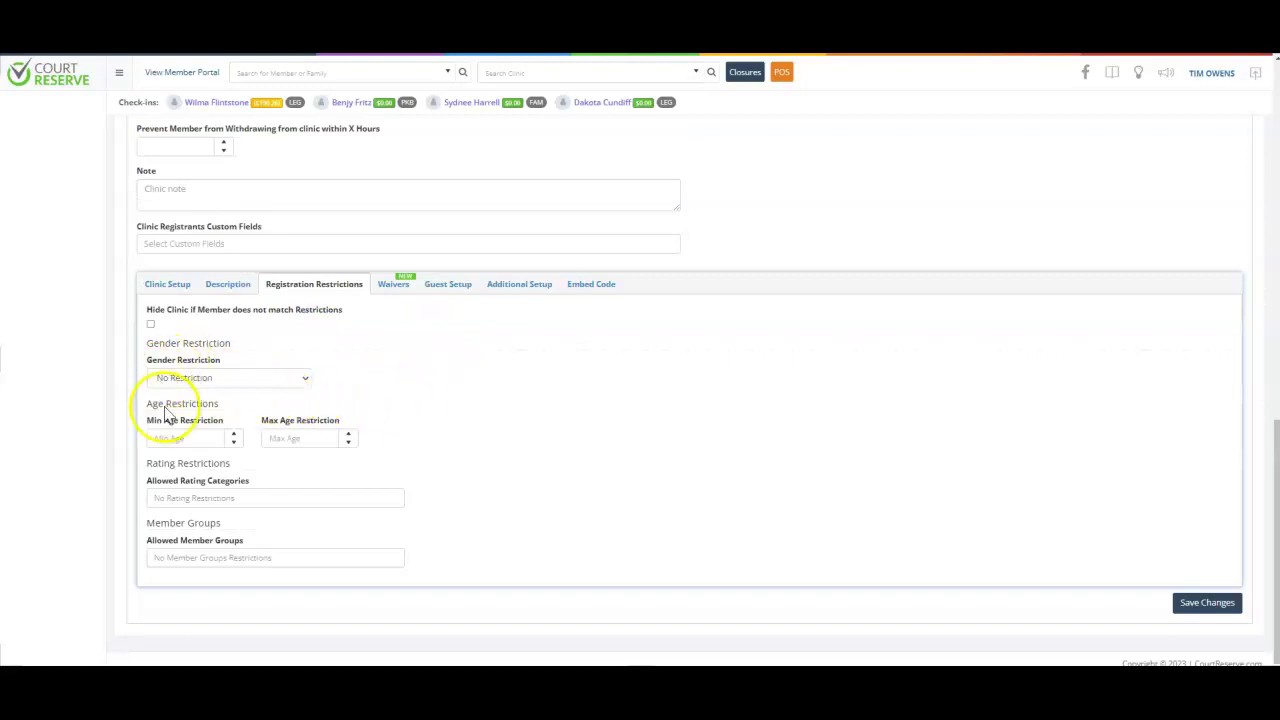
left_click(203, 497)
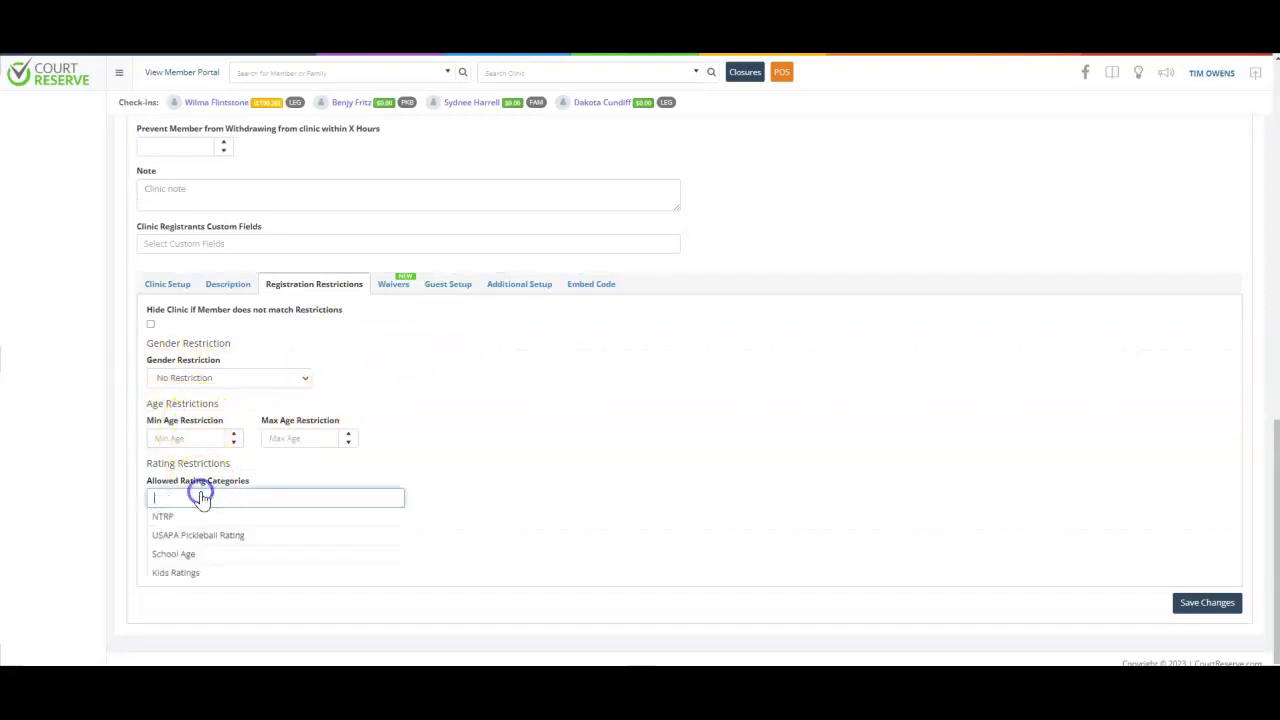
left_click(193, 536)
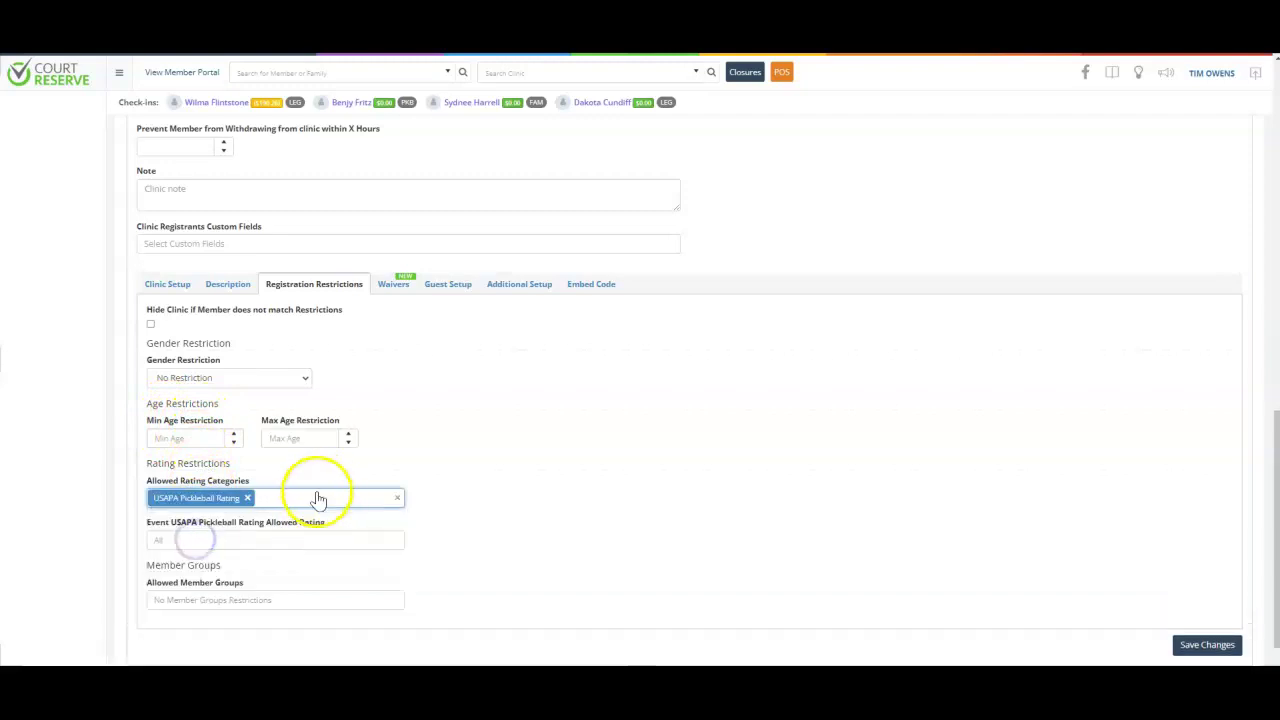
left_click(207, 598)
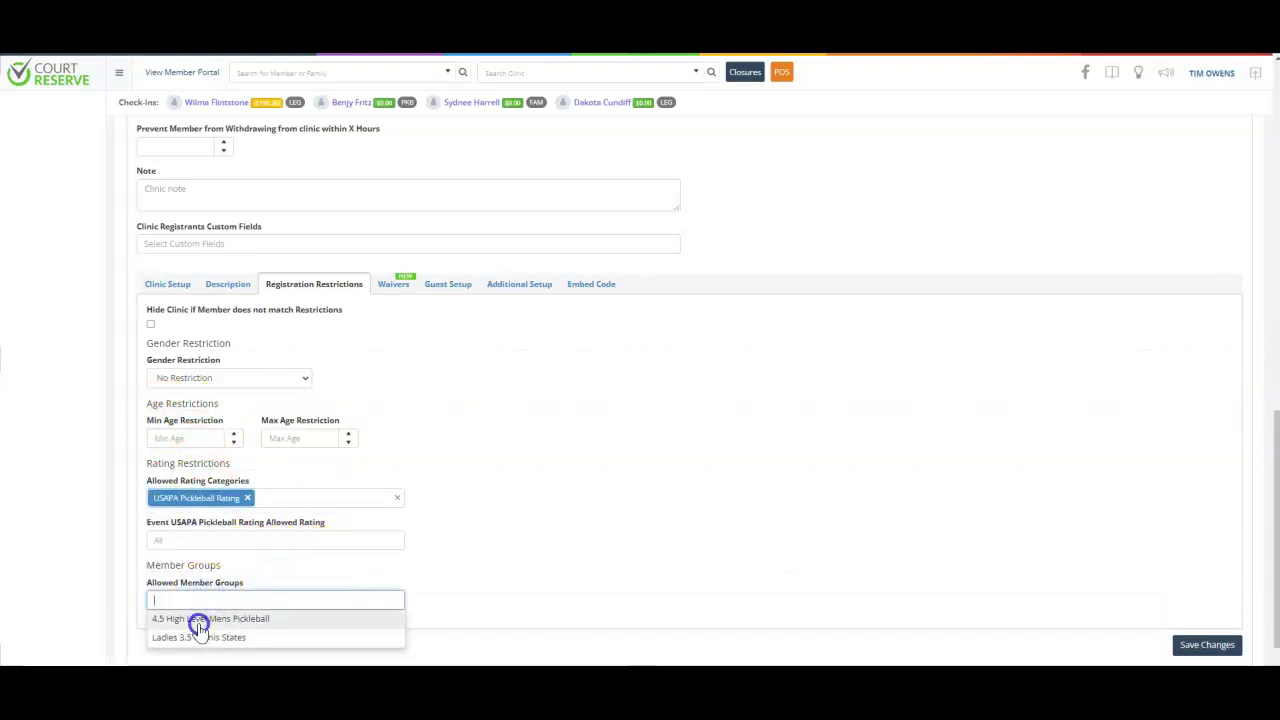
left_click(198, 618)
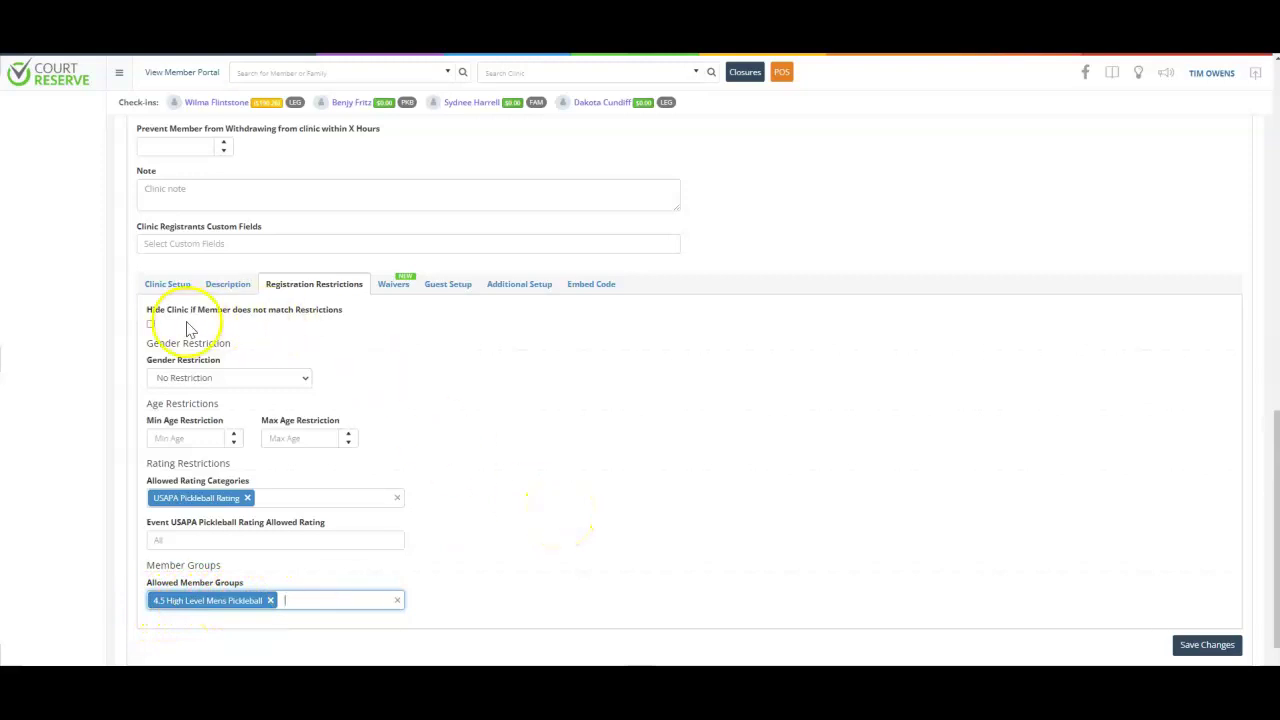
- Hide the clinic from members who do not match its restrictions, and apply the Camp Waiver to it
left_click(150, 325)
left_click_drag(147, 310, 380, 310)
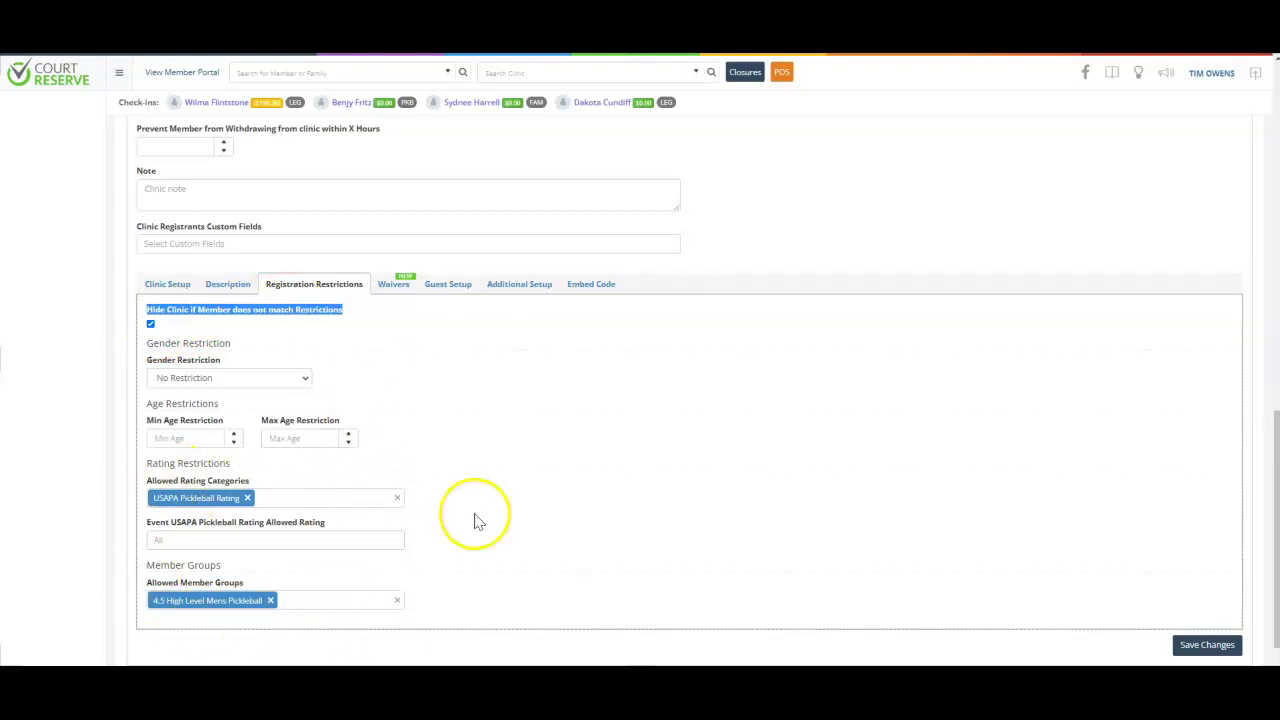
left_click(394, 285)
left_click(271, 531)
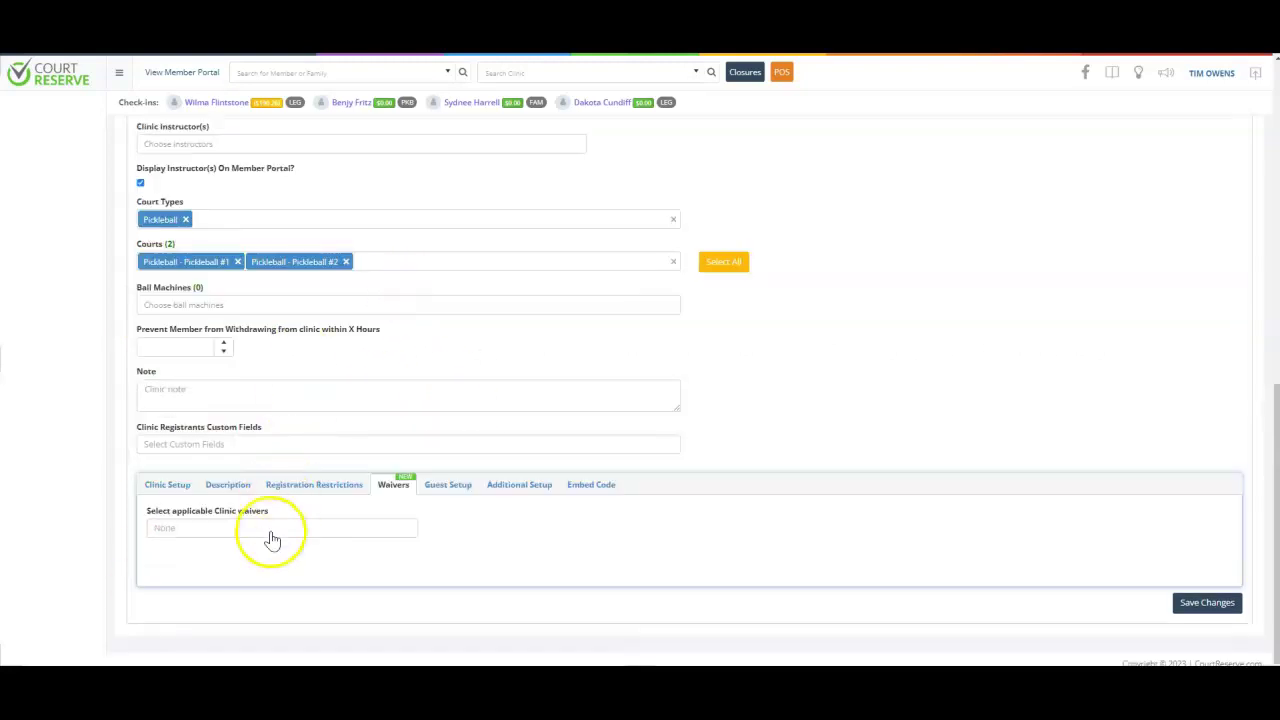
left_click(236, 590)
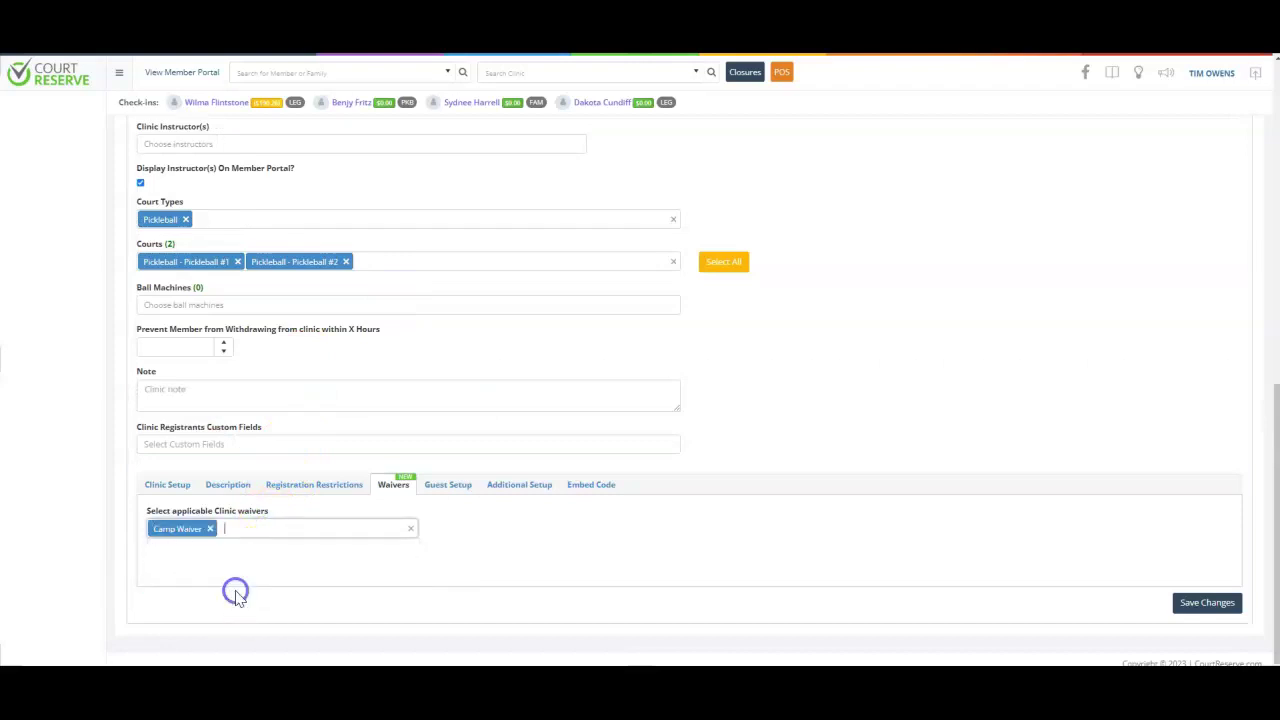
- Allow guests for the clinic, and view the guest price and maximum guest settings for each membership
left_click(452, 488)
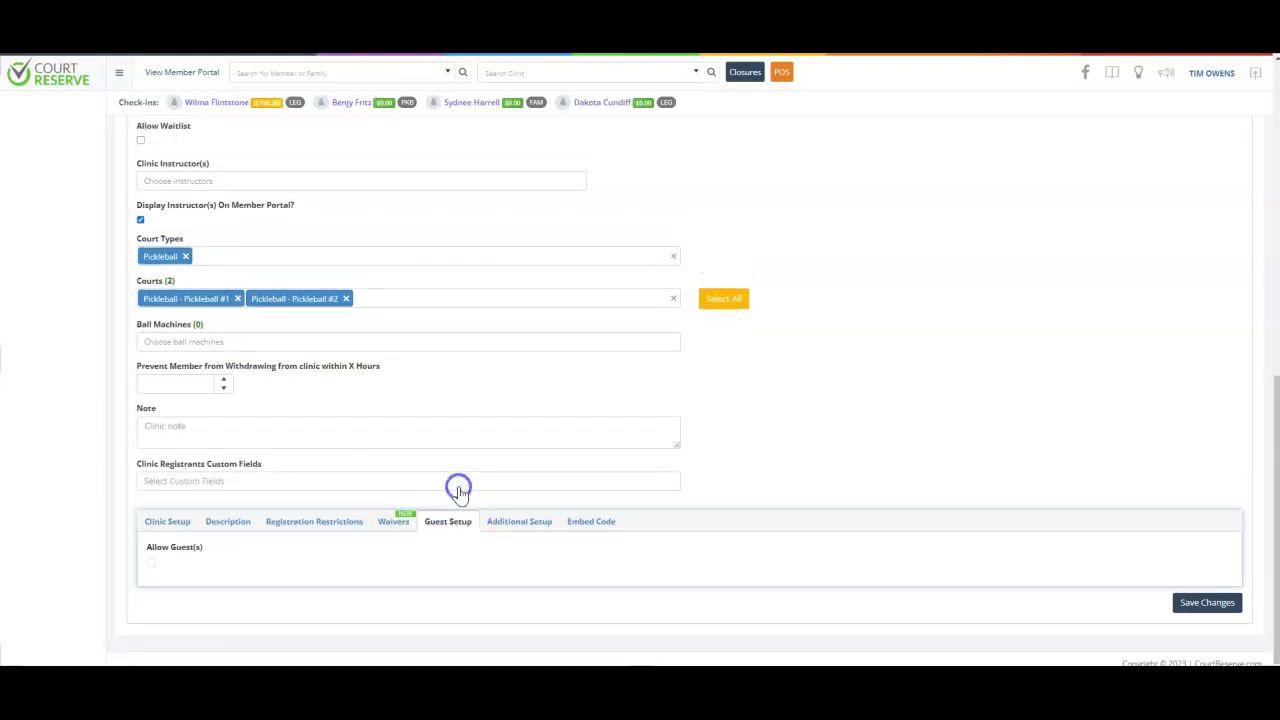
left_click(151, 563)
scroll(185, 517, "down", 1)
scroll(185, 517, "down", 2)
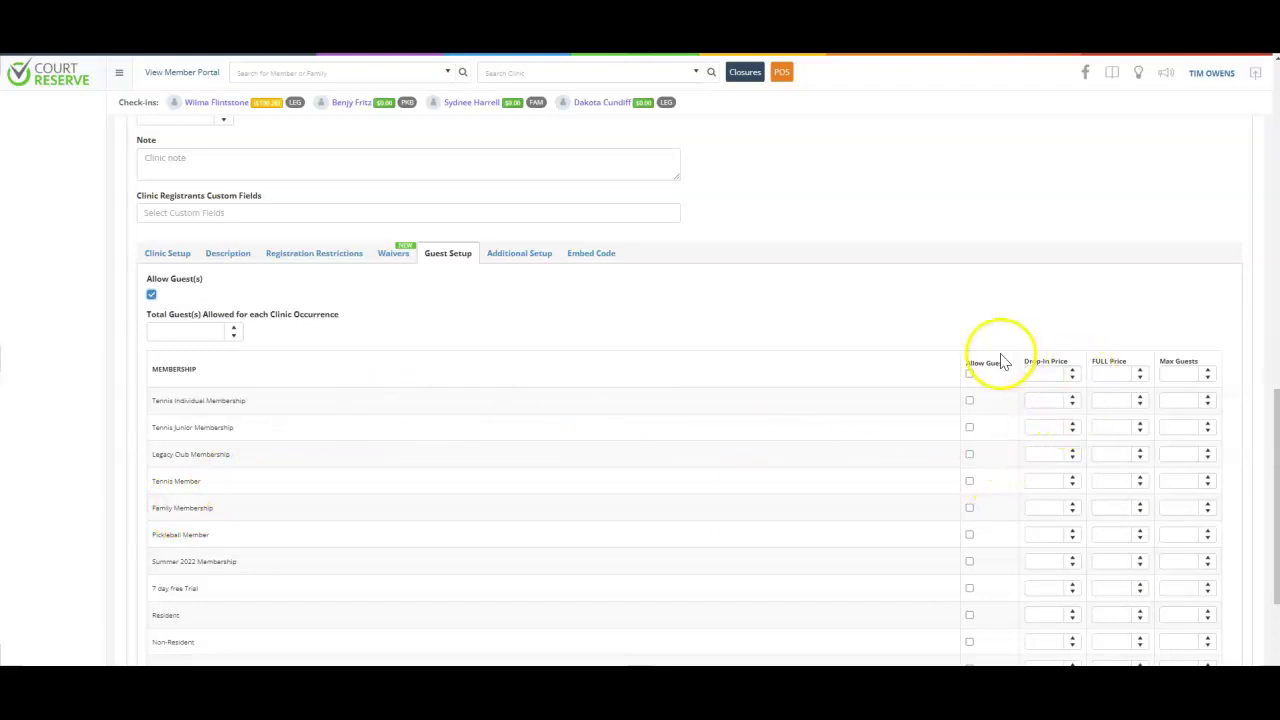
- Review the clinic's additional setup, including the revenue category options, and view its public URL and embed code
left_click(549, 258)
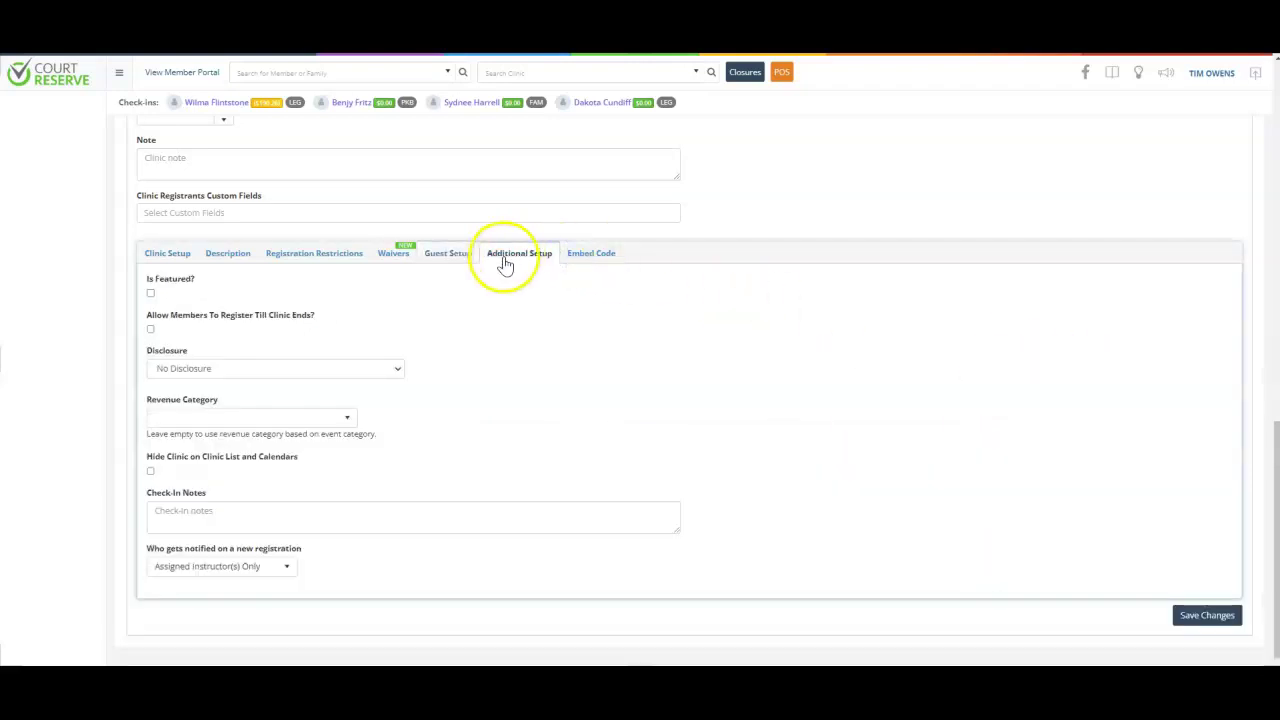
left_click(340, 421)
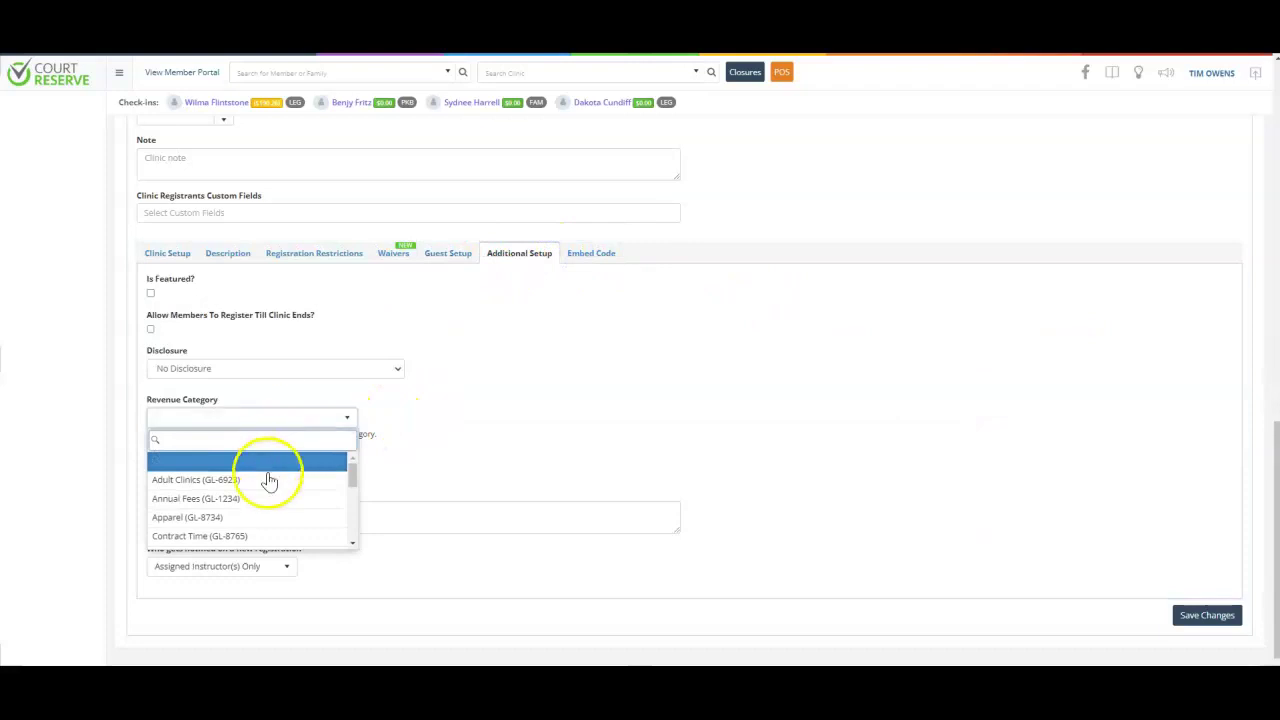
scroll(290, 515, "down", 3)
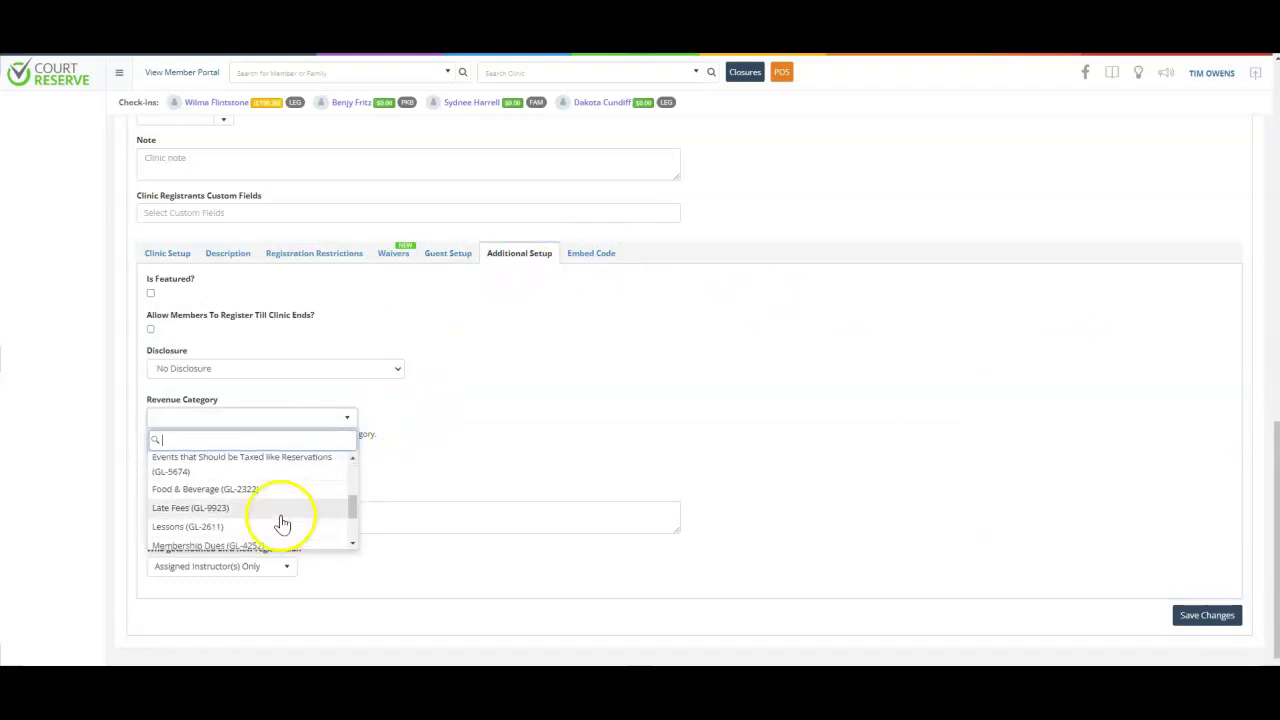
left_click(466, 457)
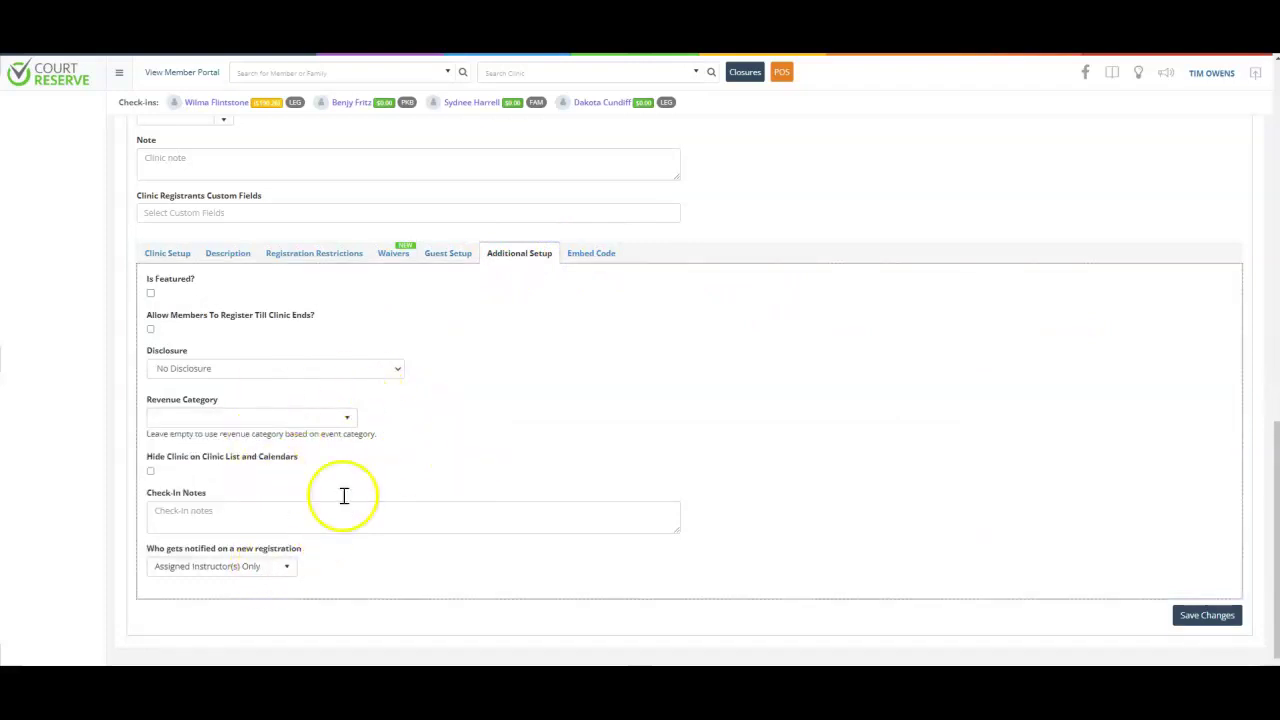
left_click(591, 258)
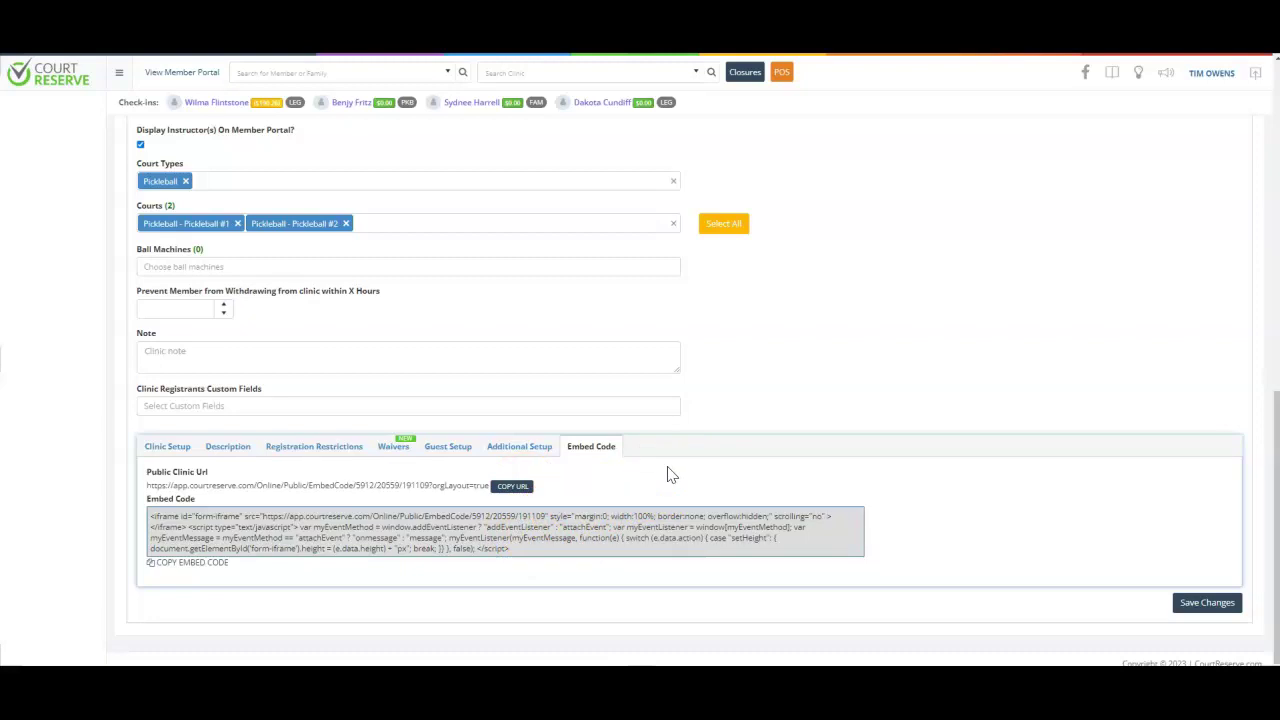
- Review the Open Play clinic's general settings, and start a copy of it to look over its schedule and membership pricing
scroll(750, 305, "up", 15)
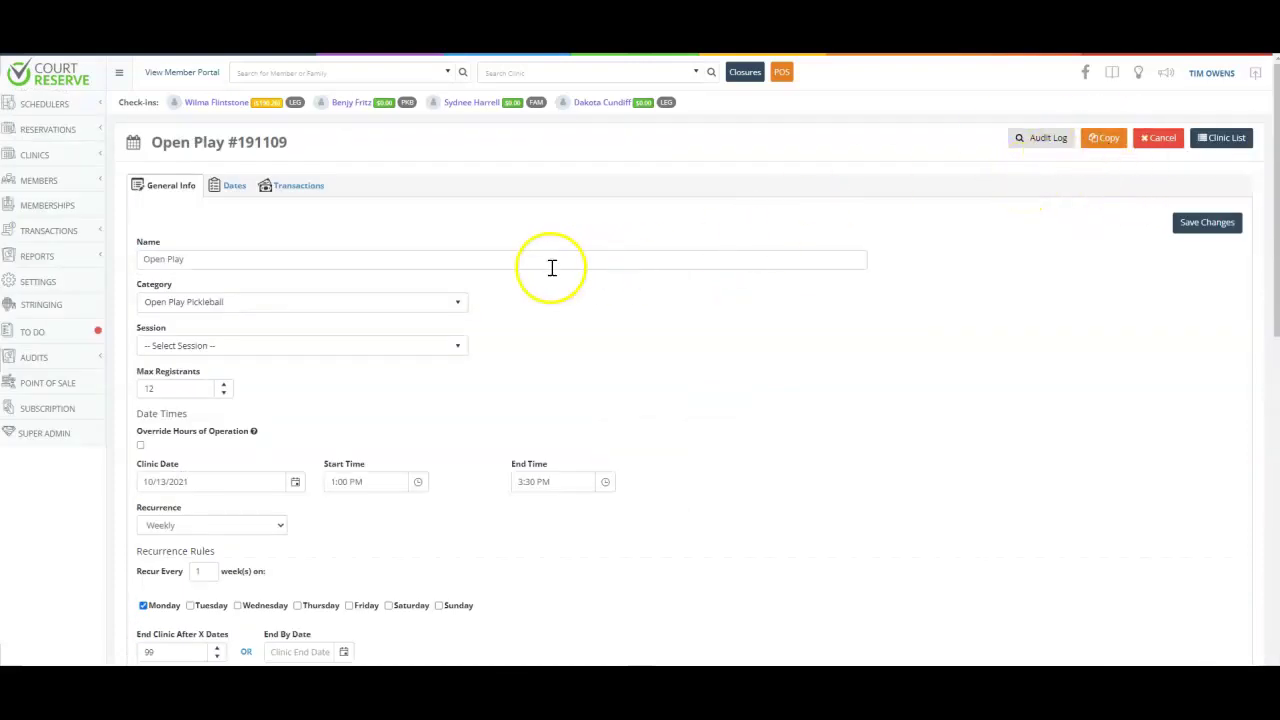
scroll(163, 183, "down", 6)
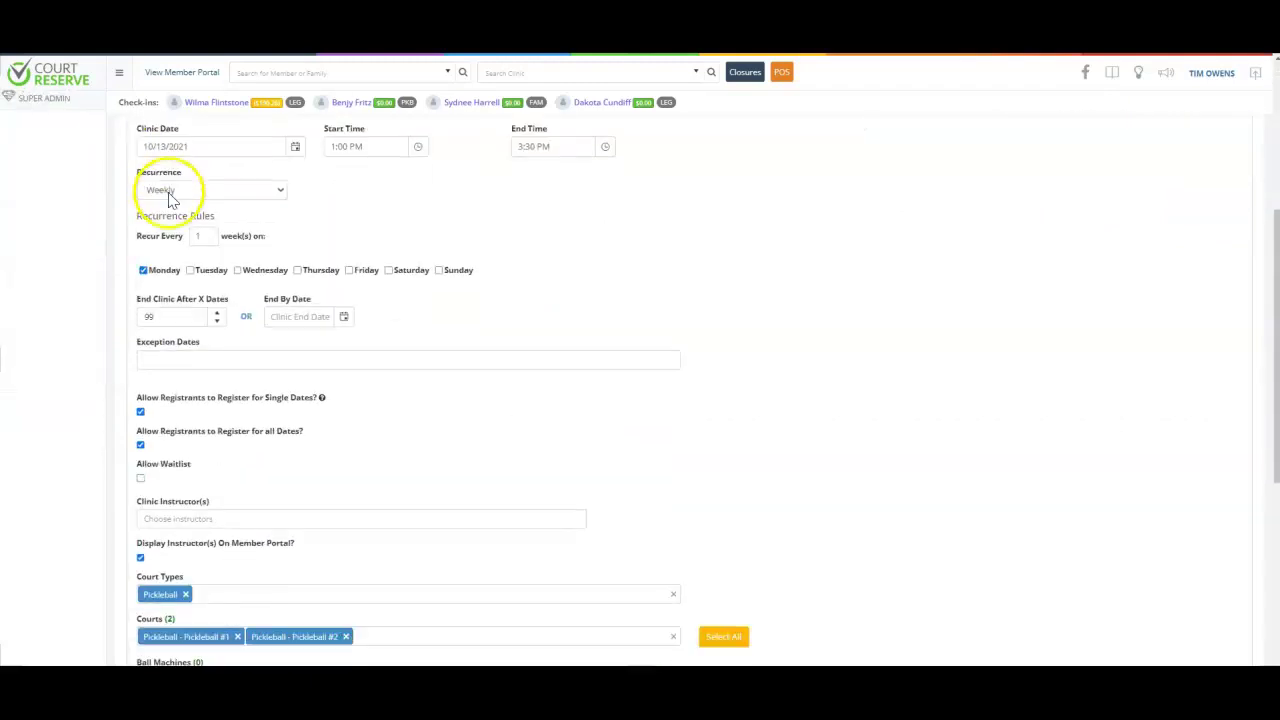
scroll(178, 240, "down", 2)
scroll(182, 249, "up", 8)
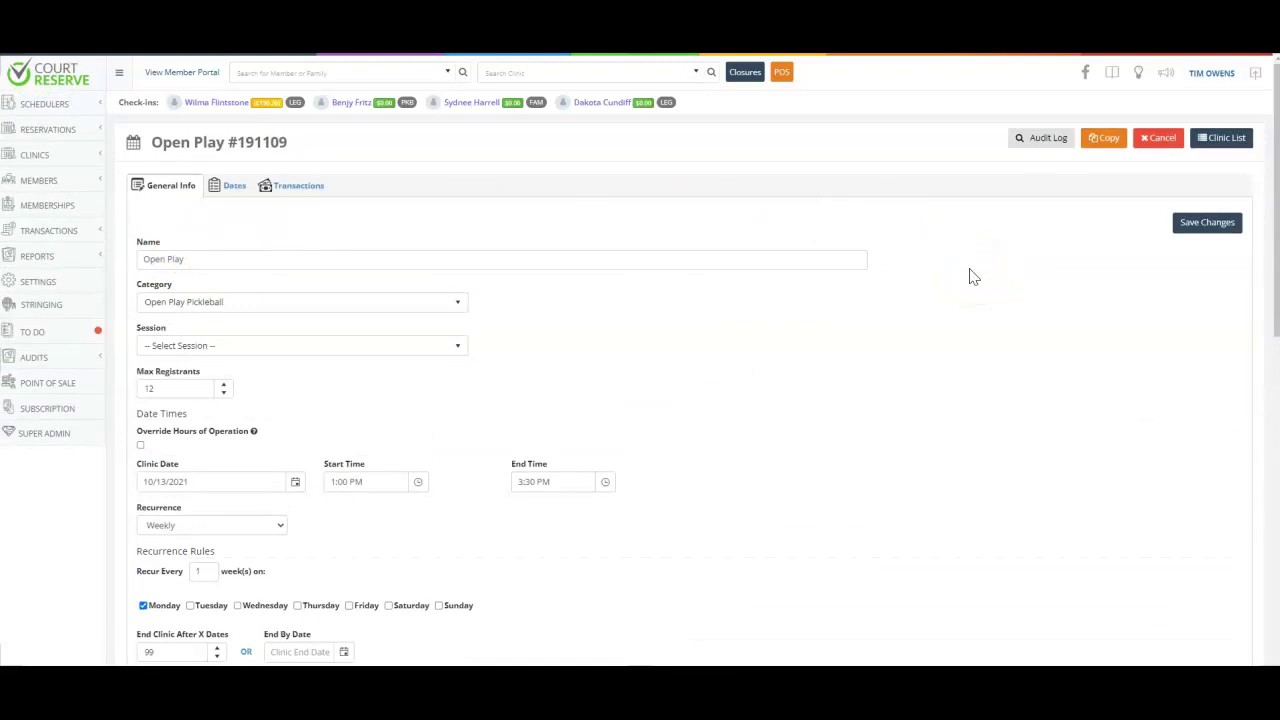
left_click(1104, 137)
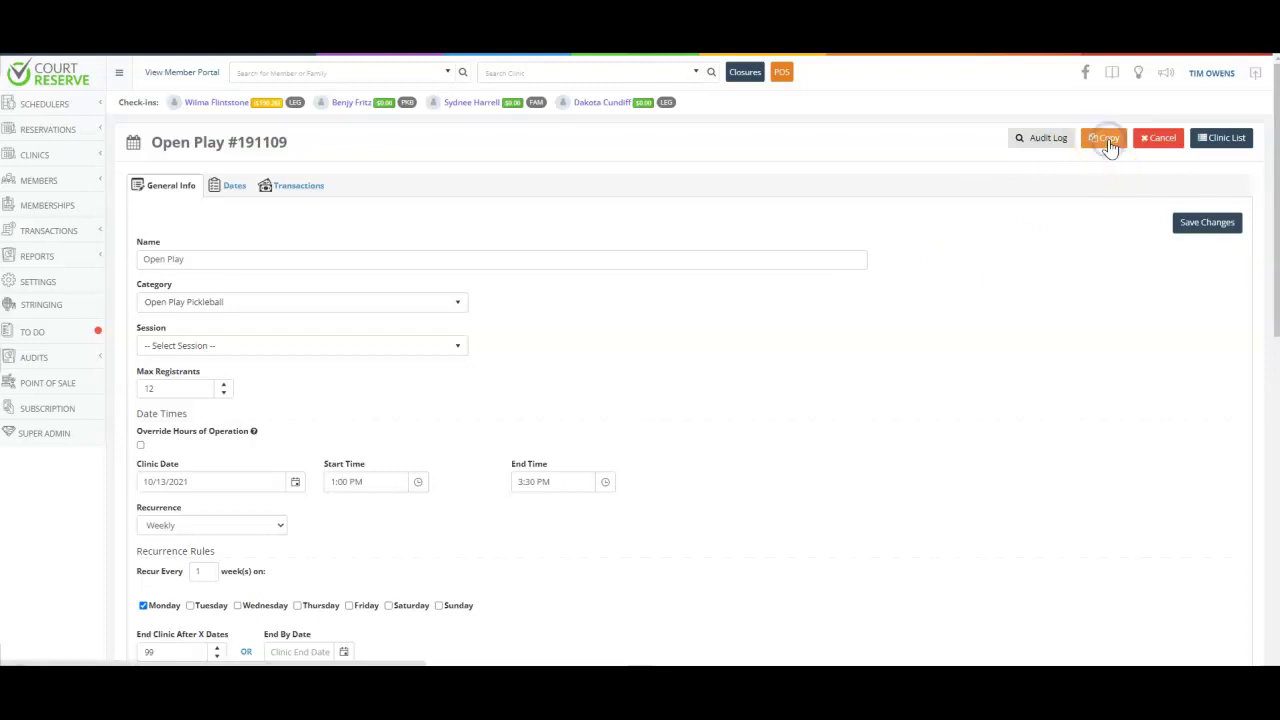
left_click_drag(249, 229, 126, 226)
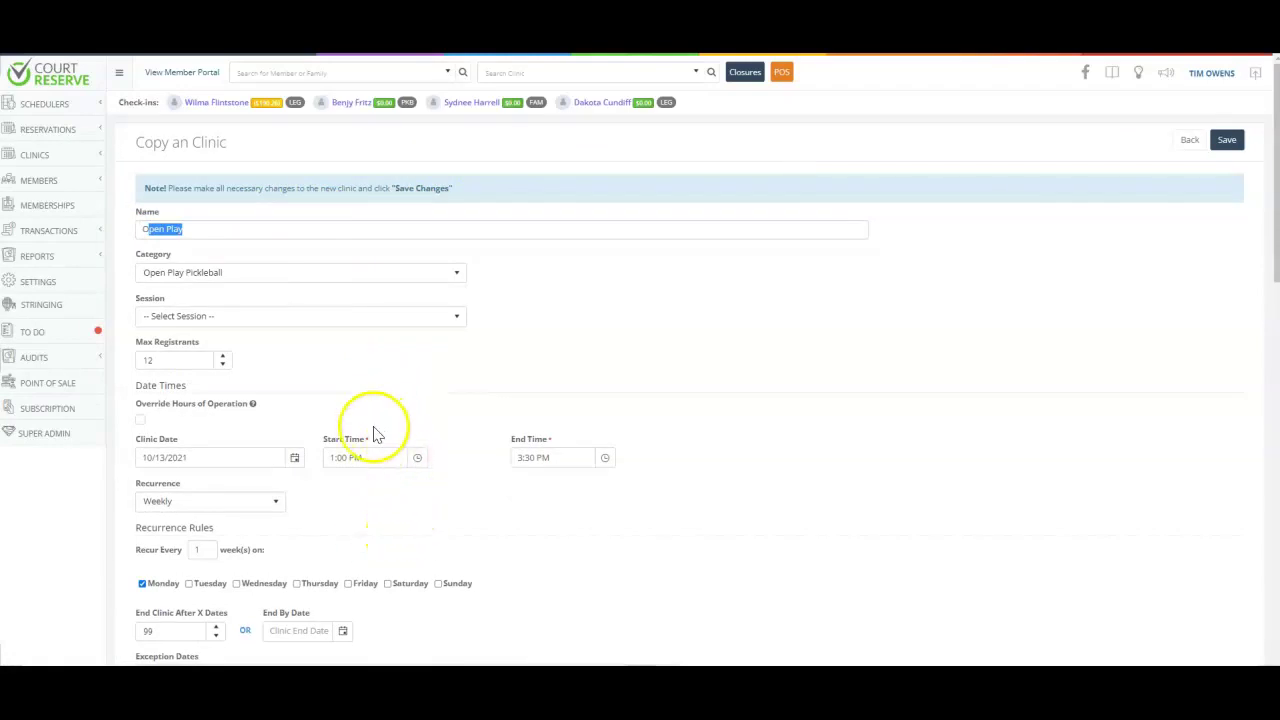
scroll(360, 440, "down", 3)
scroll(360, 442, "down", 10)
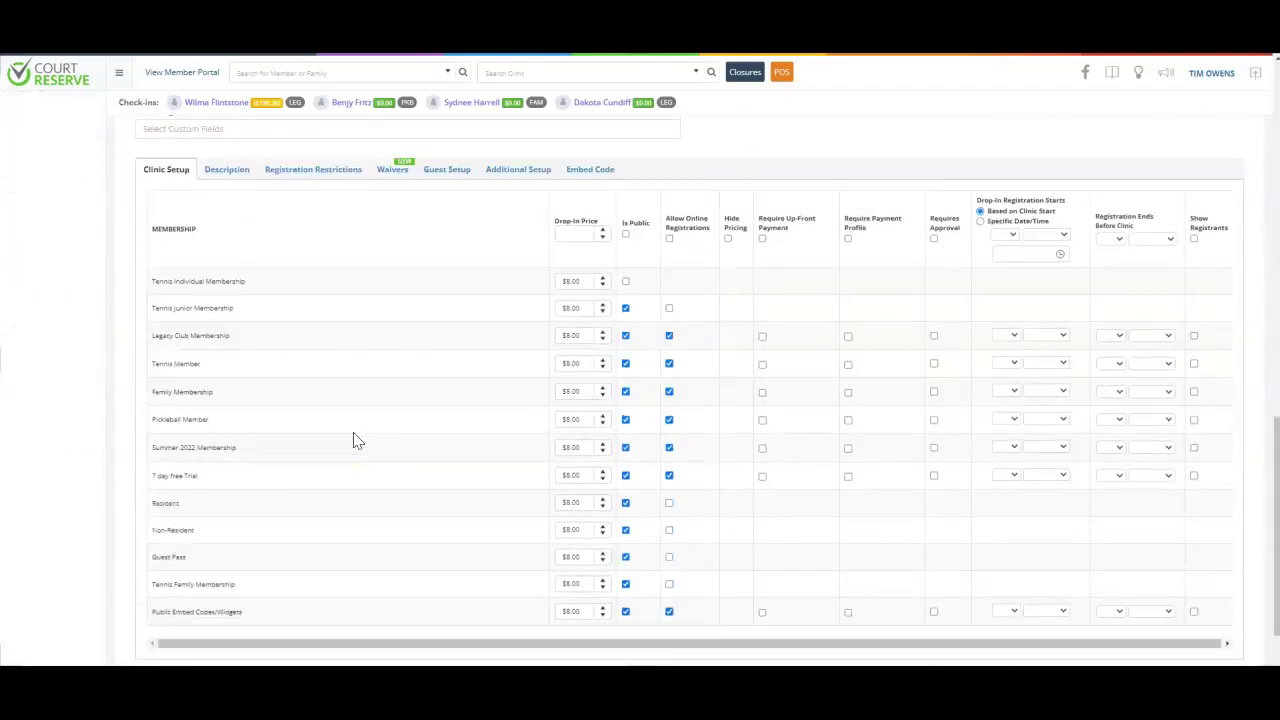
scroll(375, 447, "up", 15)
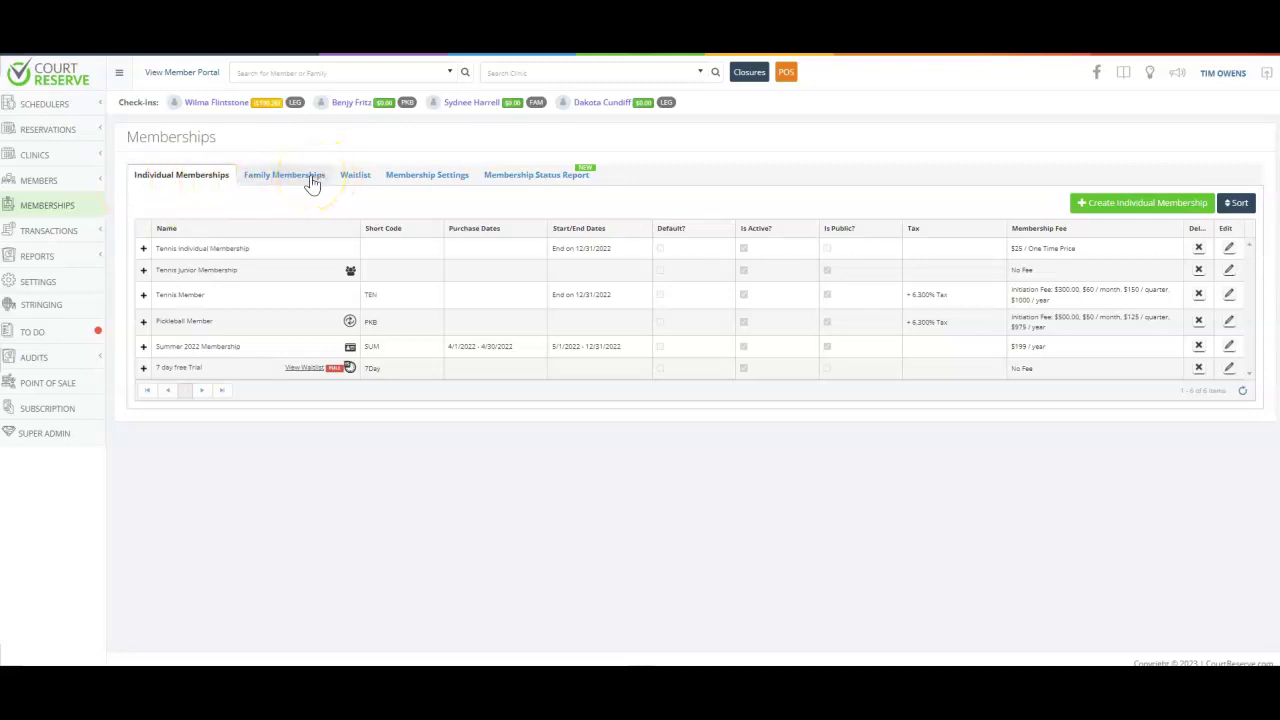
- Review the individual memberships and identify the markers on the Tennis Junior, Pickleball and Summer 2022 memberships
left_click(200, 182)
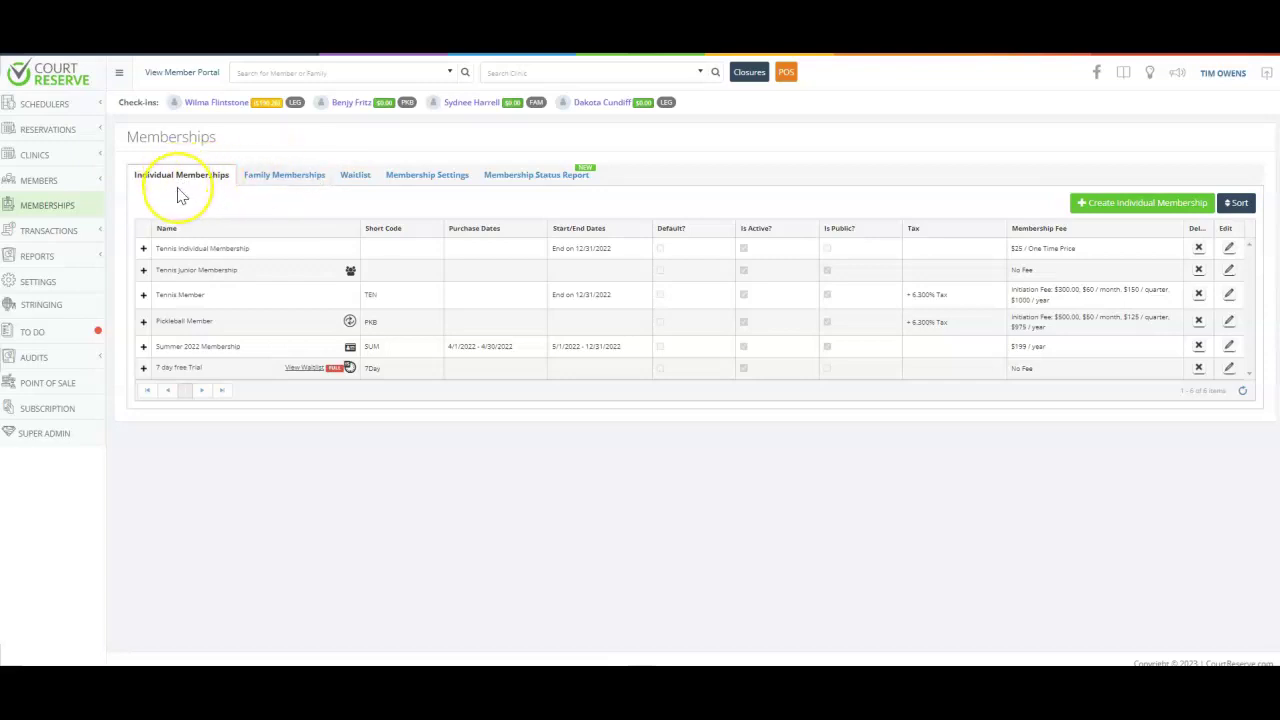
left_click(162, 250)
mouse_move(352, 272)
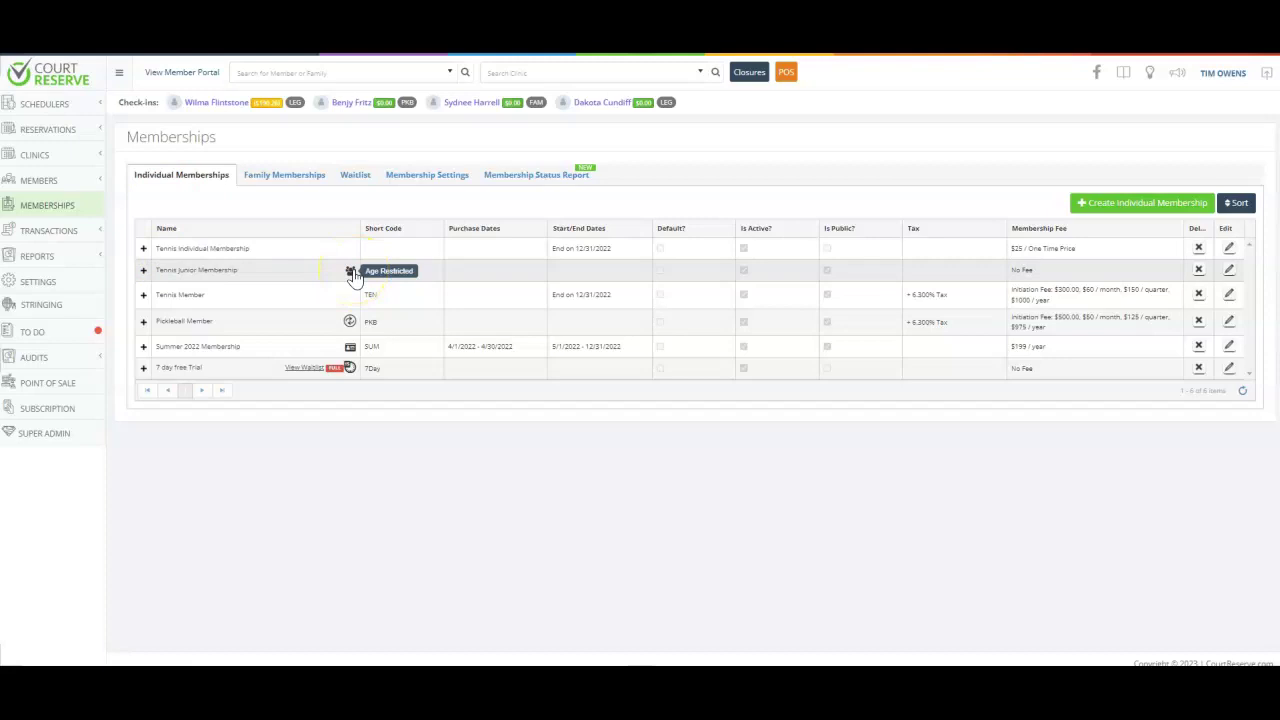
mouse_move(349, 324)
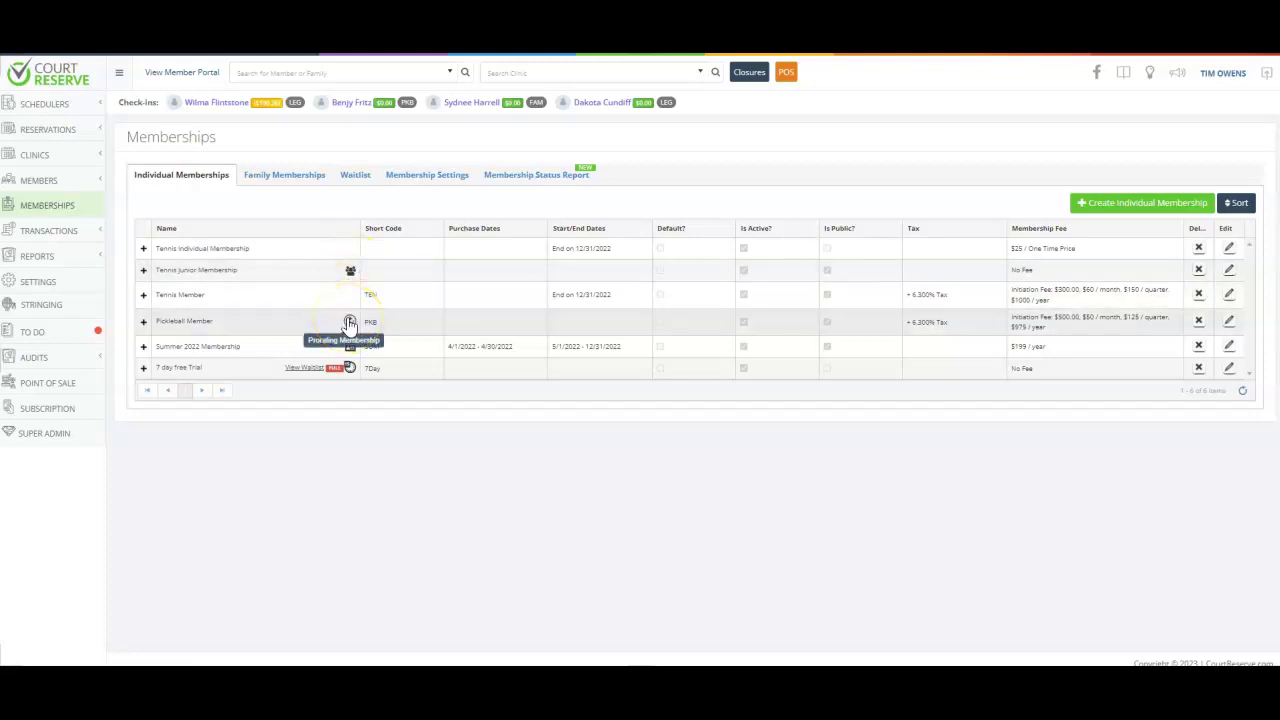
mouse_move(350, 350)
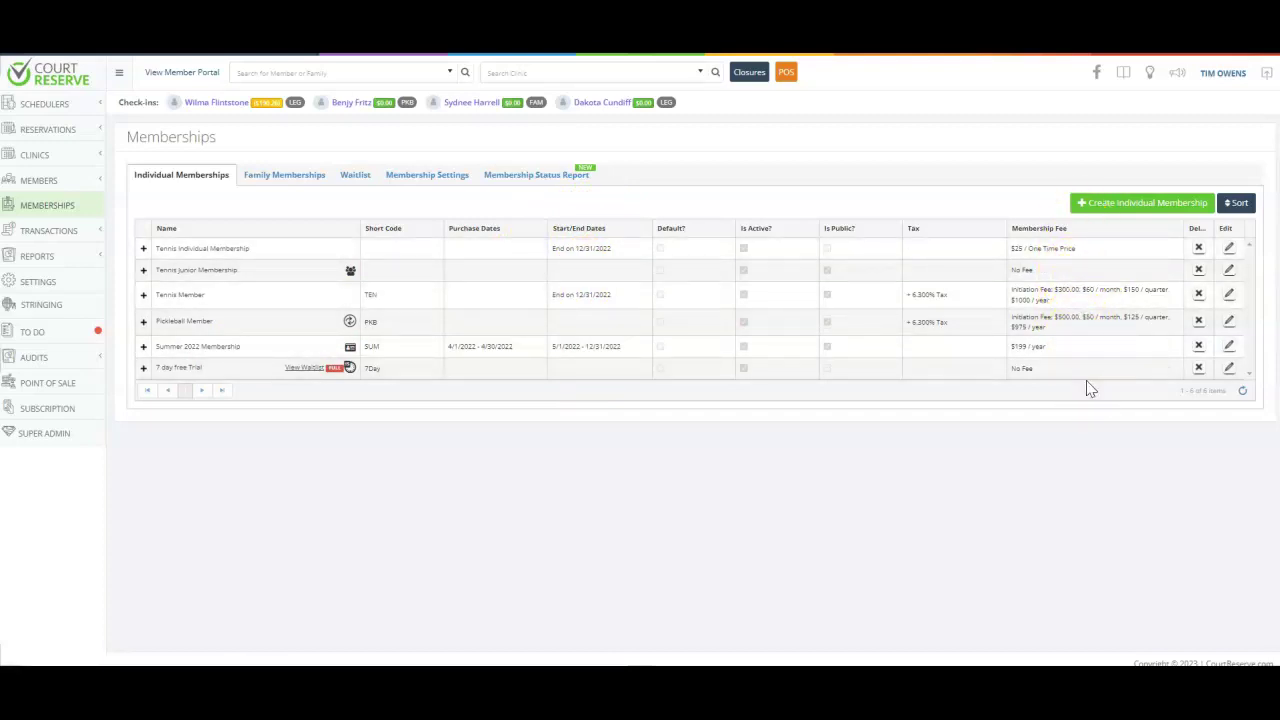
- View the Tennis Member membership's pricing, including its initiation fee, payment frequencies, tax rate and revenue category
left_click(1230, 297)
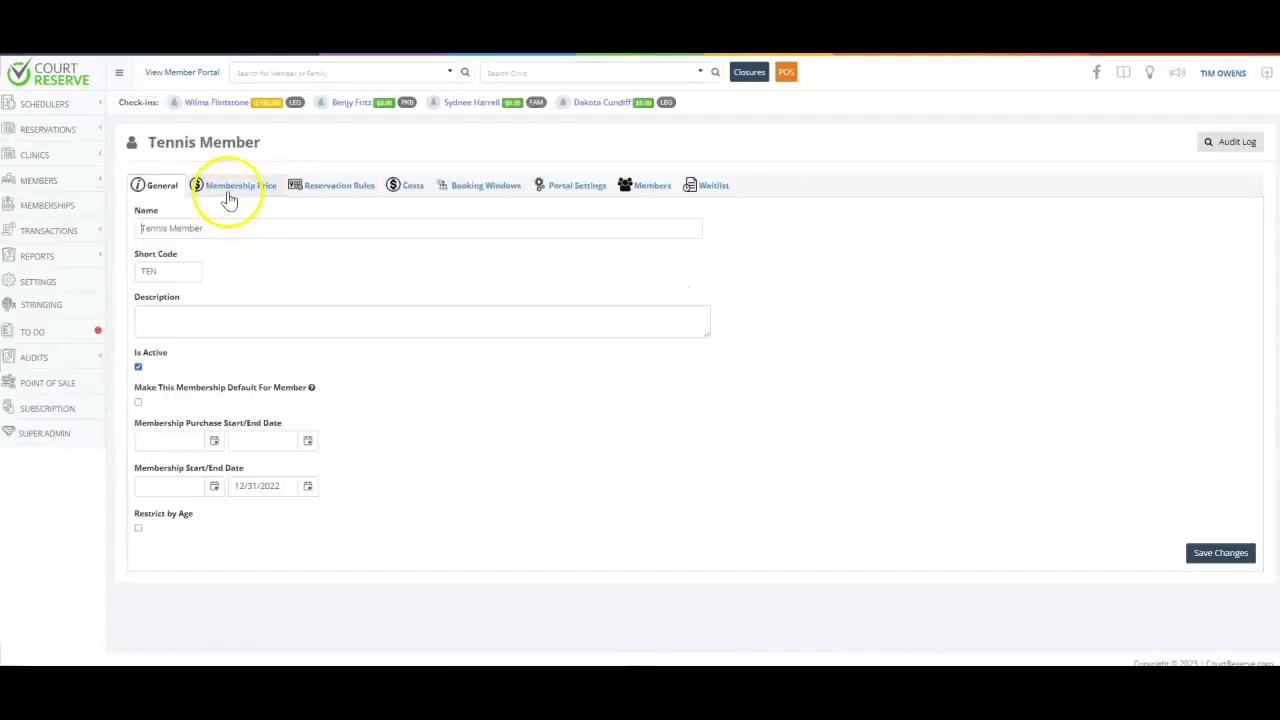
left_click(229, 199)
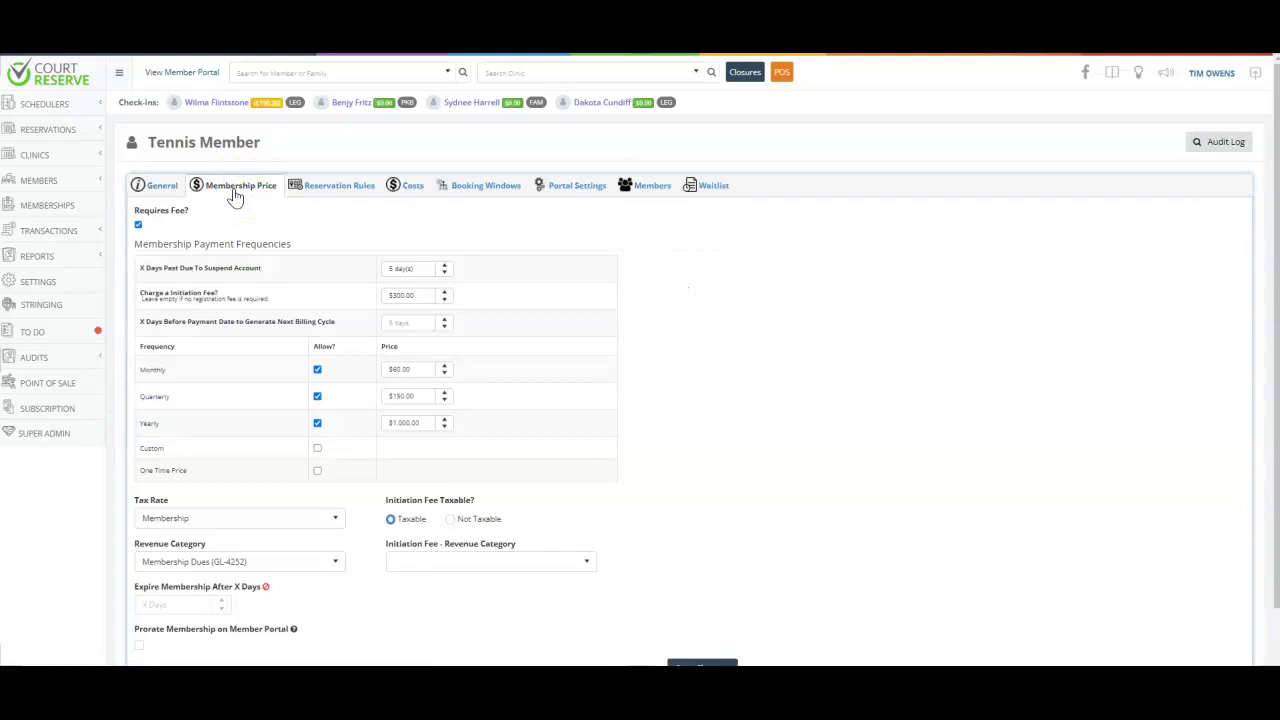
left_click(432, 296)
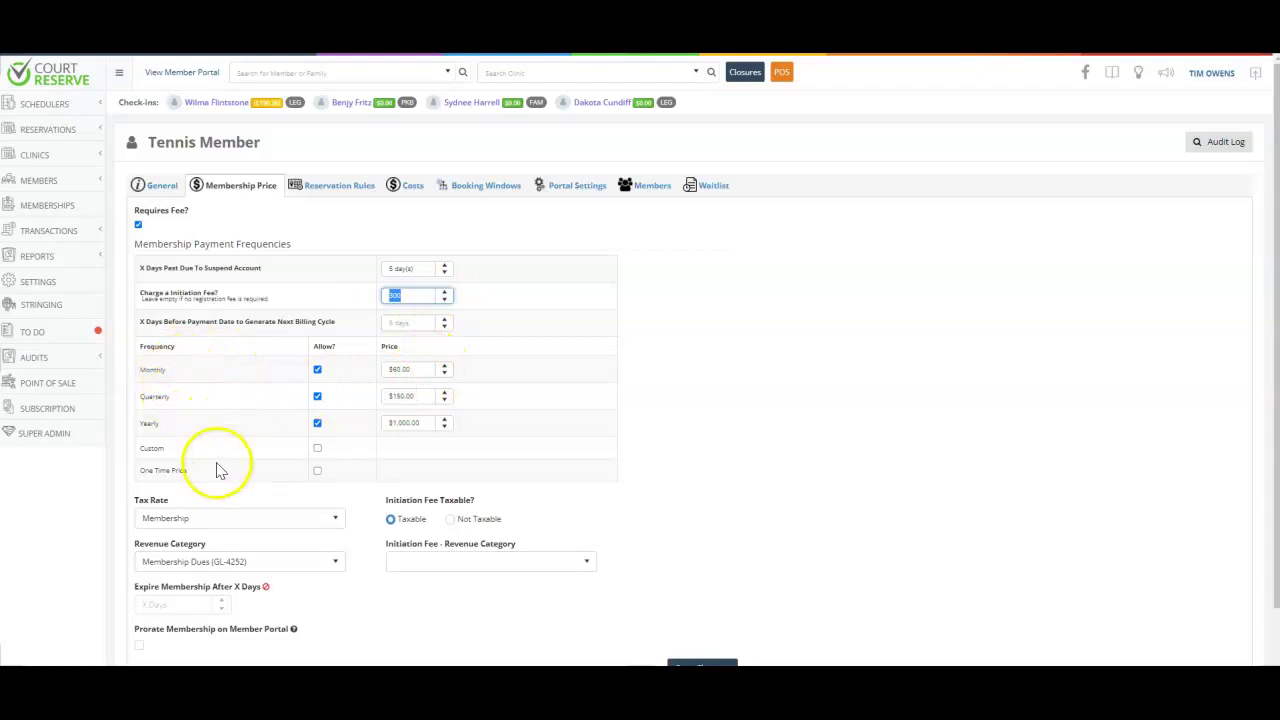
scroll(210, 488, "down", 1)
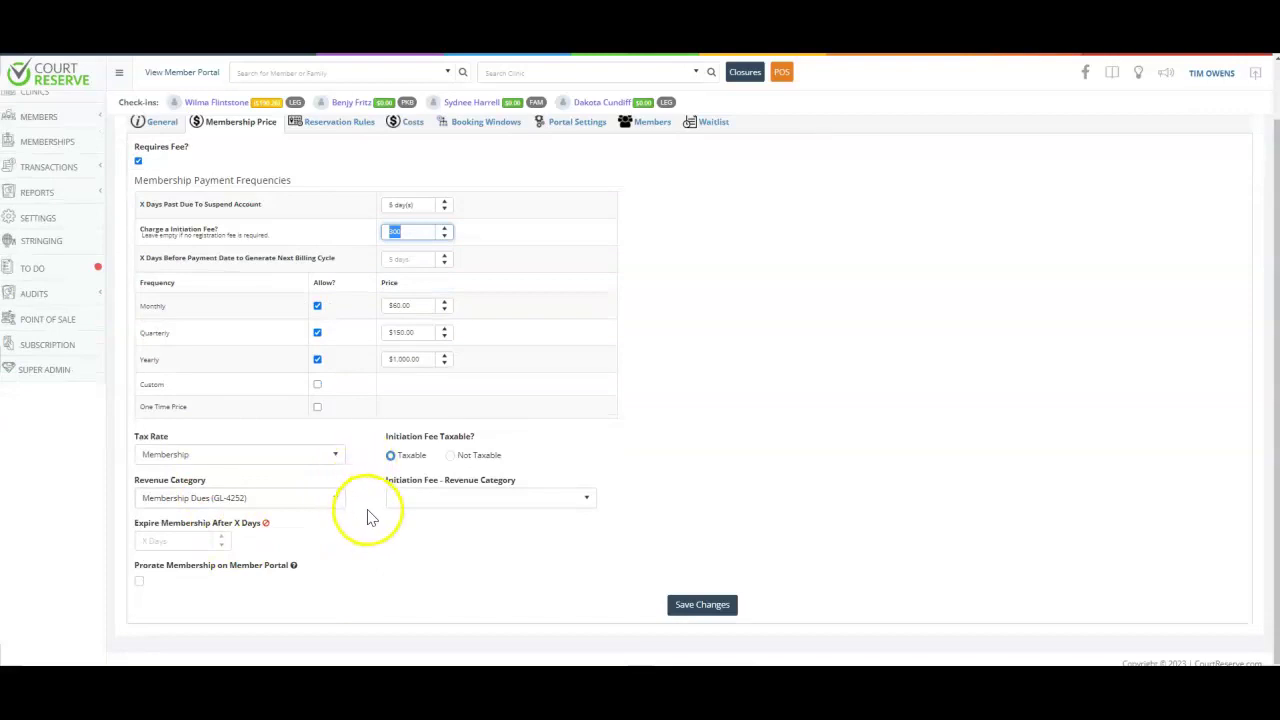
scroll(322, 550, "up", 1)
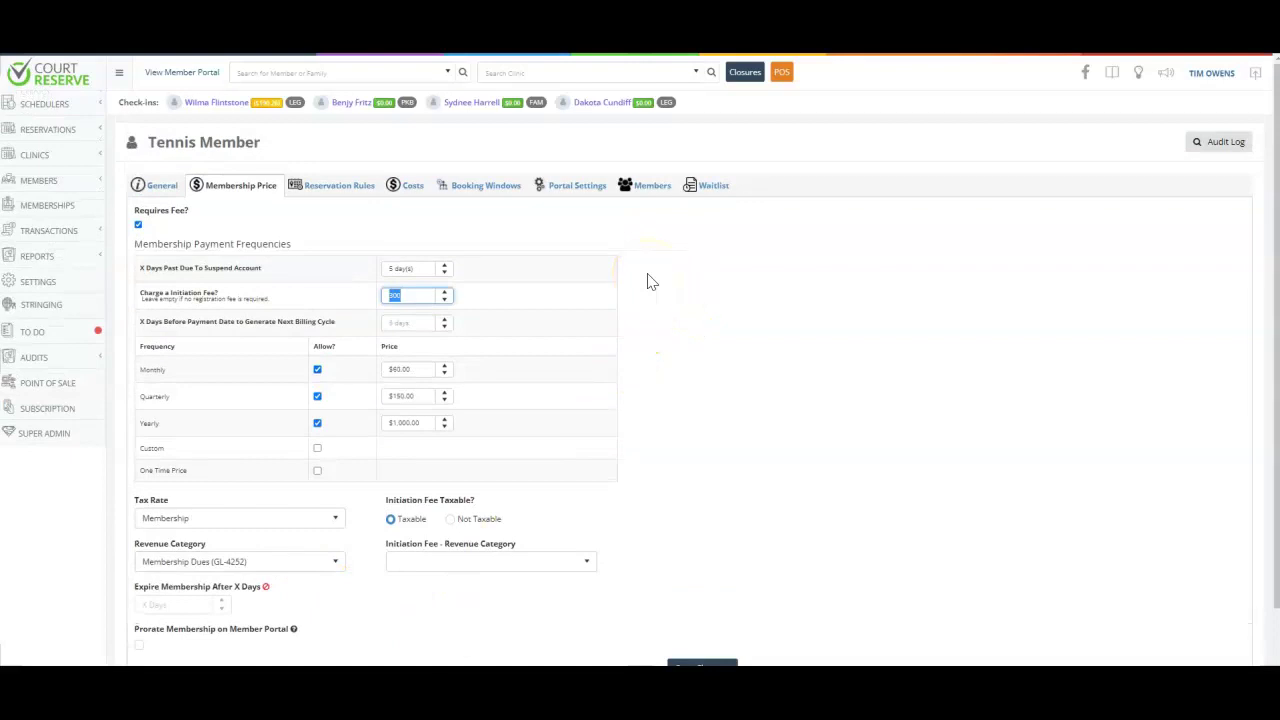
left_click(566, 263)
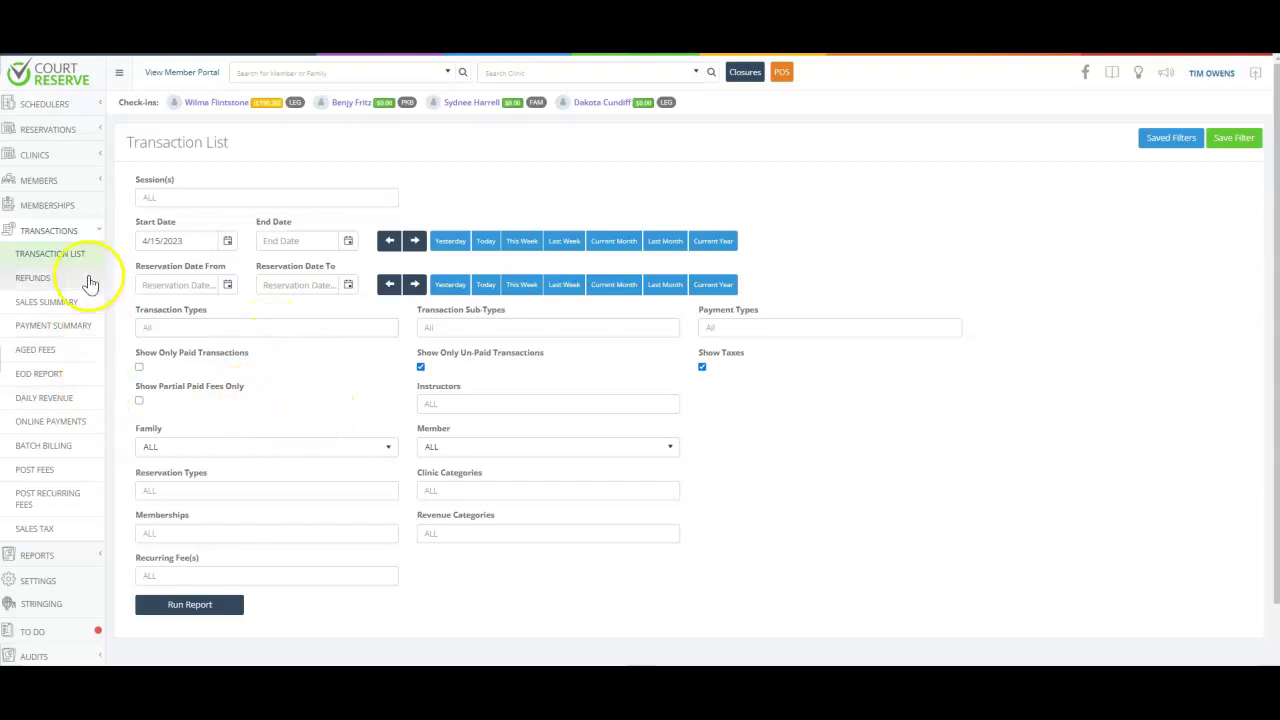
- Review the pending refunds, and try accepting the Round Robin refund request with a refund amount of $8.00
left_click(58, 285)
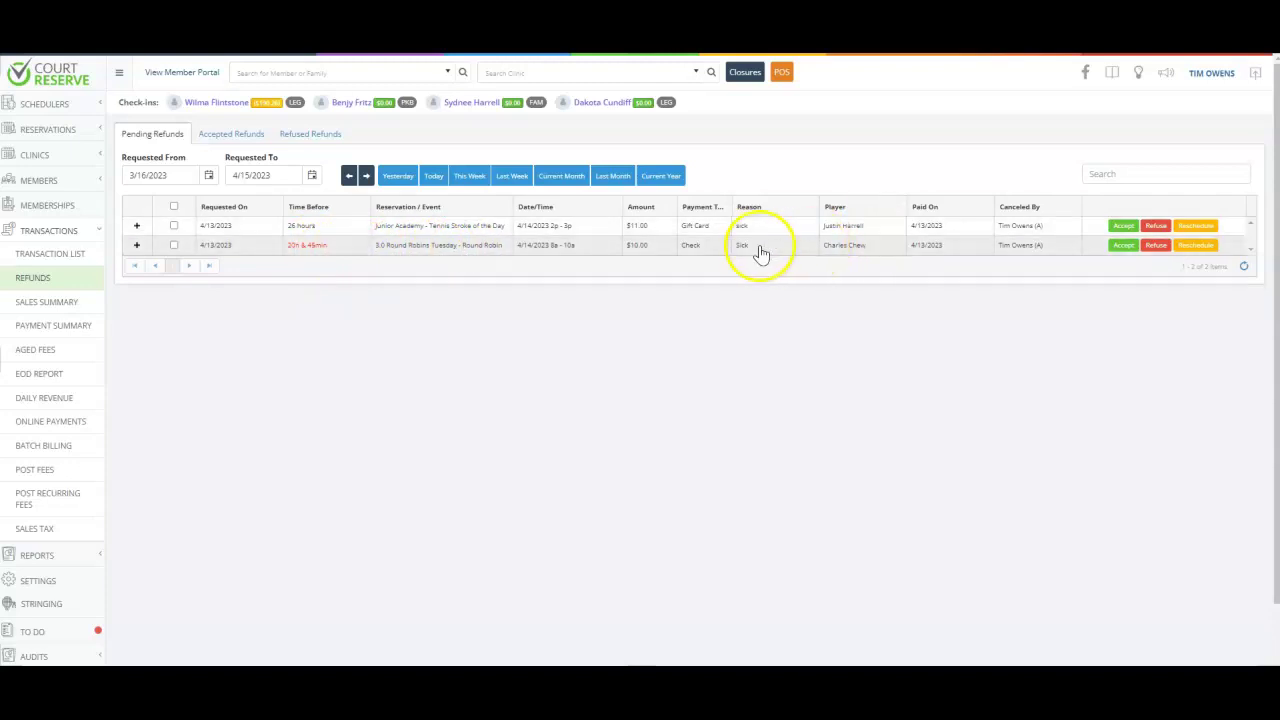
left_click(1128, 246)
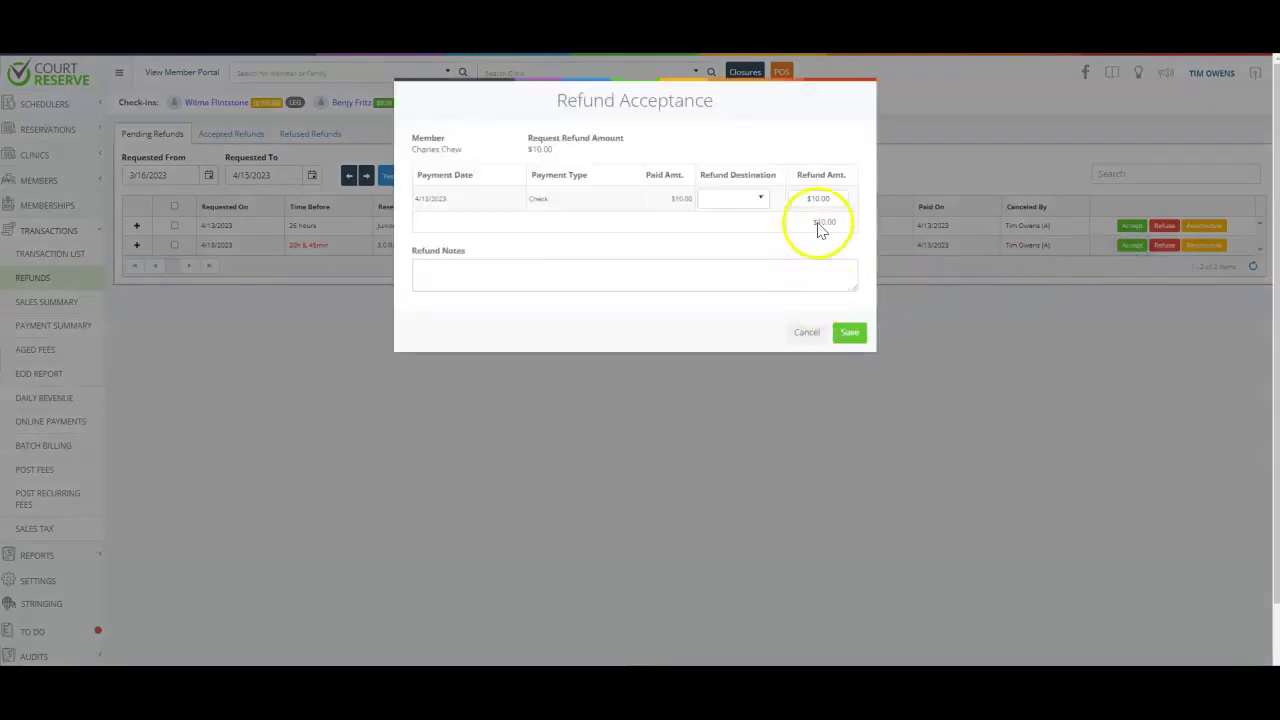
left_click(842, 199)
type("8.00")
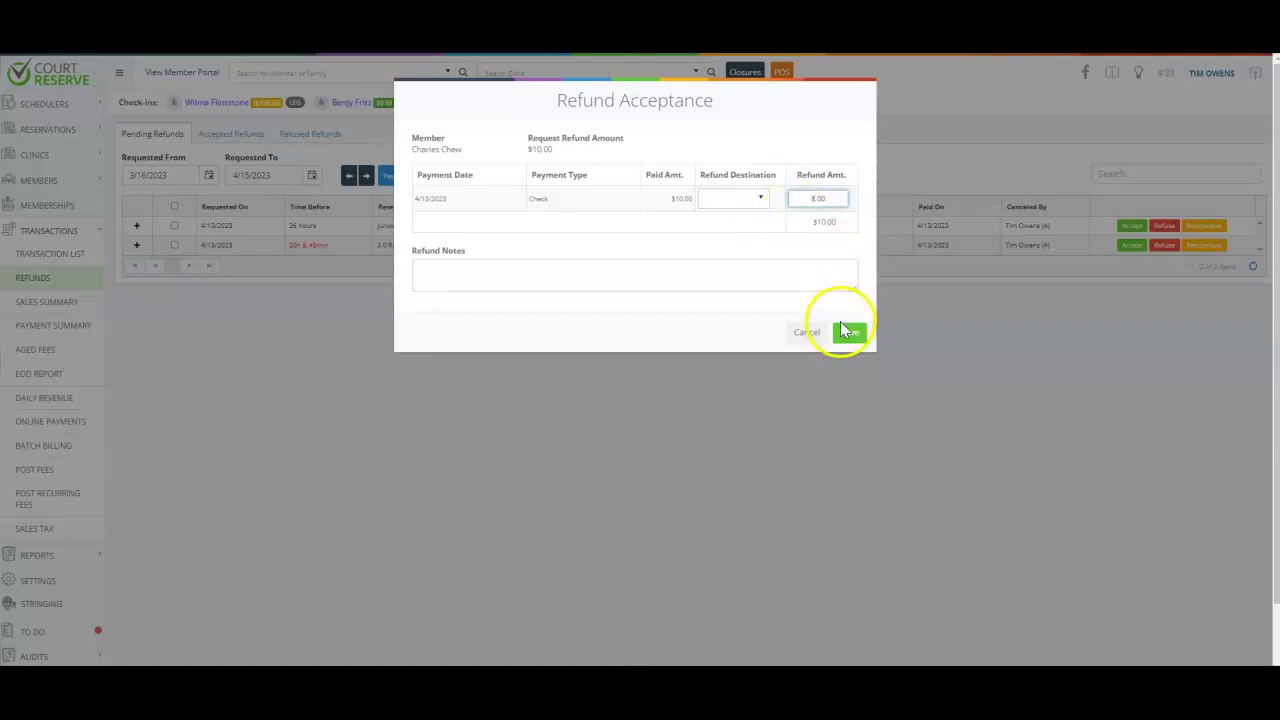
left_click(816, 336)
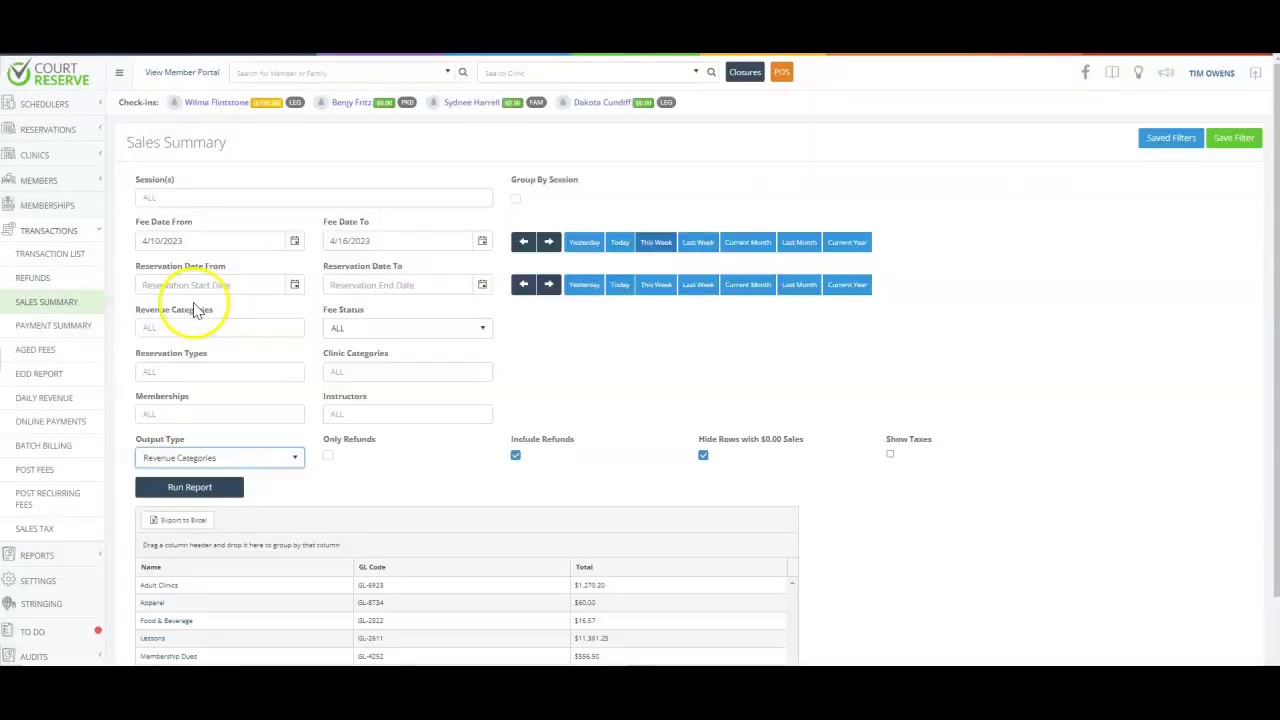
- View the sales summary by revenue category, the payment summary for this week, and batch billing
scroll(186, 343, "down", 1)
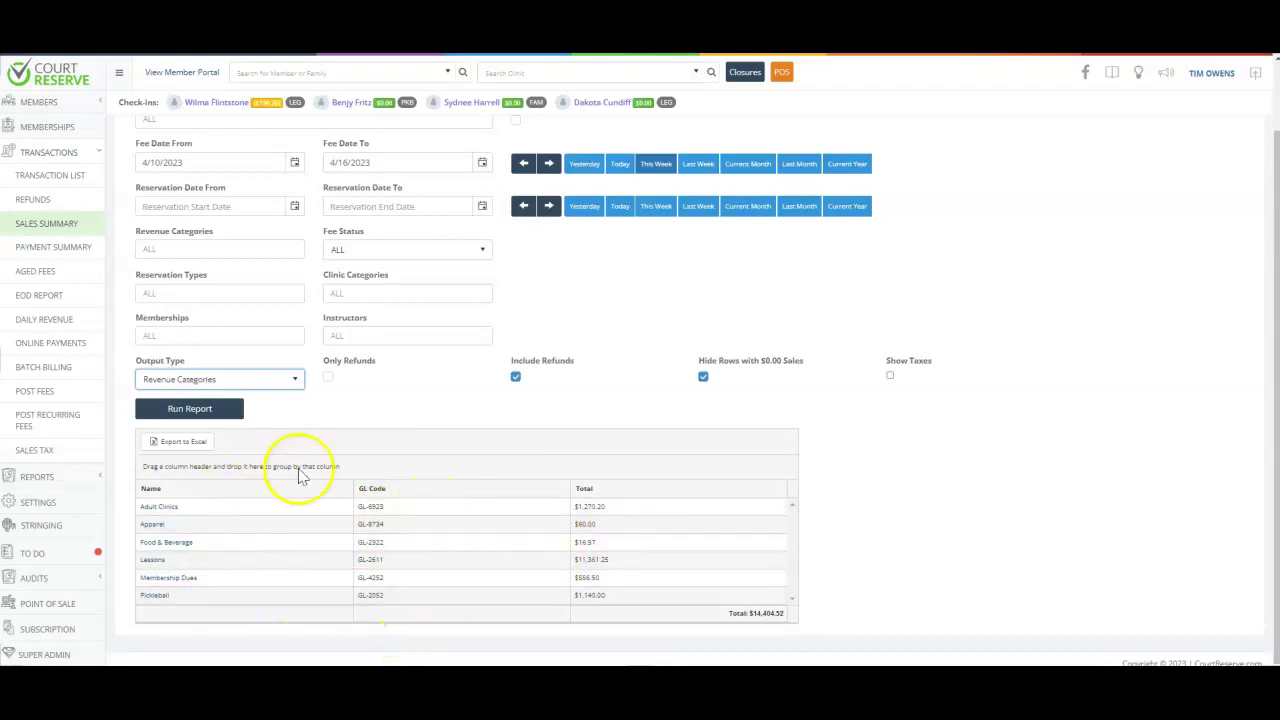
left_click(47, 250)
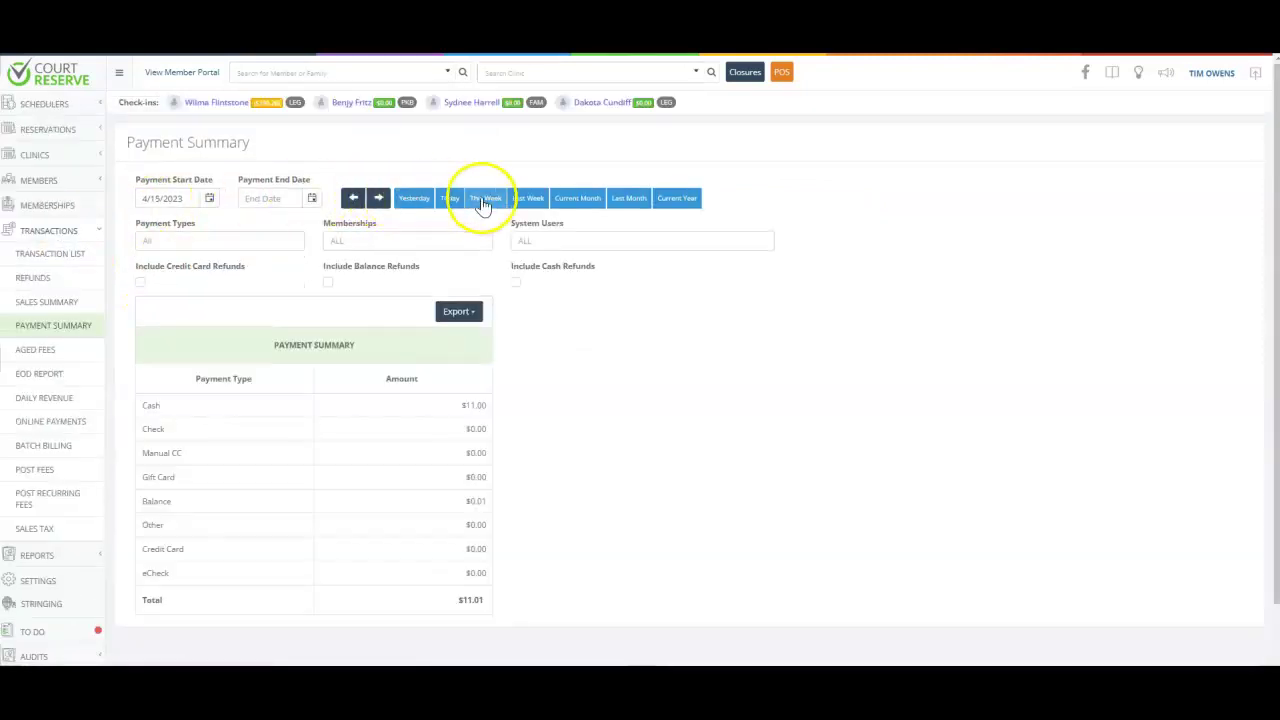
left_click(486, 203)
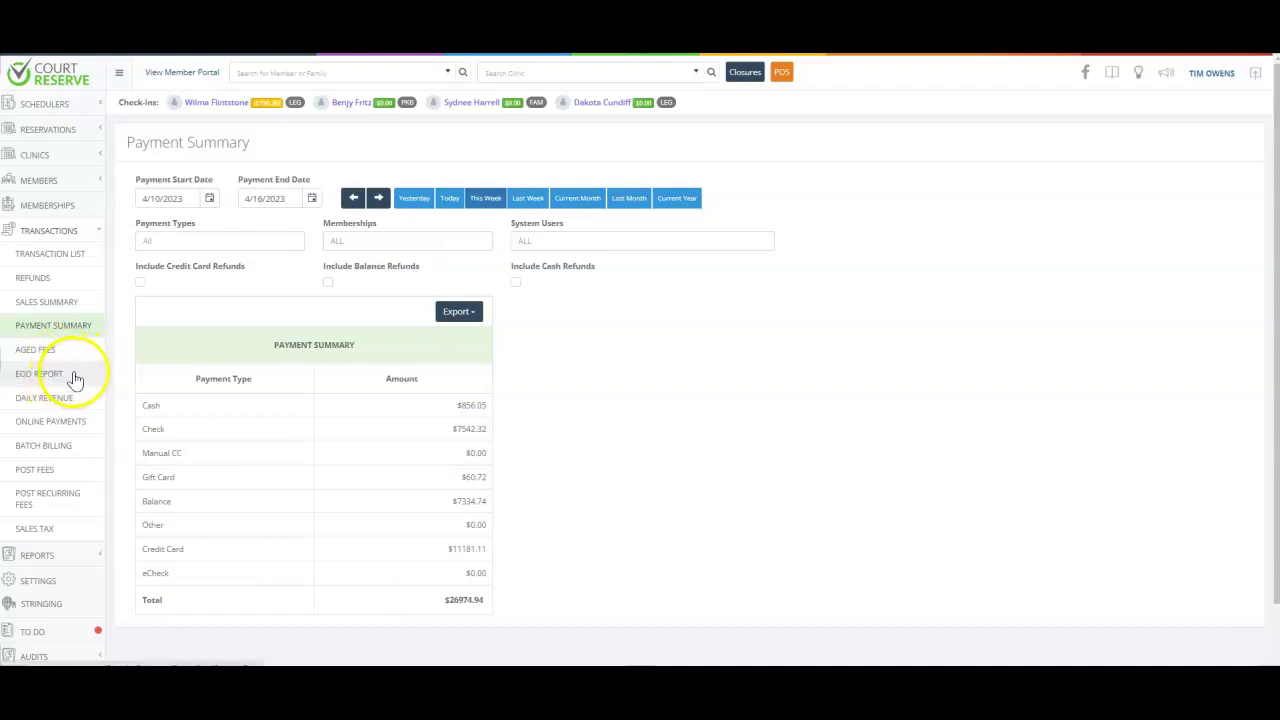
left_click(43, 445)
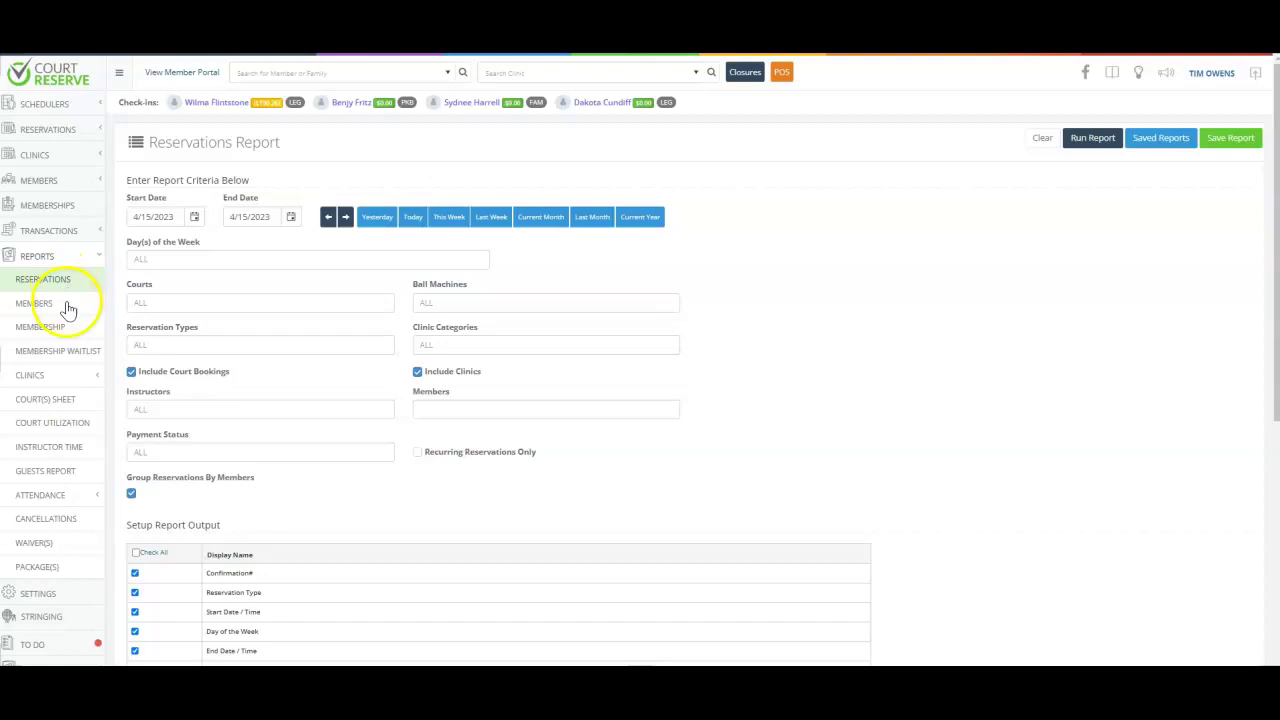
- View the Membership, Membership Waitlist, clinic Registrant Detail and Registrant Summary reports and their filter and column options
left_click(77, 333)
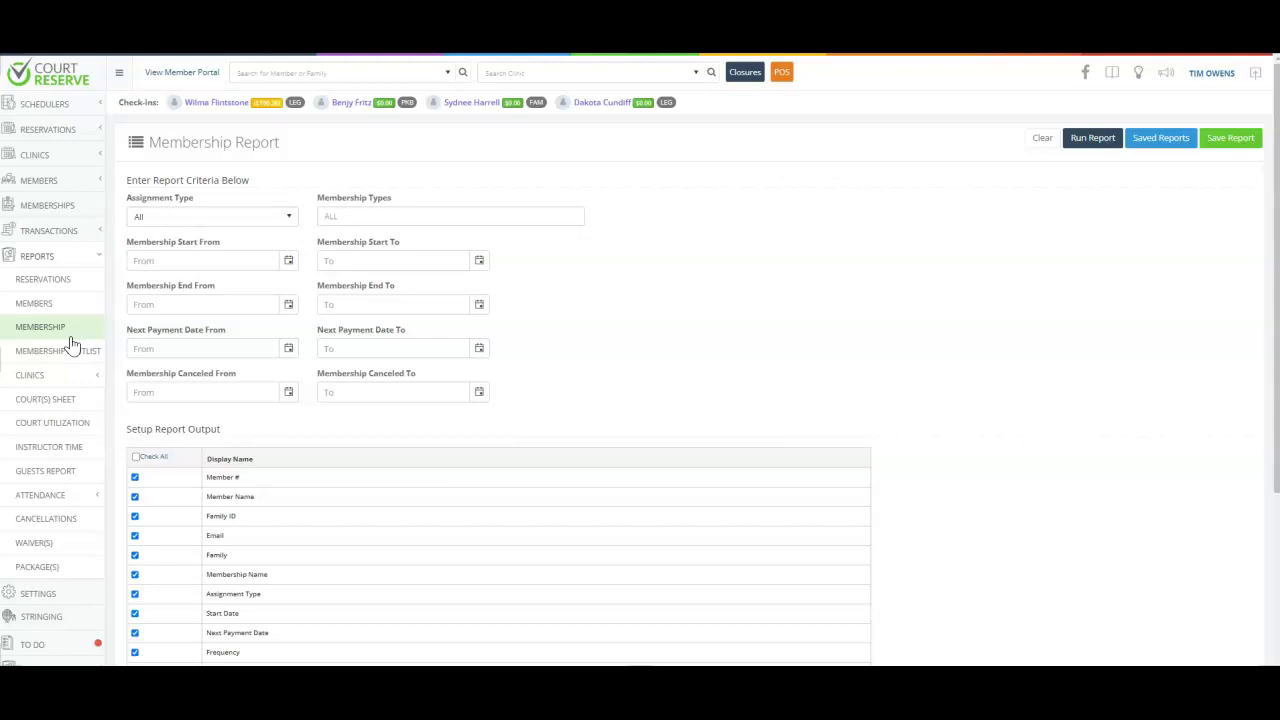
left_click(64, 356)
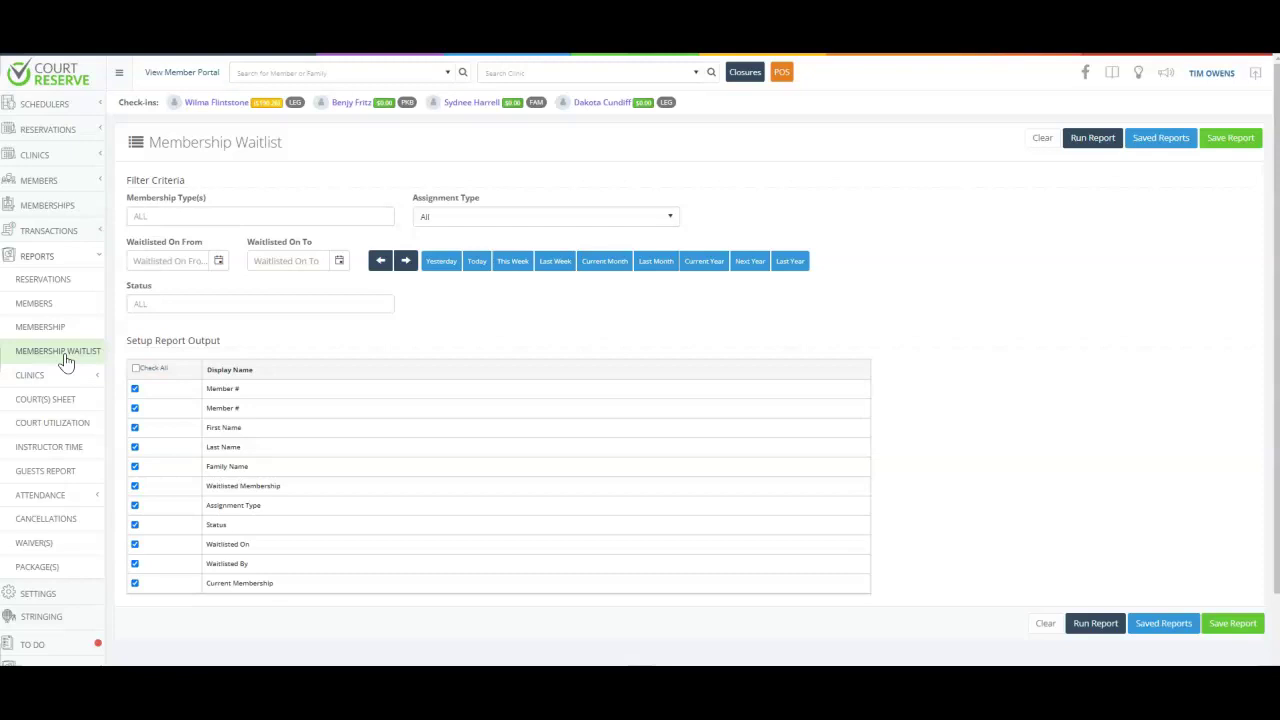
left_click(49, 374)
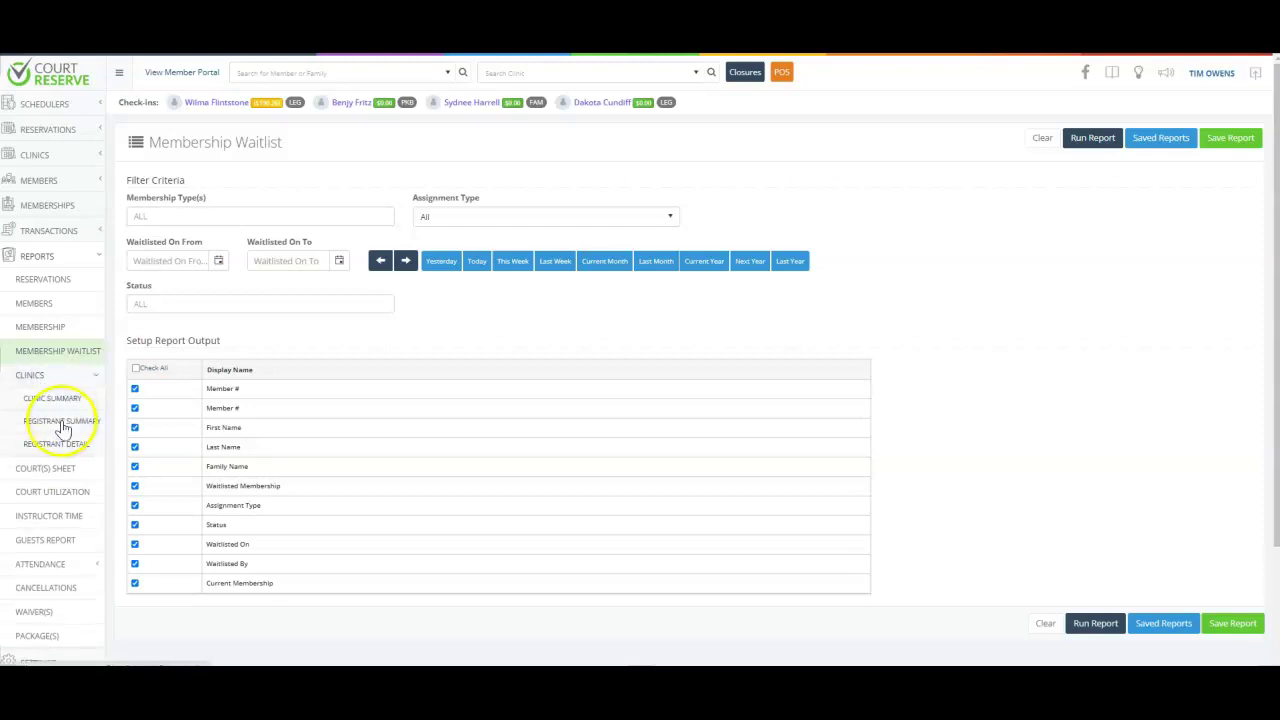
left_click(61, 443)
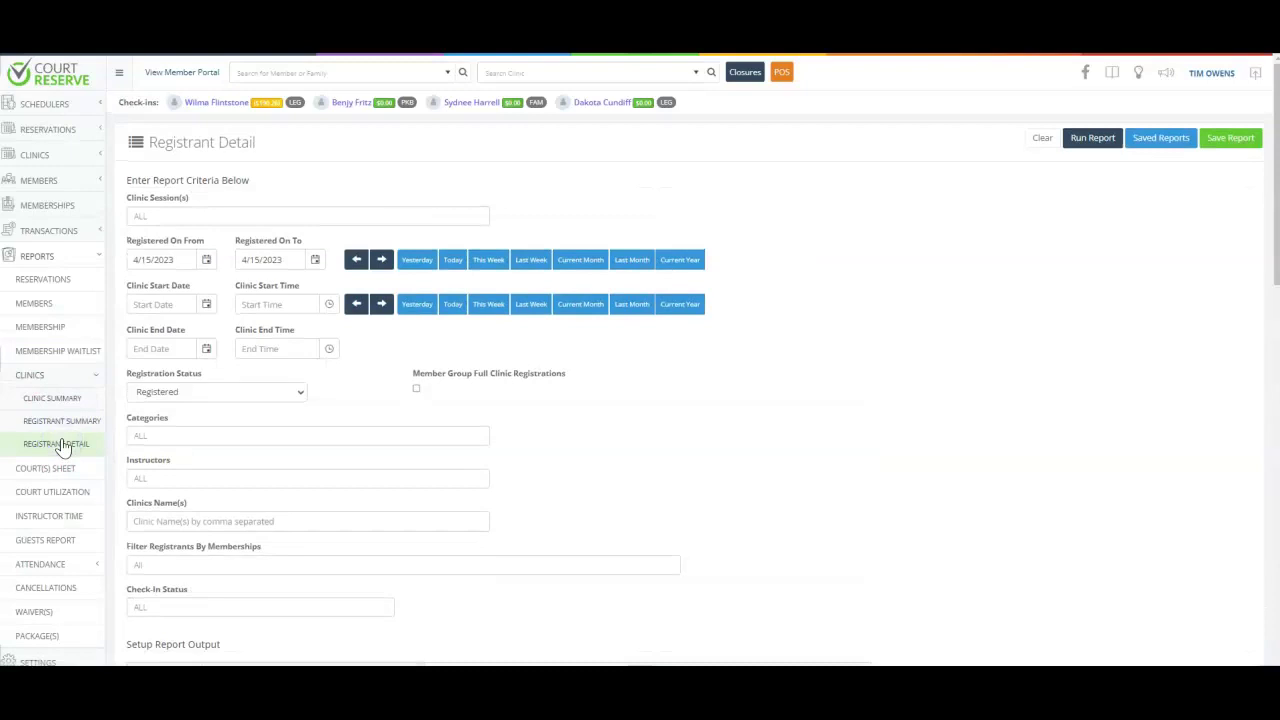
left_click(48, 426)
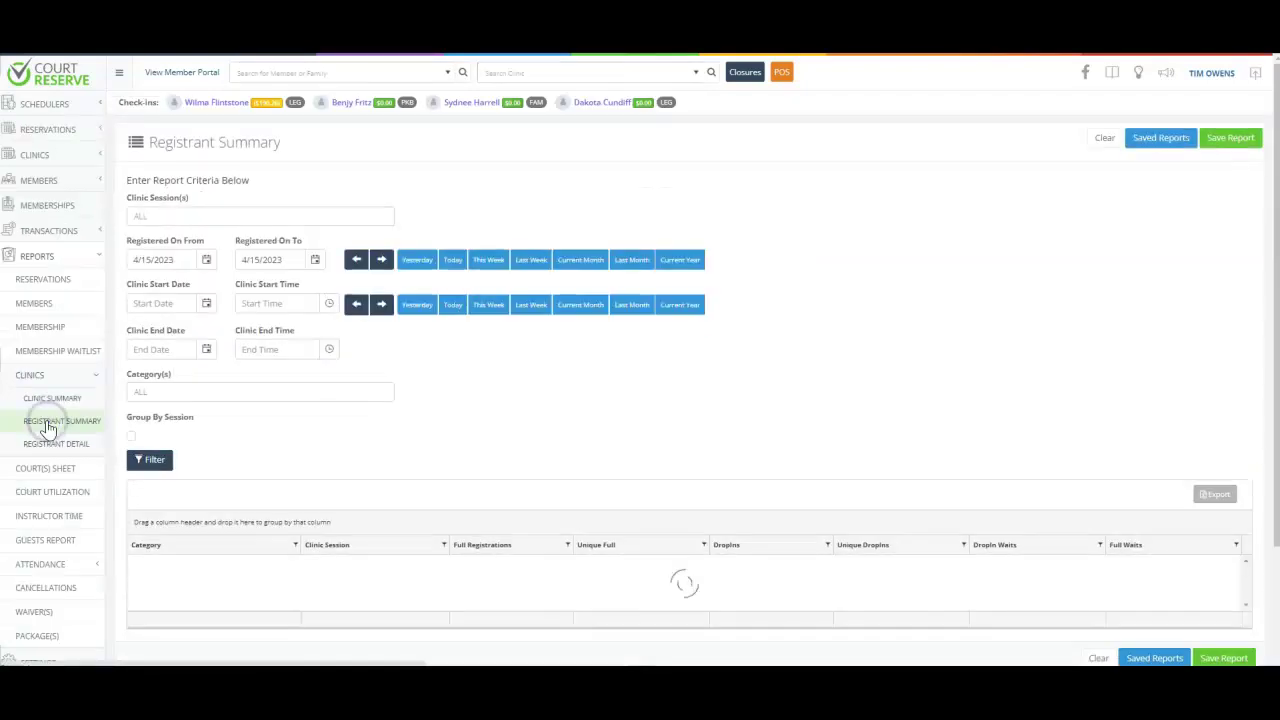
left_click(934, 549)
left_click_drag(934, 549, 743, 546)
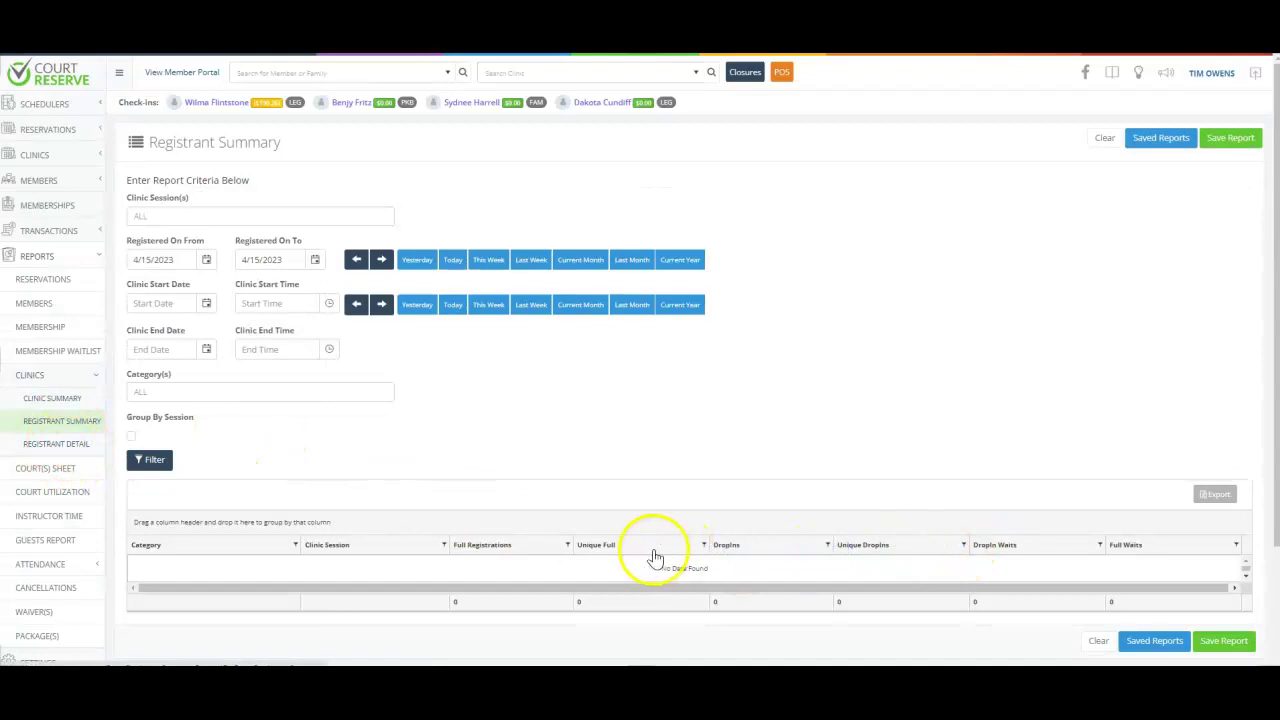
- Examine court utilization for the current month by weekday and time slot, and view the Instructor Time report criteria
left_click(71, 491)
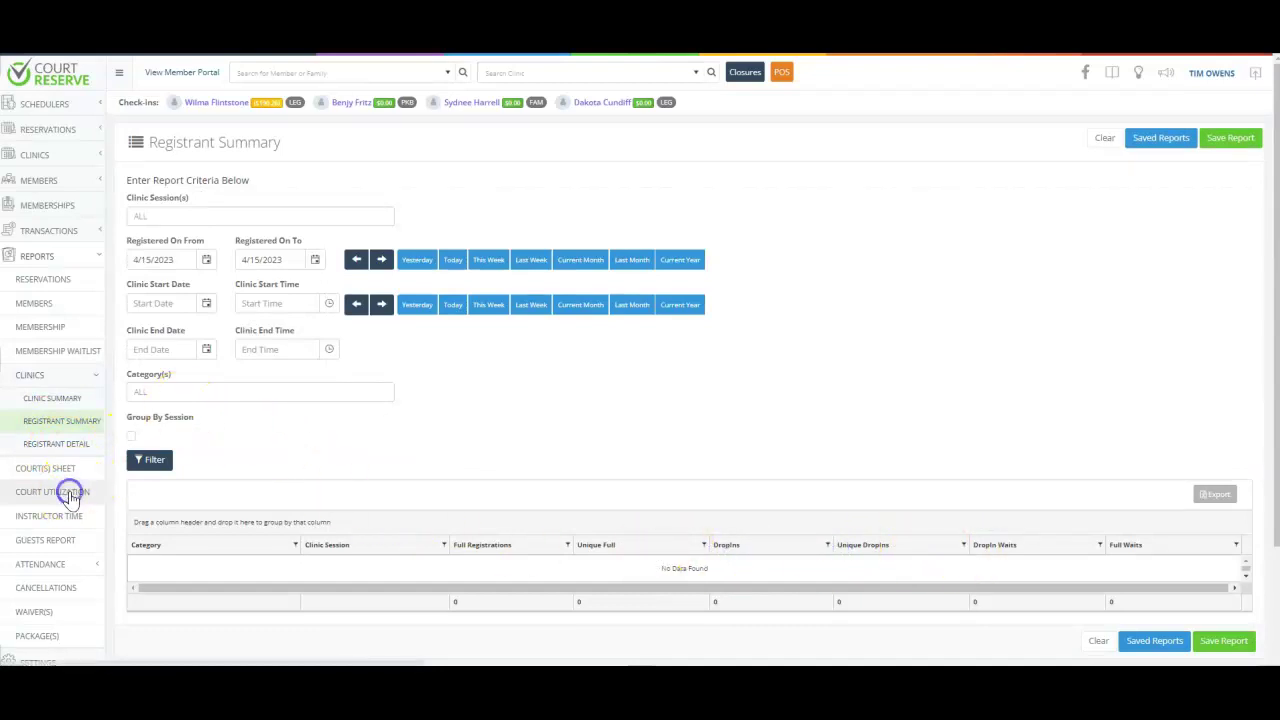
left_click(718, 220)
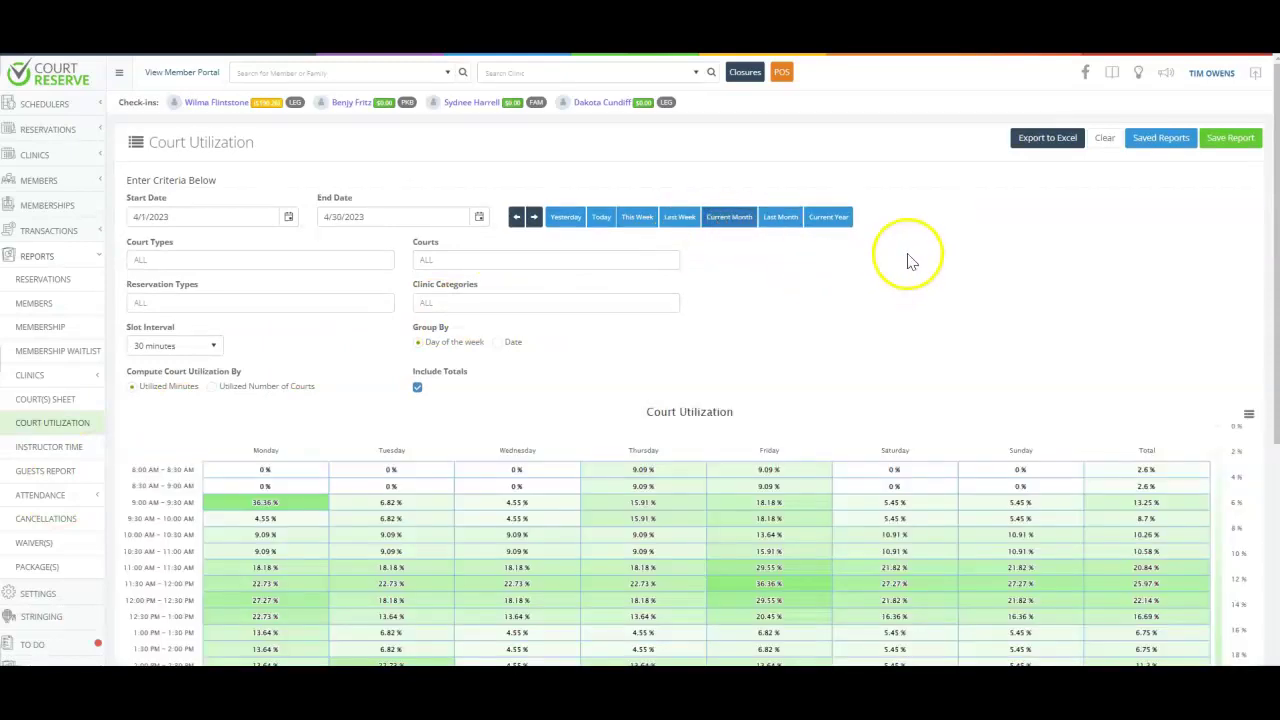
scroll(975, 262, "down", 2)
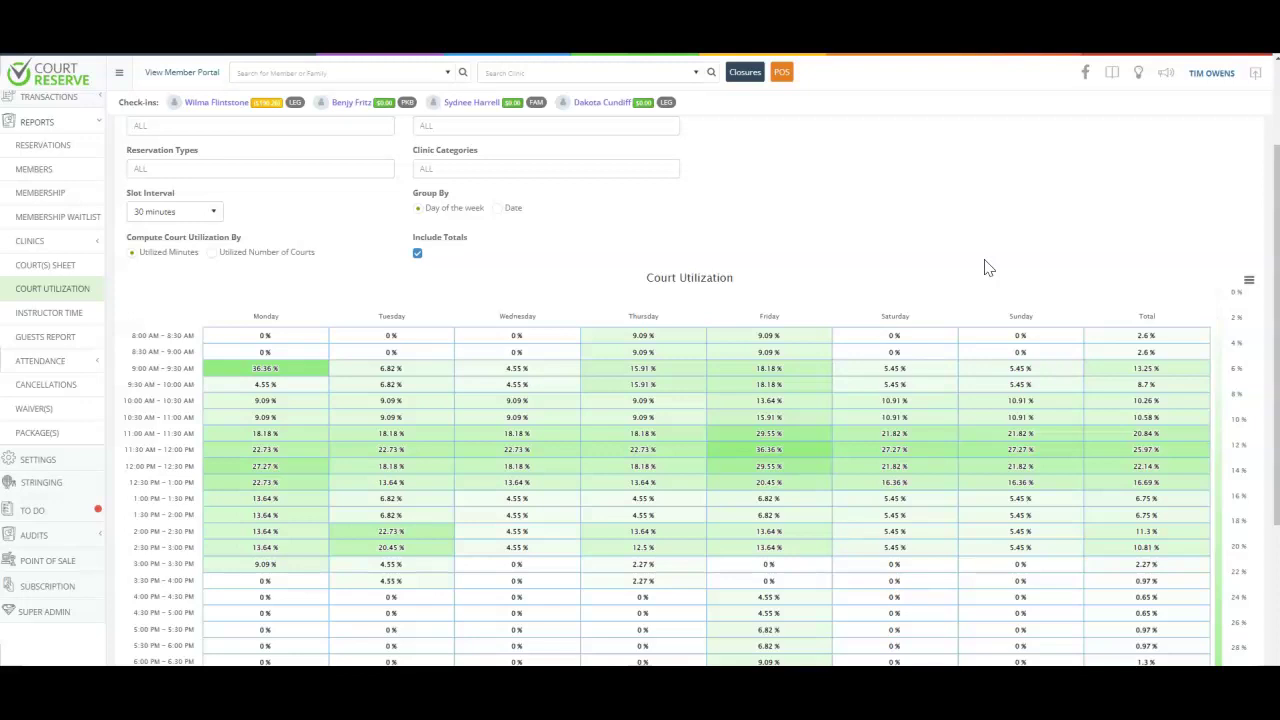
left_click(68, 314)
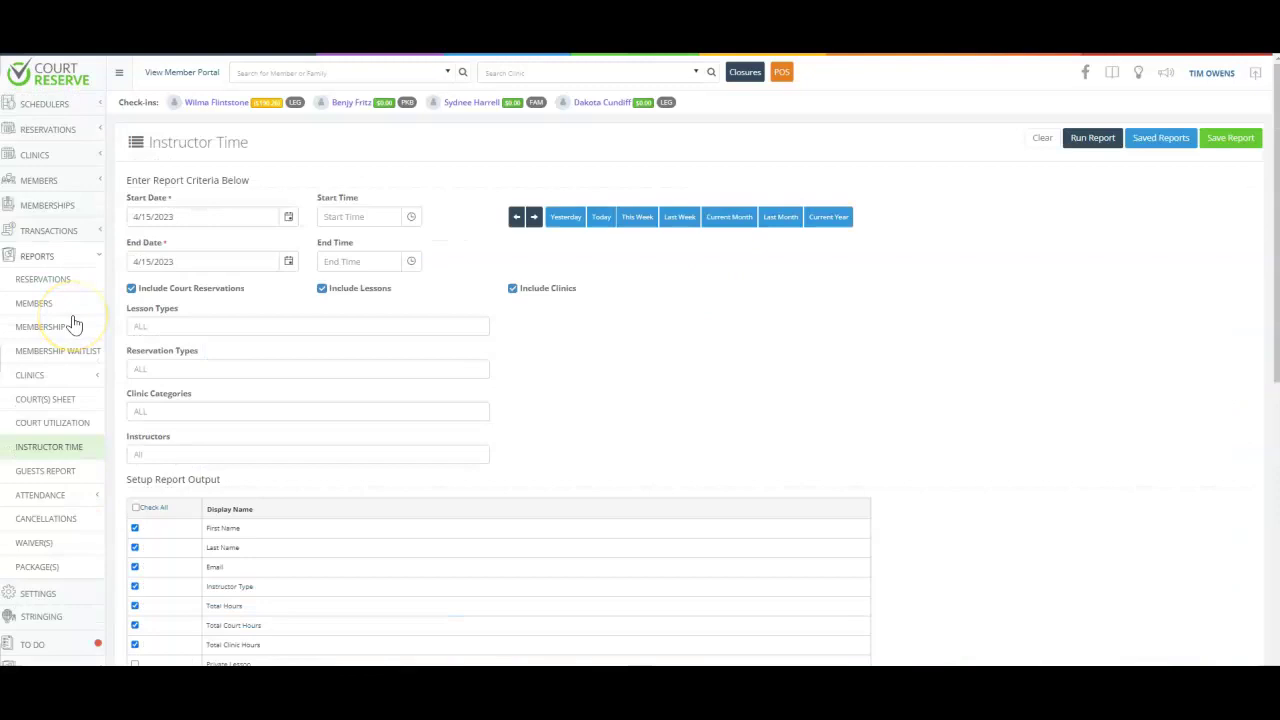
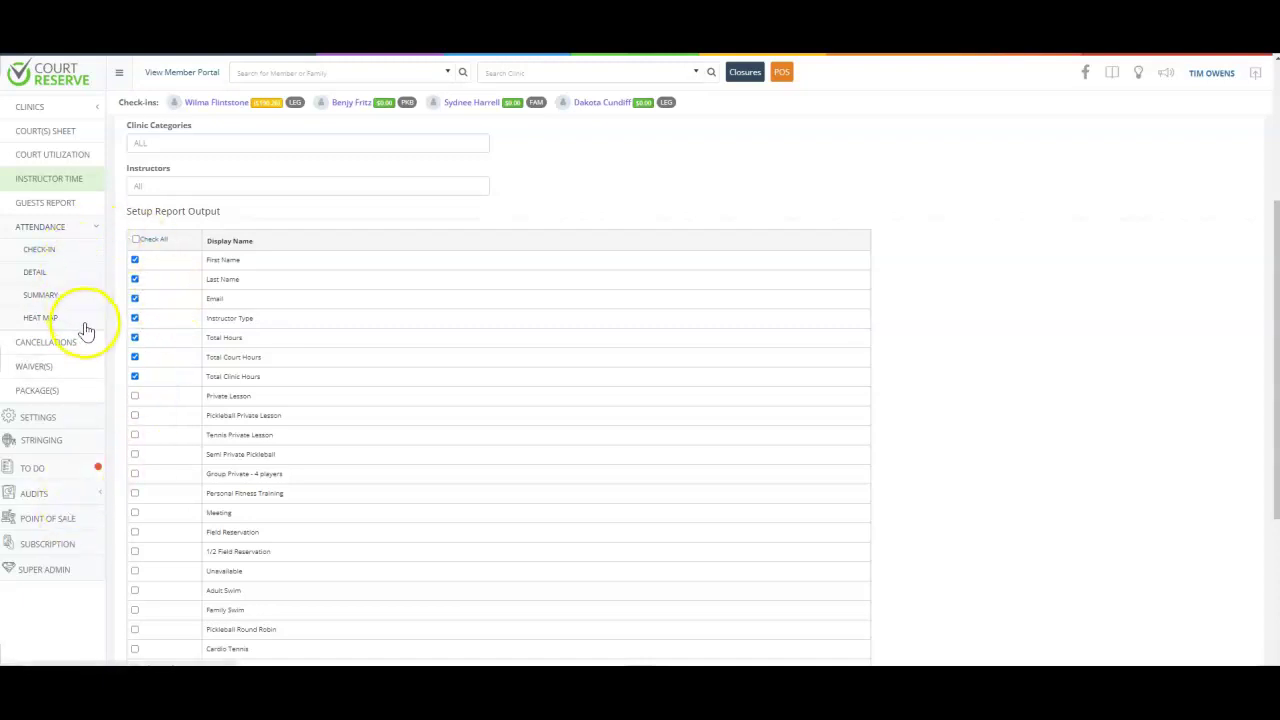
- Open the point of sale and add one Fruit Drink and one Granola Bar to the shopping cart
left_click(782, 74)
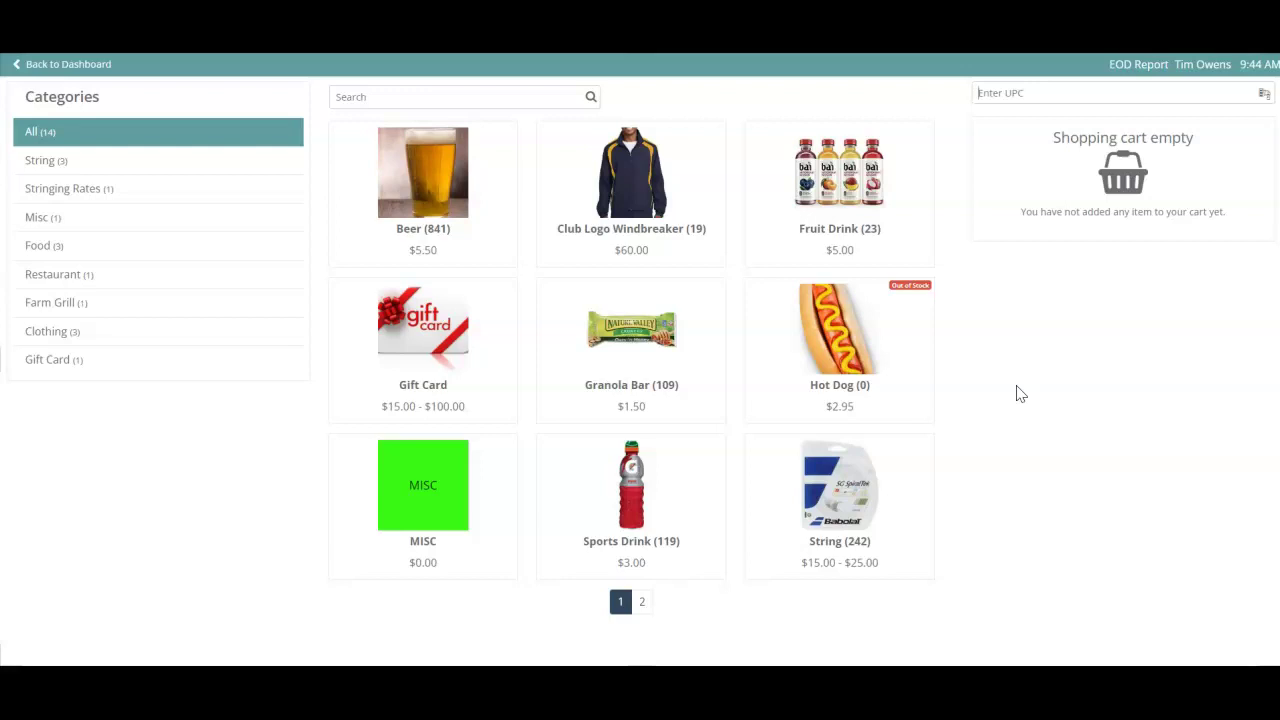
left_click(903, 249)
left_click(810, 229)
left_click(667, 336)
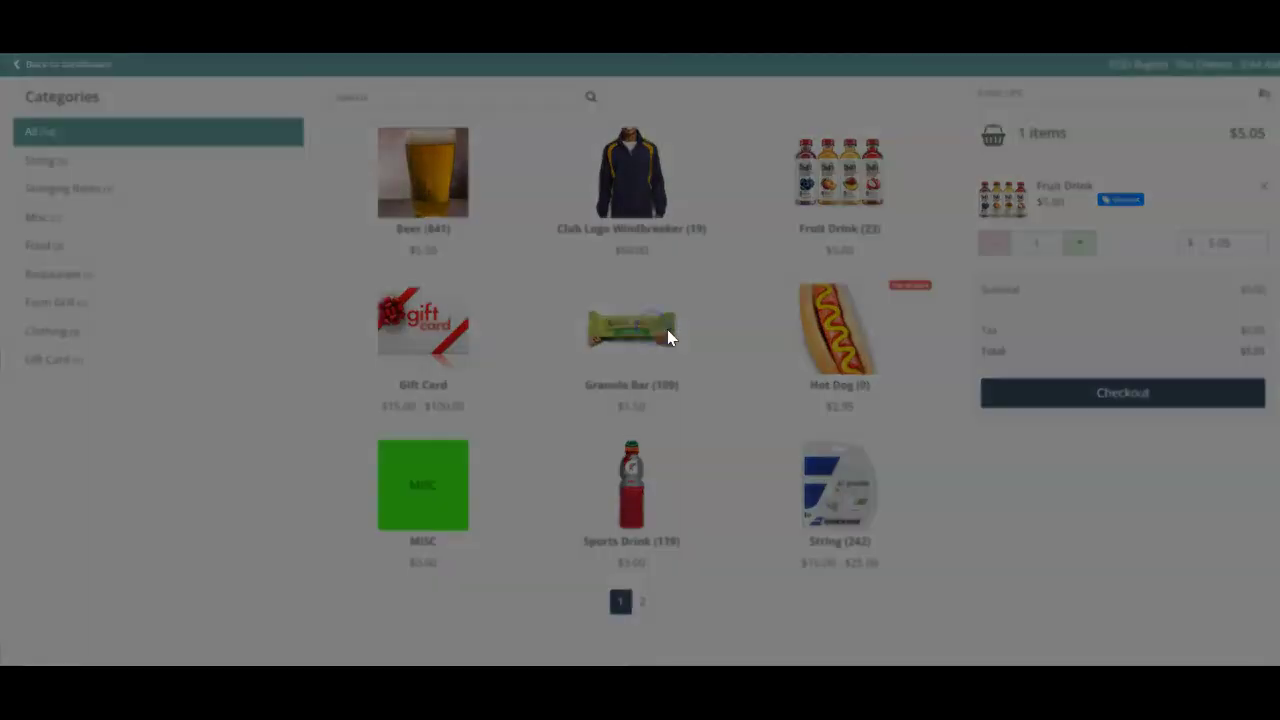
left_click(740, 228)
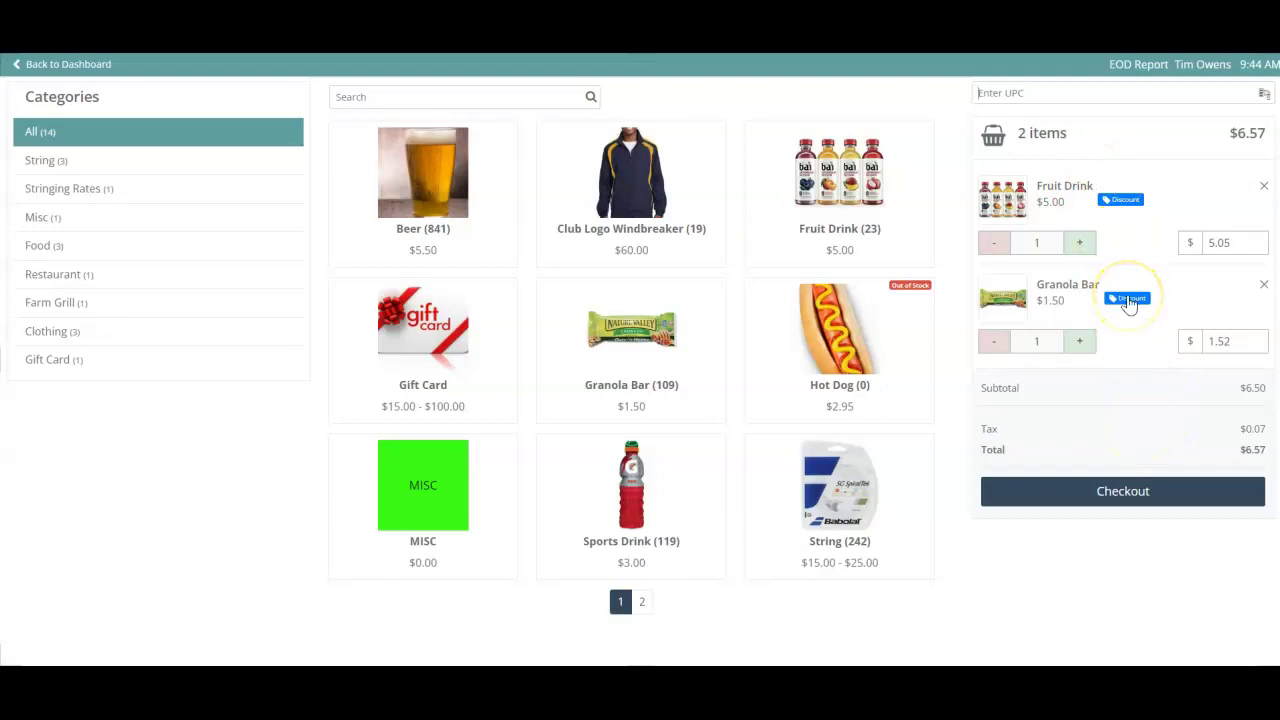
- Check out the cart and assign the sale to the member by searching for their name
left_click(1143, 491)
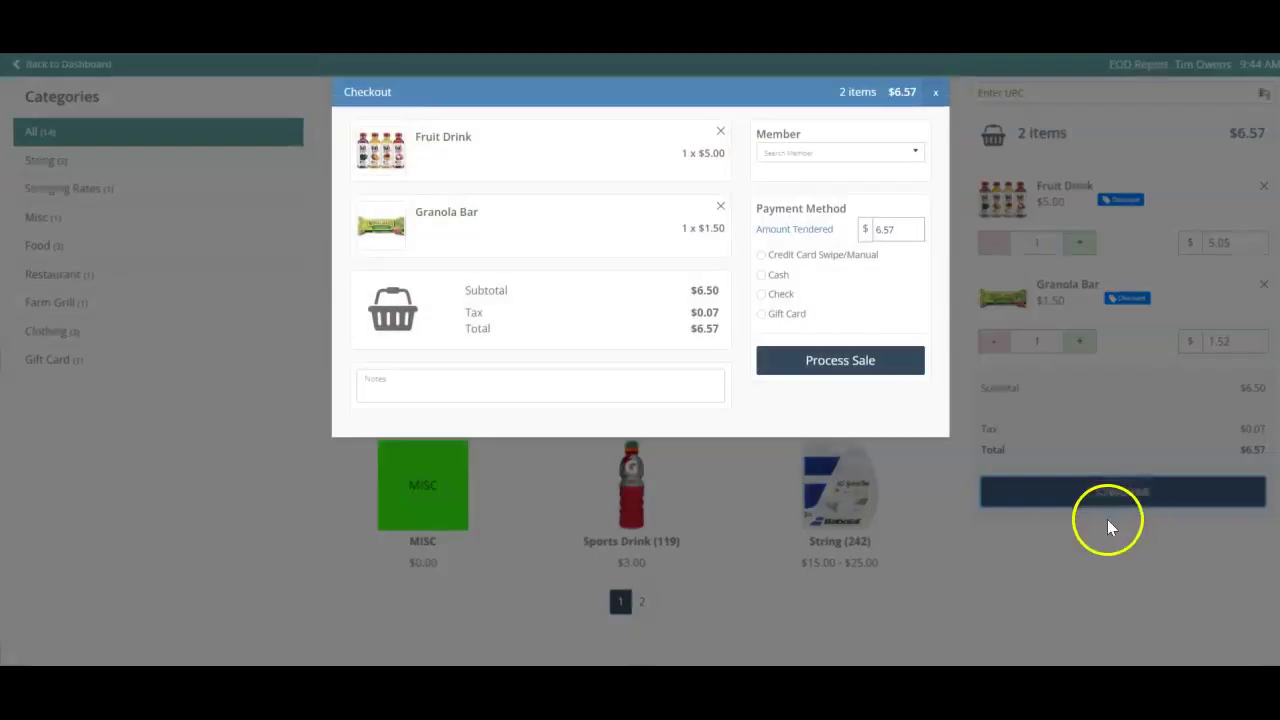
left_click(788, 157)
type("tim")
left_click(779, 191)
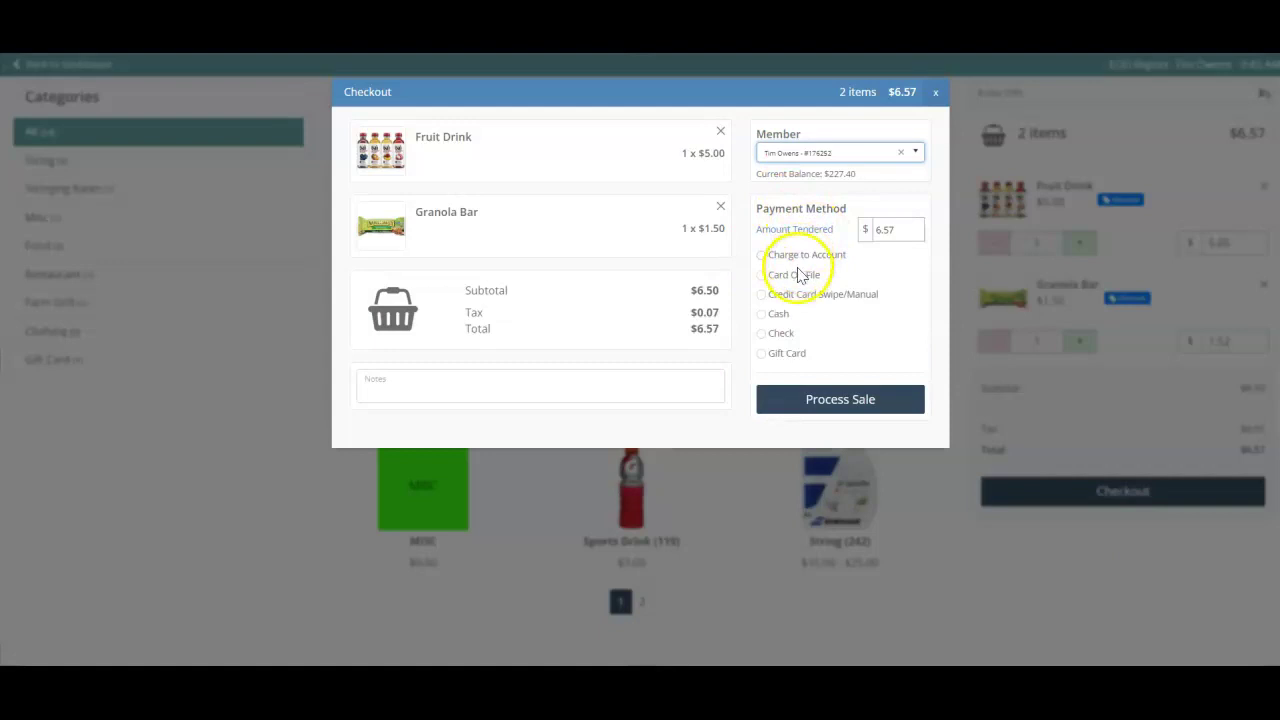
- Set the amount tendered to $7.00 with Cash as the payment method
left_click_drag(908, 229, 850, 233)
type("7.00")
left_click(775, 312)
left_click(927, 401)
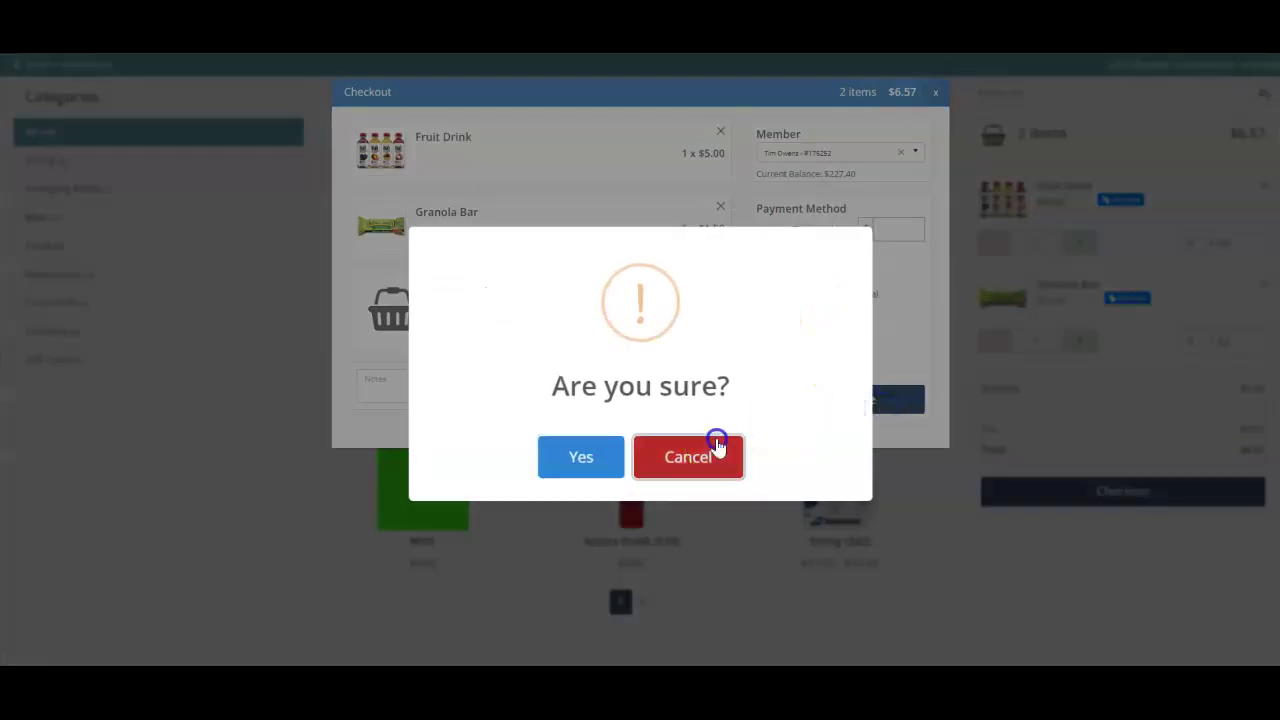
left_click(717, 443)
left_click(897, 224)
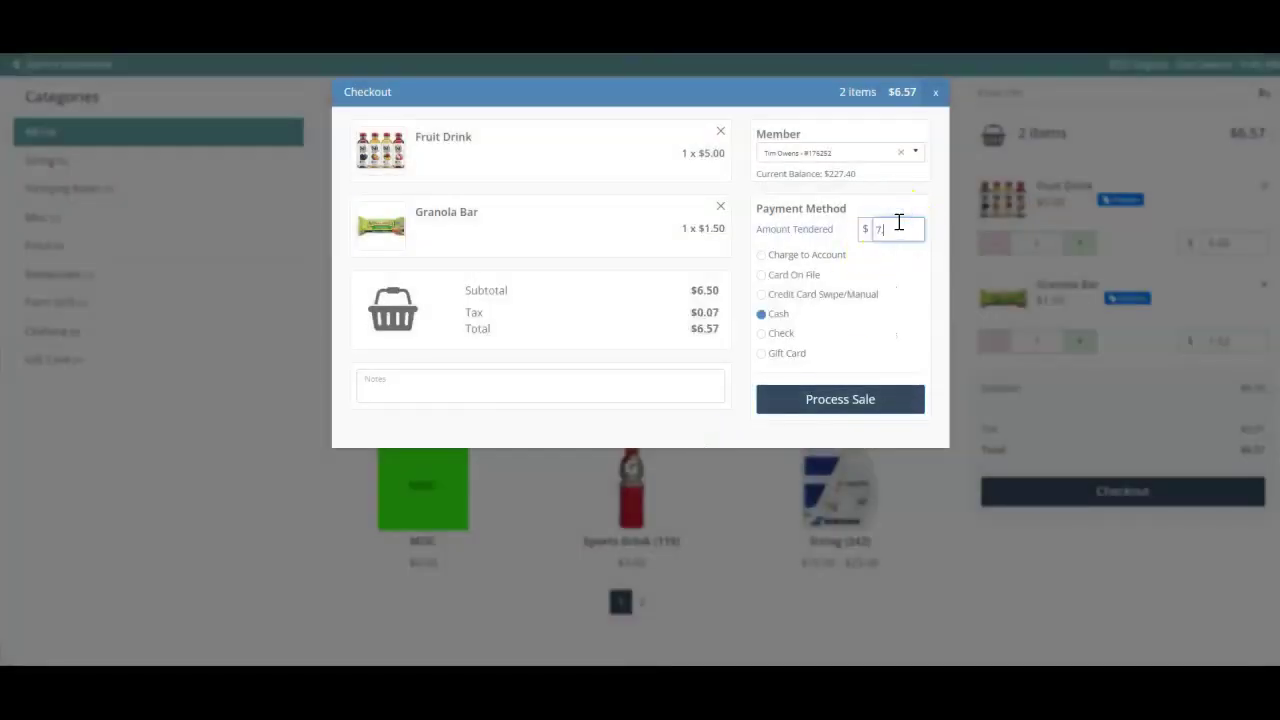
left_click(873, 313)
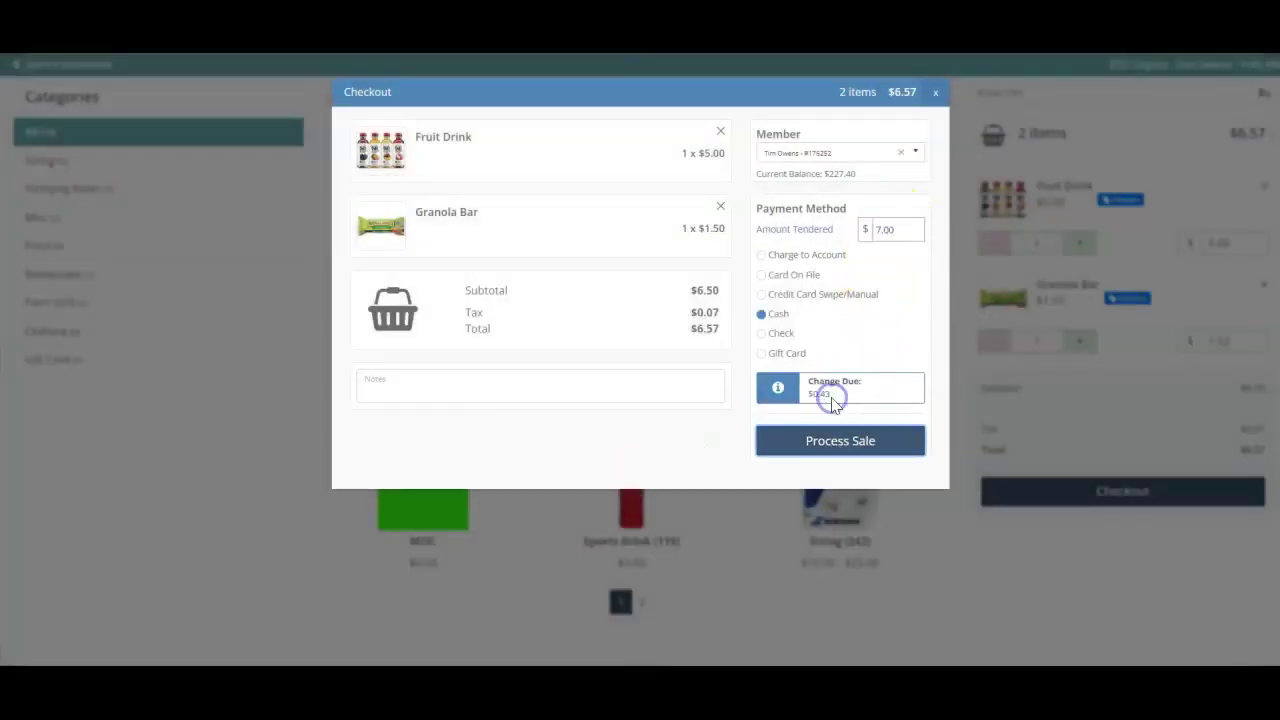
- Process the cash sale and close the payment message without opening the receipt
left_click(818, 445)
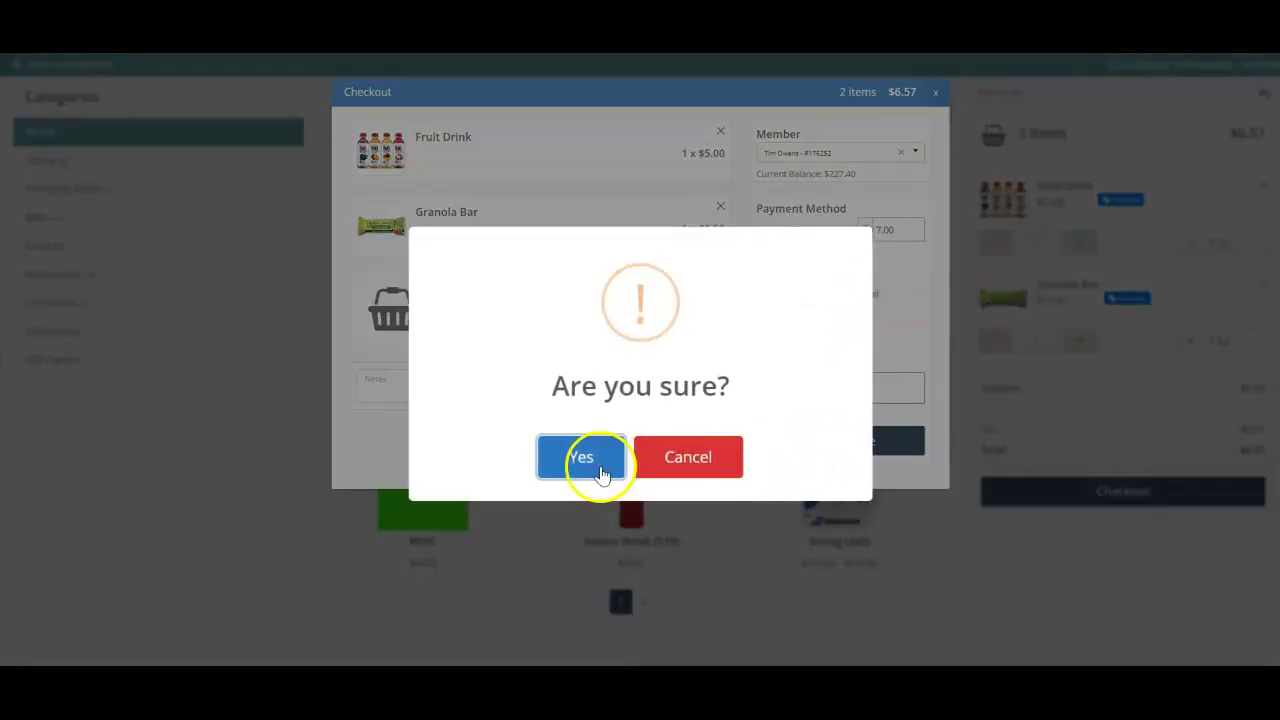
left_click(598, 470)
left_click(590, 470)
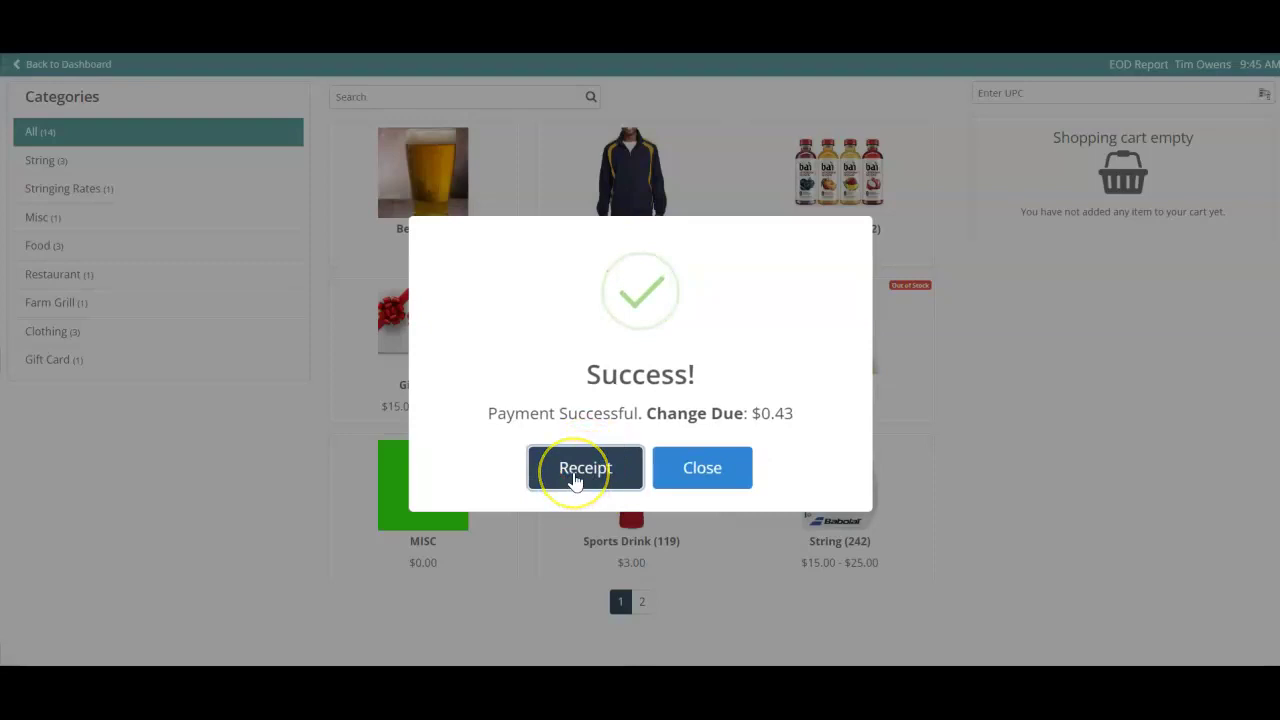
left_click(723, 477)
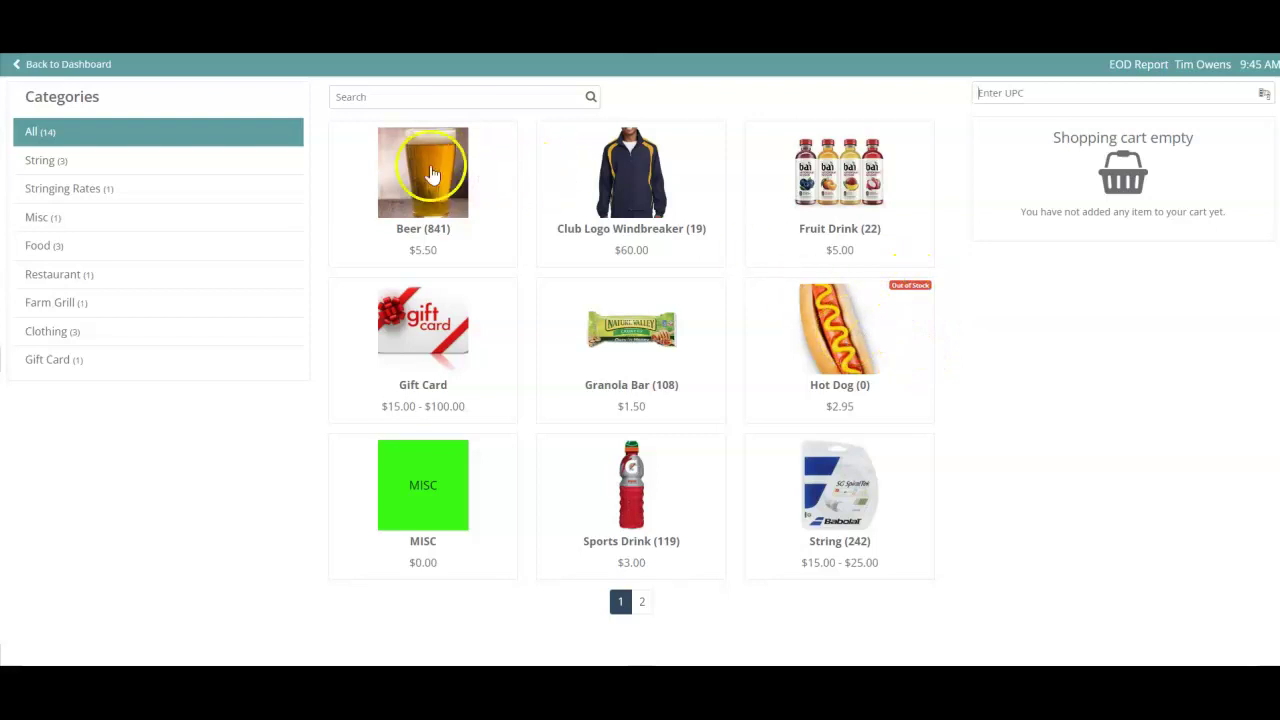
- Leave the point of sale, review the organization settings and view the global announcements
left_click(108, 66)
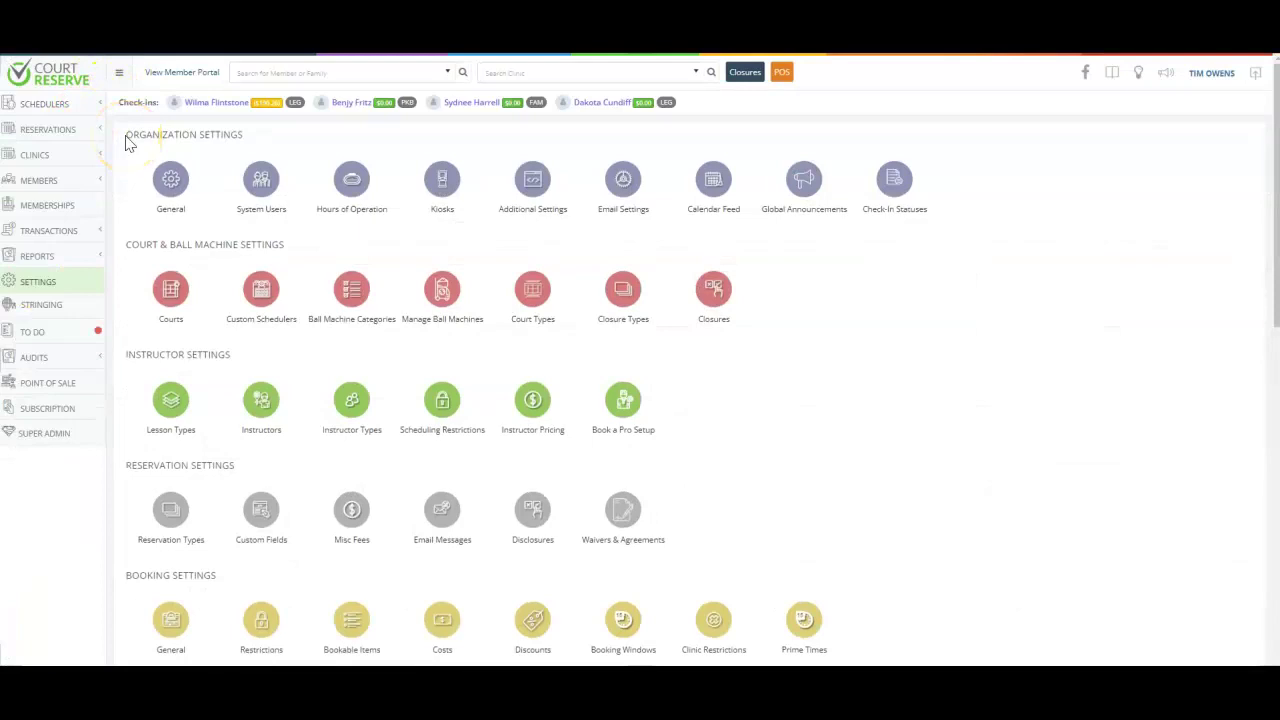
left_click_drag(127, 140, 298, 150)
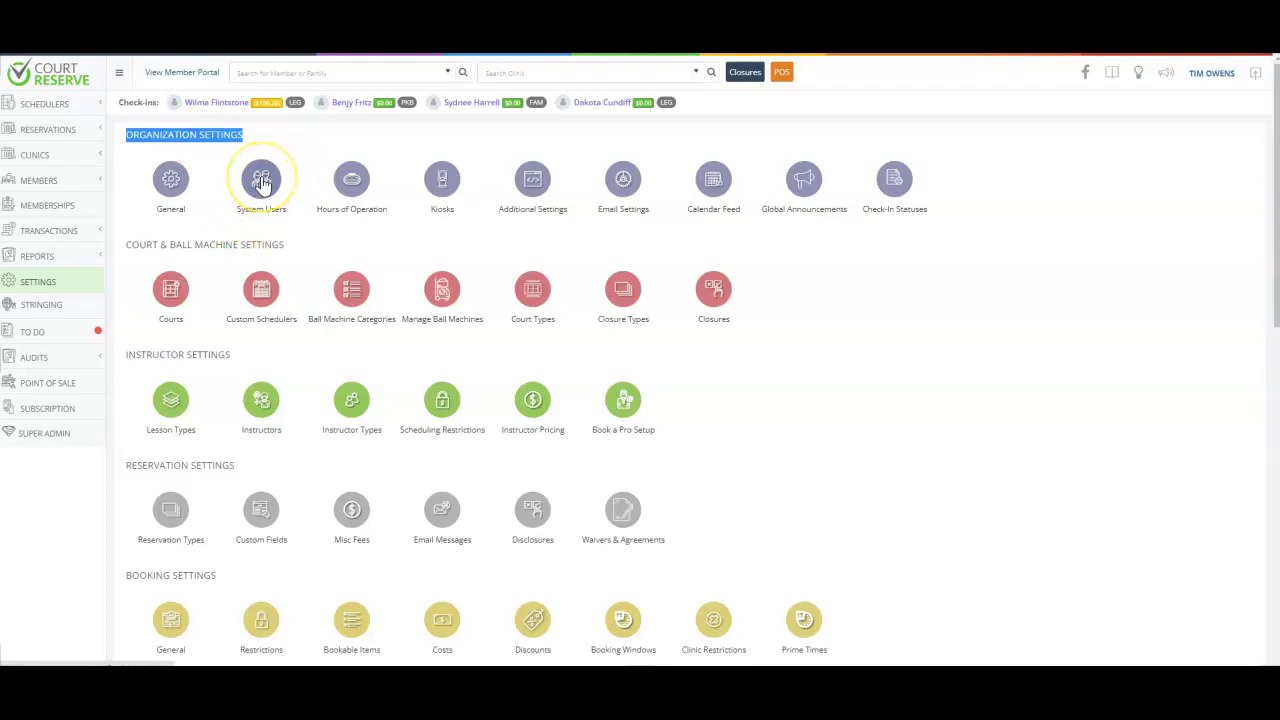
left_click(806, 180)
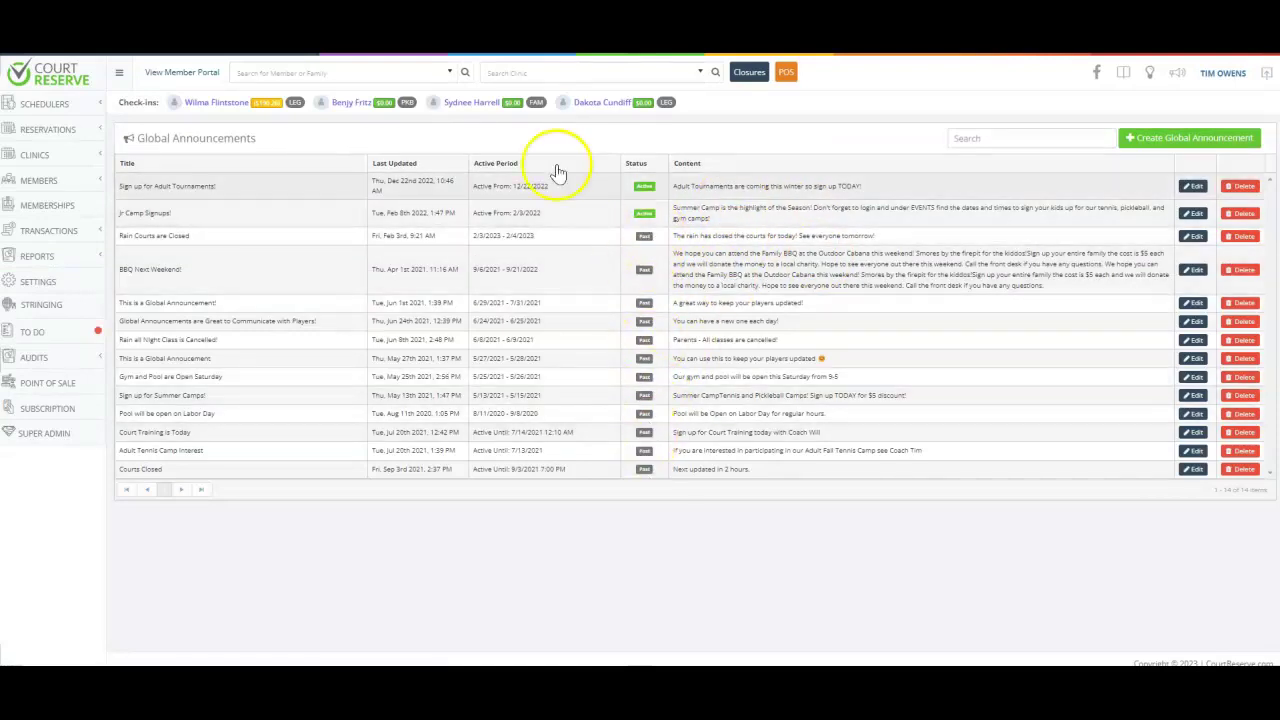
- Locate the instructor settings and view the list of lesson types with their durations and player limits
left_click(88, 288)
scroll(263, 220, "down", 2)
triple_click(263, 220)
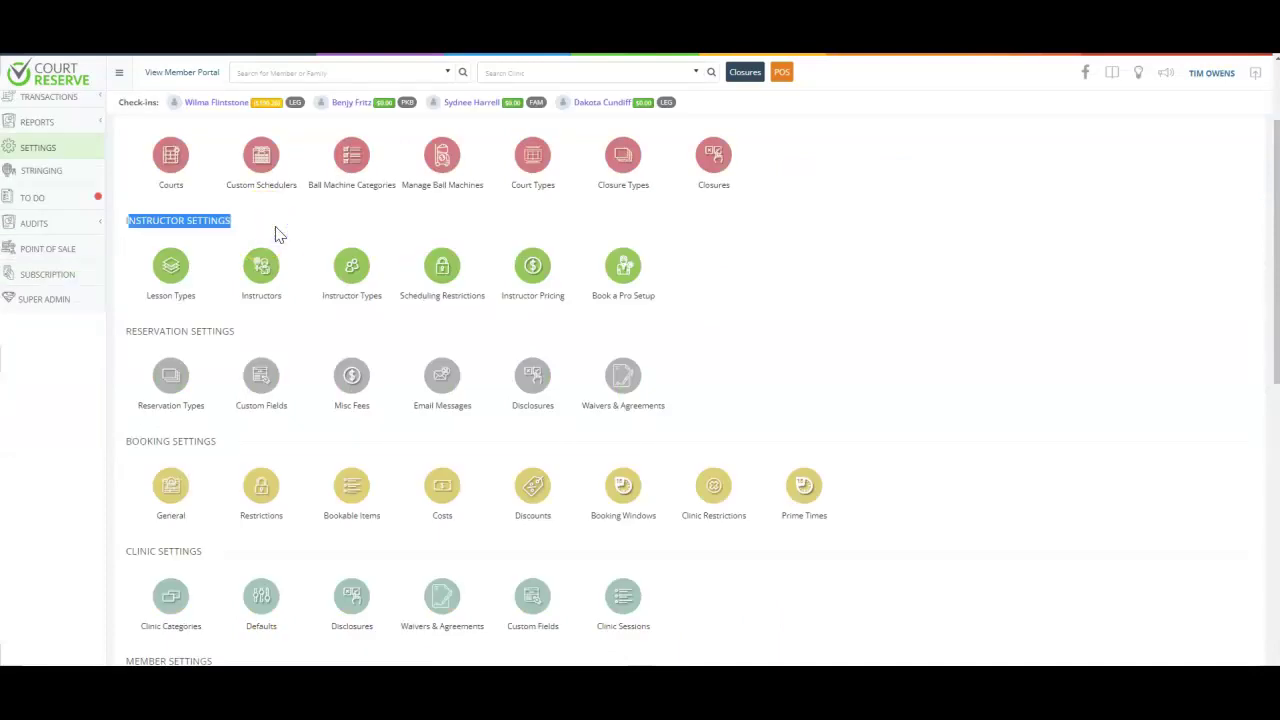
left_click(171, 266)
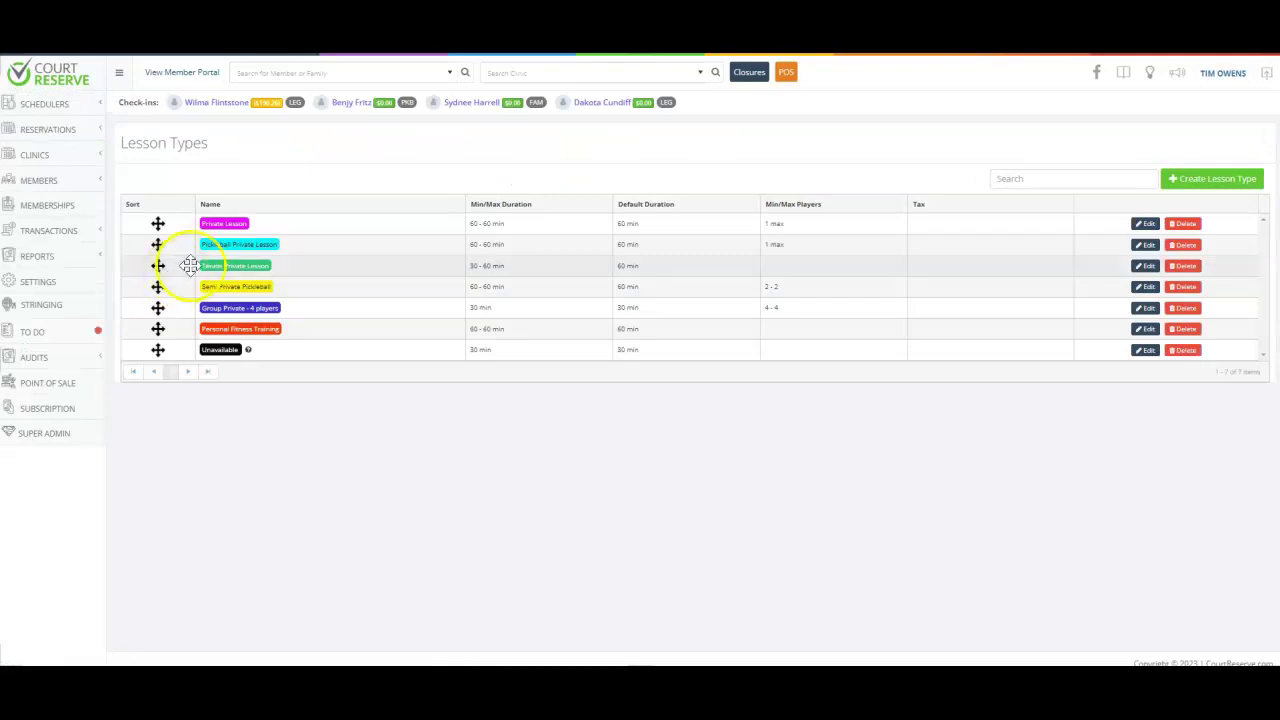
- View one coach's instructor pricing per membership type and look through the lesson types available for filtering
left_click(71, 290)
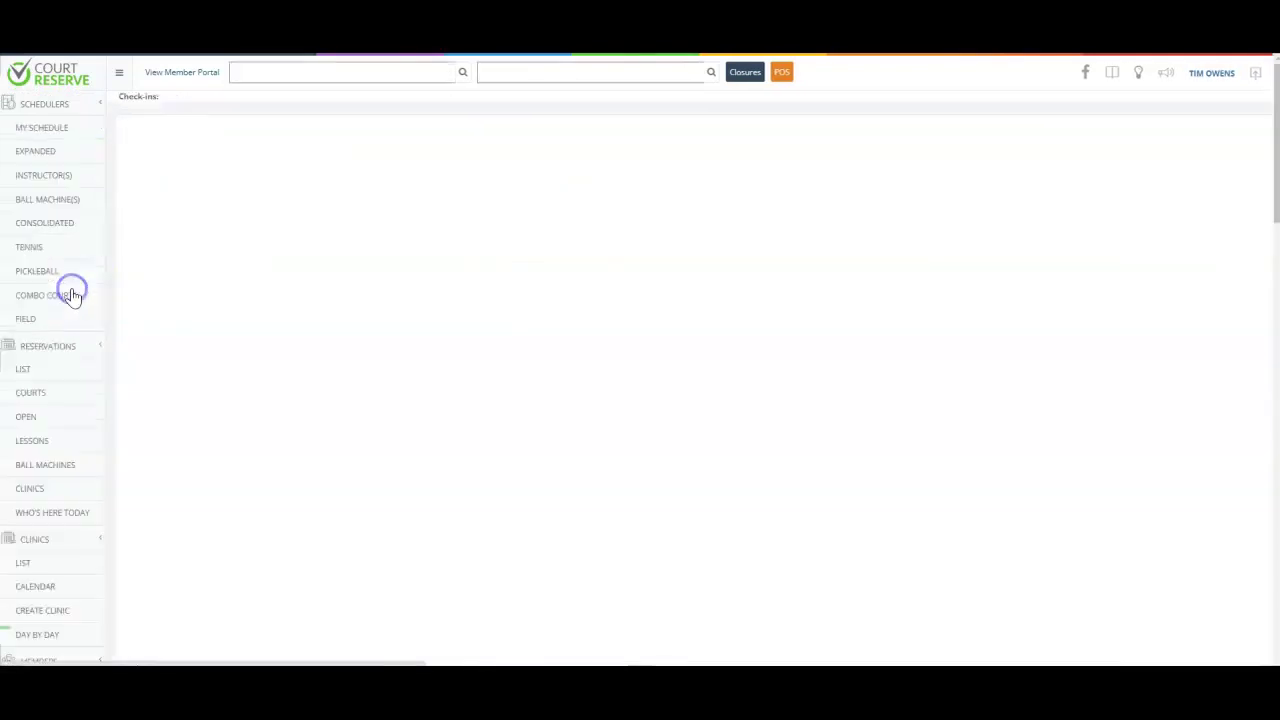
left_click(531, 402)
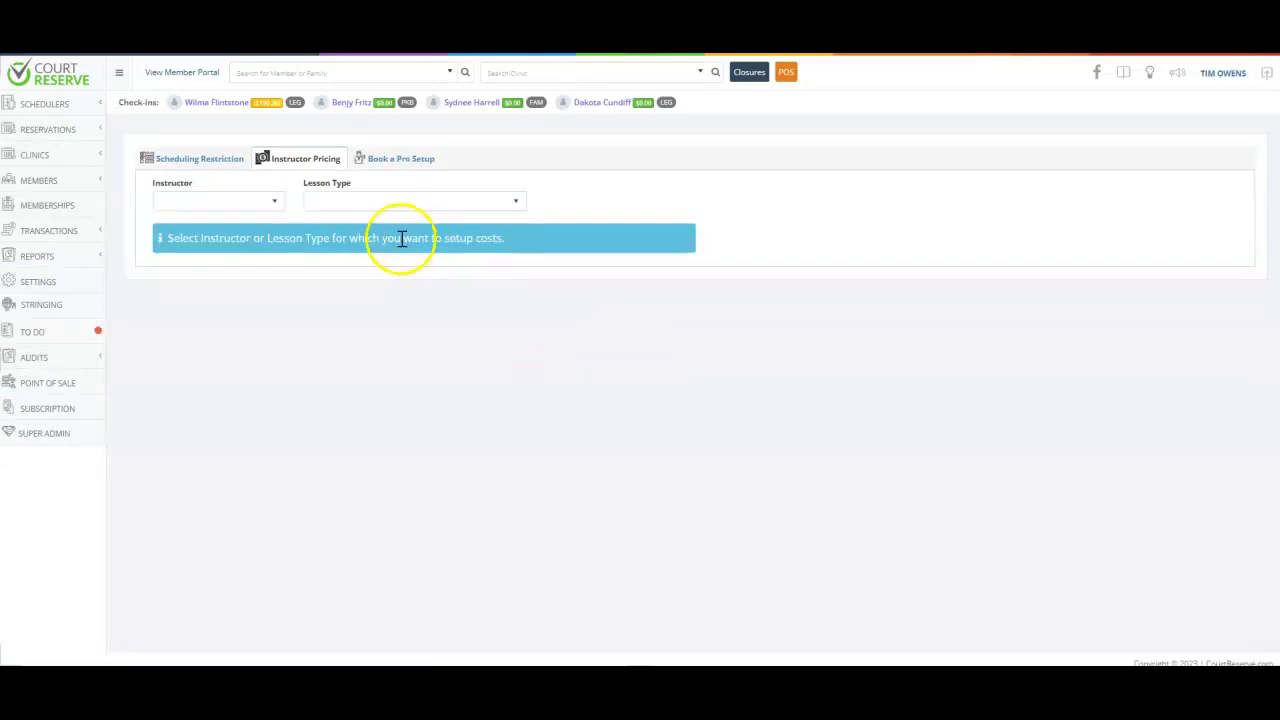
left_click(257, 203)
left_click(215, 283)
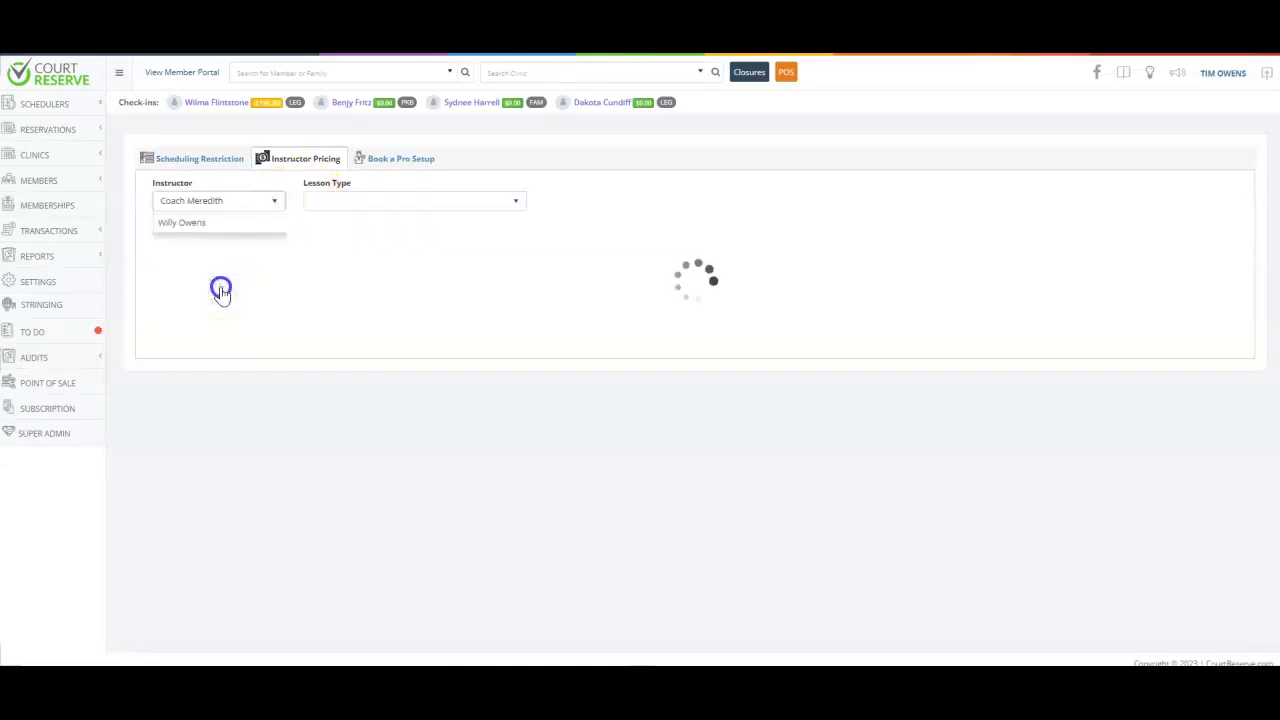
left_click(323, 204)
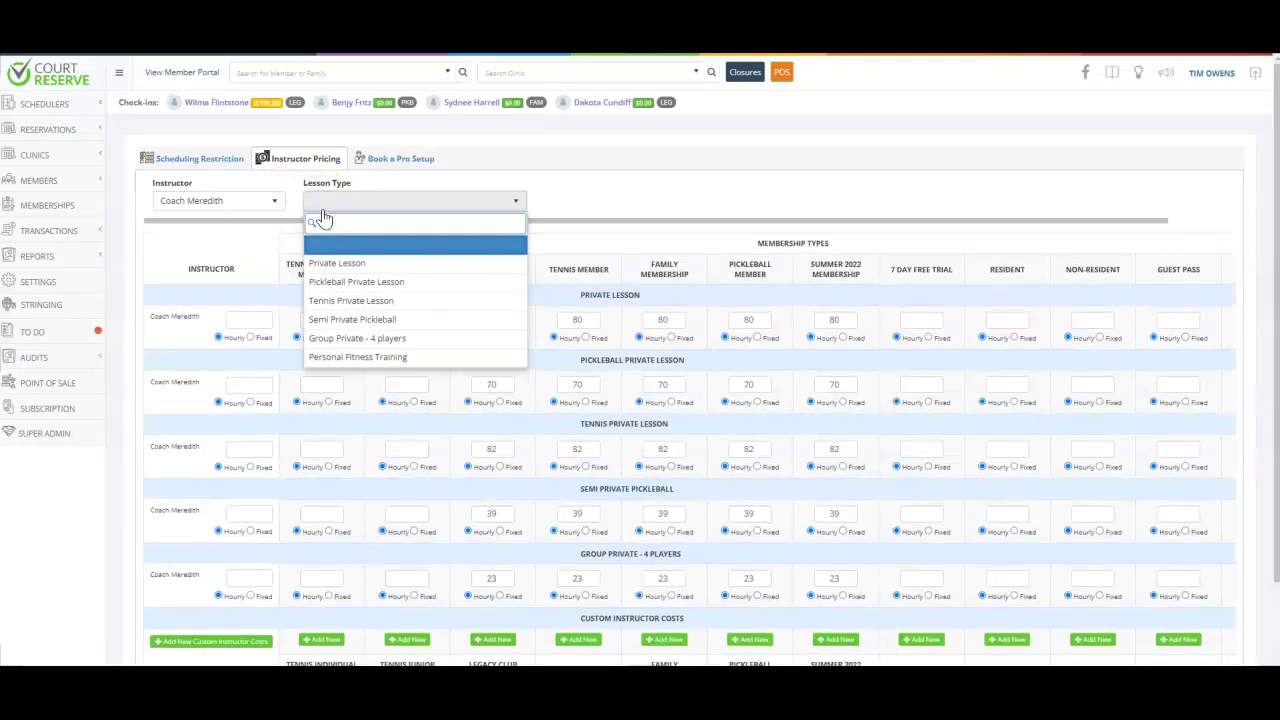
left_click(336, 264)
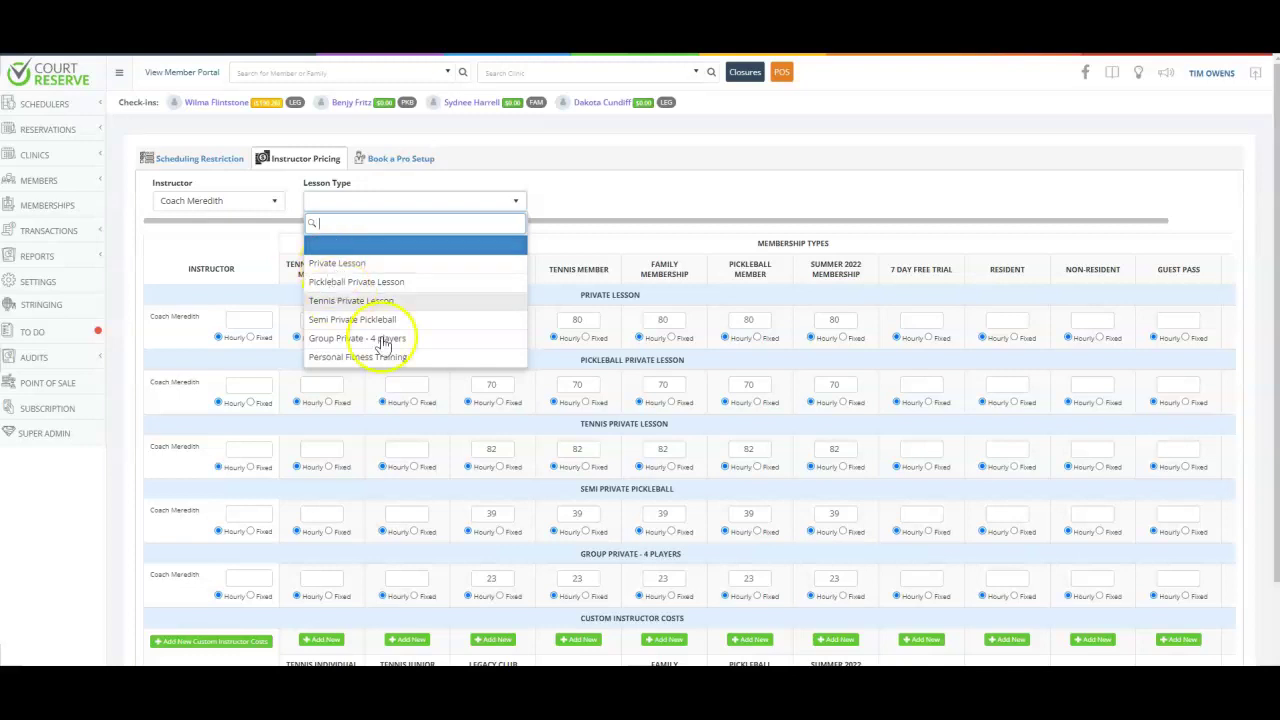
scroll(626, 414, "down", 1)
scroll(626, 414, "up", 1)
scroll(626, 414, "up", 1)
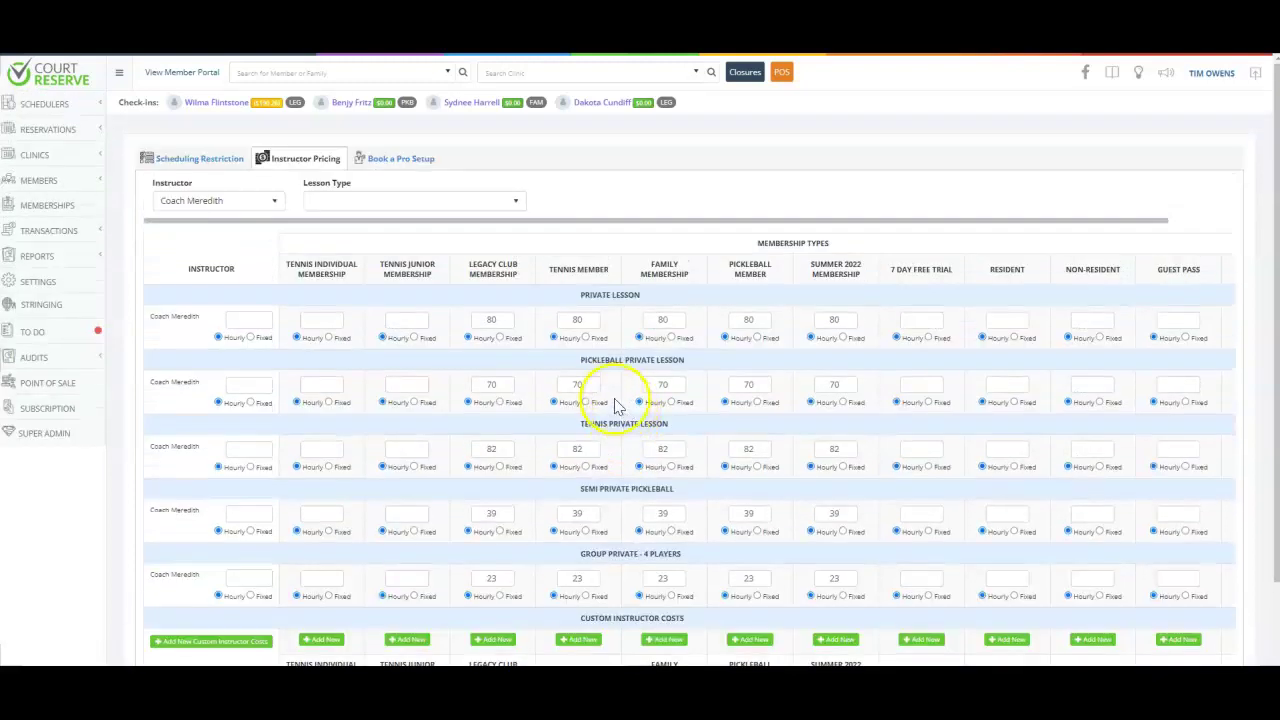
- Return to the organization settings, open the general booking settings and review the booking and reservation edit rules per membership type
left_click(48, 290)
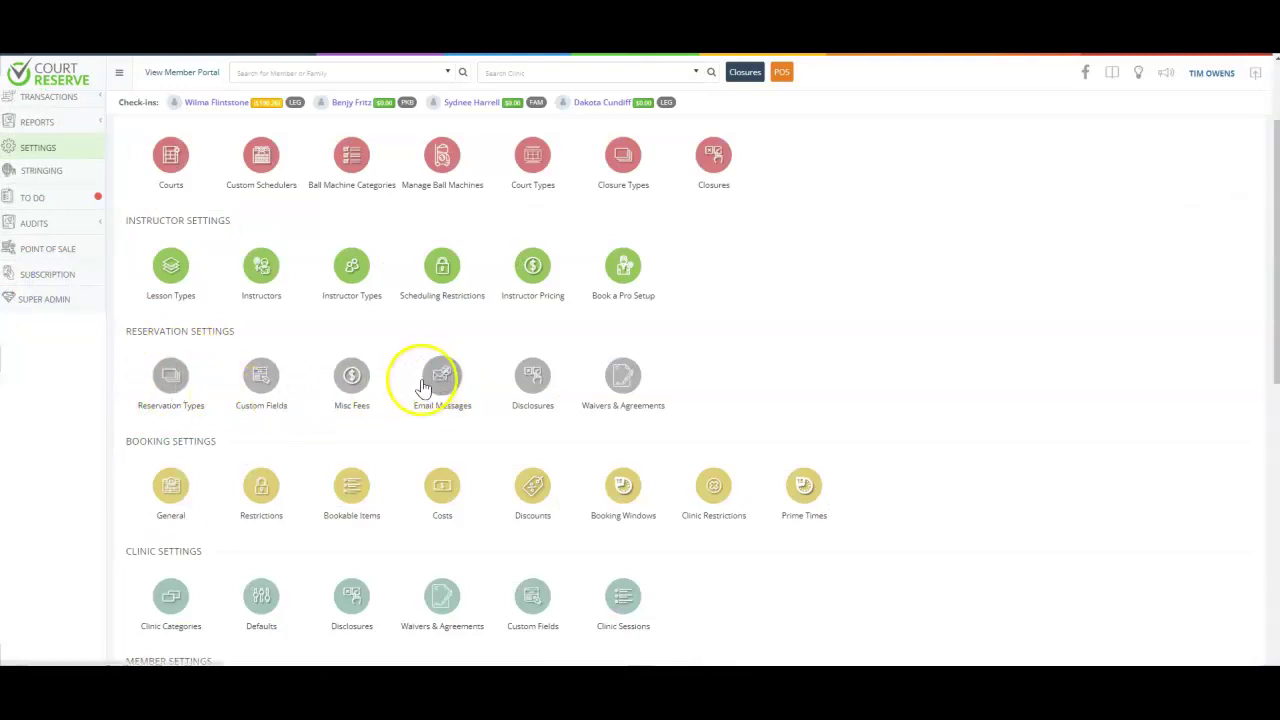
scroll(260, 263, "down", 2)
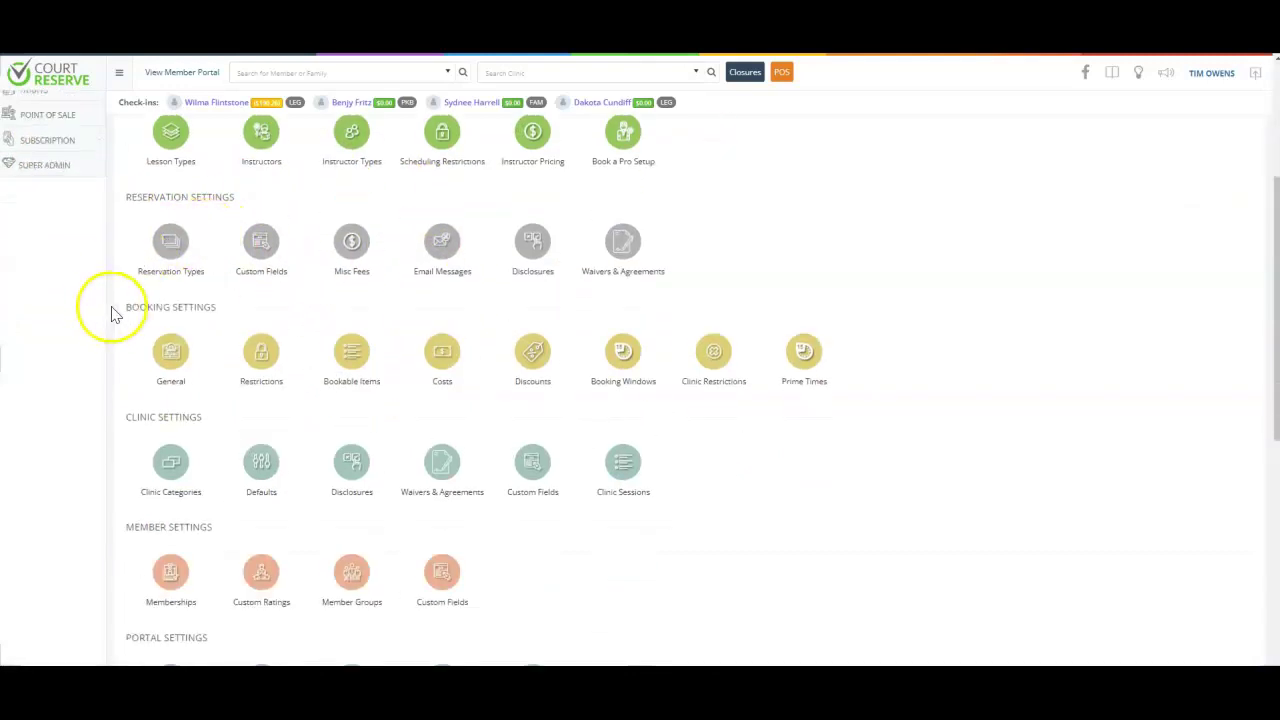
left_click_drag(122, 312, 240, 306)
left_click(171, 355)
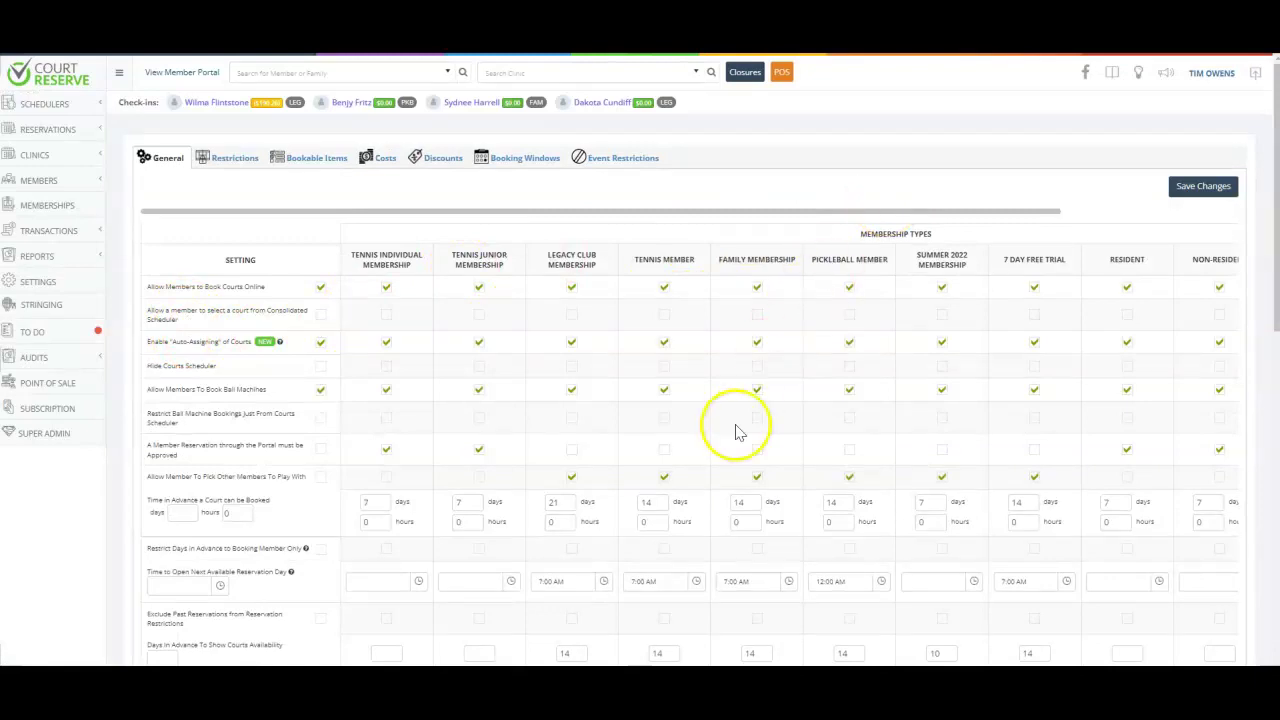
scroll(537, 386, "down", 1)
scroll(537, 386, "down", 1)
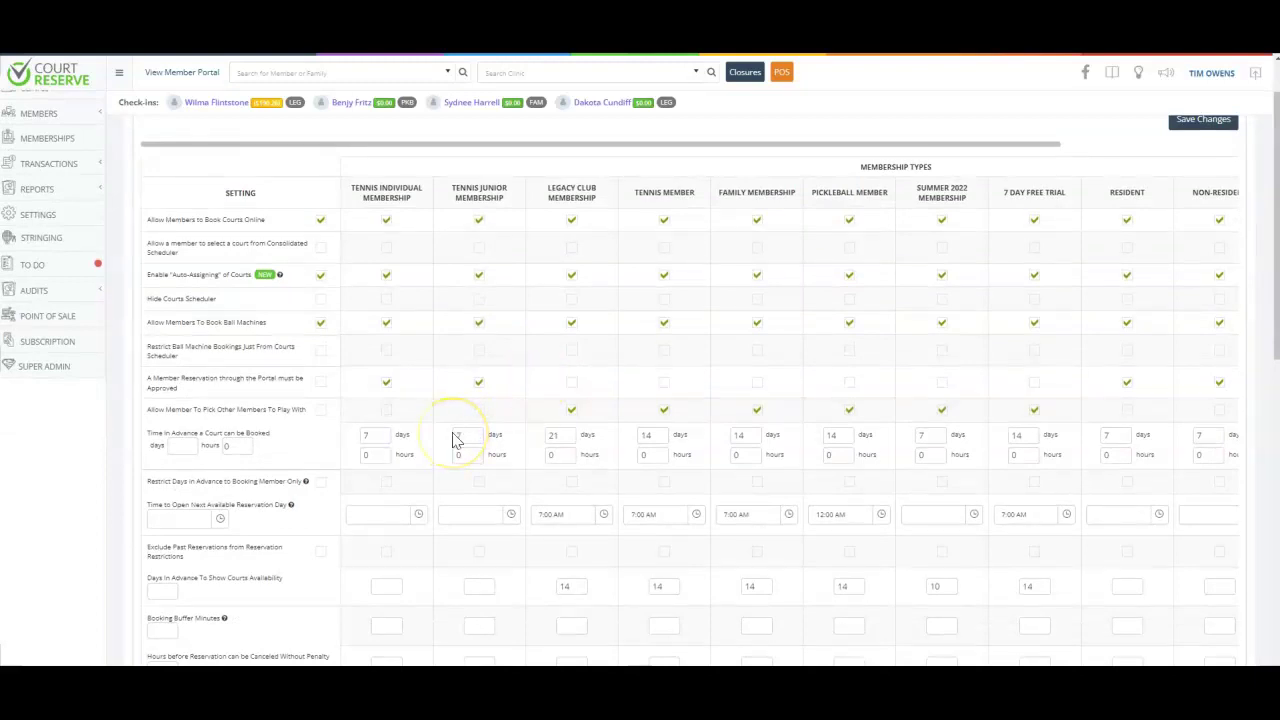
scroll(455, 440, "down", 2)
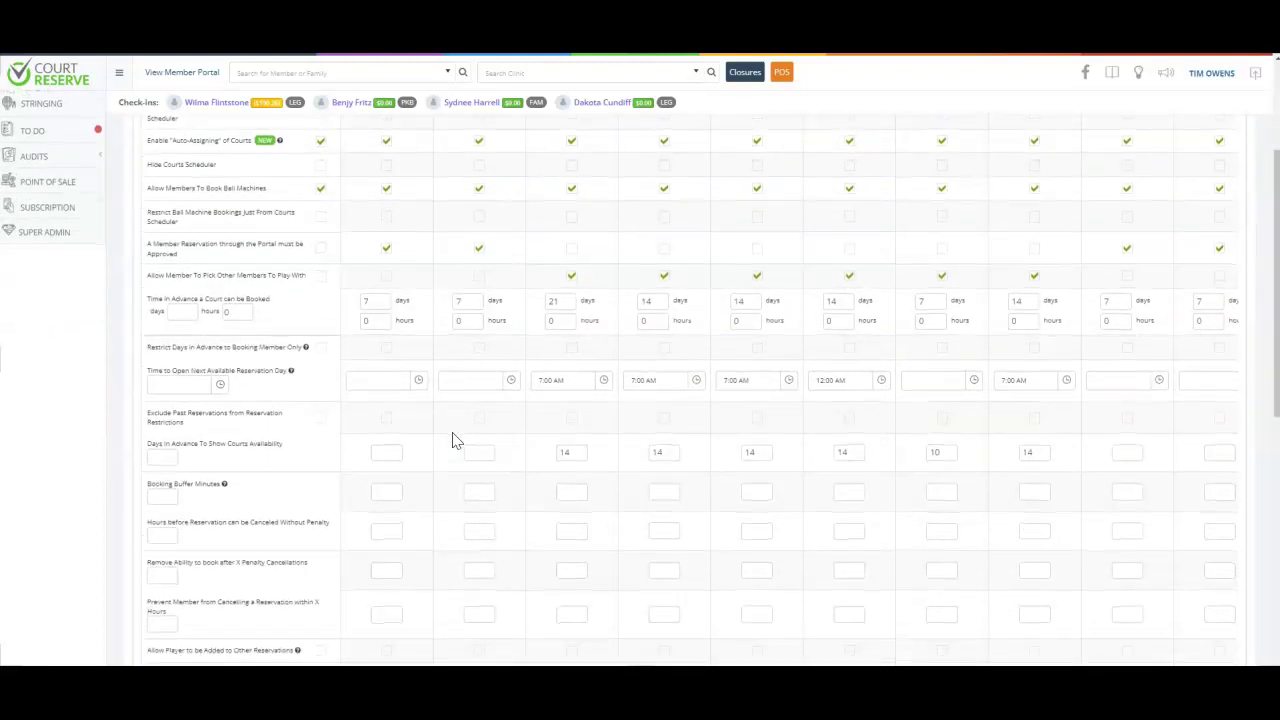
scroll(455, 440, "down", 4)
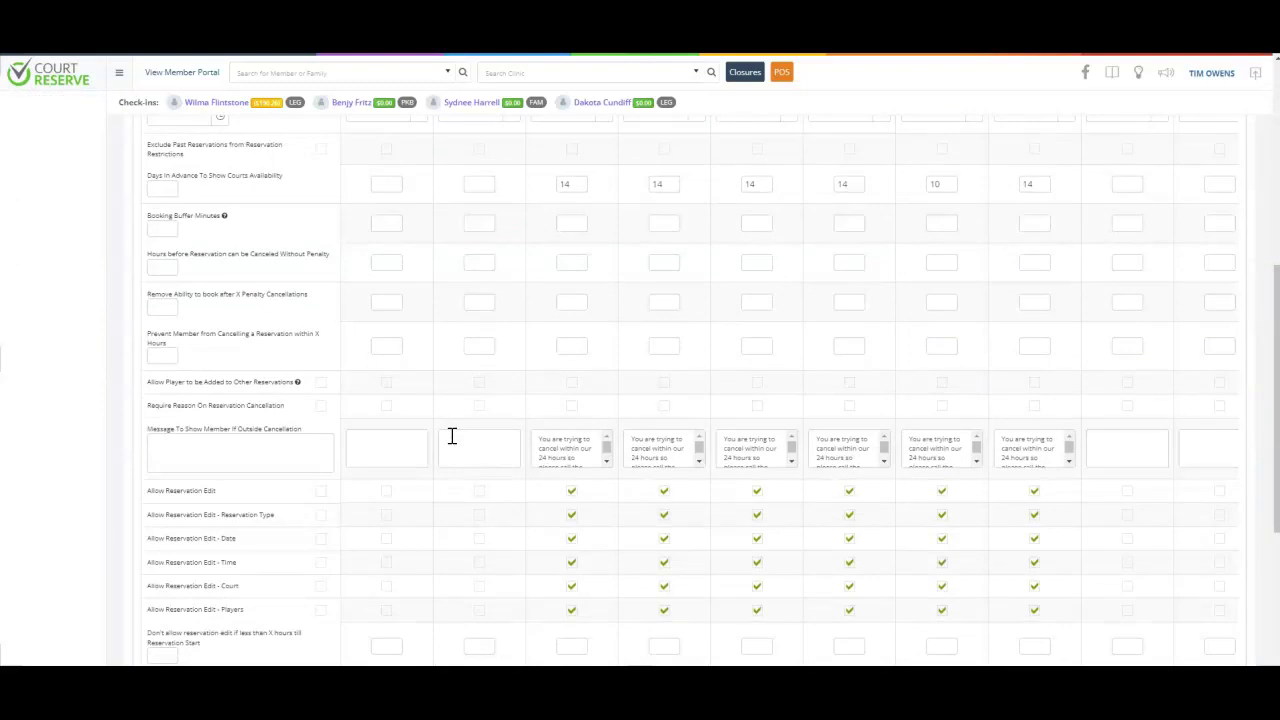
scroll(483, 346, "down", 3)
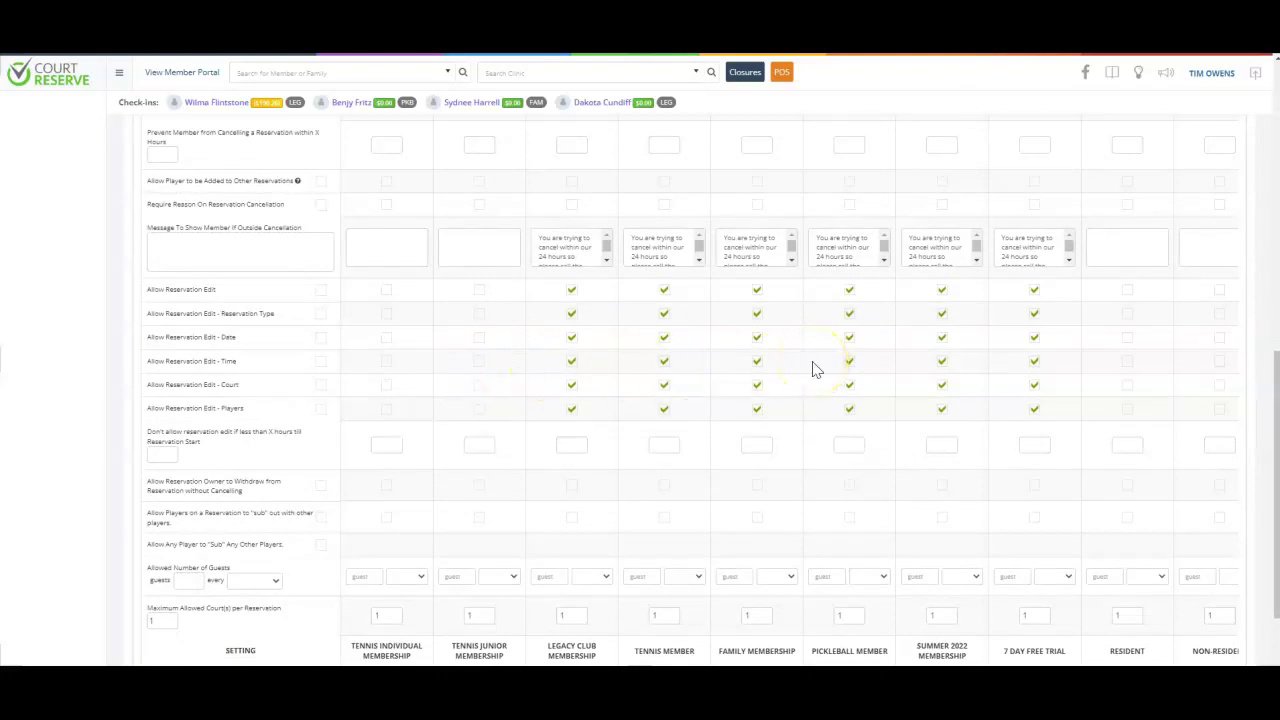
scroll(790, 366, "down", 2)
scroll(766, 363, "up", 12)
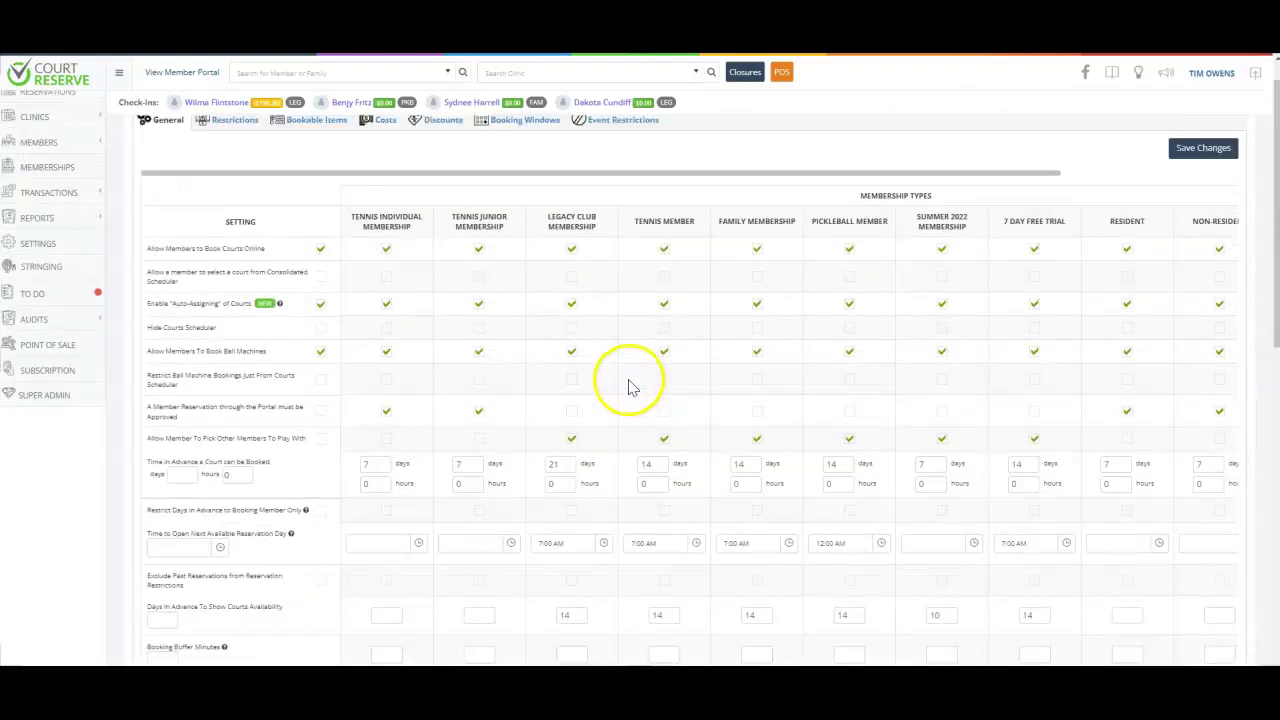
- View the booking restrictions, expand the limits per court type and review them down to the reservation count limits
left_click(241, 165)
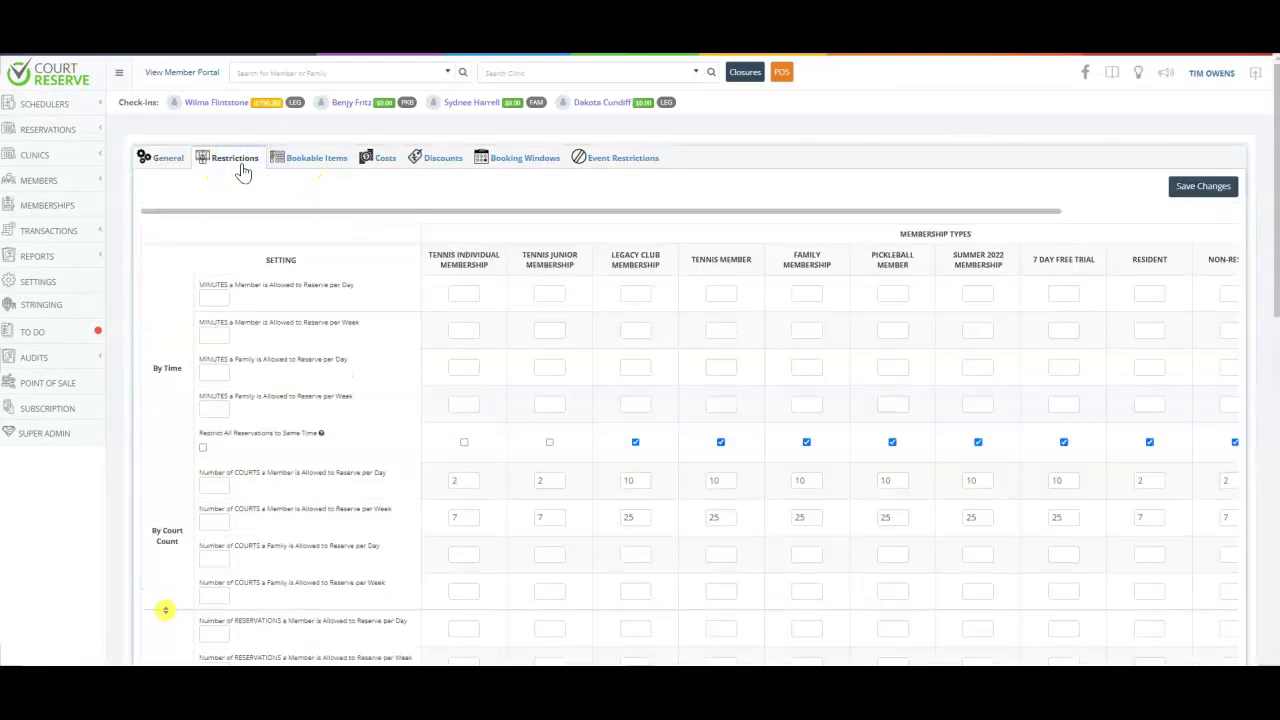
scroll(465, 275, "down", 1)
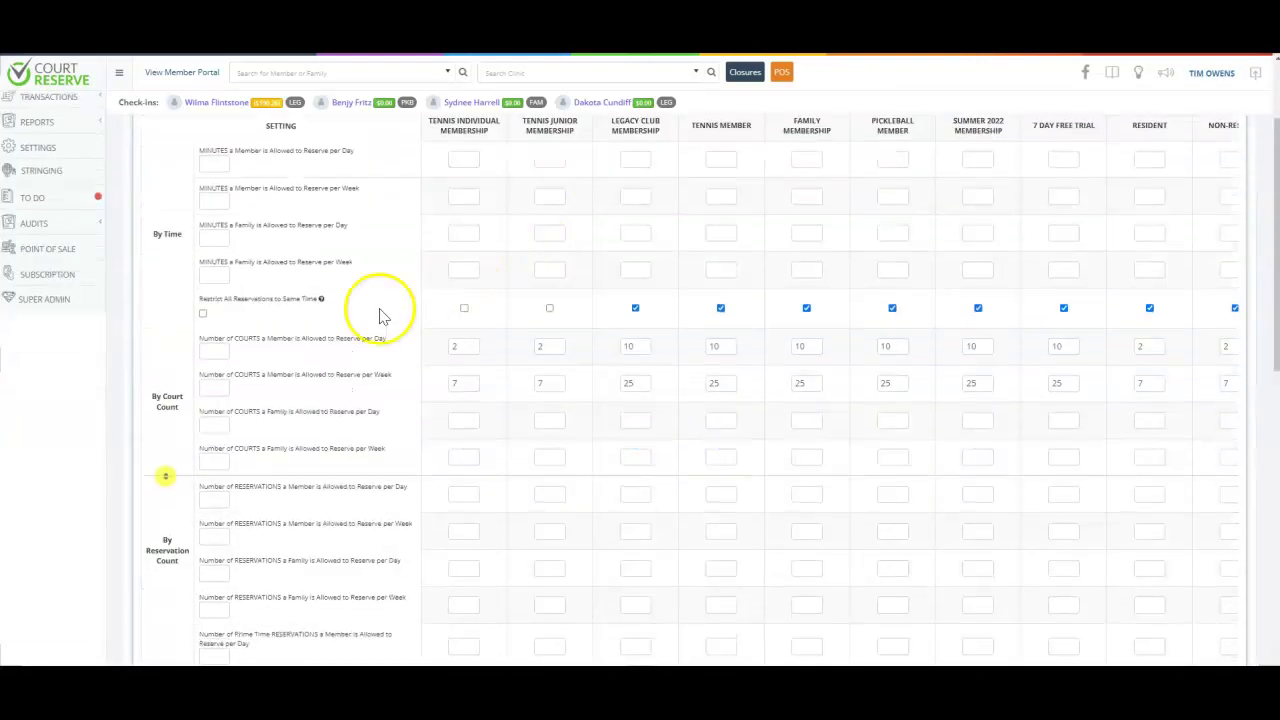
left_click(165, 478)
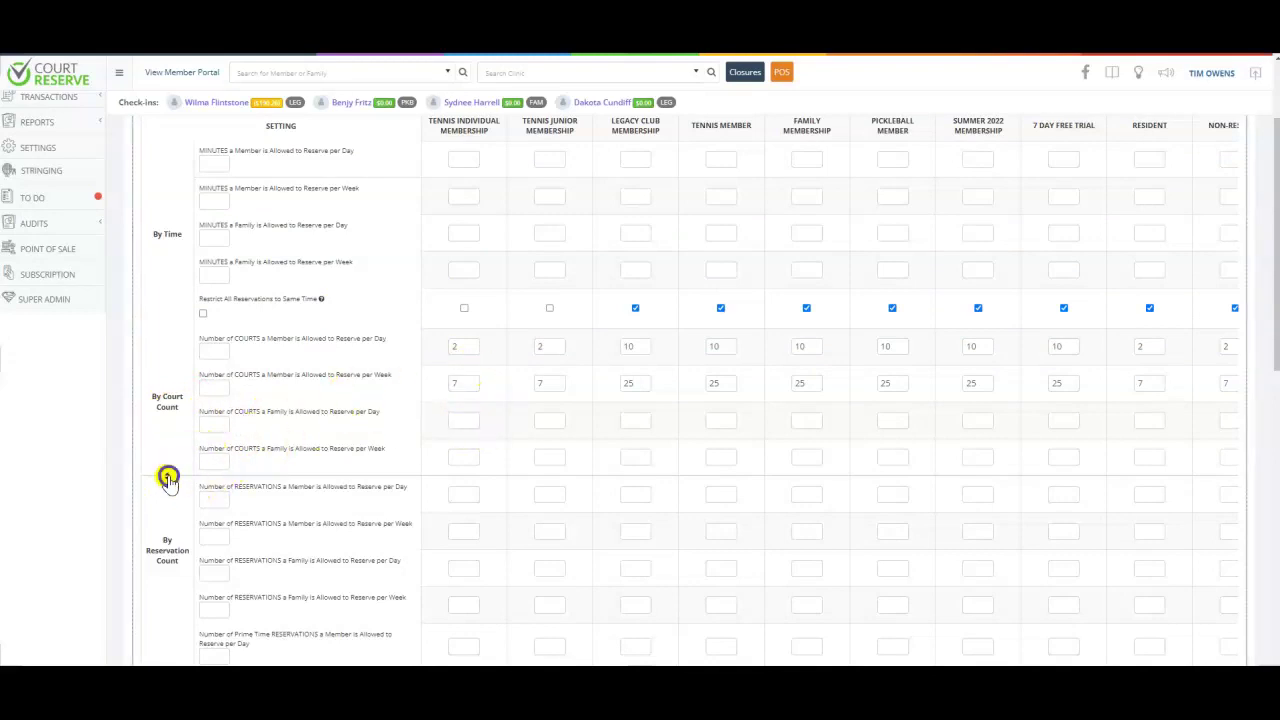
scroll(170, 465, "down", 3)
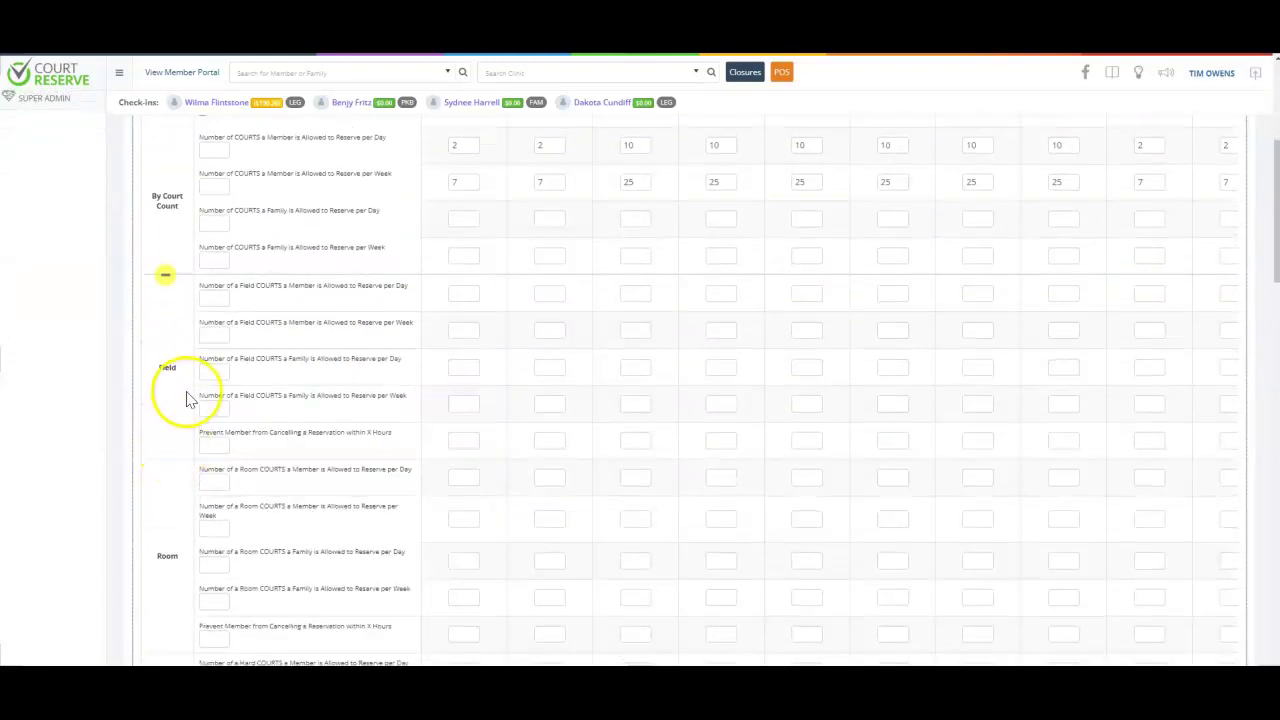
scroll(170, 413, "down", 2)
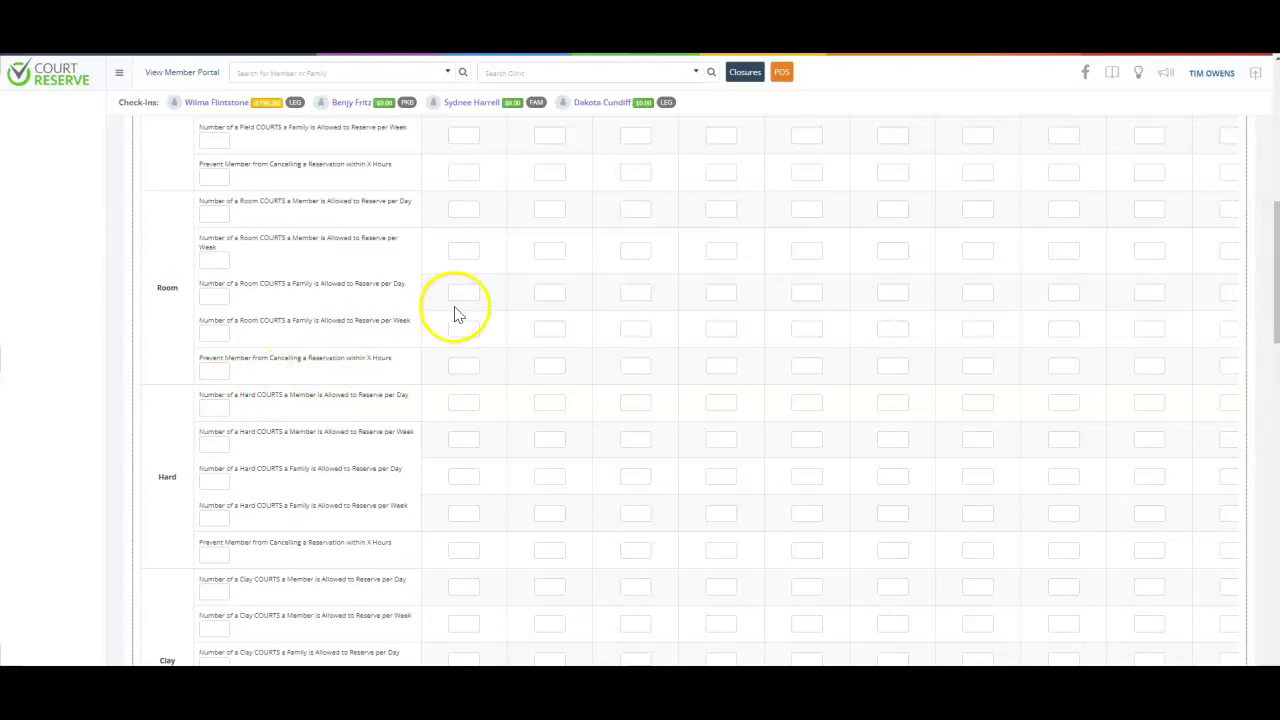
scroll(457, 310, "down", 4)
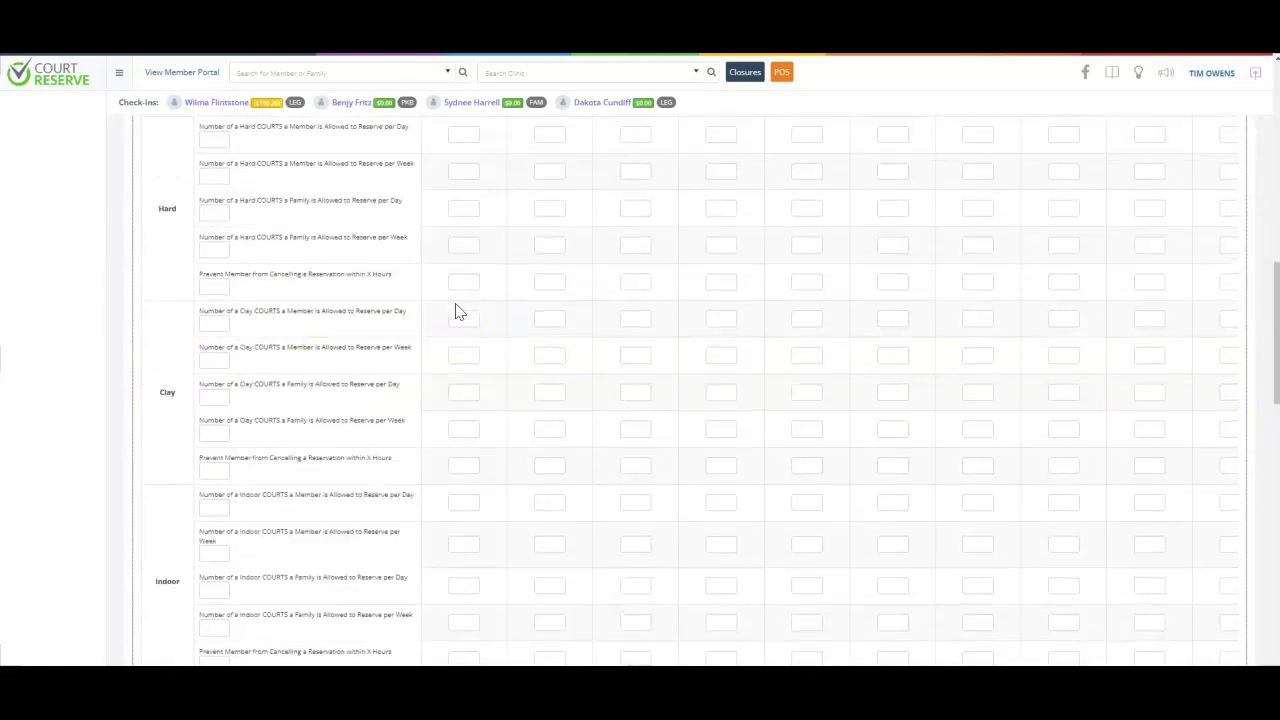
left_click(210, 298)
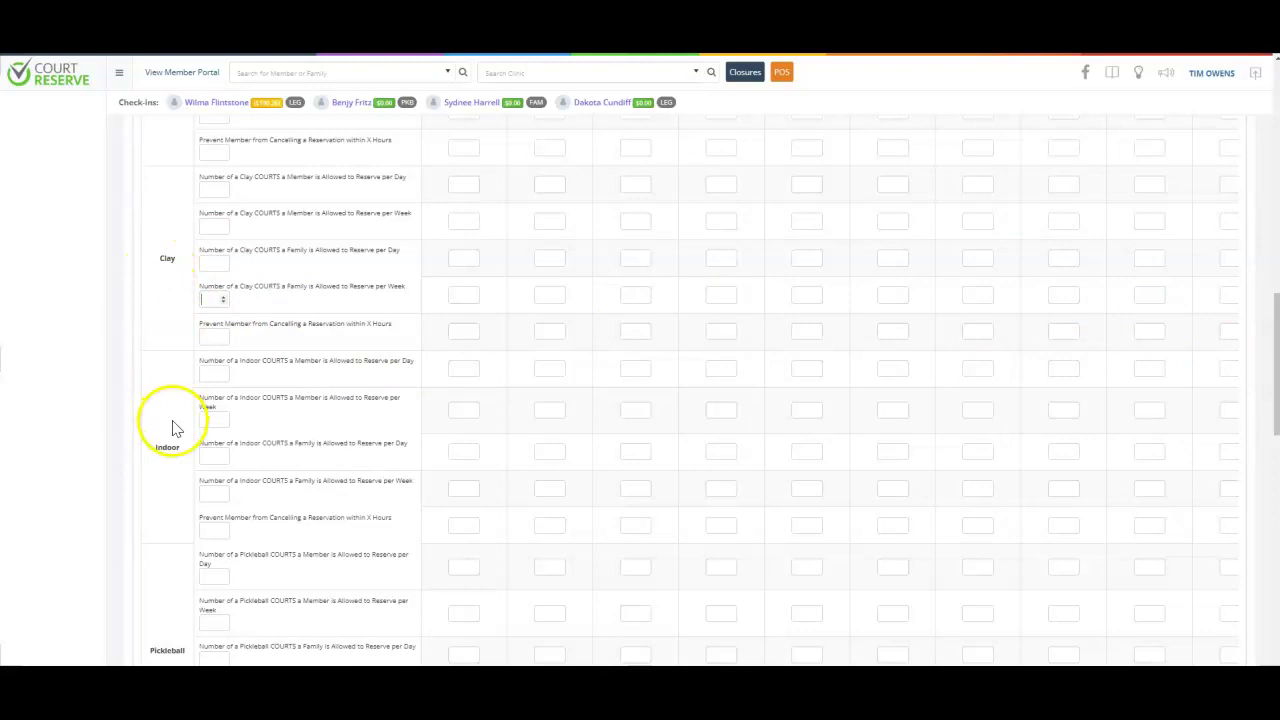
scroll(171, 425, "down", 2)
scroll(175, 428, "down", 7)
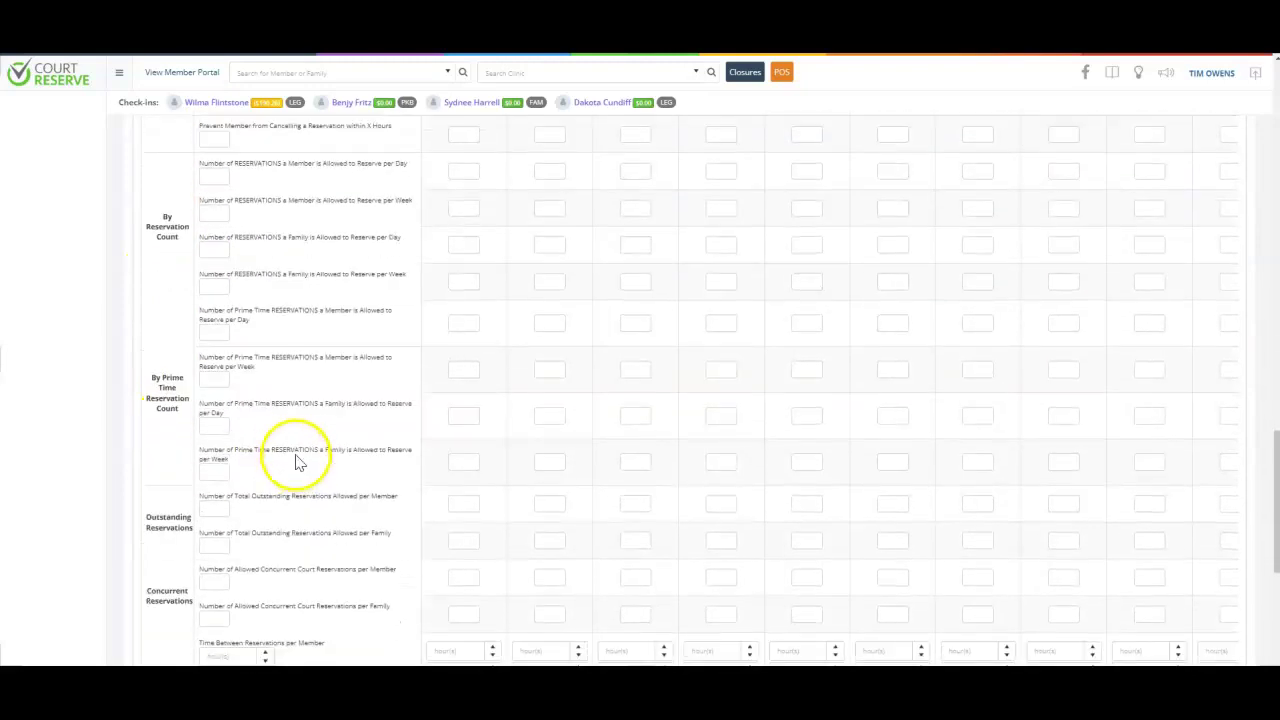
- Set the default prevented "sandwich" time to 30 minutes for all membership types
scroll(290, 455, "down", 1)
left_click(222, 431)
type("3")
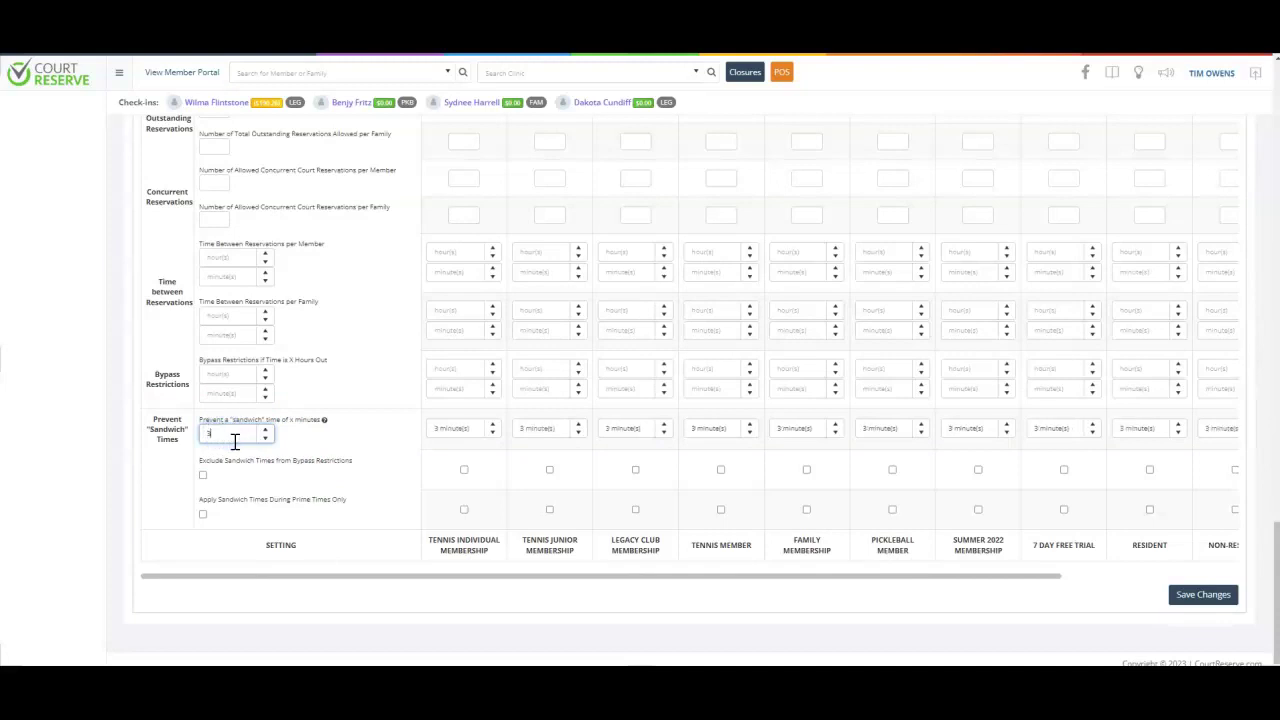
type("0")
key("Tab")
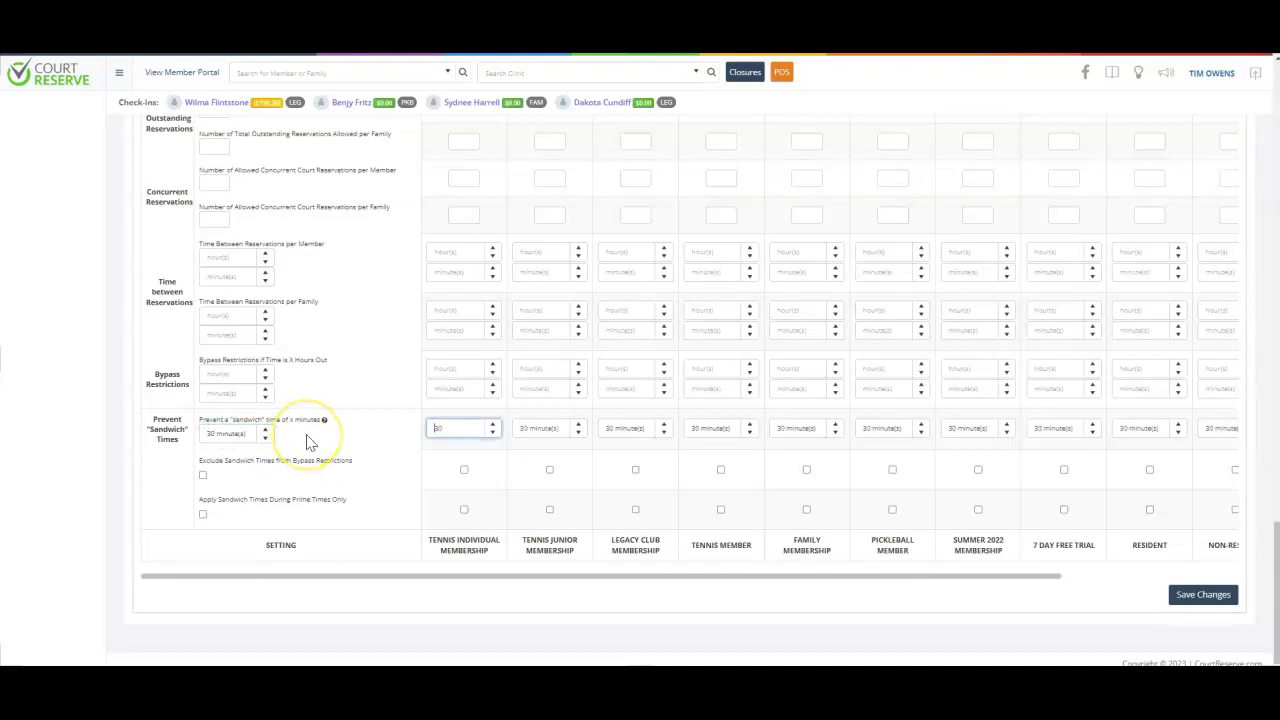
- Read the help text of the "sandwich" time setting and look over the prime time, outstanding and concurrent reservation limits
mouse_move(324, 421)
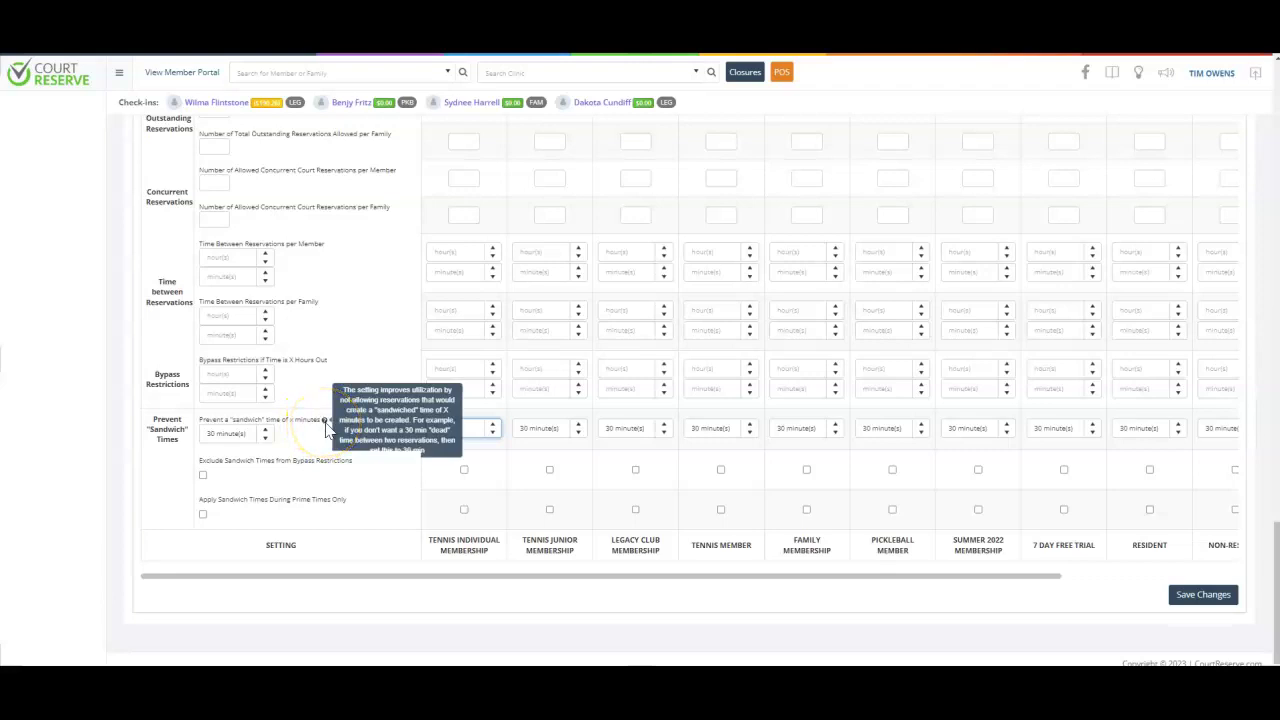
scroll(326, 427, "up", 1)
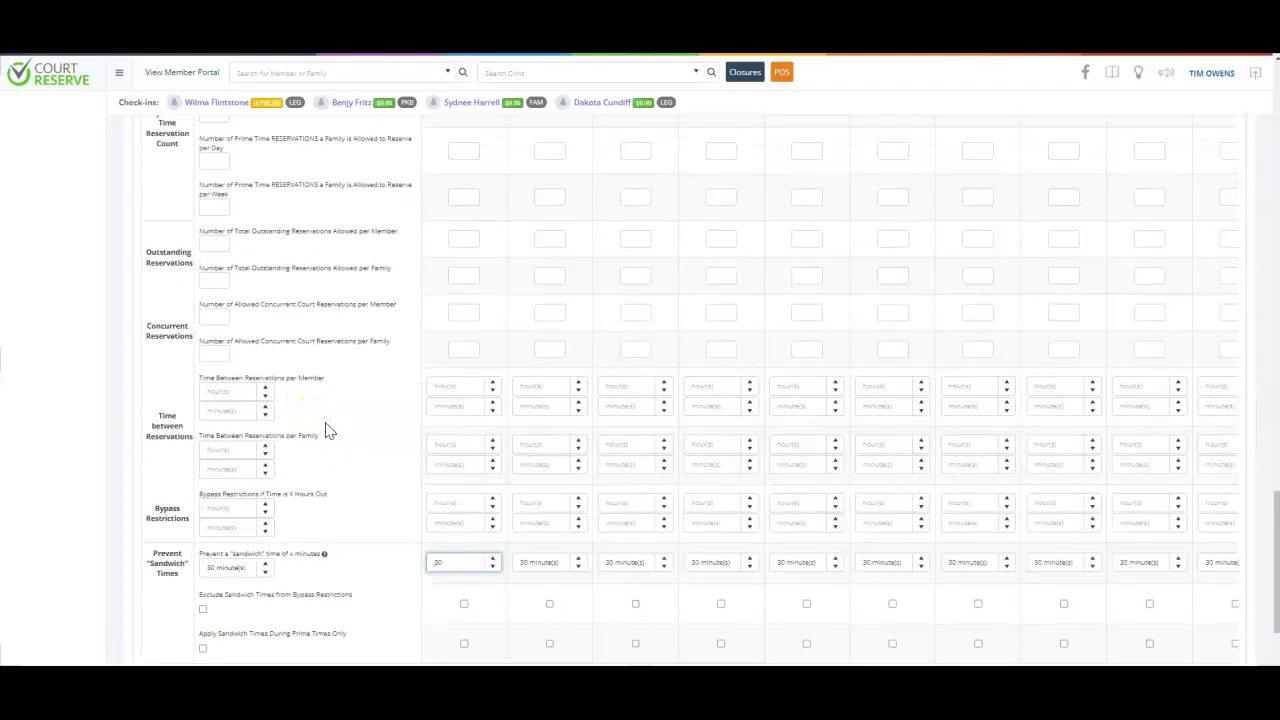
mouse_move(324, 555)
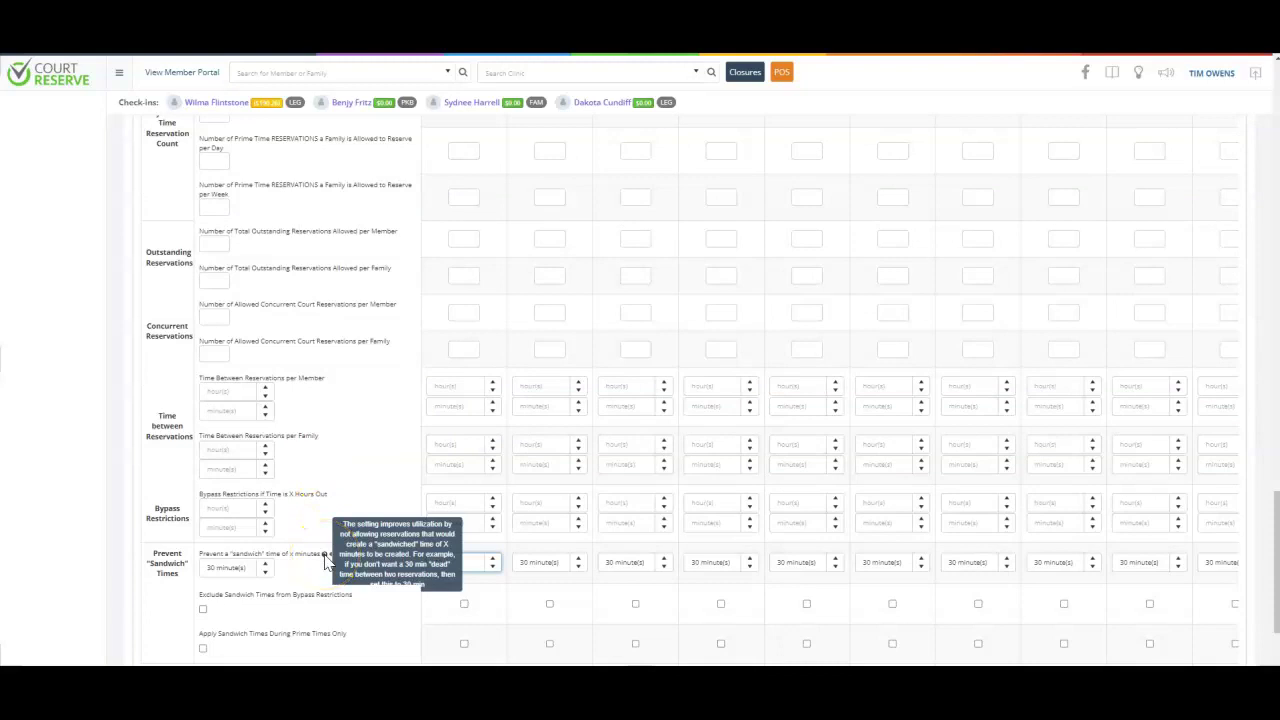
scroll(362, 368, "up", 2)
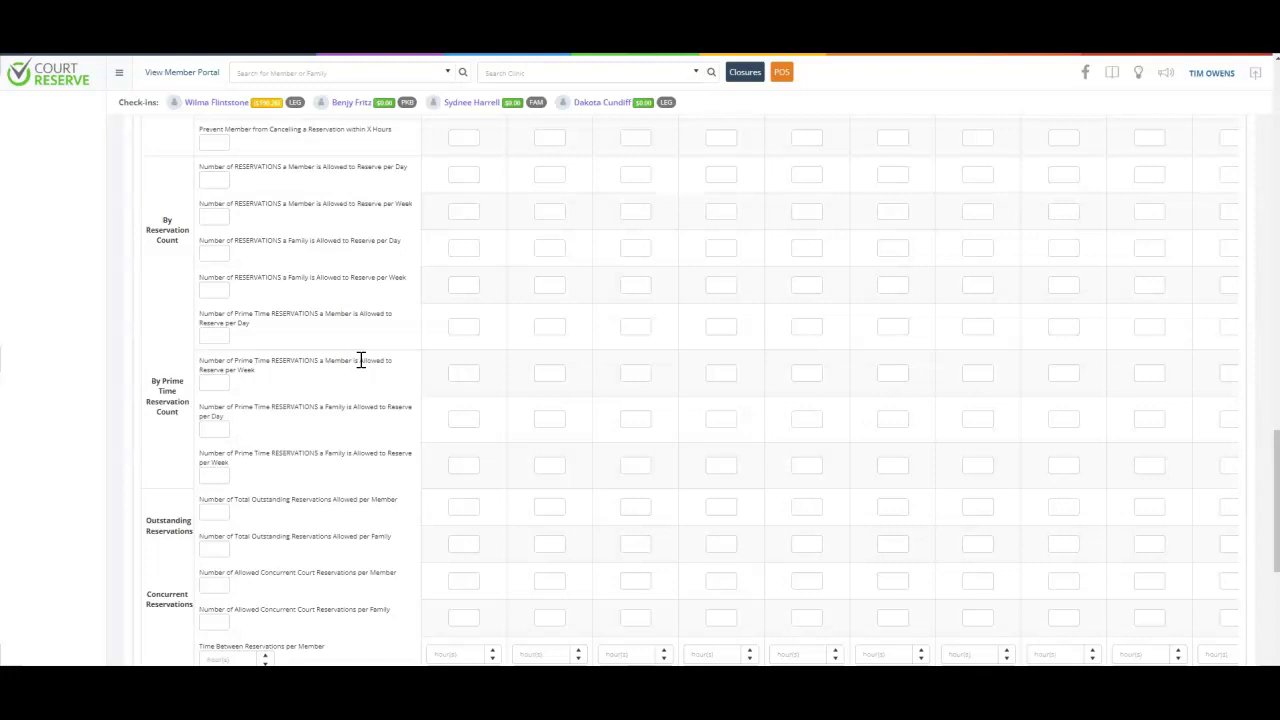
scroll(330, 380, "down", 1)
scroll(360, 430, "down", 3)
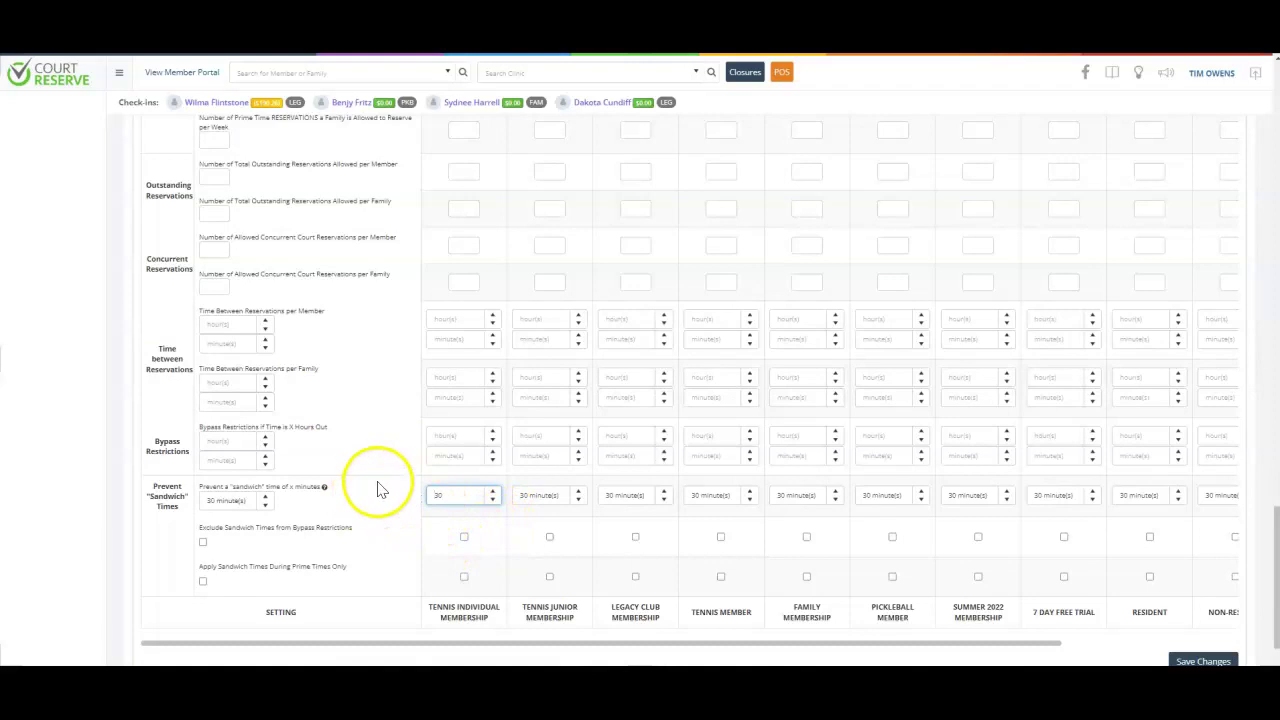
- View the booking costs and review the online payment requirements, court costs and ball machine costs per membership type
scroll(378, 488, "up", 10)
scroll(375, 486, "up", 5)
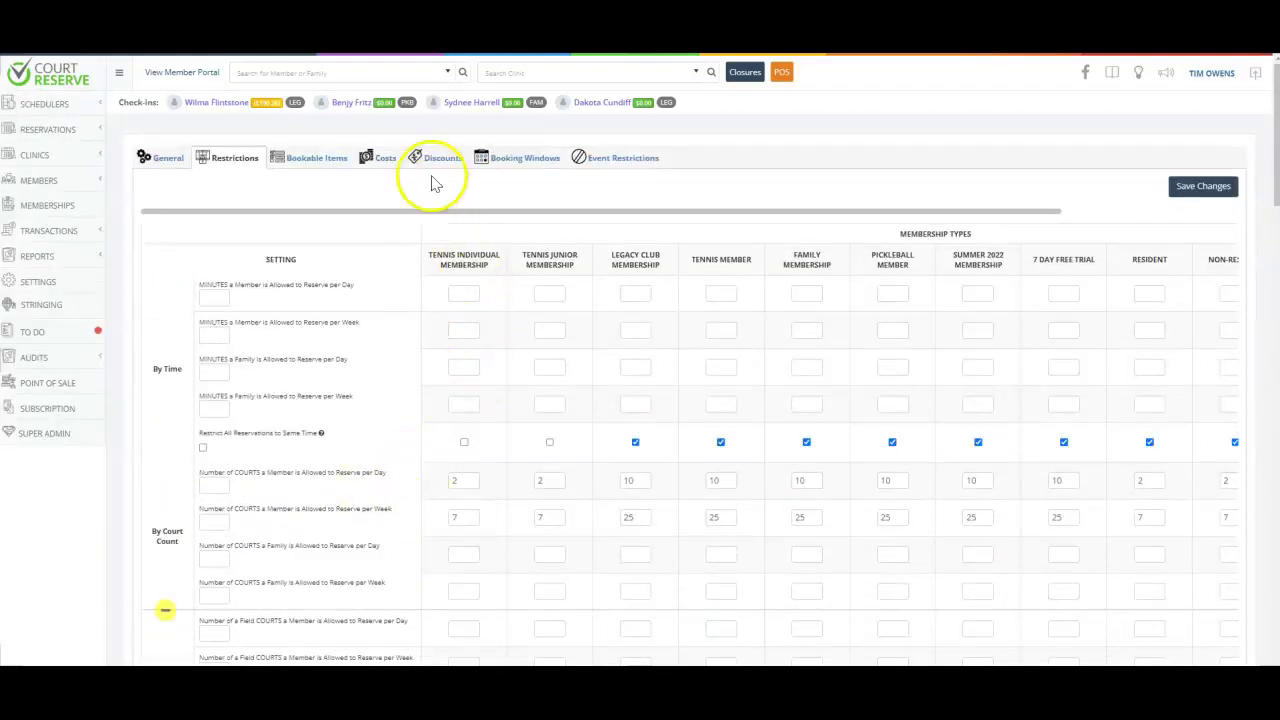
left_click(377, 162)
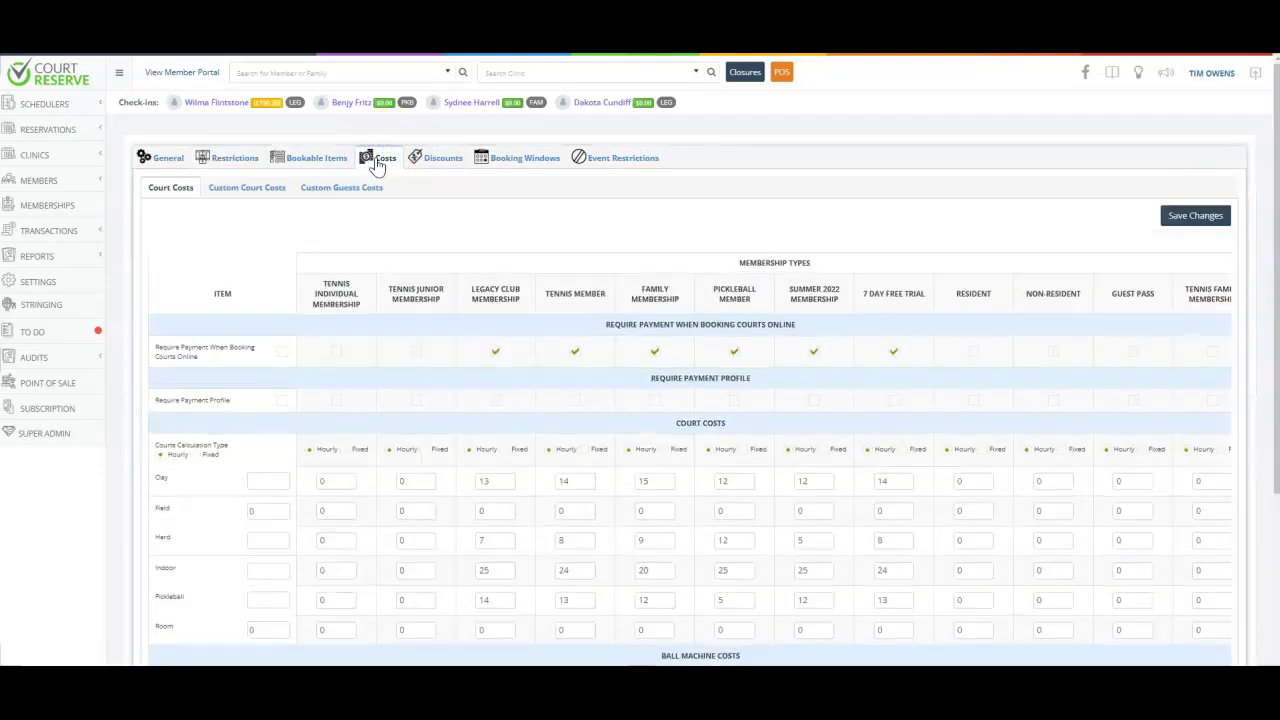
scroll(457, 326, "down", 1)
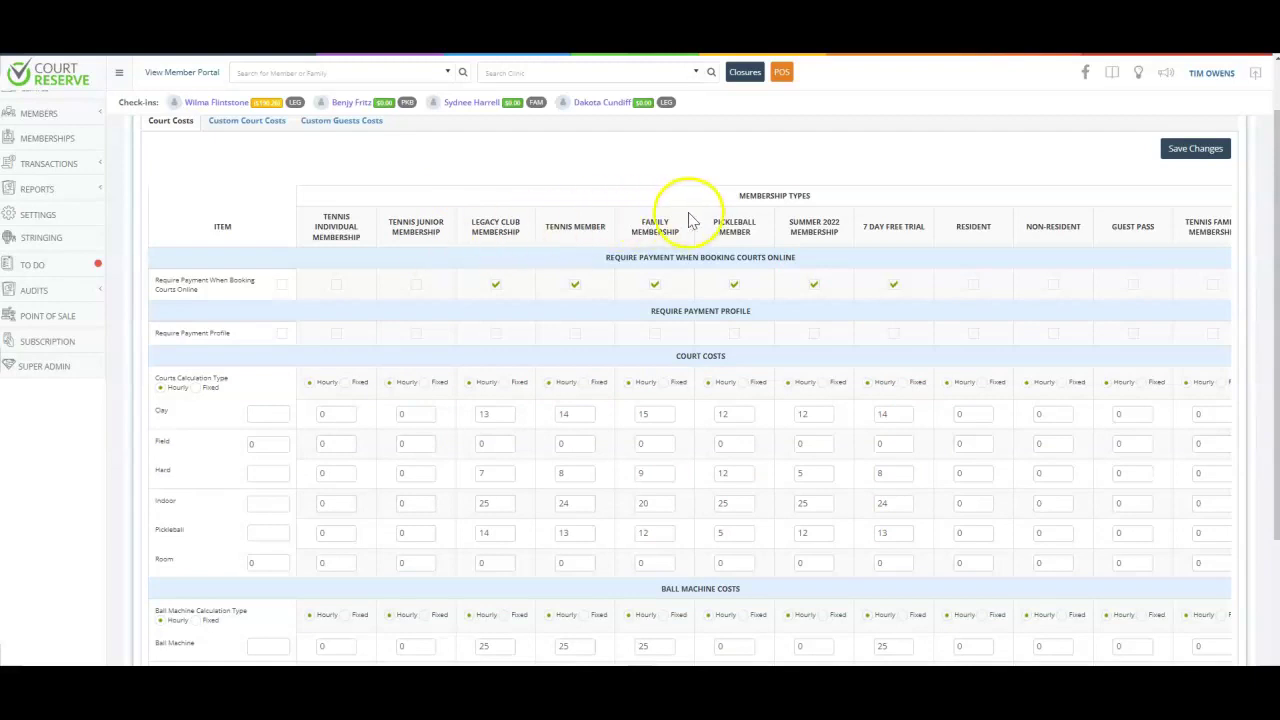
scroll(820, 285, "down", 2)
scroll(810, 310, "up", 3)
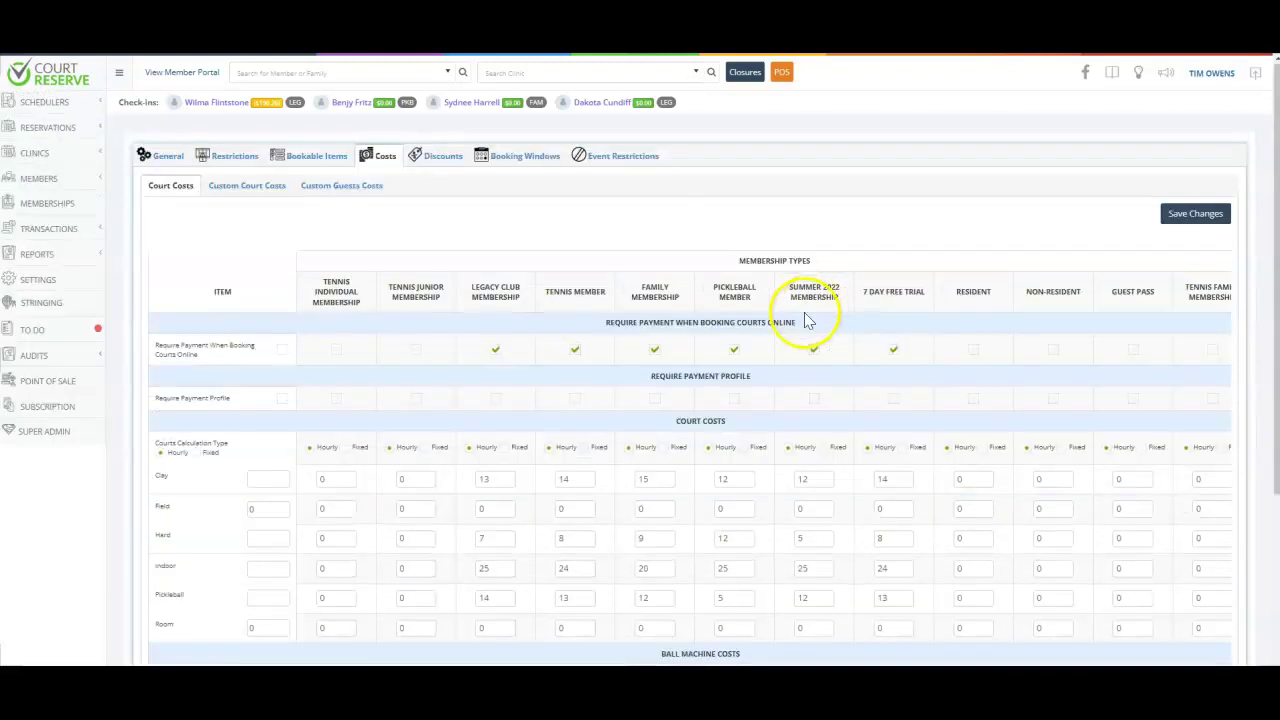
- View the reservation discounts and review the free reservations and free hours per week and month
left_click(428, 160)
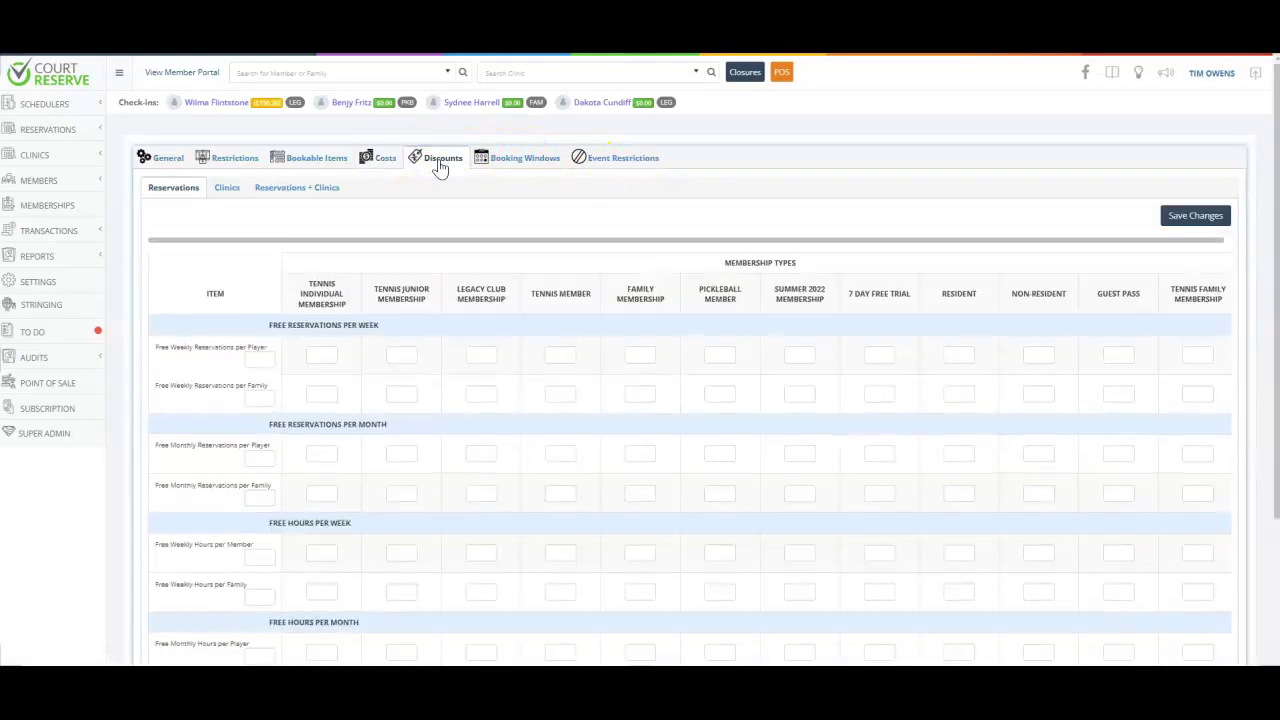
scroll(474, 271, "down", 1)
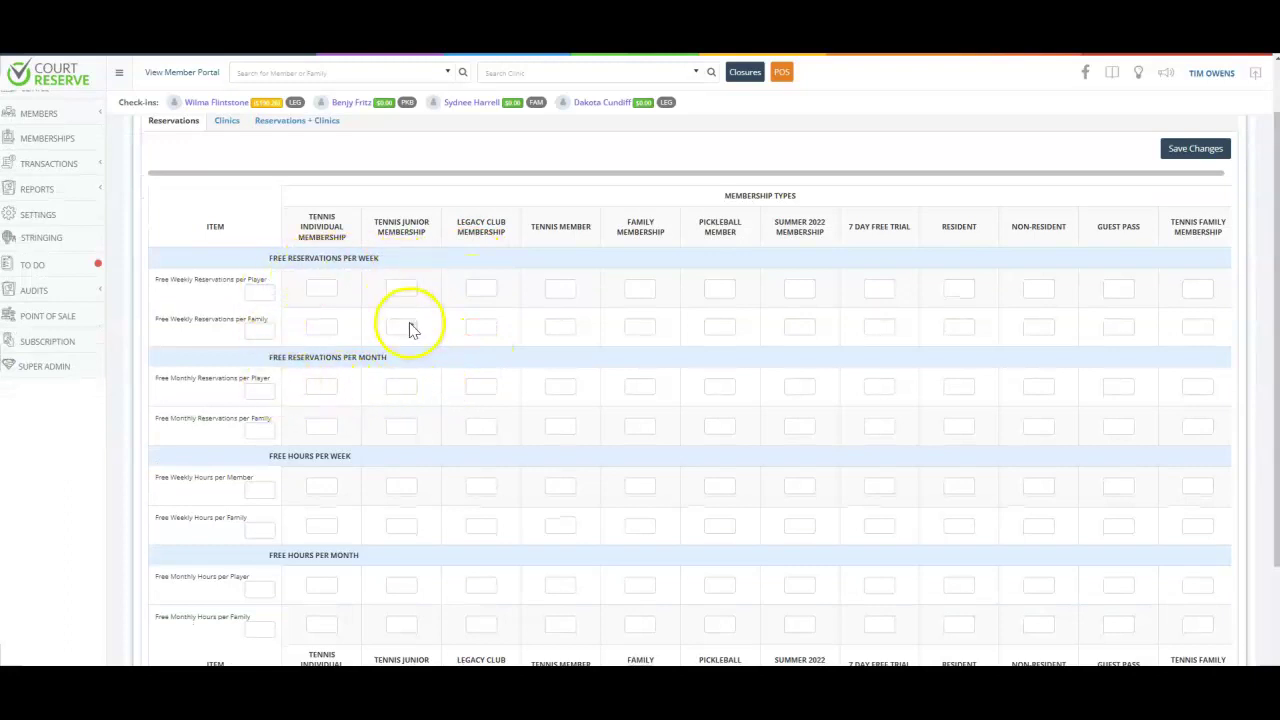
scroll(414, 329, "down", 2)
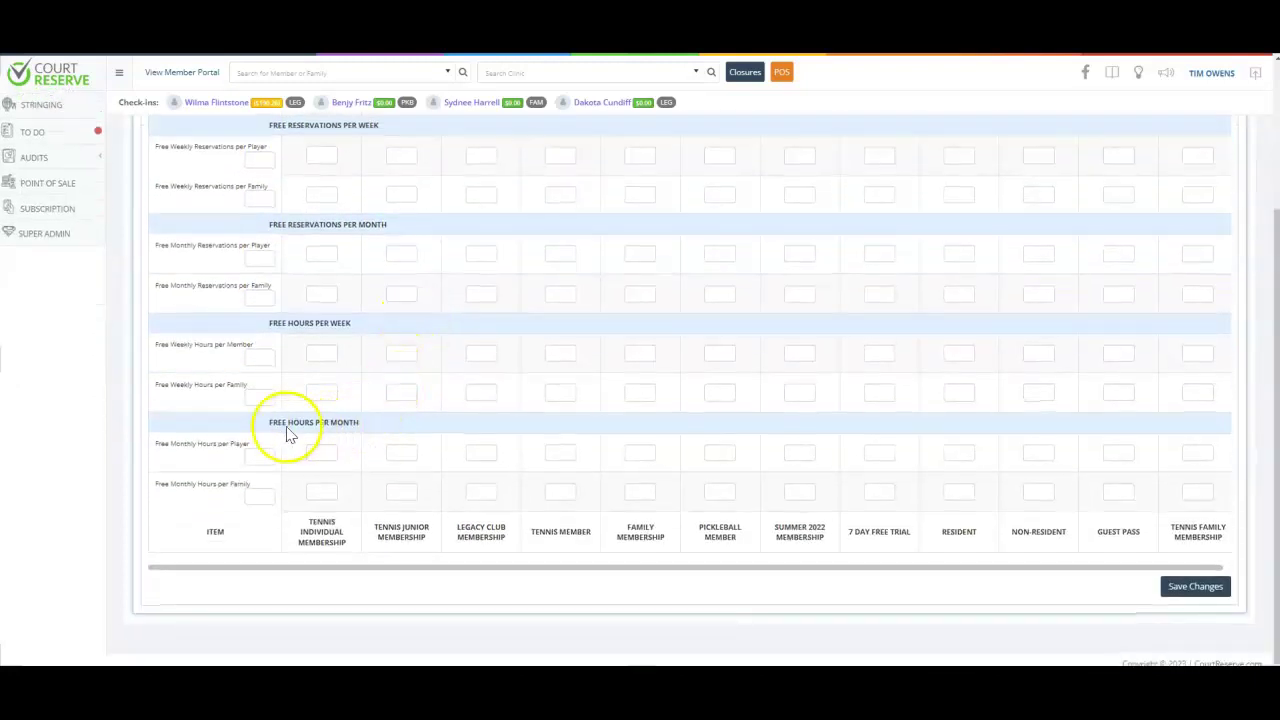
scroll(268, 386, "up", 3)
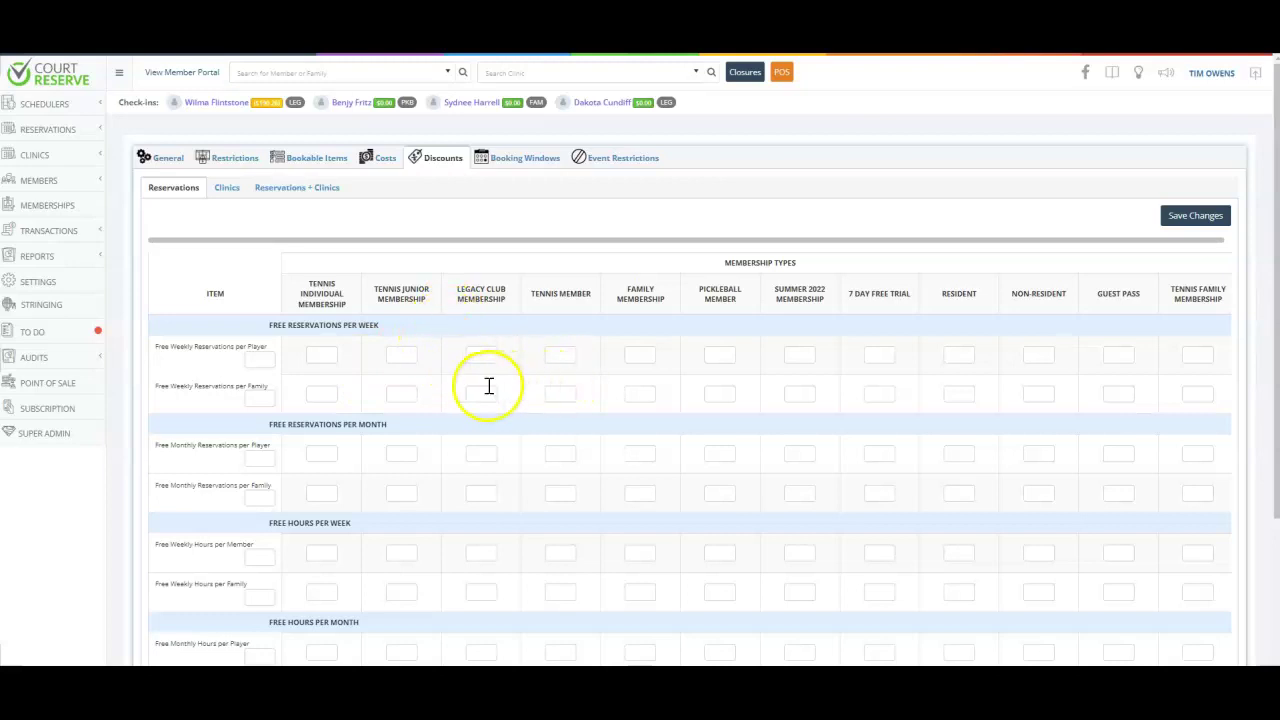
- Locate the member and portal settings, open the sign-up form setup and preview the member registration form
triple_click(245, 196)
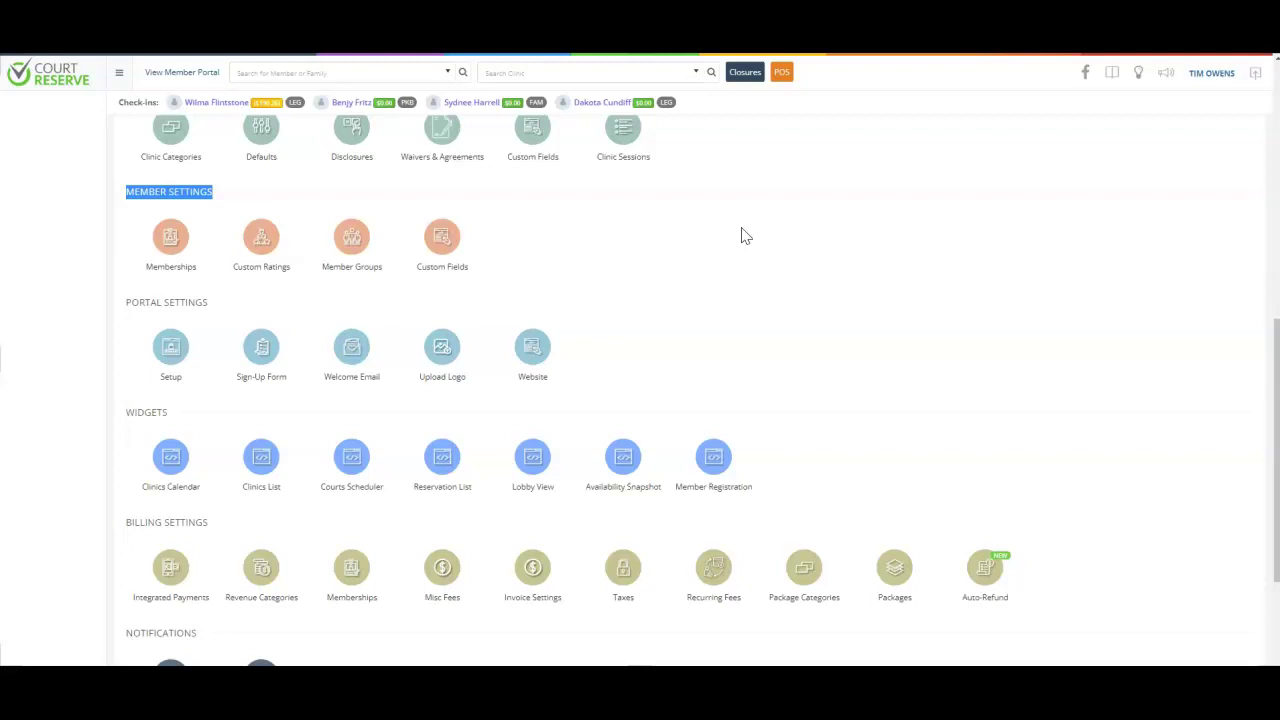
left_click(262, 350)
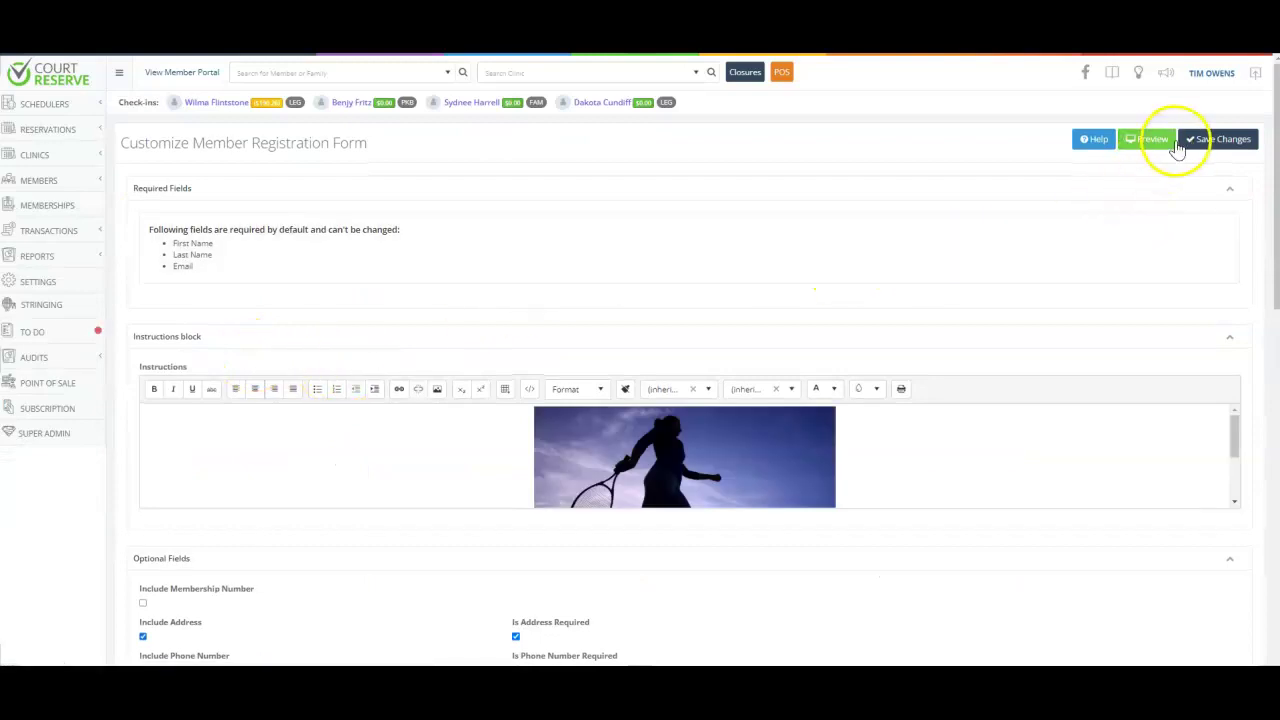
left_click(1151, 138)
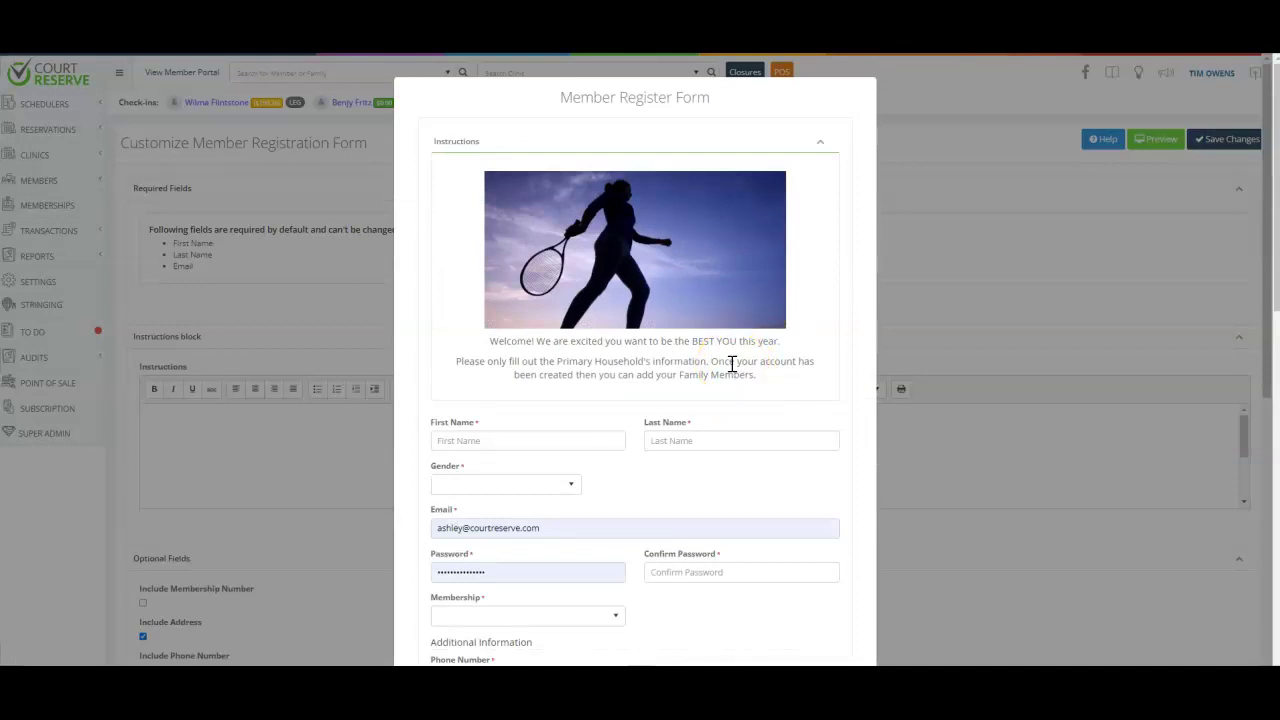
scroll(733, 365, "down", 2)
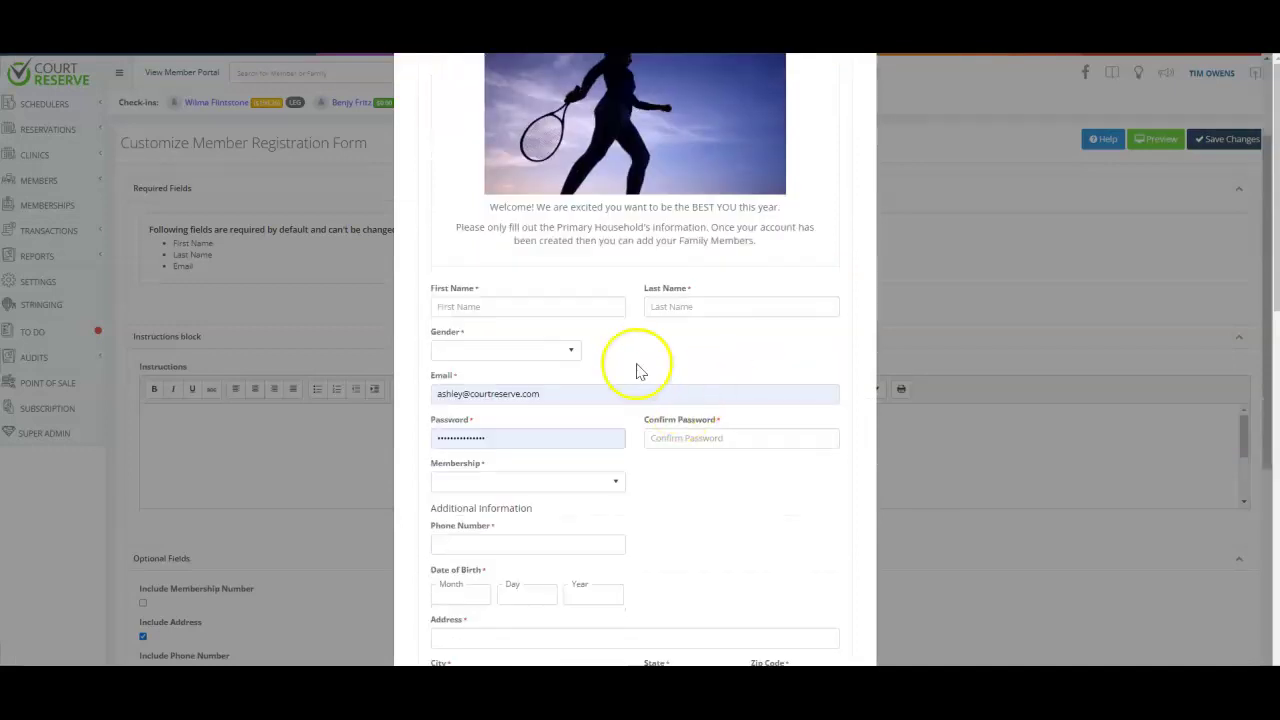
- Select the Tennis Member membership with the $150.00 quarterly payment frequency in the registration form preview
scroll(503, 345, "down", 1)
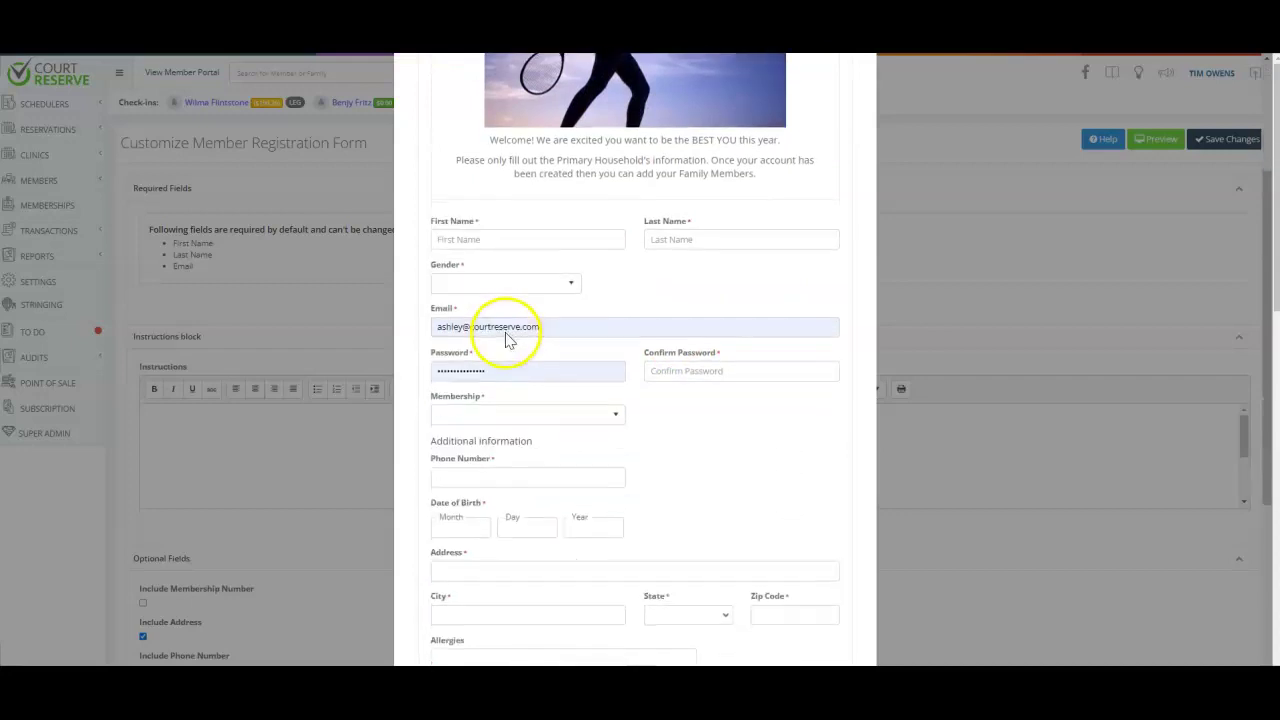
left_click(514, 414)
left_click(500, 472)
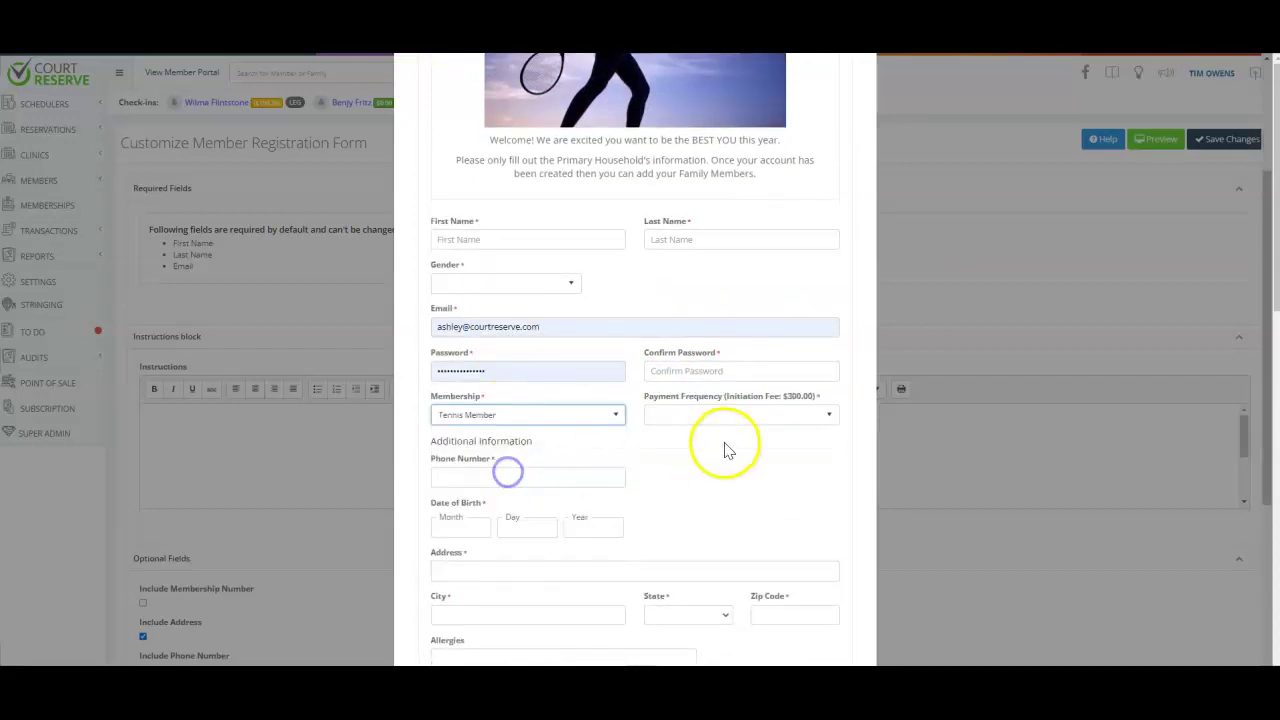
scroll(729, 445, "down", 1)
left_click(730, 342)
left_click(728, 386)
scroll(700, 410, "down", 1)
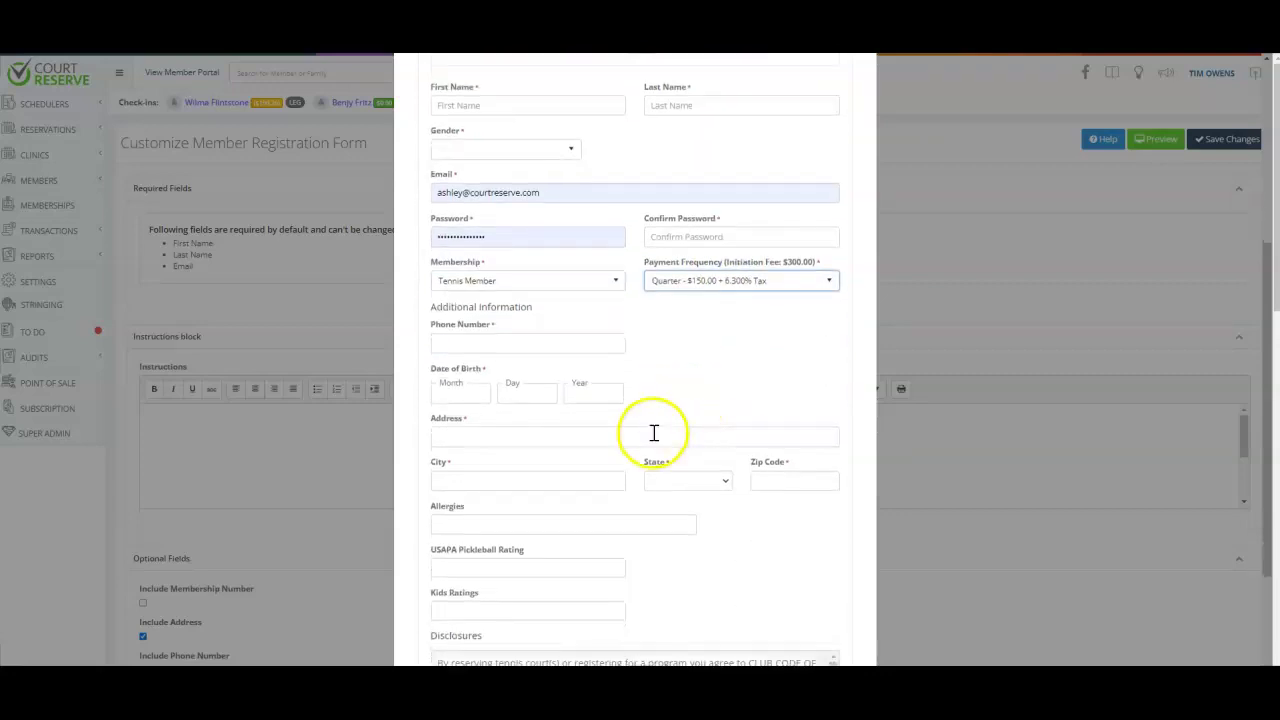
- Choose a USAPA pickleball rating of 3.0, review the remaining registration fields and disclosures, and close the form preview
scroll(680, 340, "down", 1)
scroll(647, 350, "down", 1)
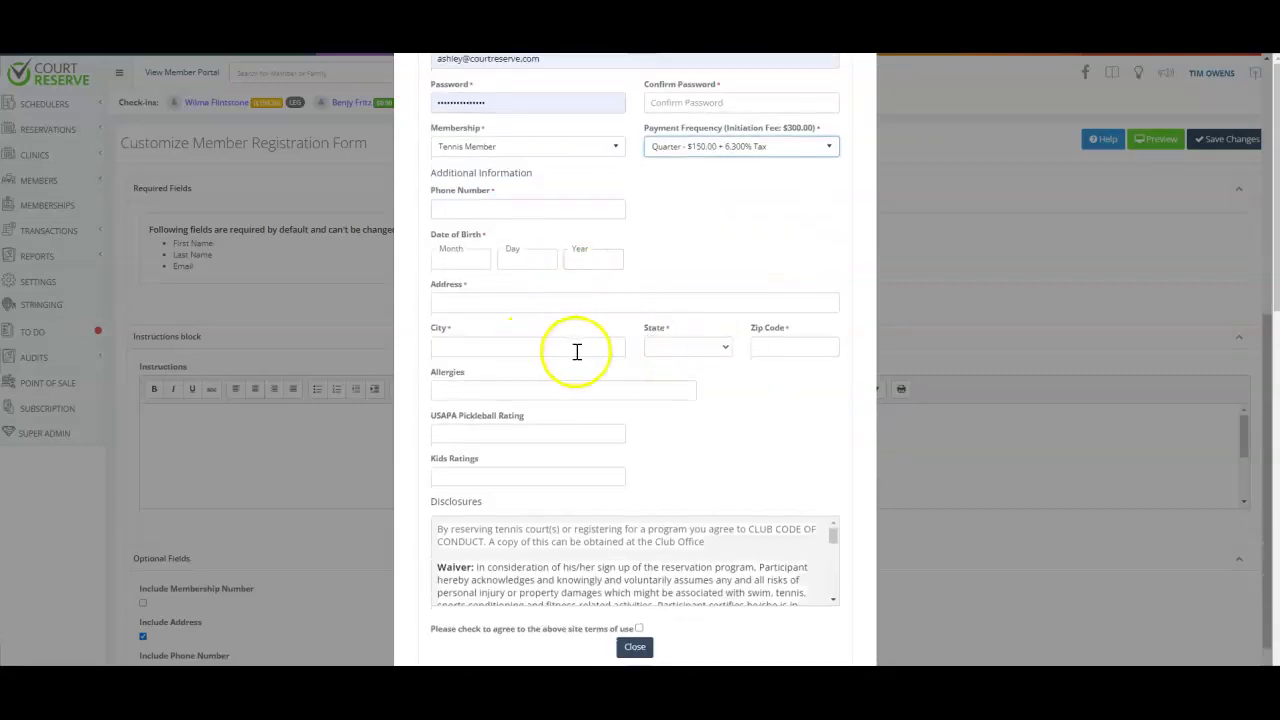
left_click(529, 391)
left_click(543, 433)
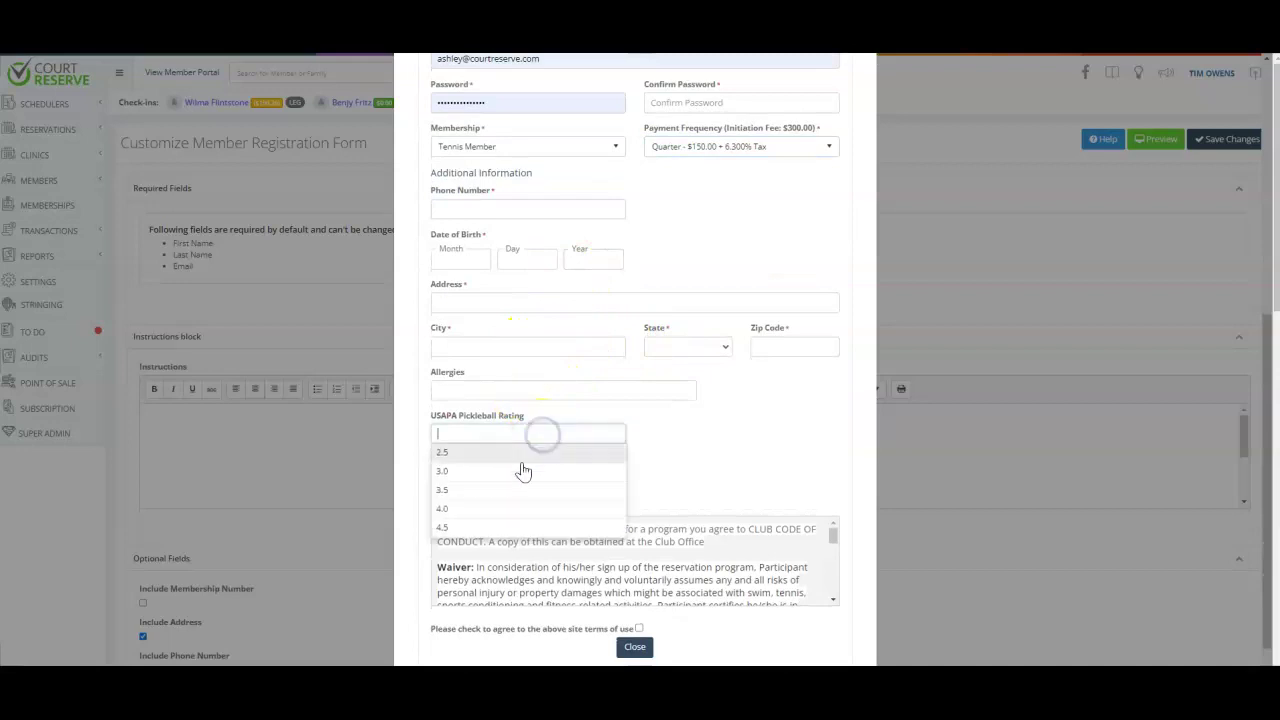
left_click(517, 470)
left_click(780, 465)
scroll(740, 380, "down", 1)
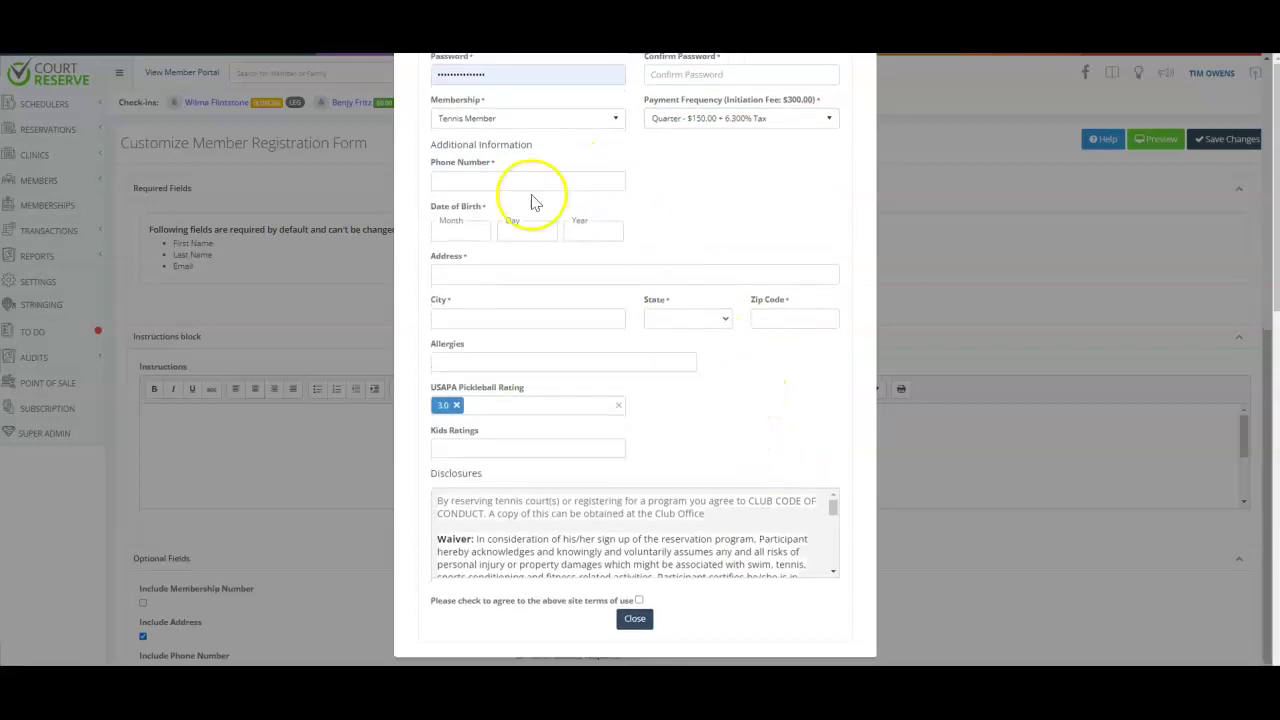
scroll(620, 366, "up", 5)
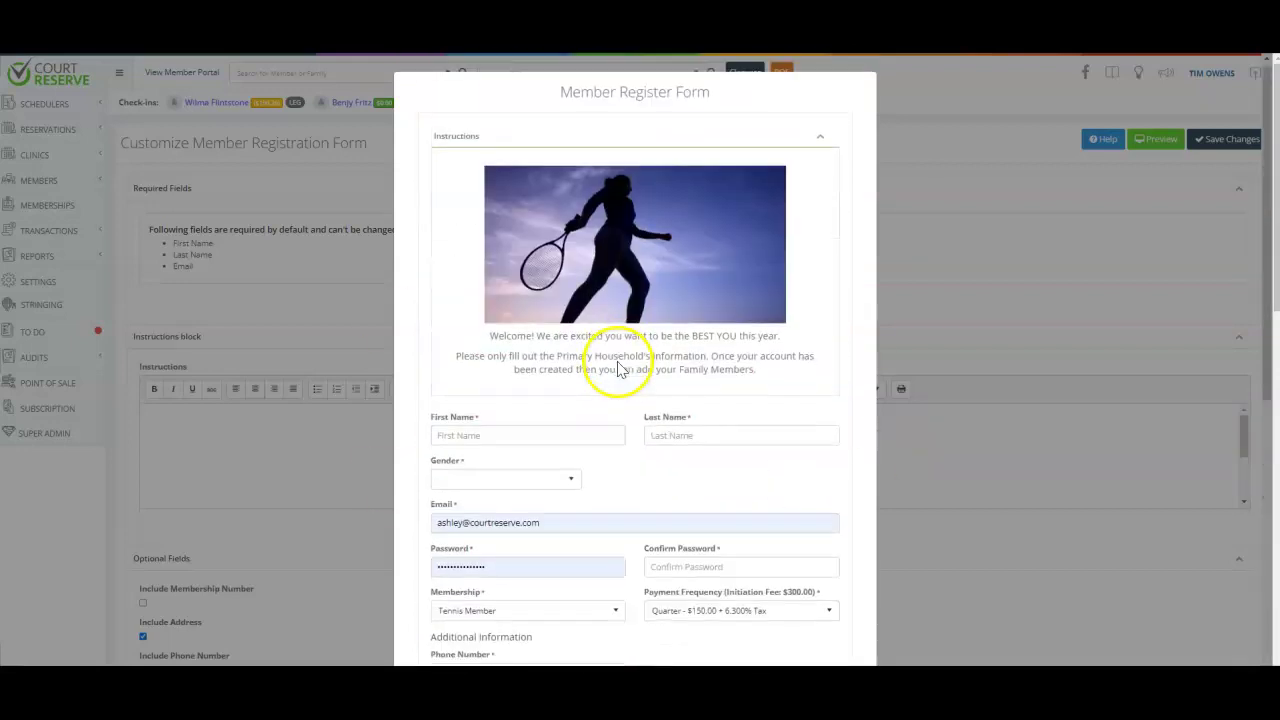
left_click(938, 77)
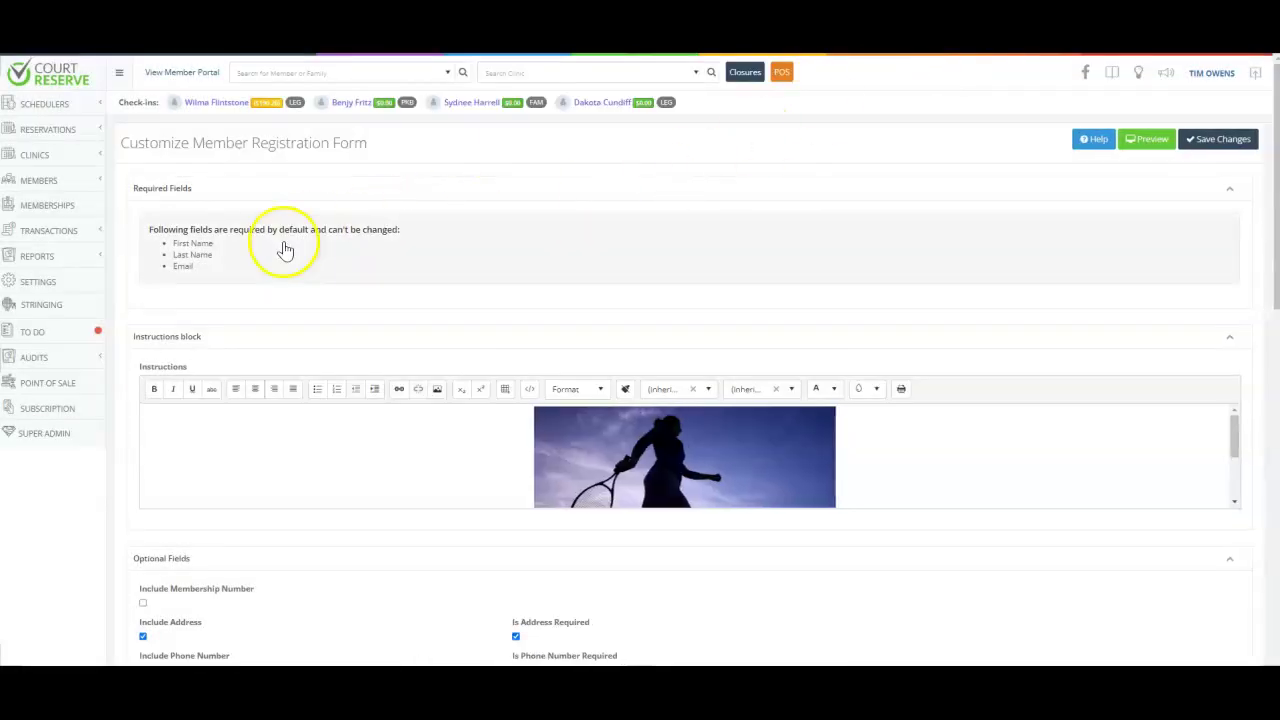
- View the to-do list of reservations, lessons, members and clinic registrants awaiting approval, and return to the settings overview
left_click(33, 334)
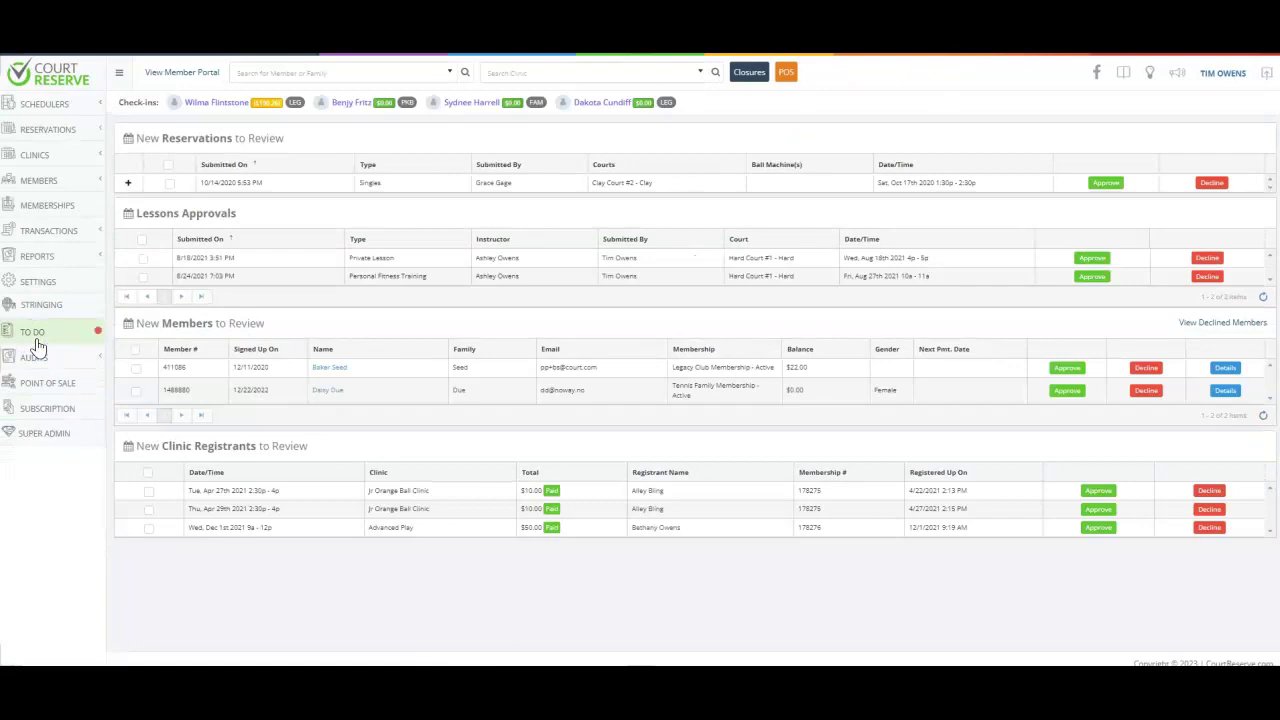
left_click(37, 280)
left_click(334, 340)
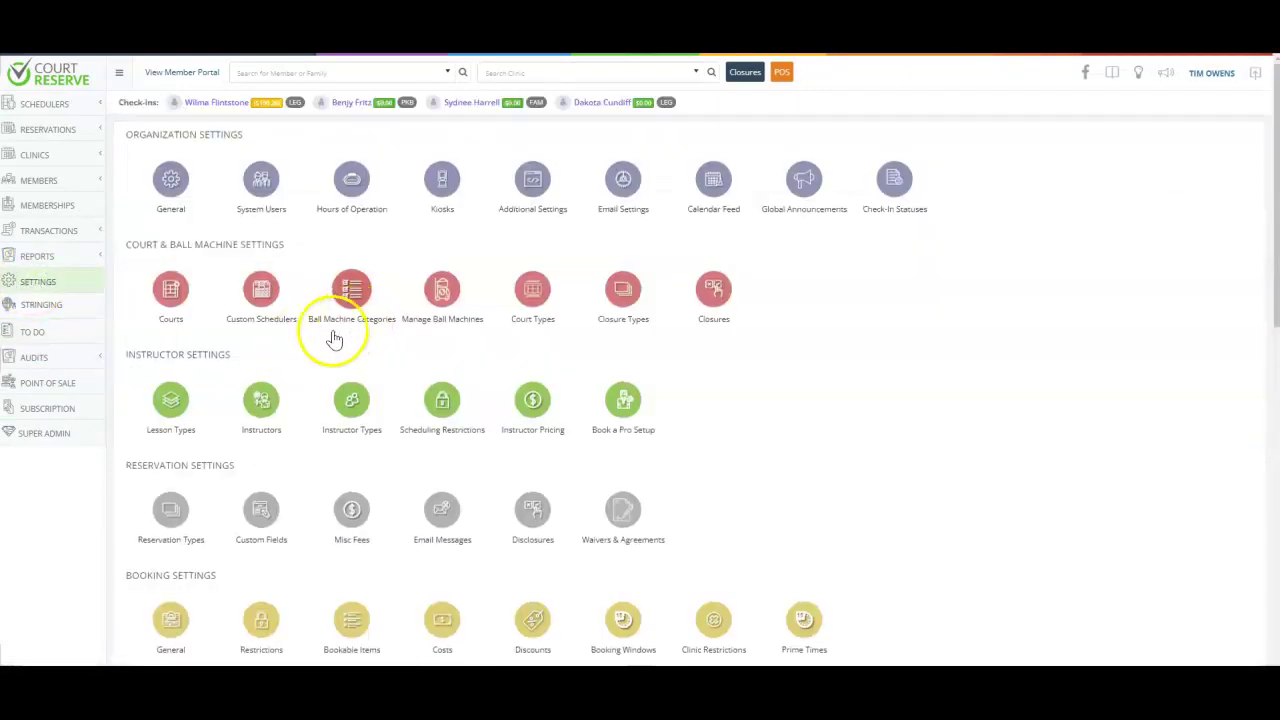
- Open the Front Lobby widget among the Lobby View widgets and review its court filters, clinic options and widget code
scroll(300, 337, "down", 5)
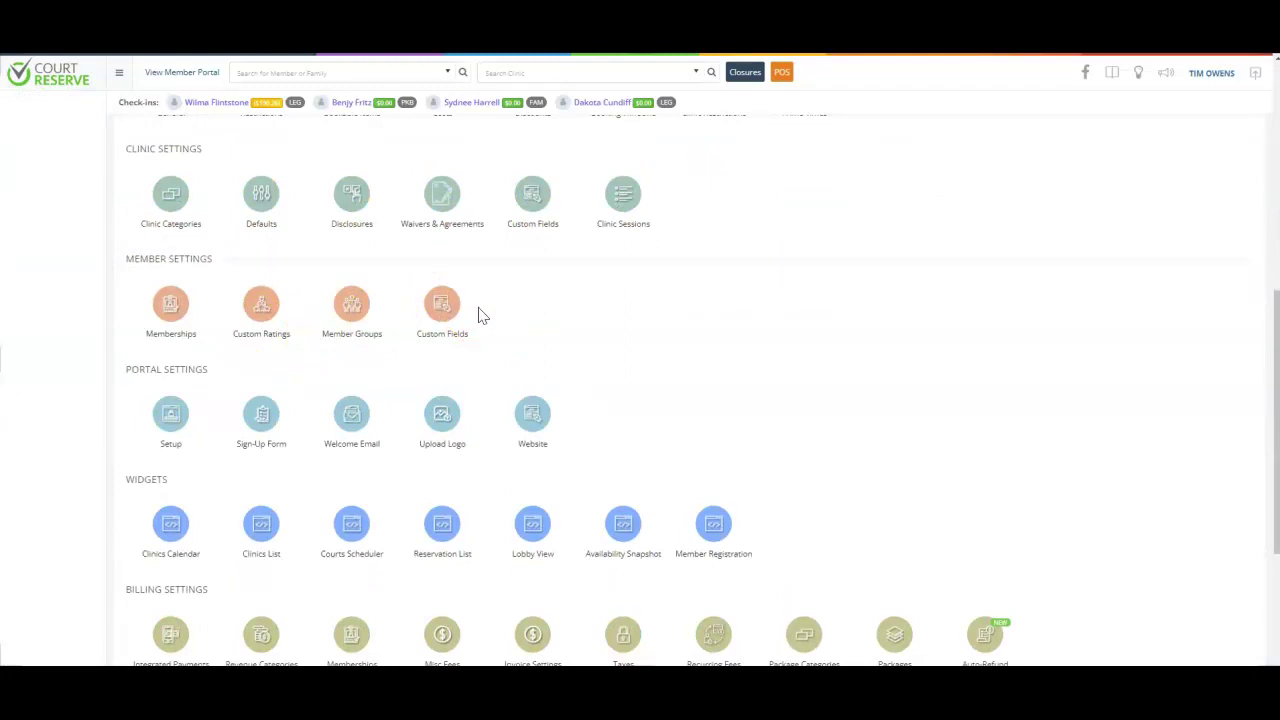
scroll(478, 316, "down", 1)
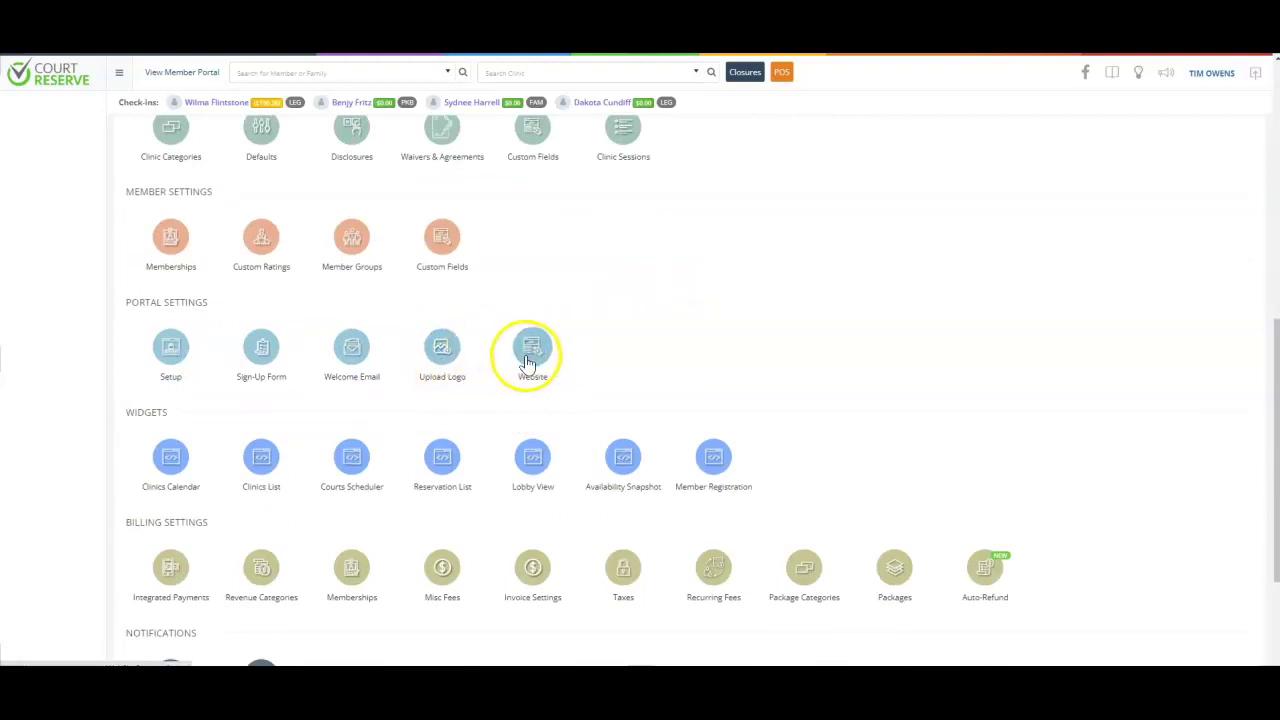
scroll(614, 323, "down", 2)
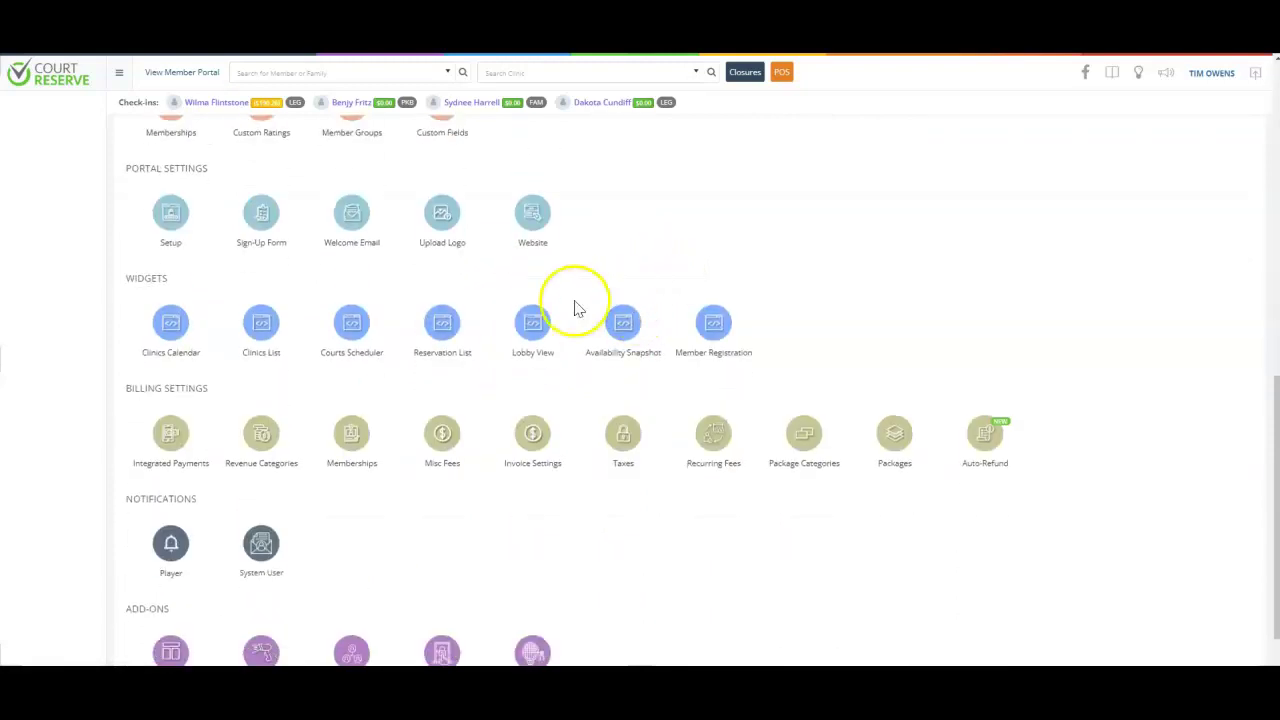
left_click(531, 325)
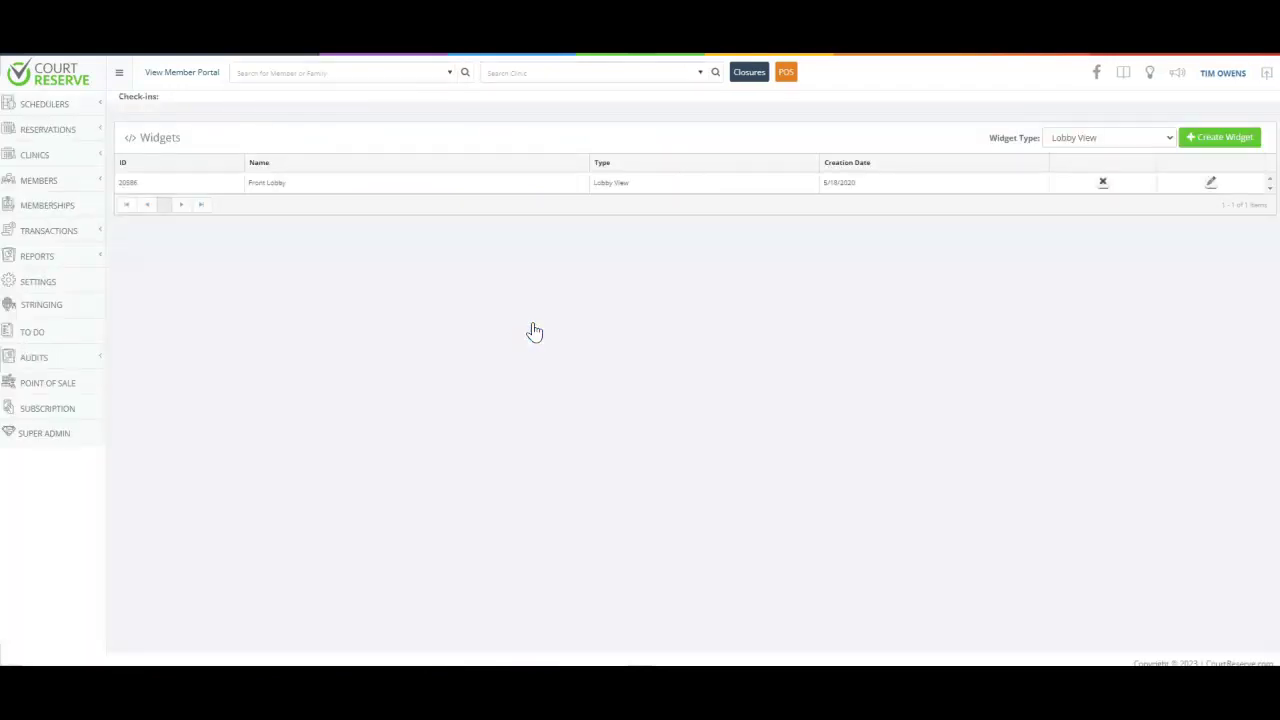
left_click(1210, 184)
scroll(800, 280, "down", 5)
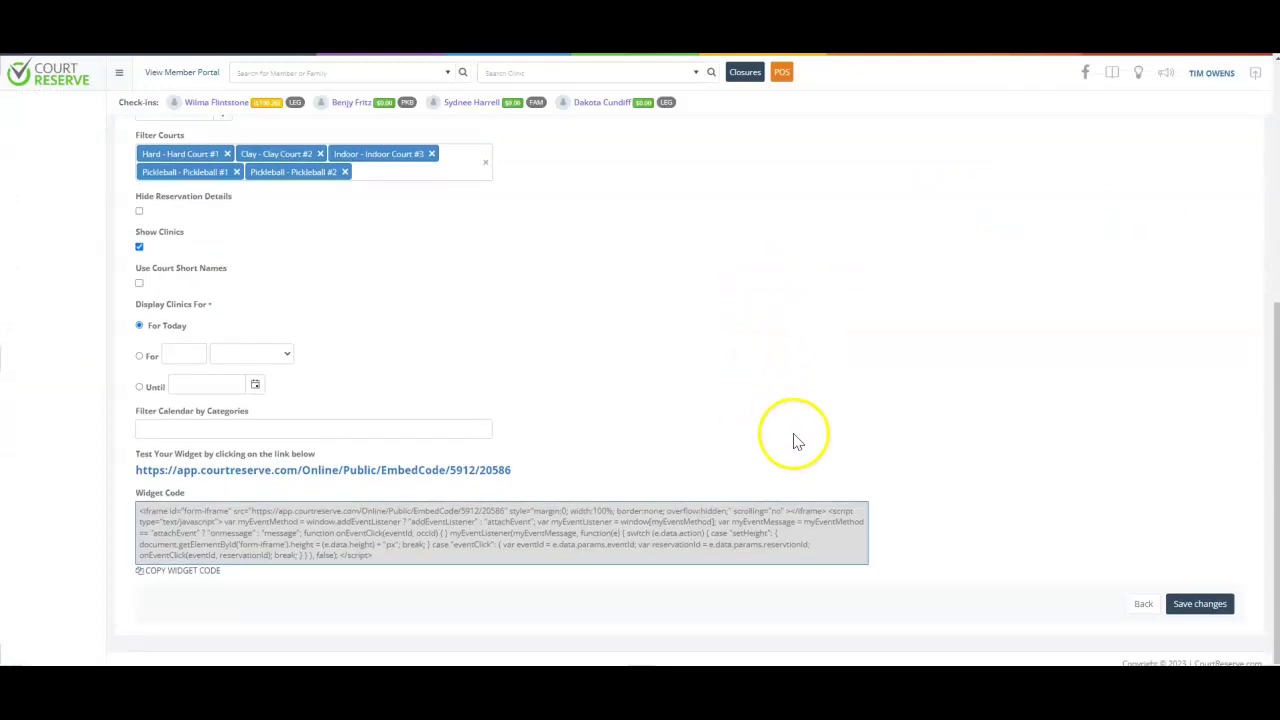
- Test the Front Lobby widget through its public link and check the date selector of the lobby view
left_click(458, 471)
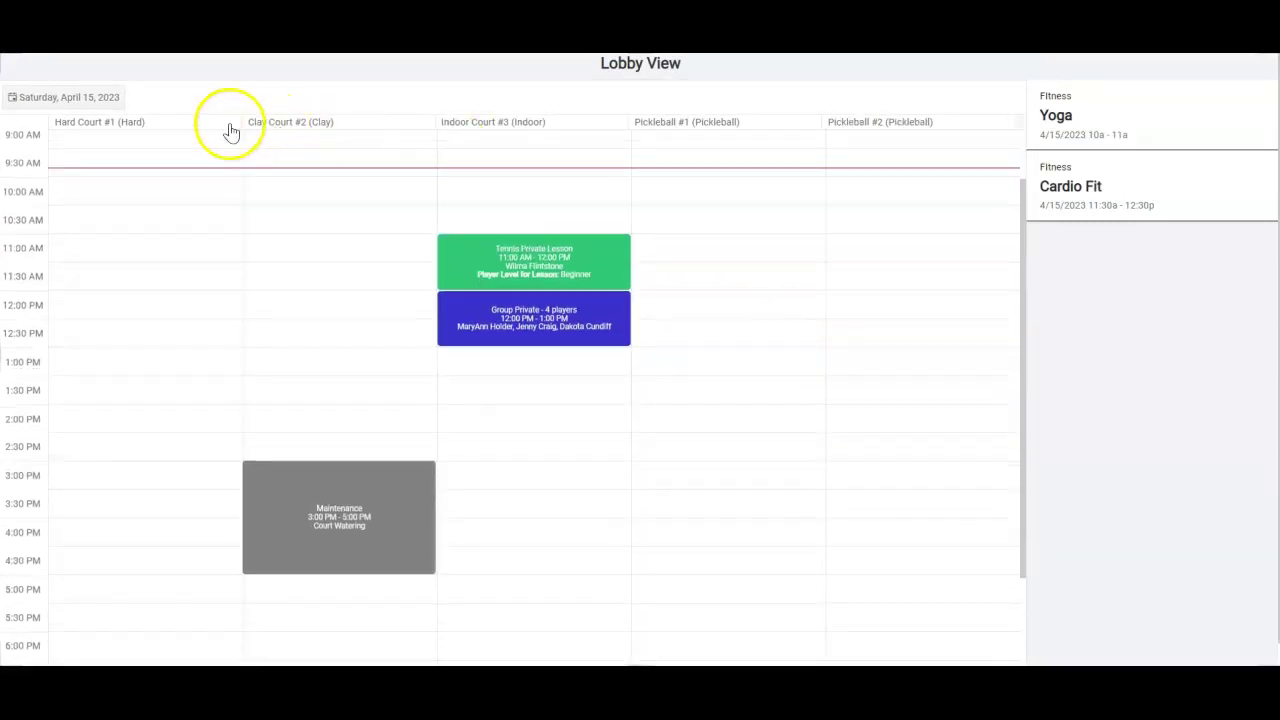
left_click(80, 99)
left_click(80, 97)
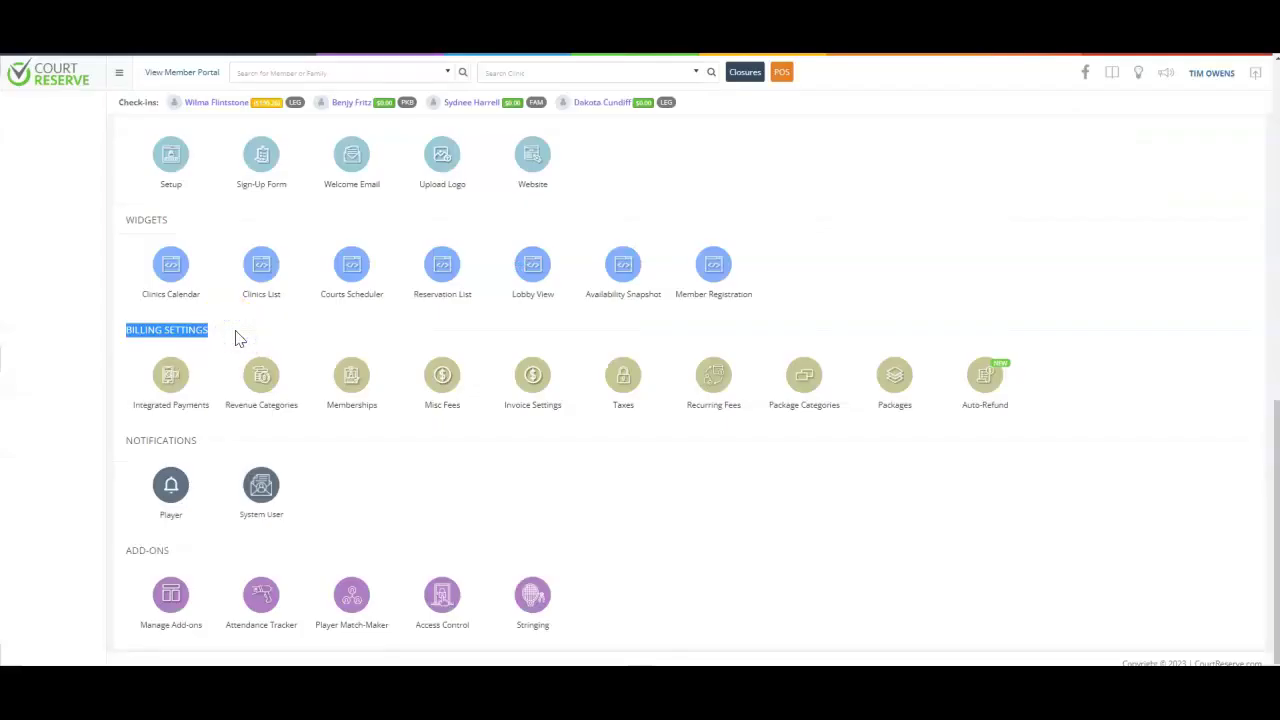
- Open the revenue categories, invoice settings and recurring fees from the billing settings
left_click(263, 380)
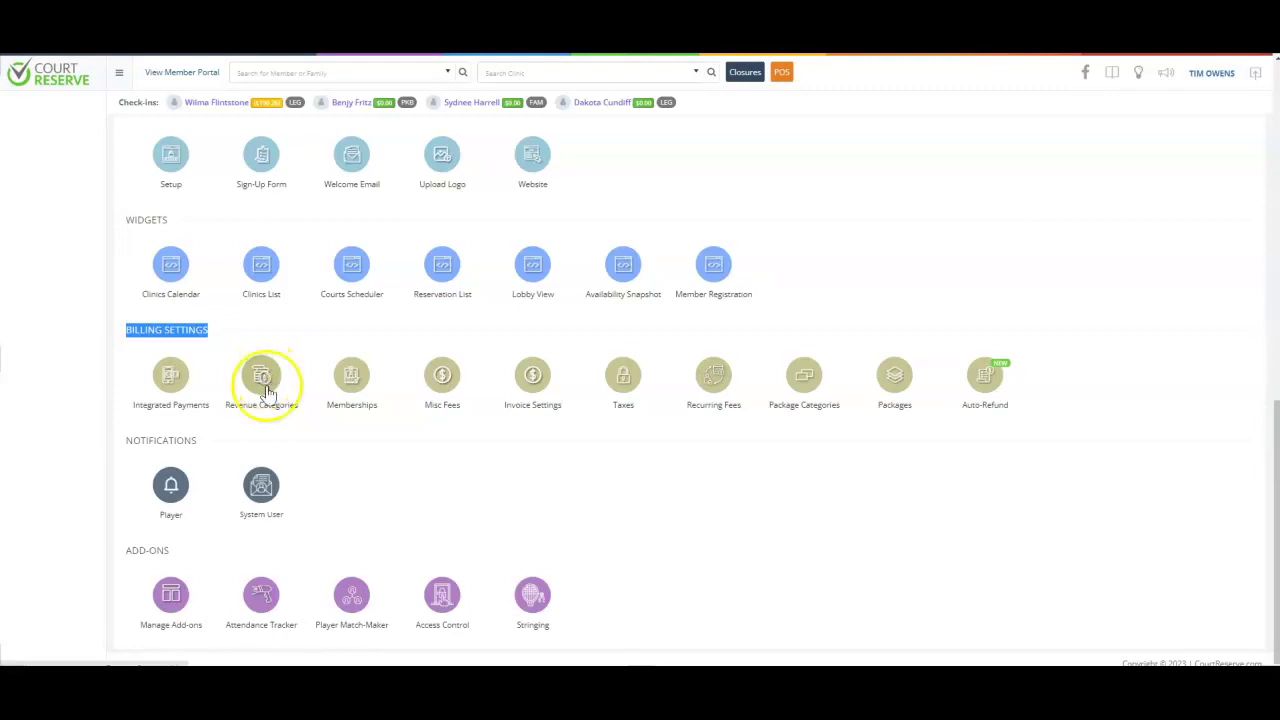
left_click(535, 377)
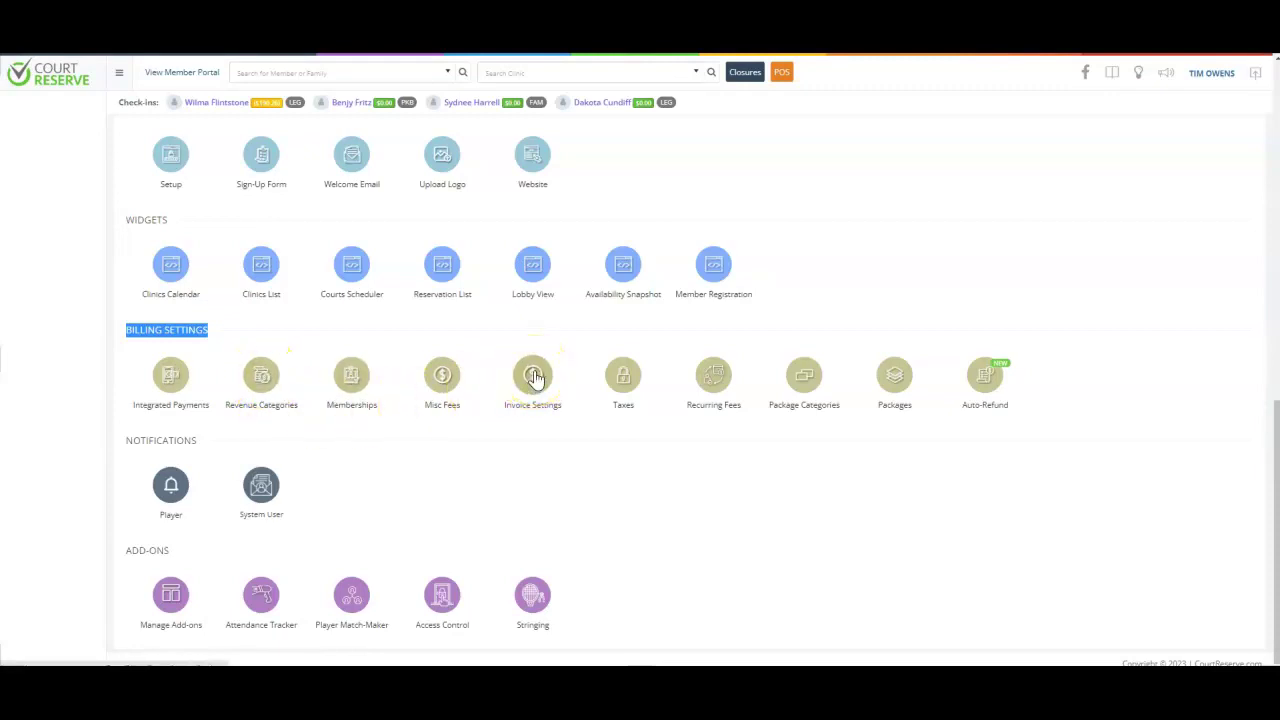
left_click(715, 377)
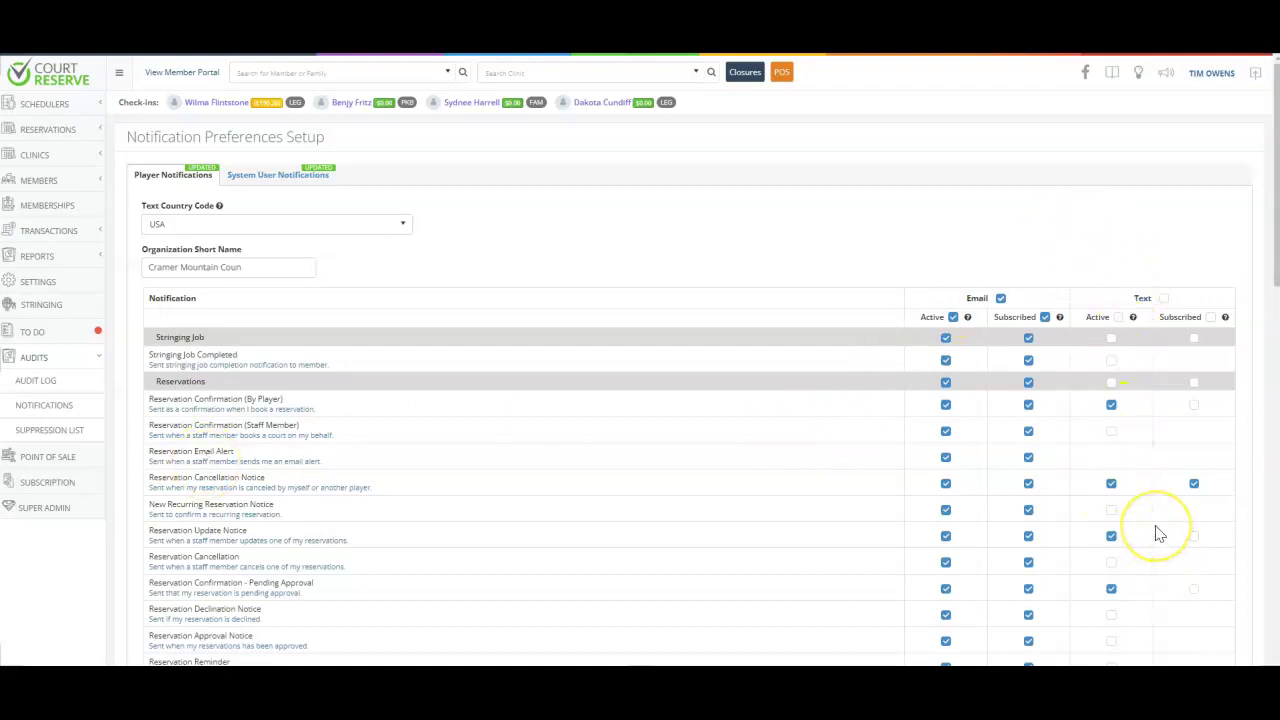
- Review the email and text notification preferences for players and for system users
scroll(1158, 533, "down", 5)
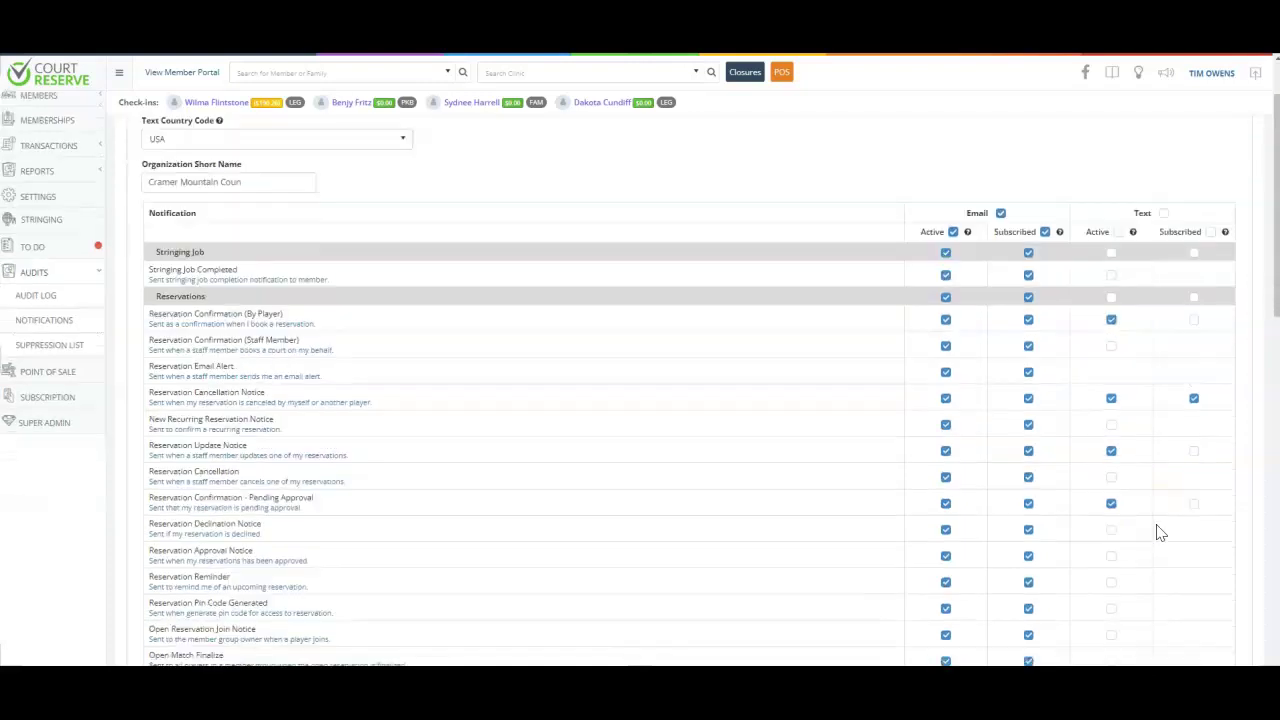
scroll(1158, 533, "down", 6)
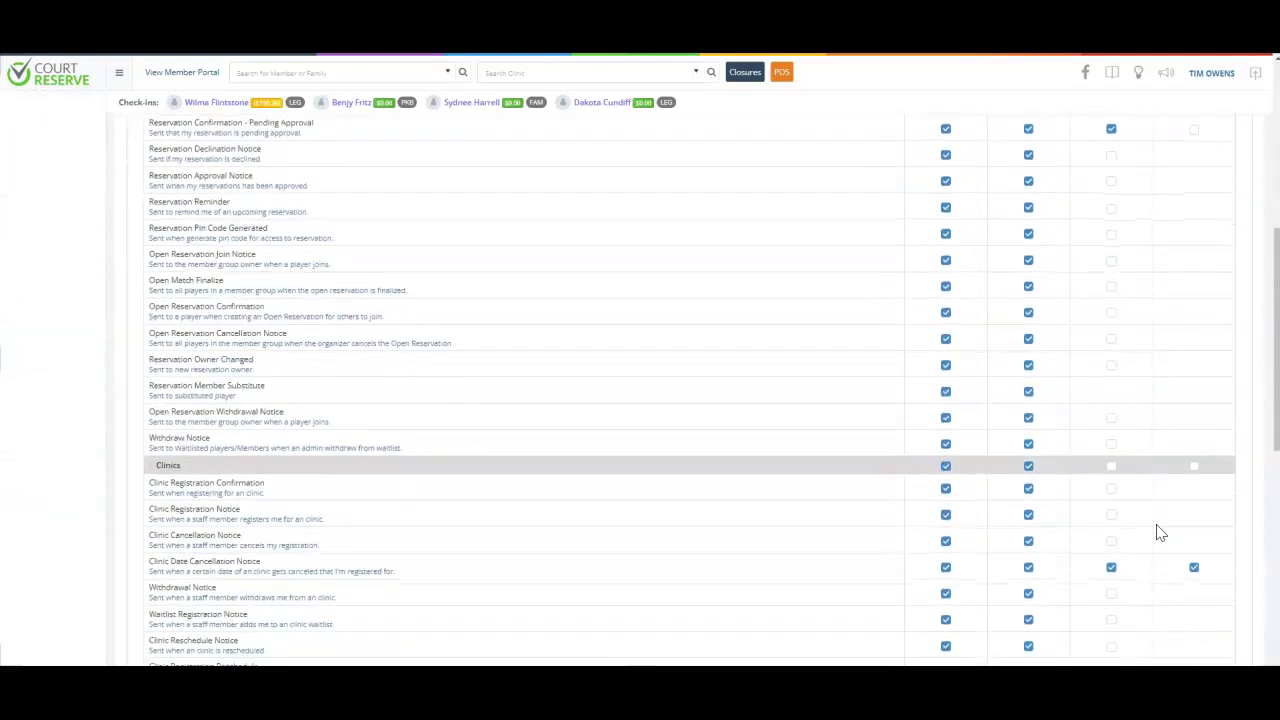
scroll(1156, 533, "up", 3)
scroll(1156, 533, "up", 8)
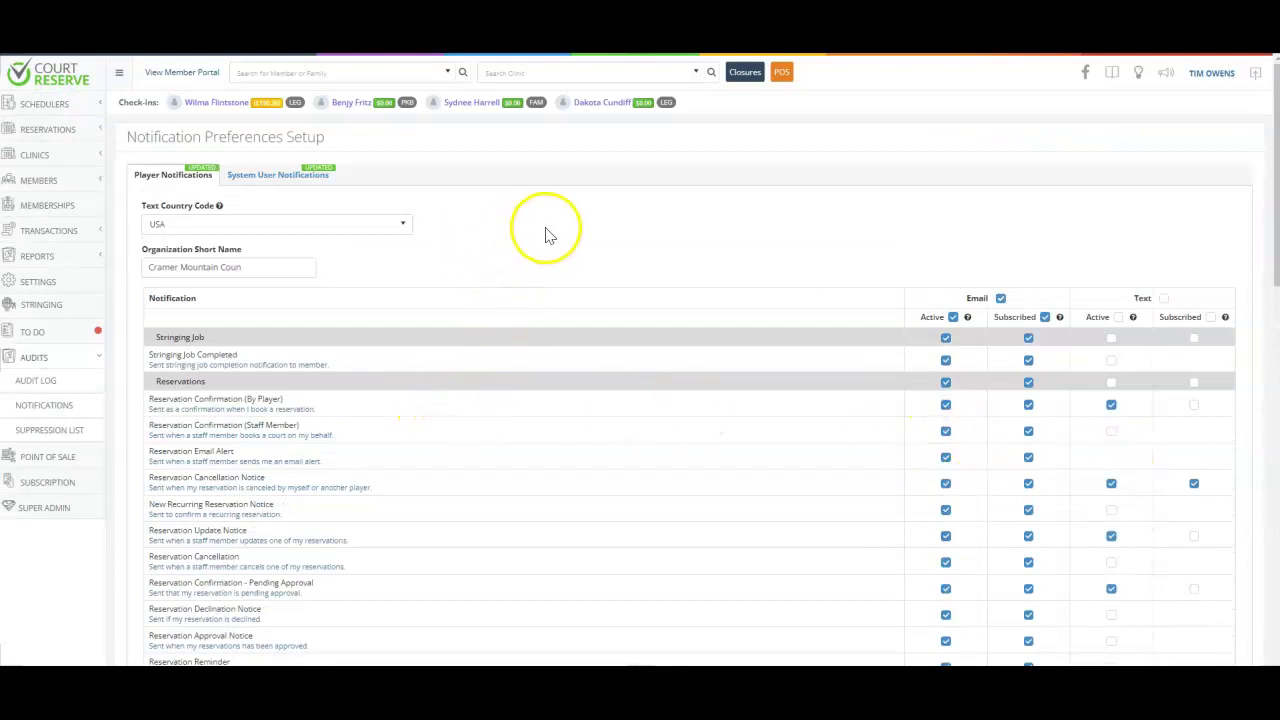
left_click(288, 188)
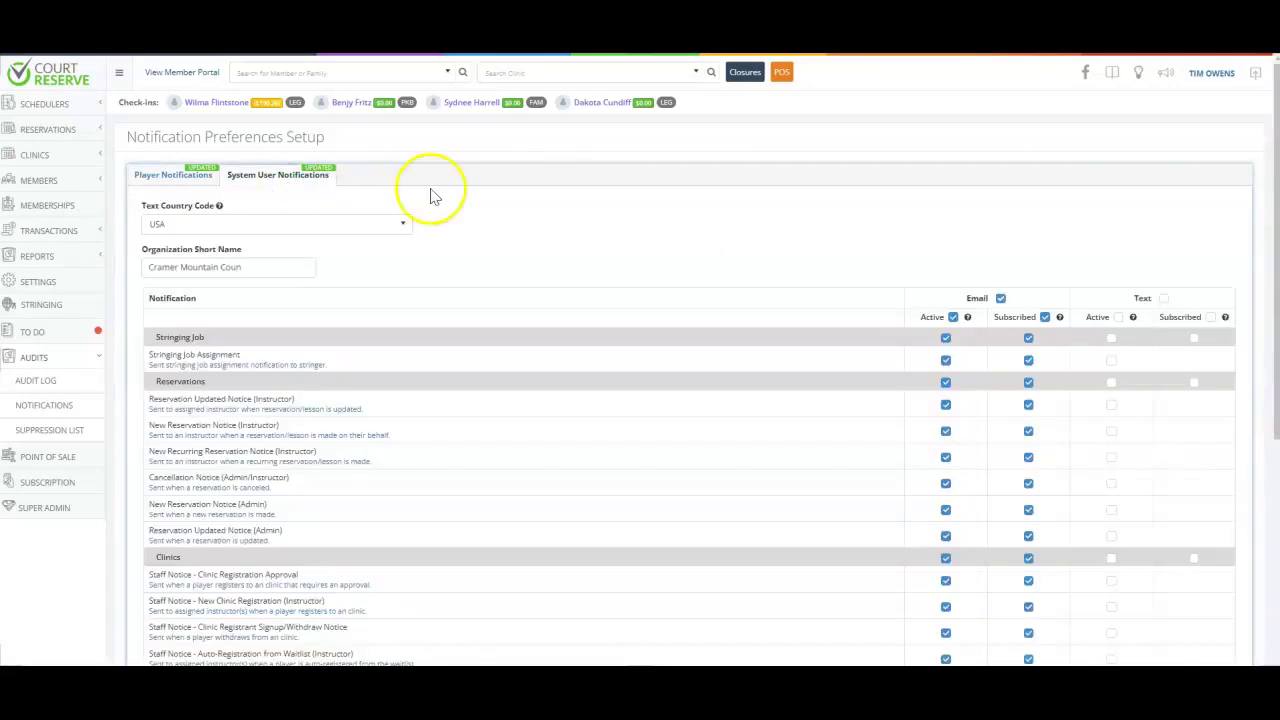
scroll(703, 441, "down", 3)
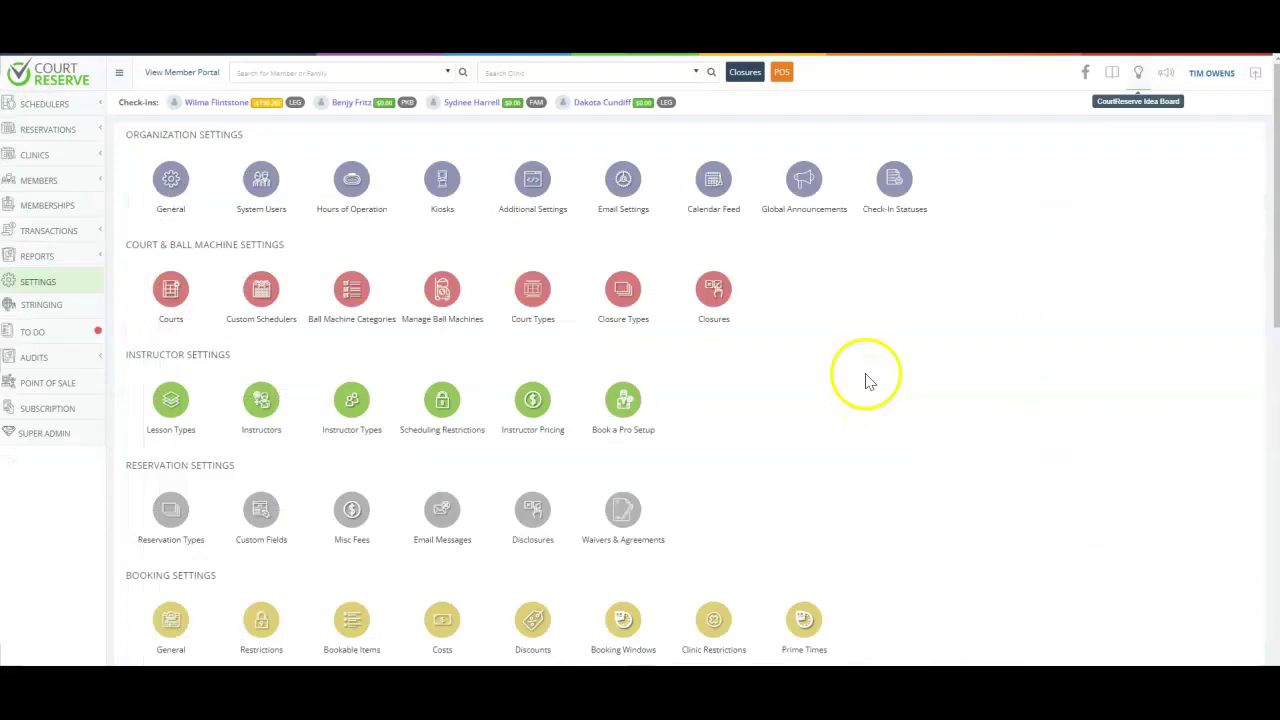
- Open the CourtReserve Idea Board and browse the top-rated feature ideas with their descriptions and development status
left_click(1138, 78)
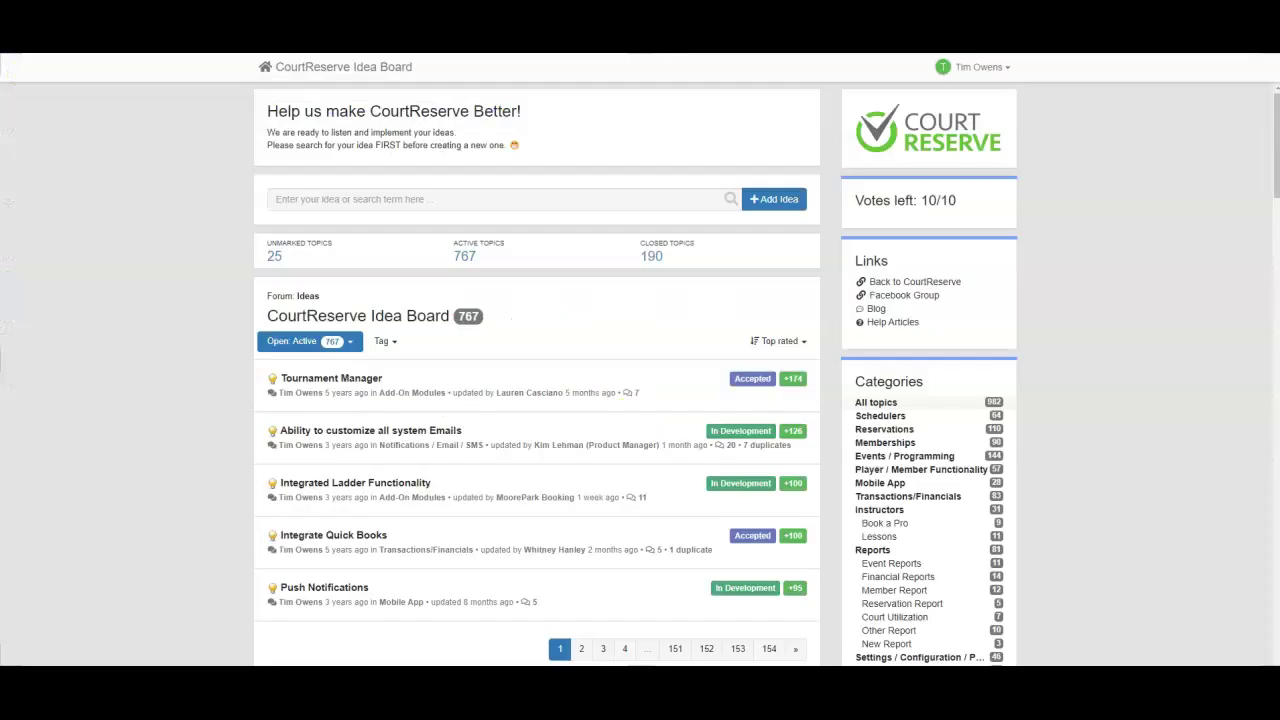
scroll(457, 360, "down", 1)
scroll(457, 364, "down", 4)
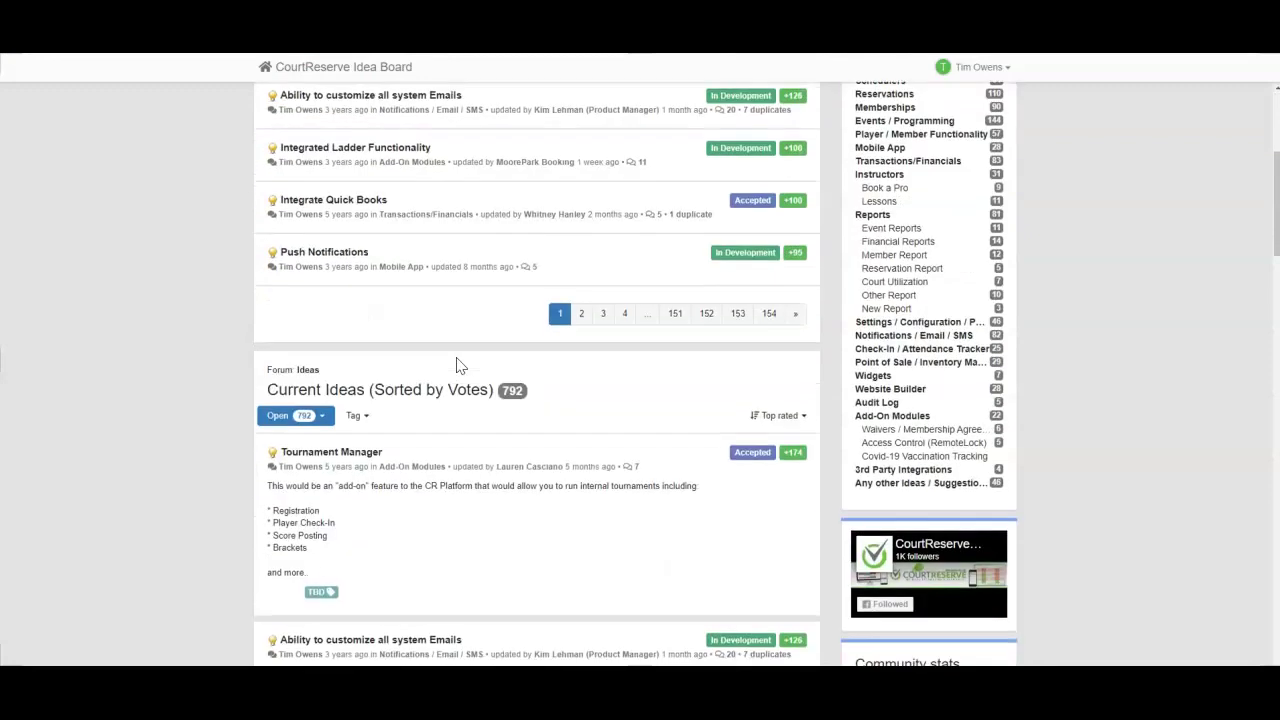
scroll(457, 364, "down", 5)
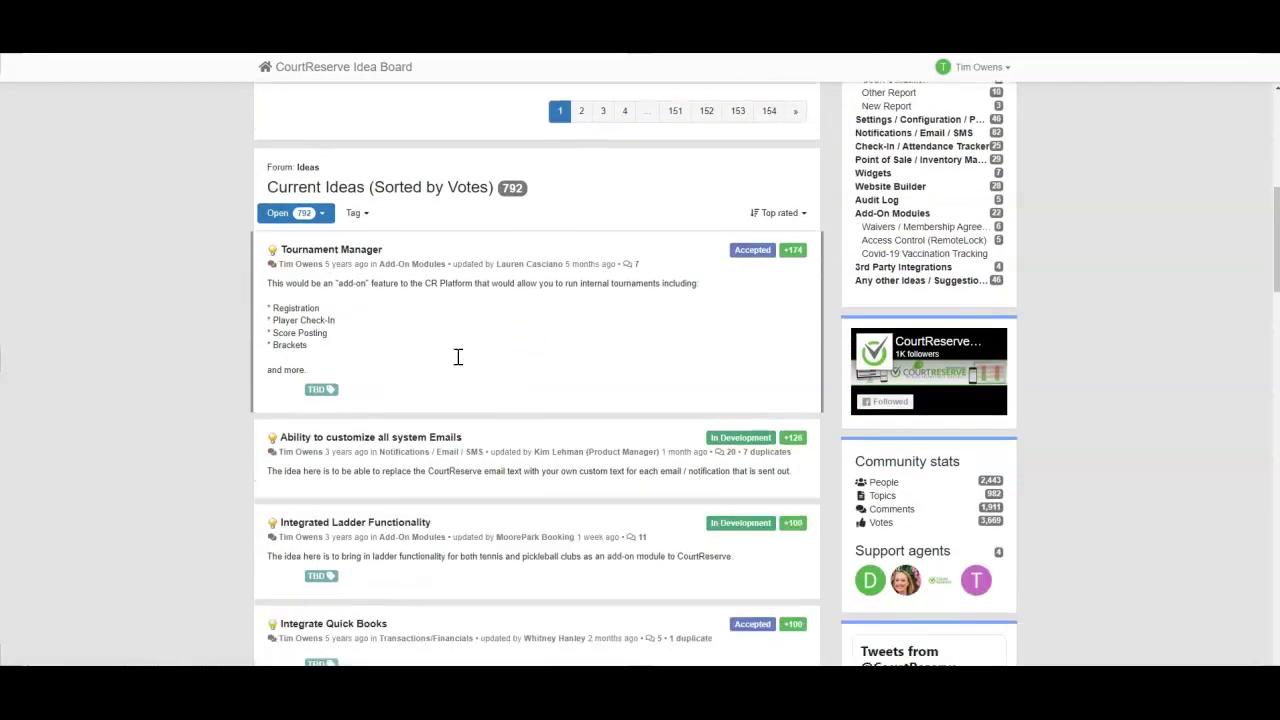
scroll(468, 428, "down", 2)
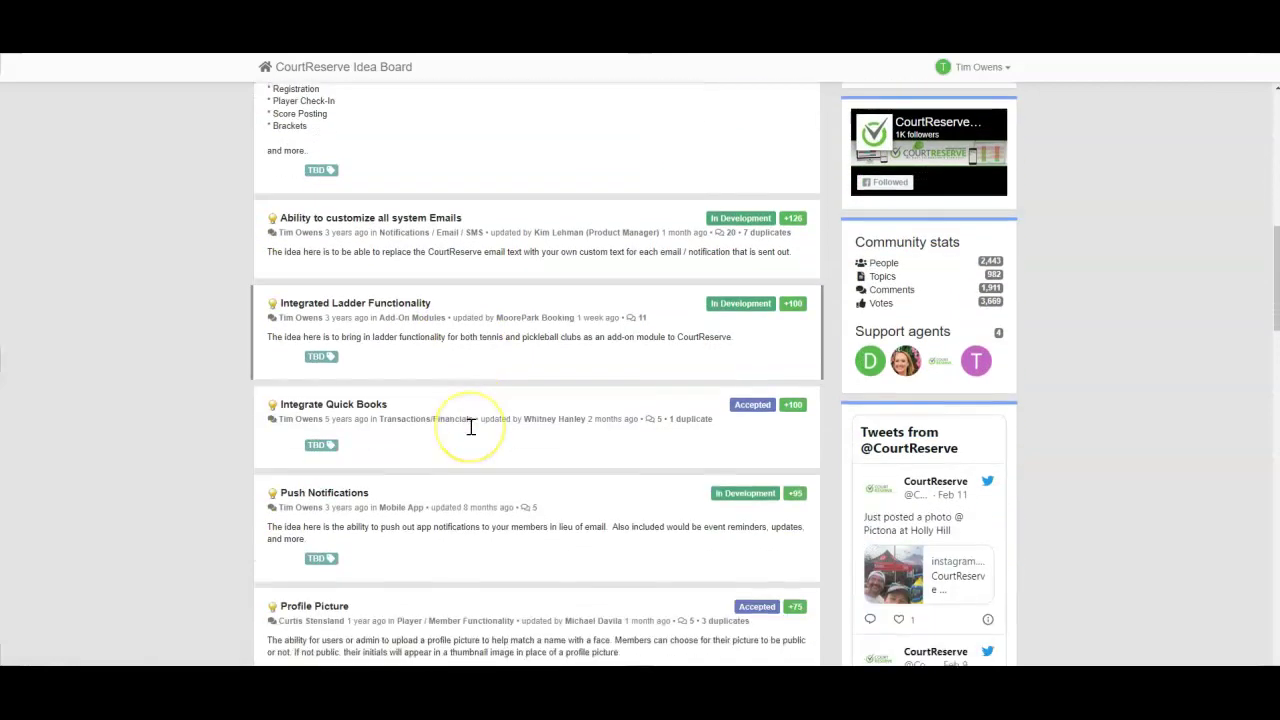
scroll(473, 435, "down", 6)
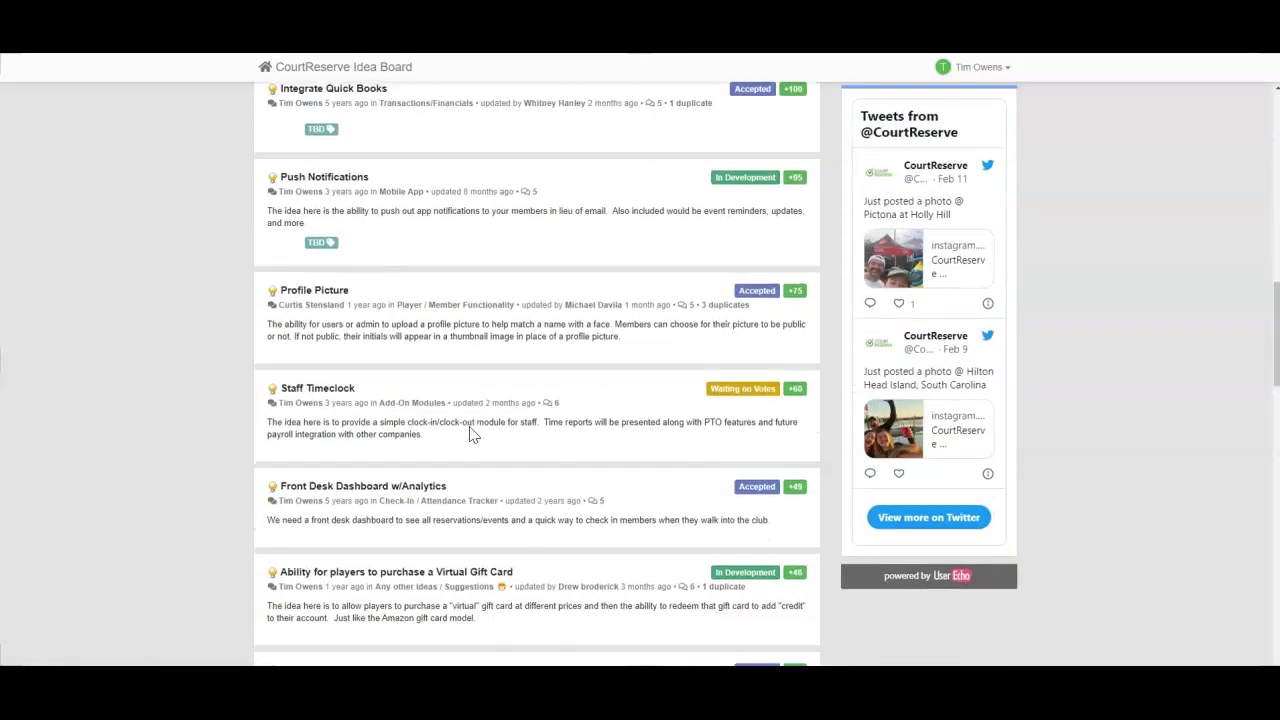
left_click(474, 470)
scroll(474, 470, "up", 6)
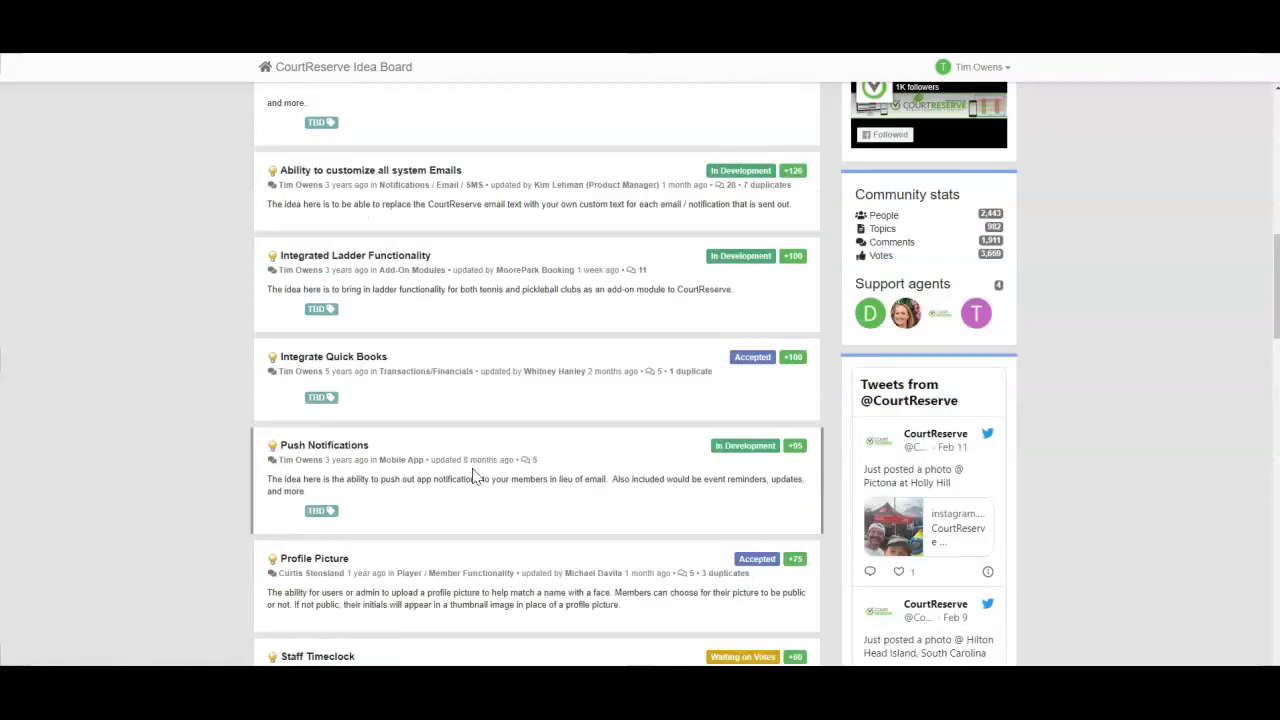
left_click(472, 480)
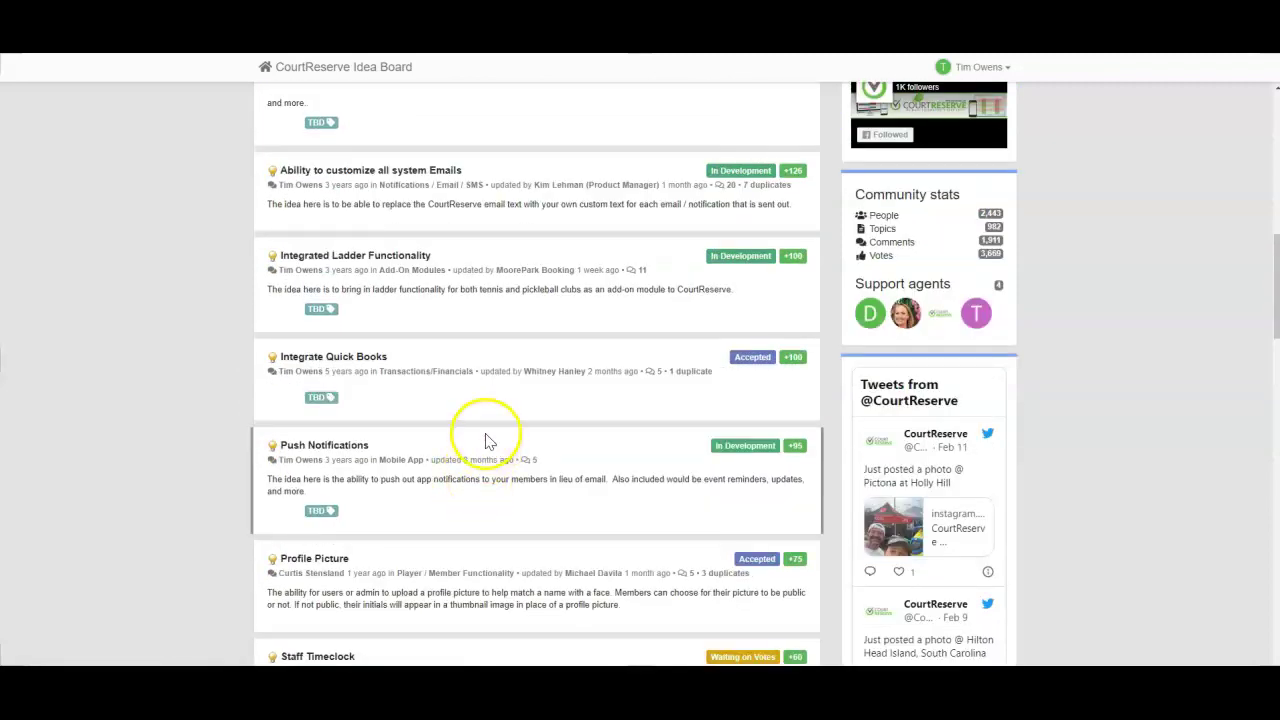
scroll(486, 445, "up", 5)
scroll(486, 441, "up", 7)
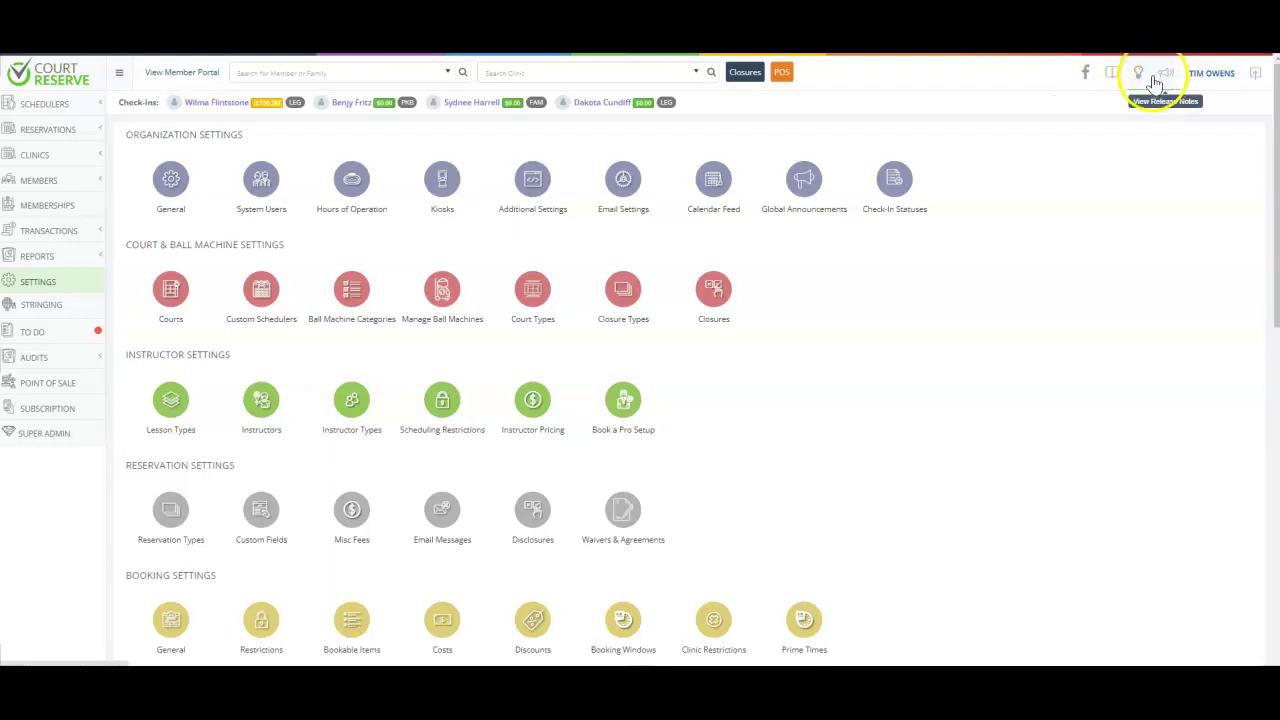
- Open the release notes and read the 4.11.2023 features, including automated refunds and organized play
left_click(1166, 76)
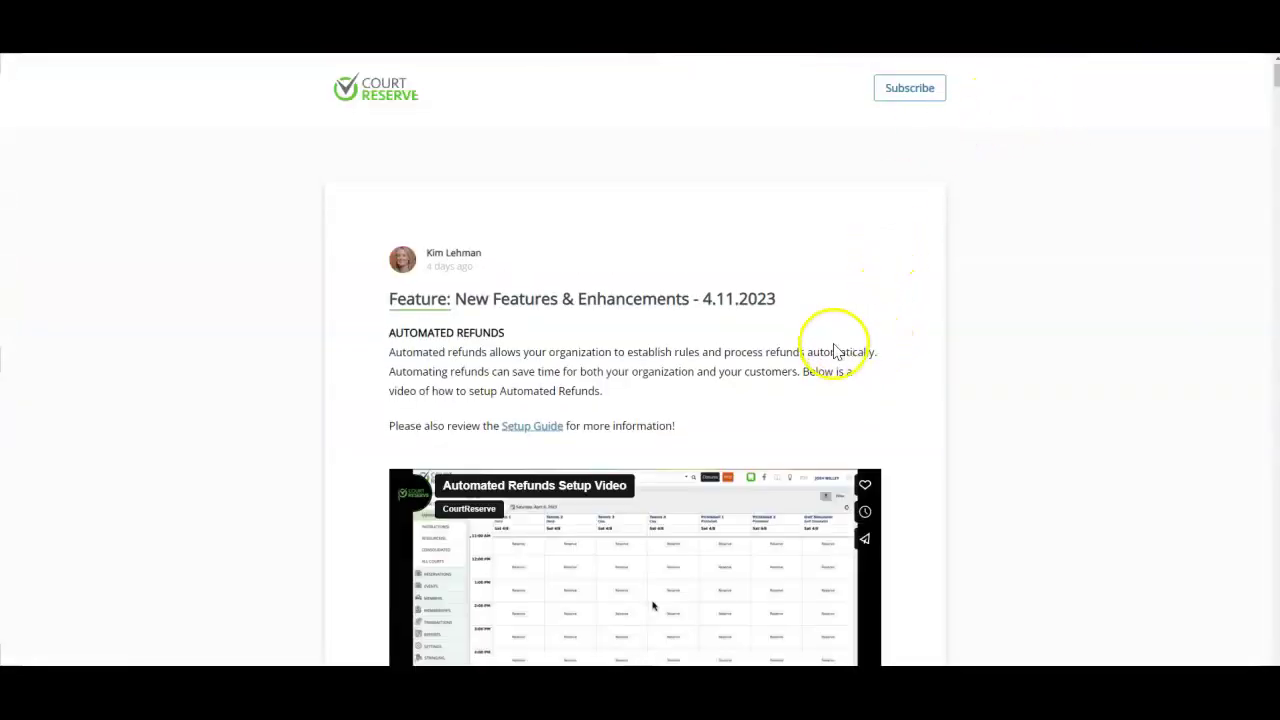
scroll(830, 345, "down", 2)
scroll(837, 365, "down", 6)
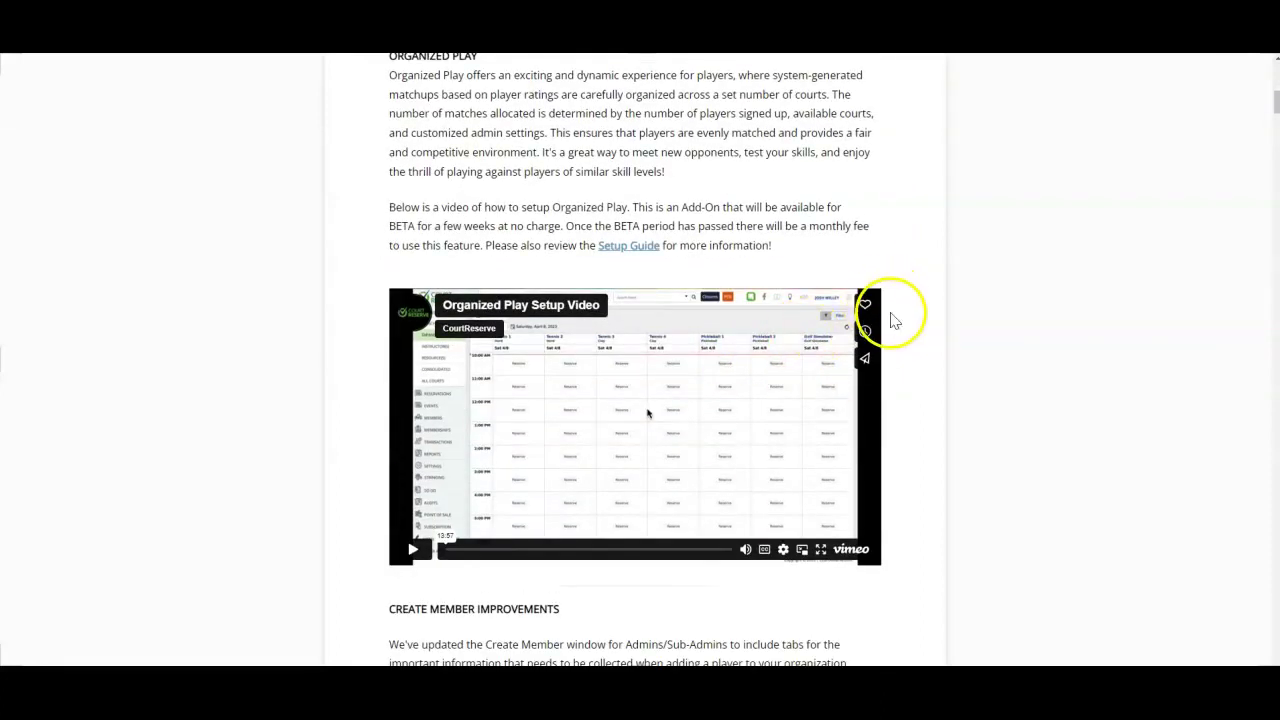
- Read the release notes on the Organized Play setup video and the Create Member window improvements
scroll(895, 320, "down", 5)
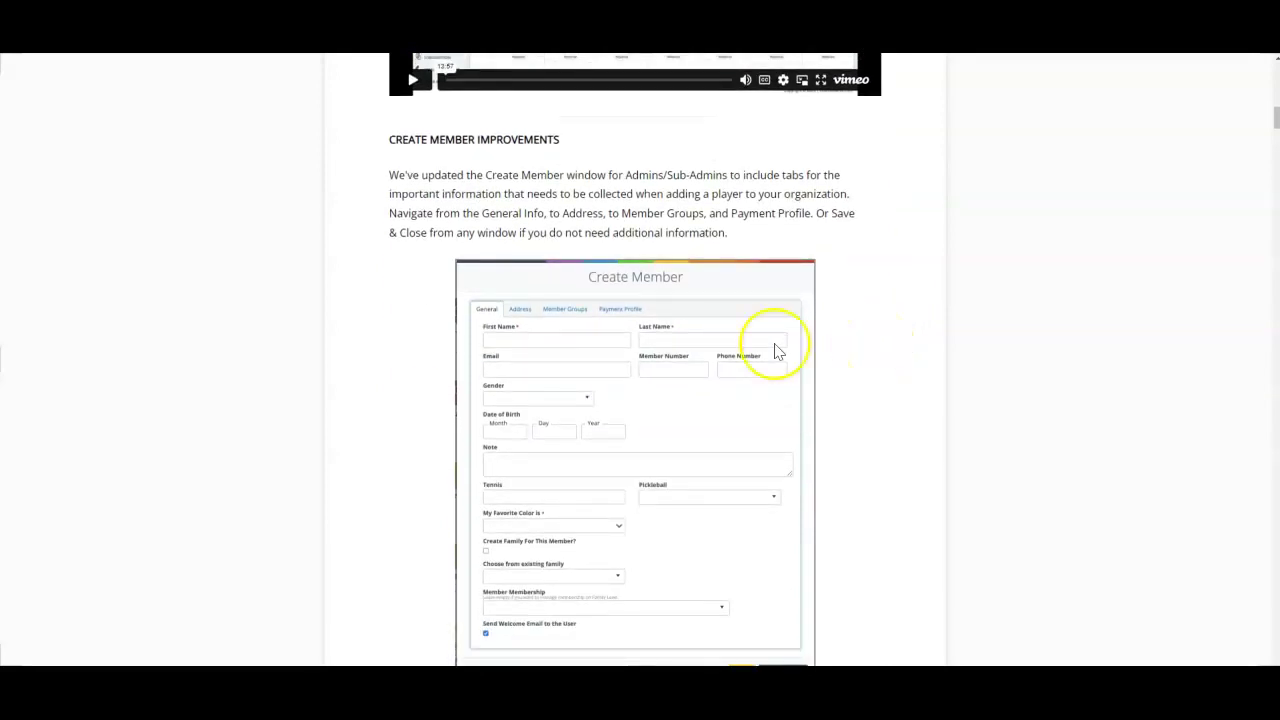
scroll(776, 350, "down", 6)
scroll(776, 350, "down", 4)
scroll(523, 400, "down", 4)
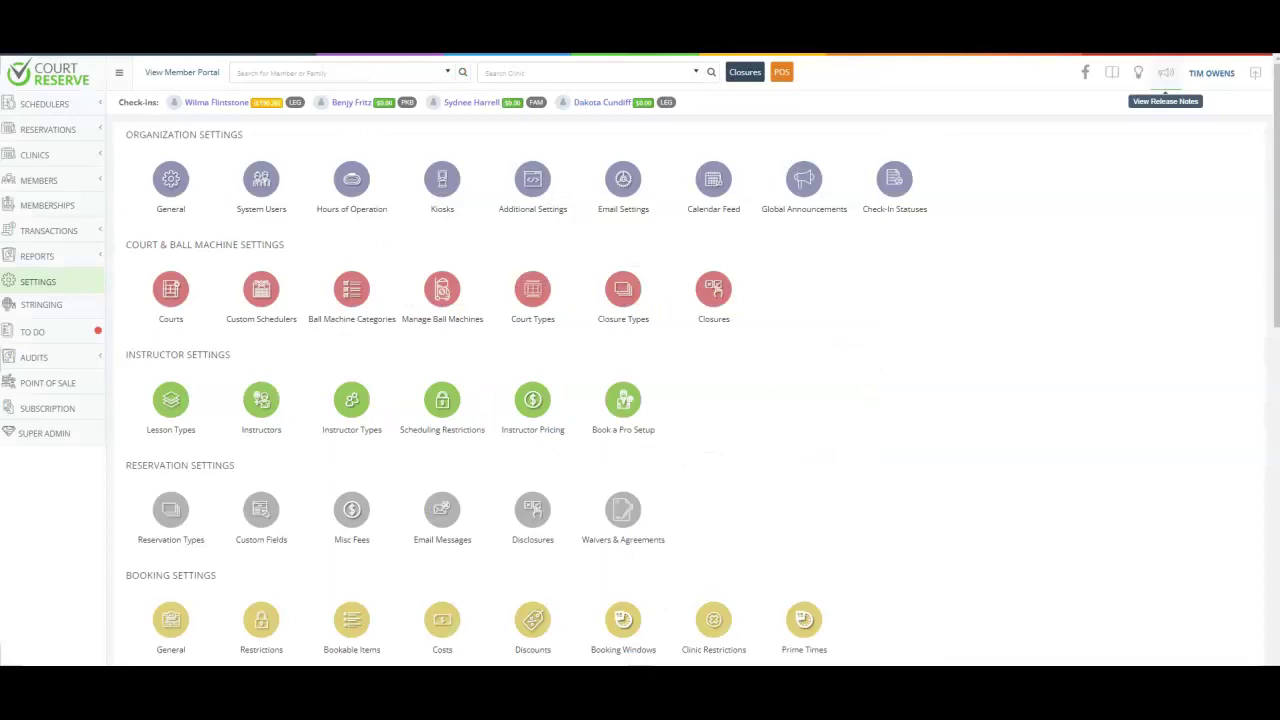
- Open the CourtReserve help center and browse its article categories, from Basic Setup to Families
left_click(1110, 77)
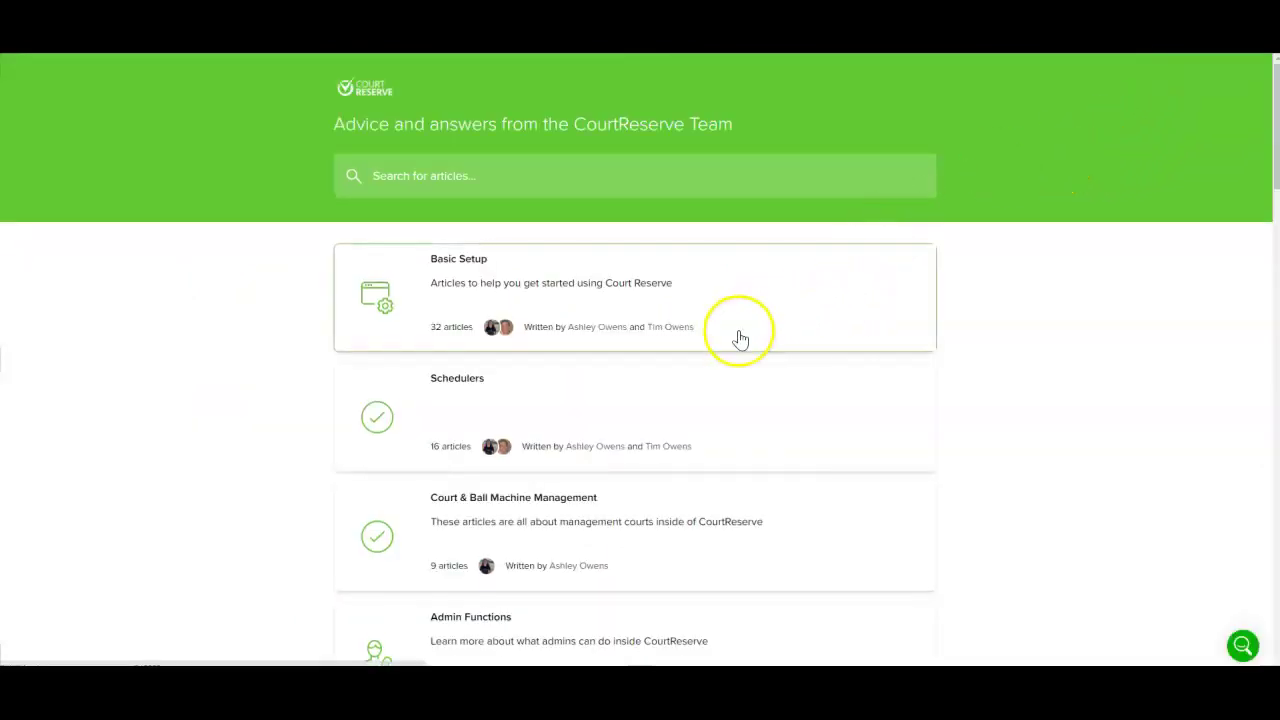
scroll(740, 340, "down", 3)
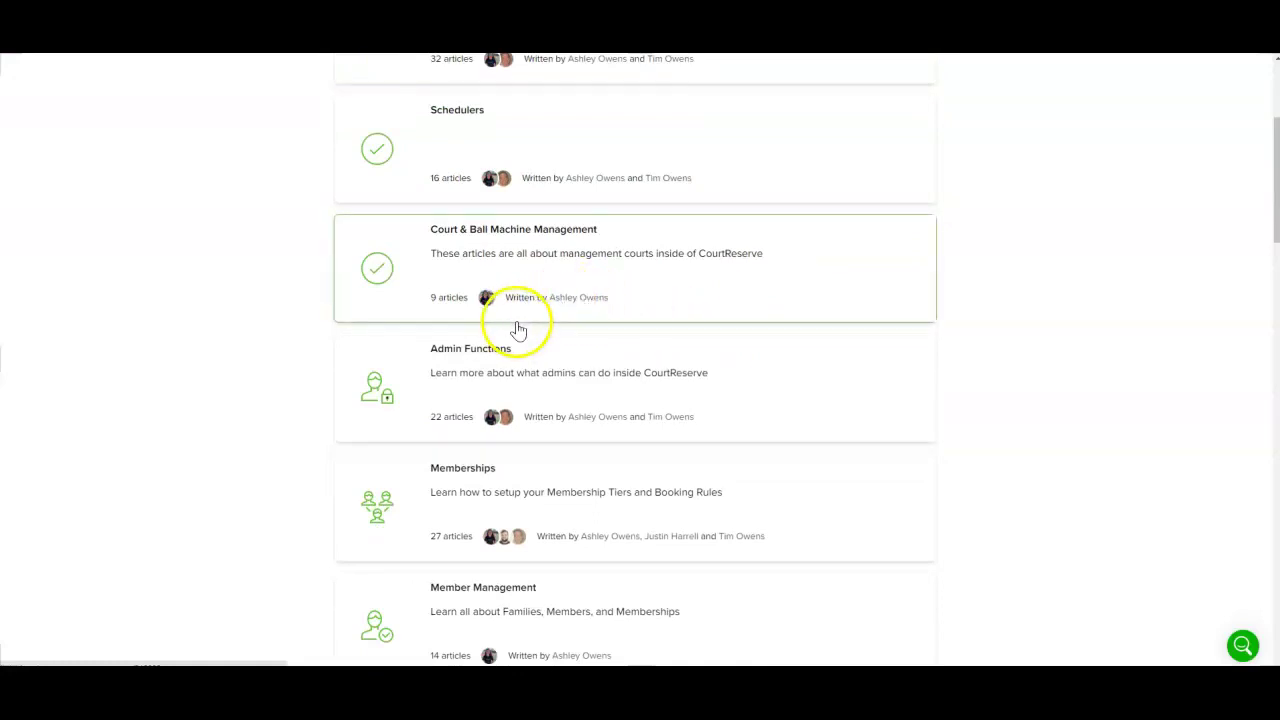
scroll(595, 358, "down", 5)
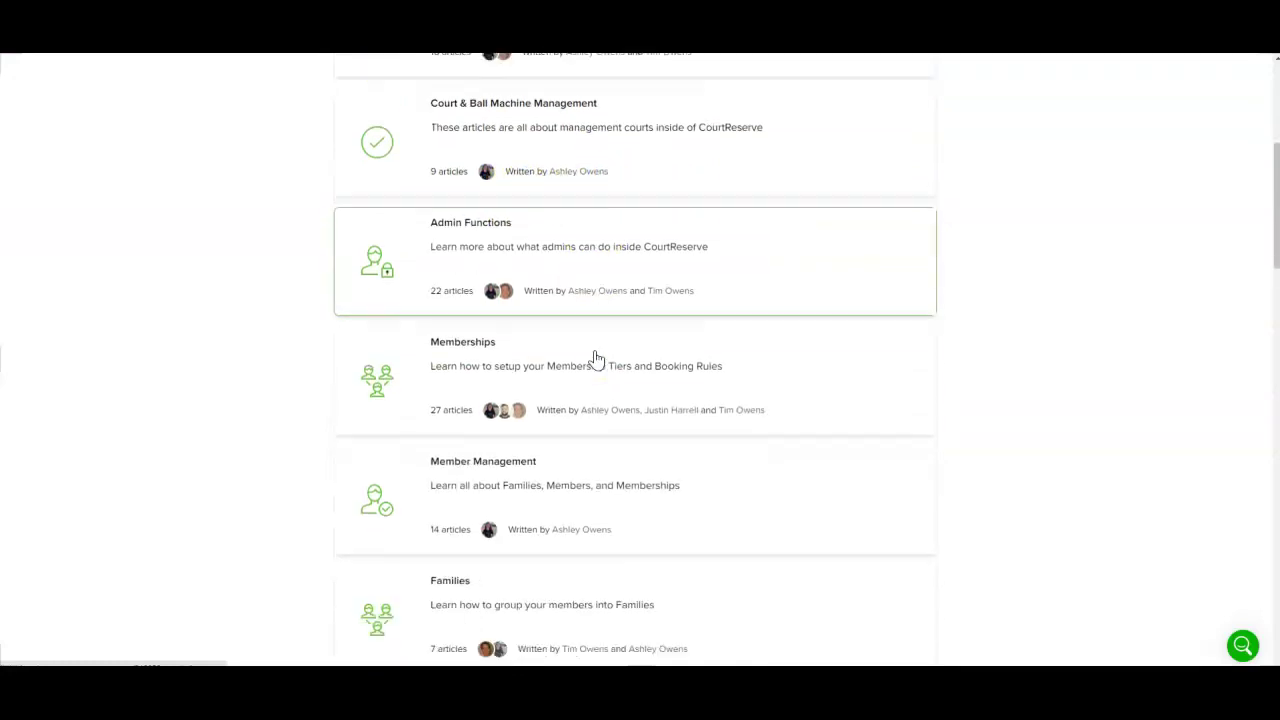
- Open the USTA National Campus website, follow its Get Started link and review the reservation and registration portal page
left_click(305, 128)
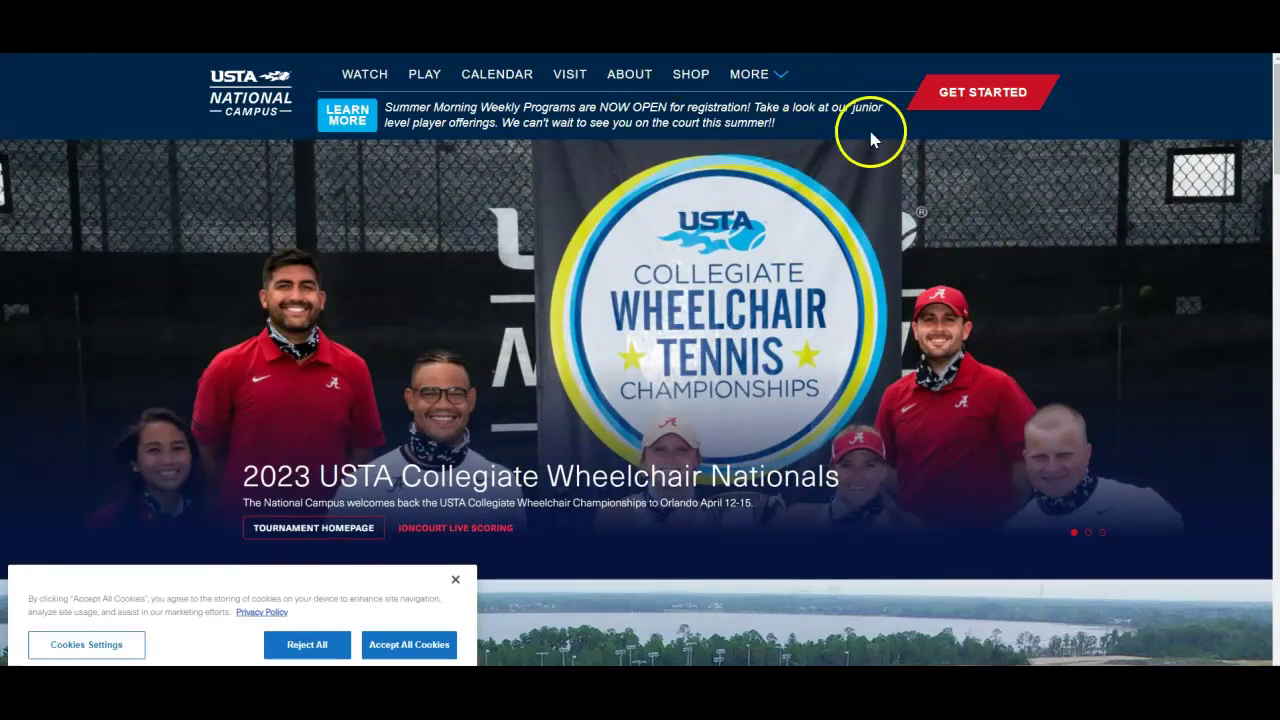
left_click(988, 97)
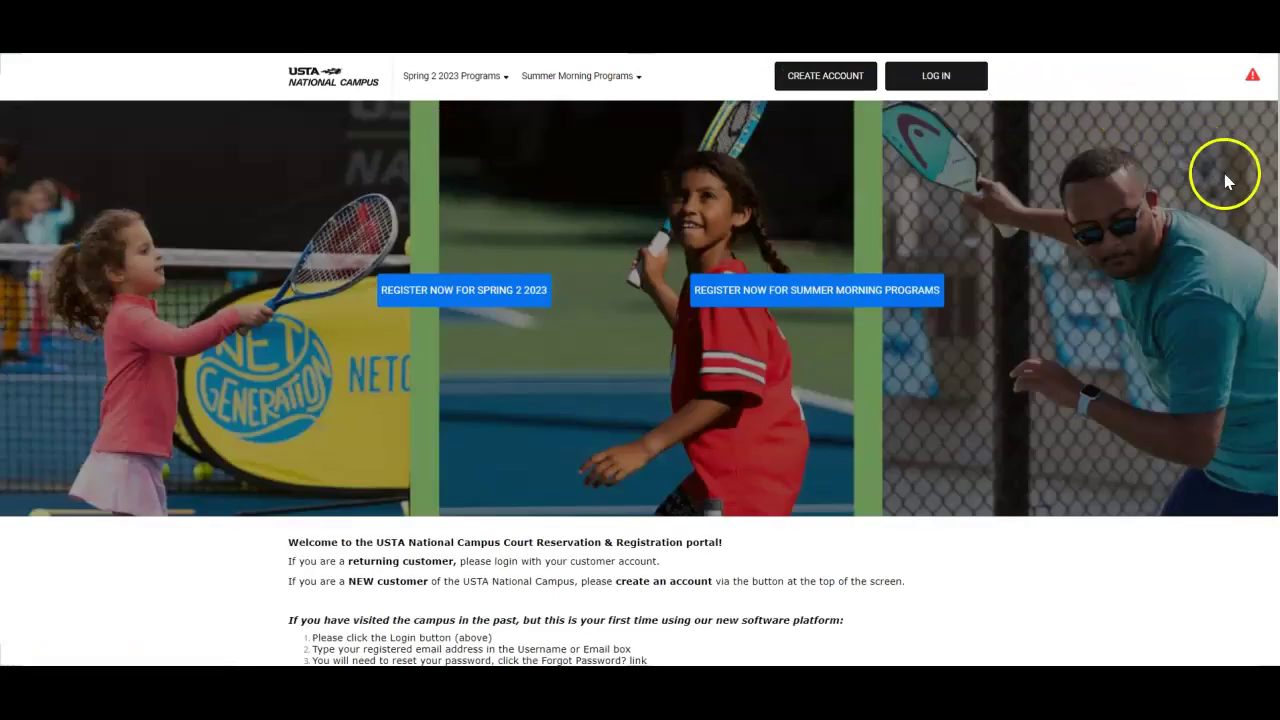
scroll(1054, 240, "down", 5)
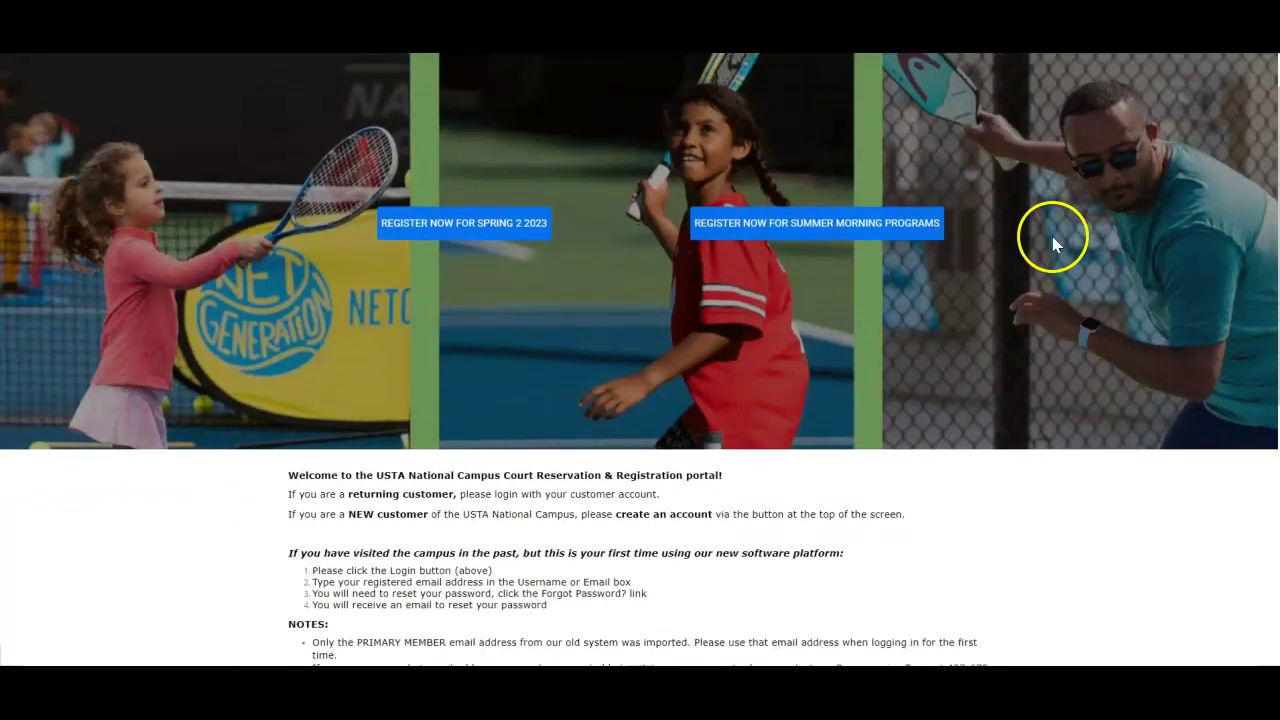
scroll(1056, 270, "down", 1)
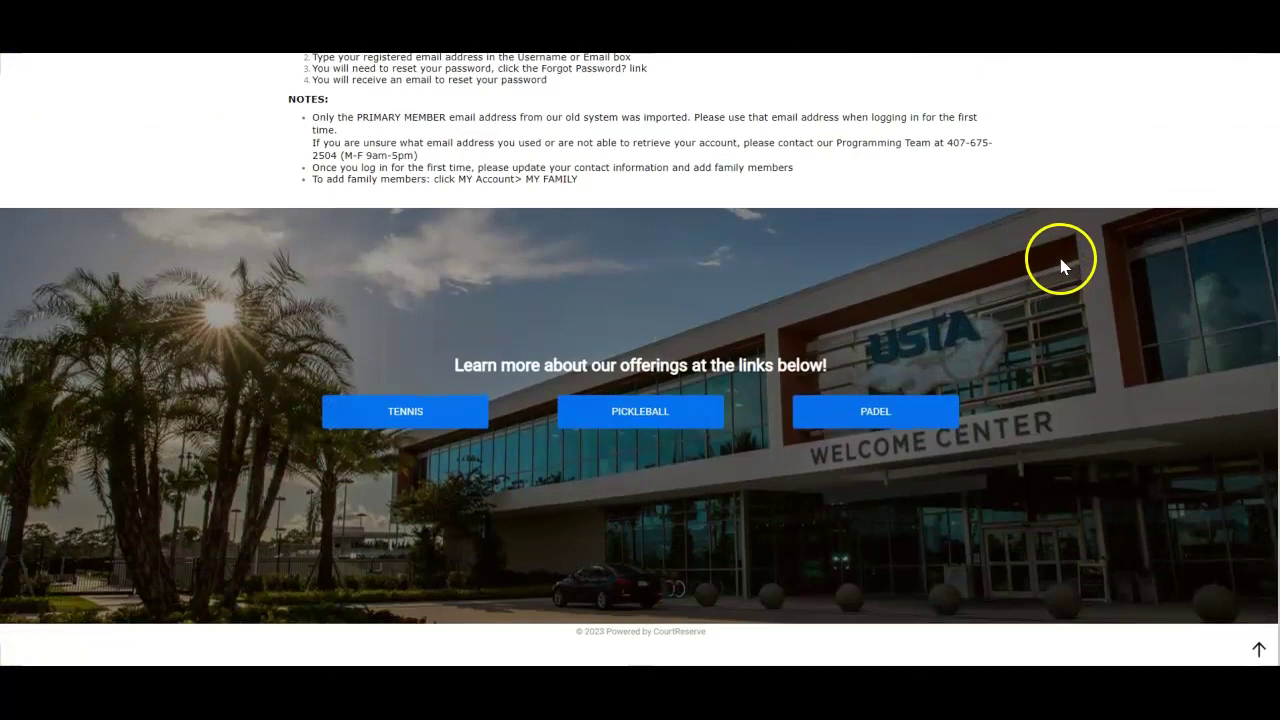
scroll(1029, 310, "up", 6)
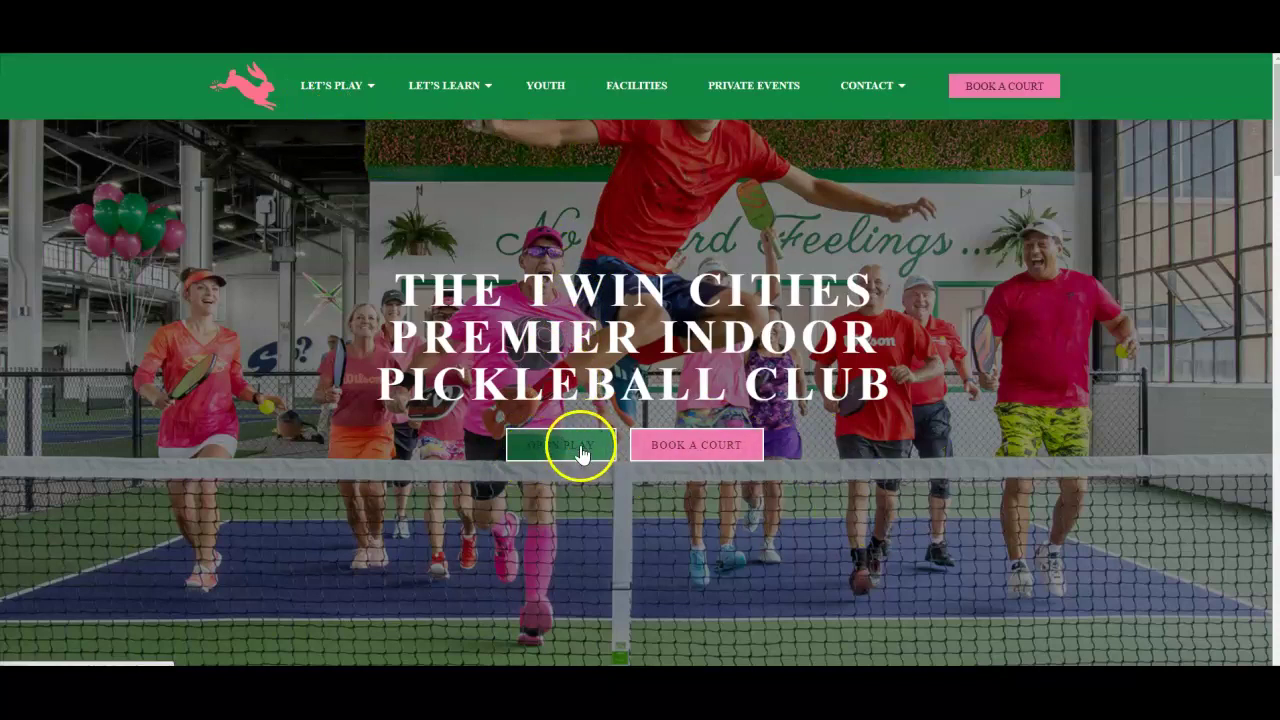
- On the Twin Cities indoor pickleball club's website, review the CourtReserve sign-up and ways to play, and browse the embedded open play sessions
scroll(574, 443, "down", 5)
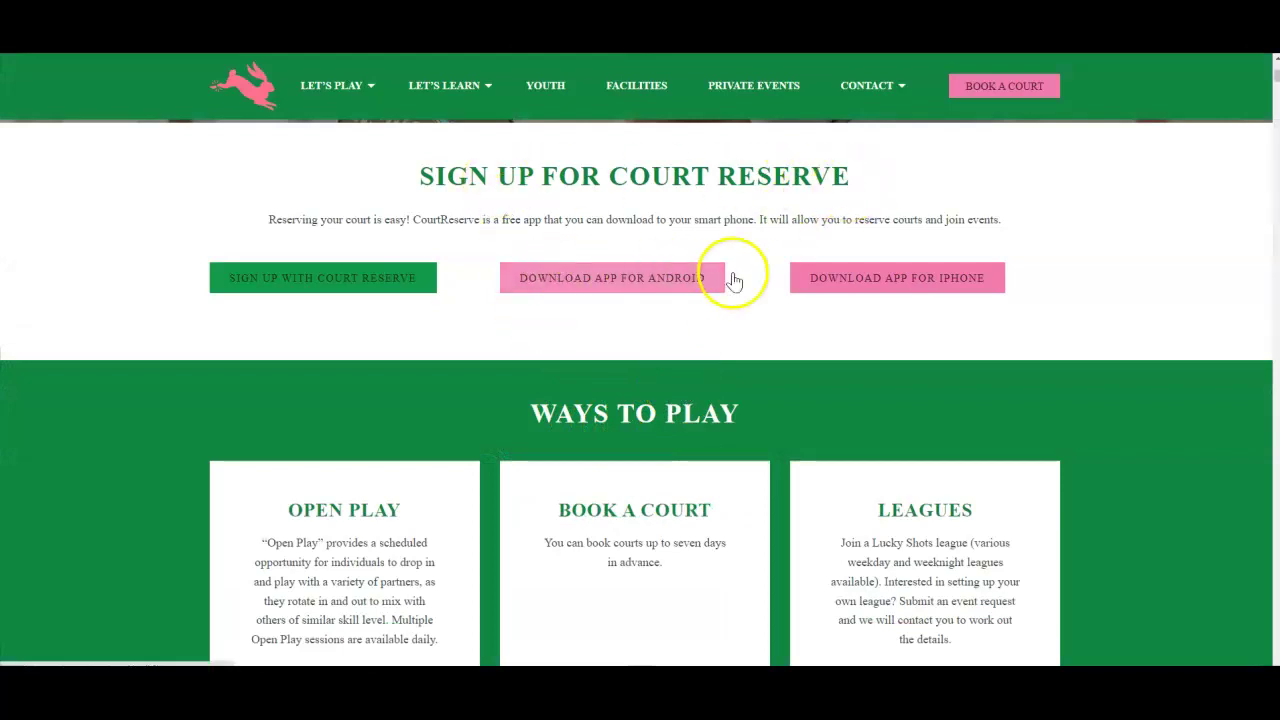
scroll(460, 262, "down", 5)
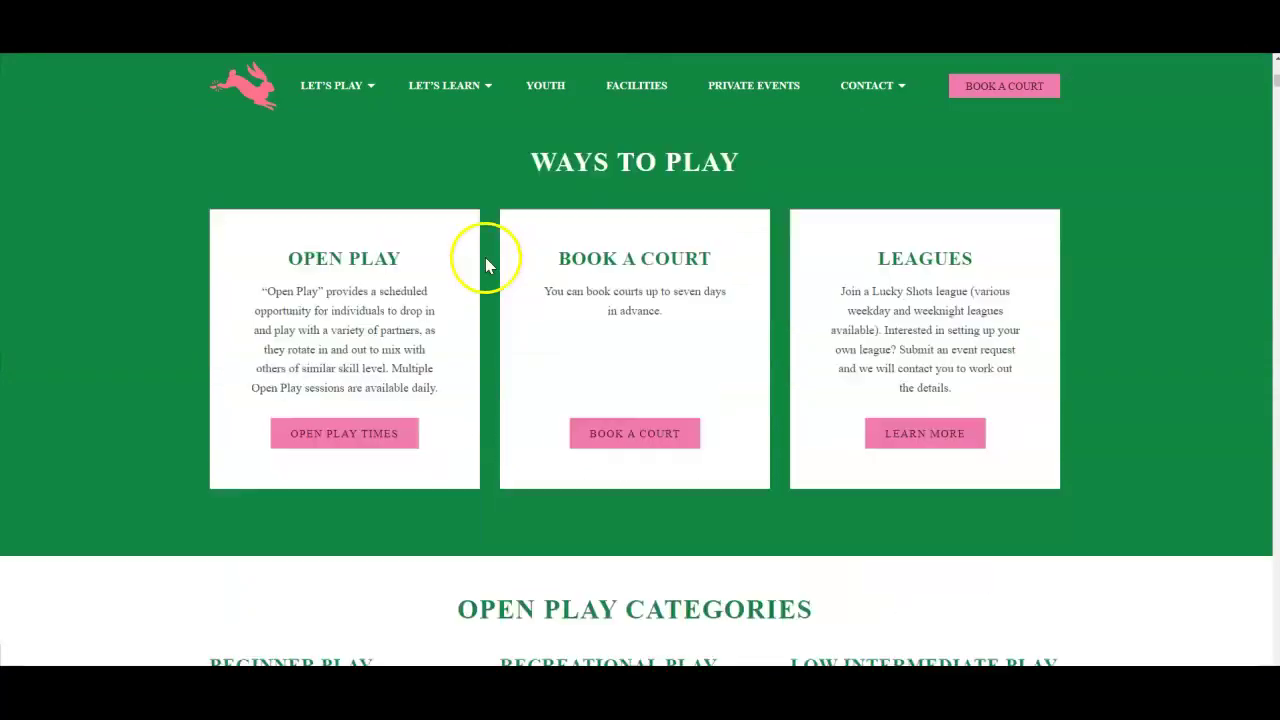
left_click(340, 342)
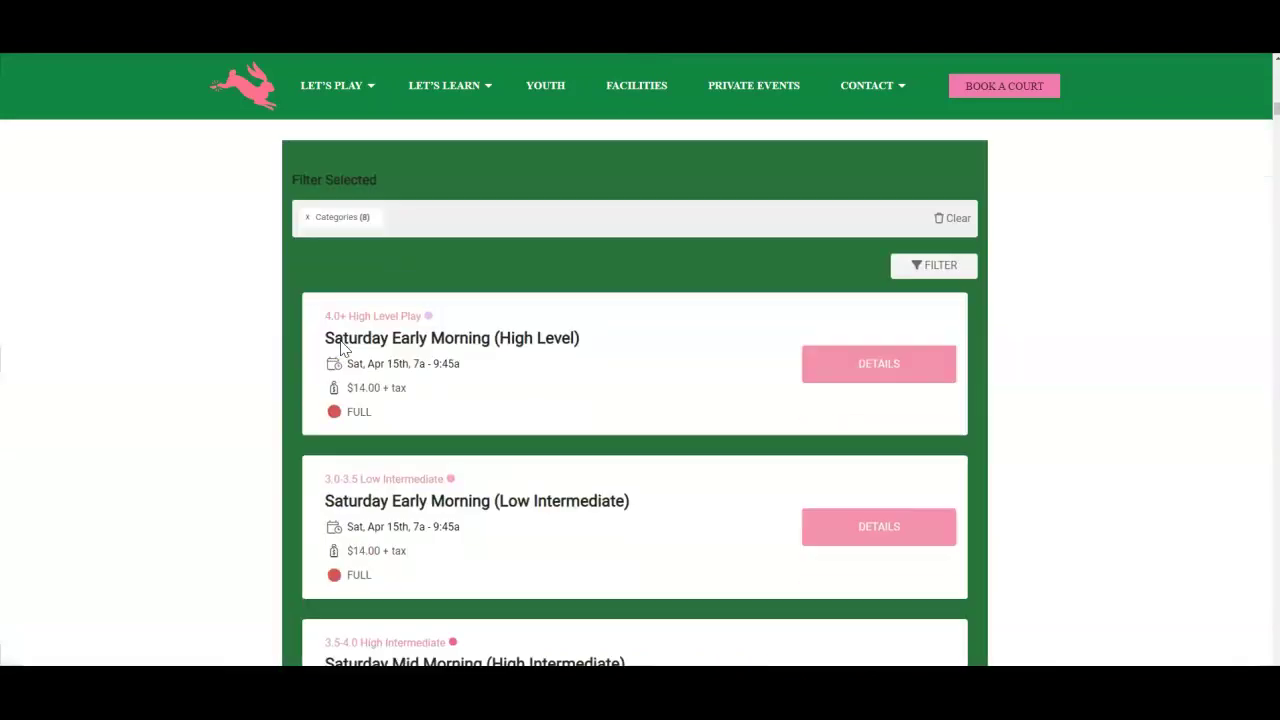
scroll(494, 309, "down", 1)
scroll(497, 311, "down", 1)
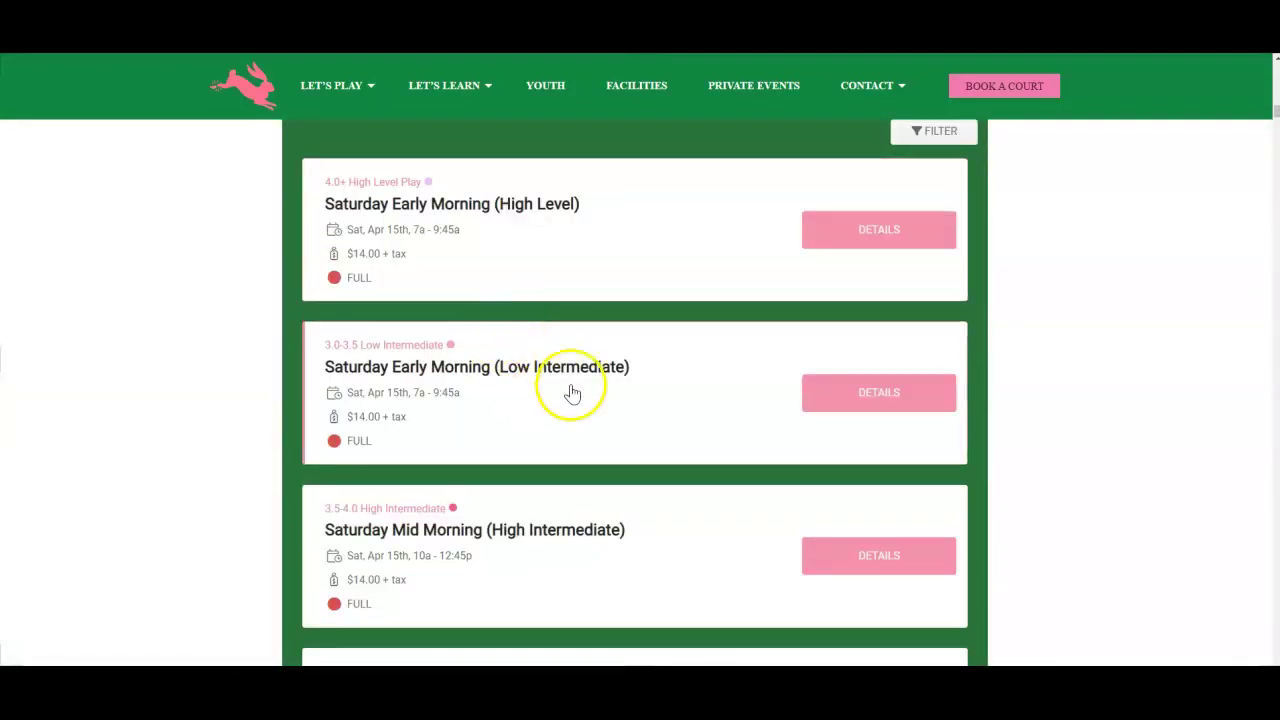
scroll(573, 396, "down", 2)
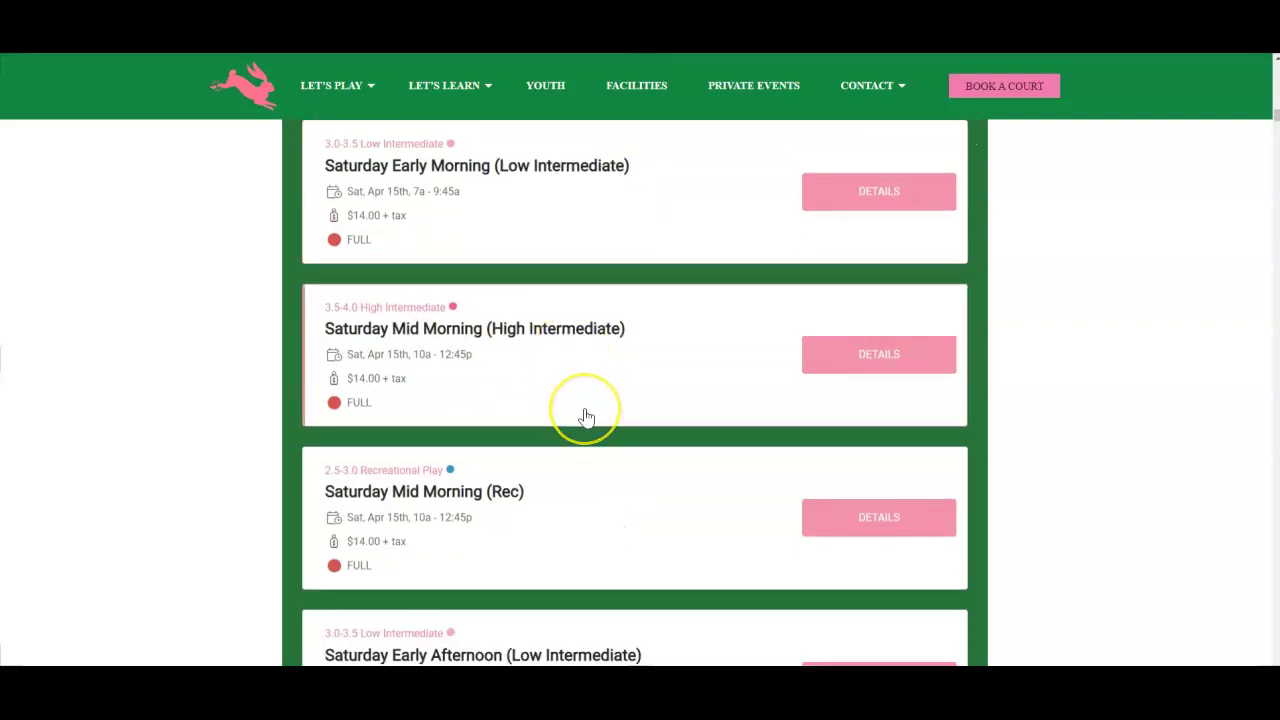
- Review the pickleball club's Schedule page with its registration links and embedded weekly Events calendar for April 9–15, 2023
scroll(583, 414, "down", 4)
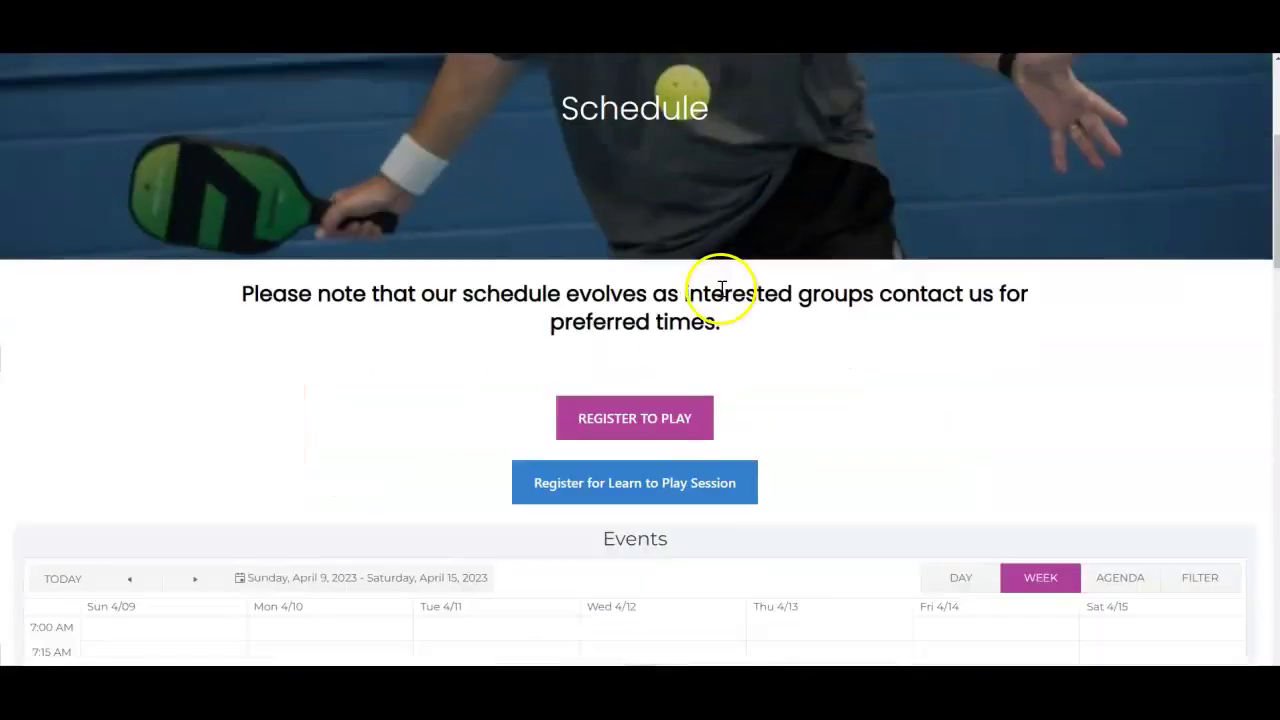
scroll(717, 286, "down", 2)
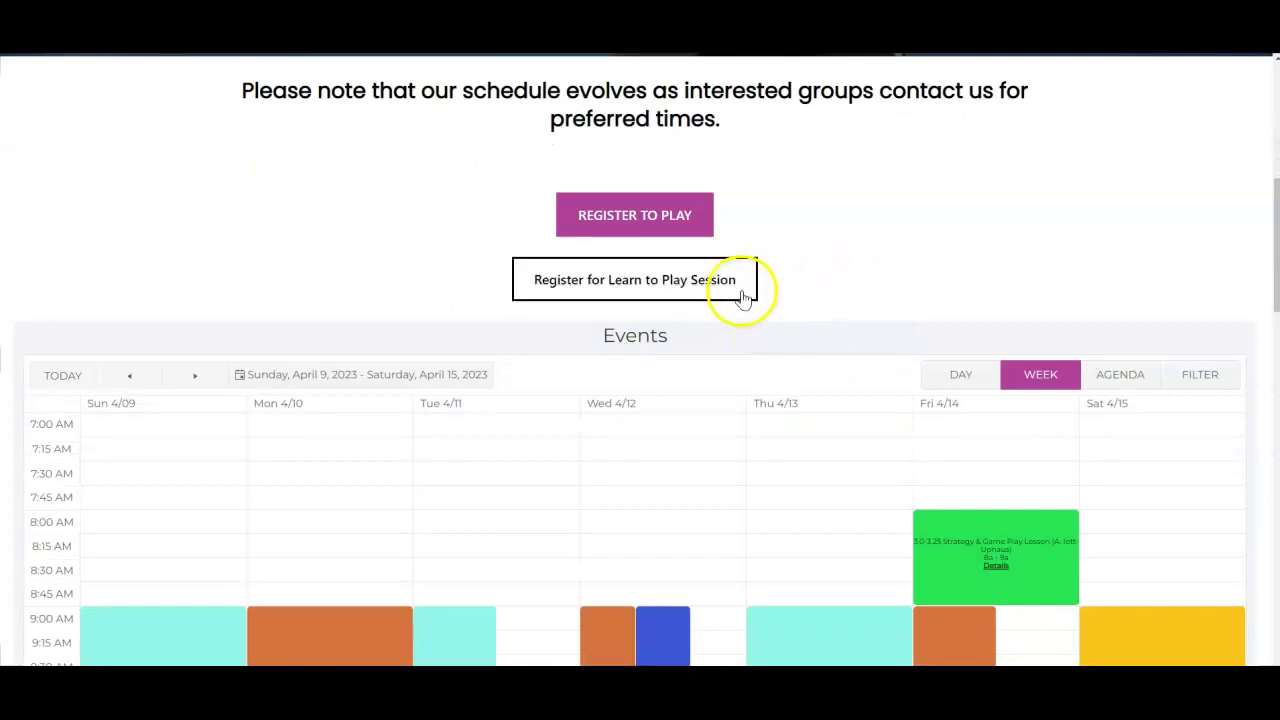
scroll(817, 297, "down", 3)
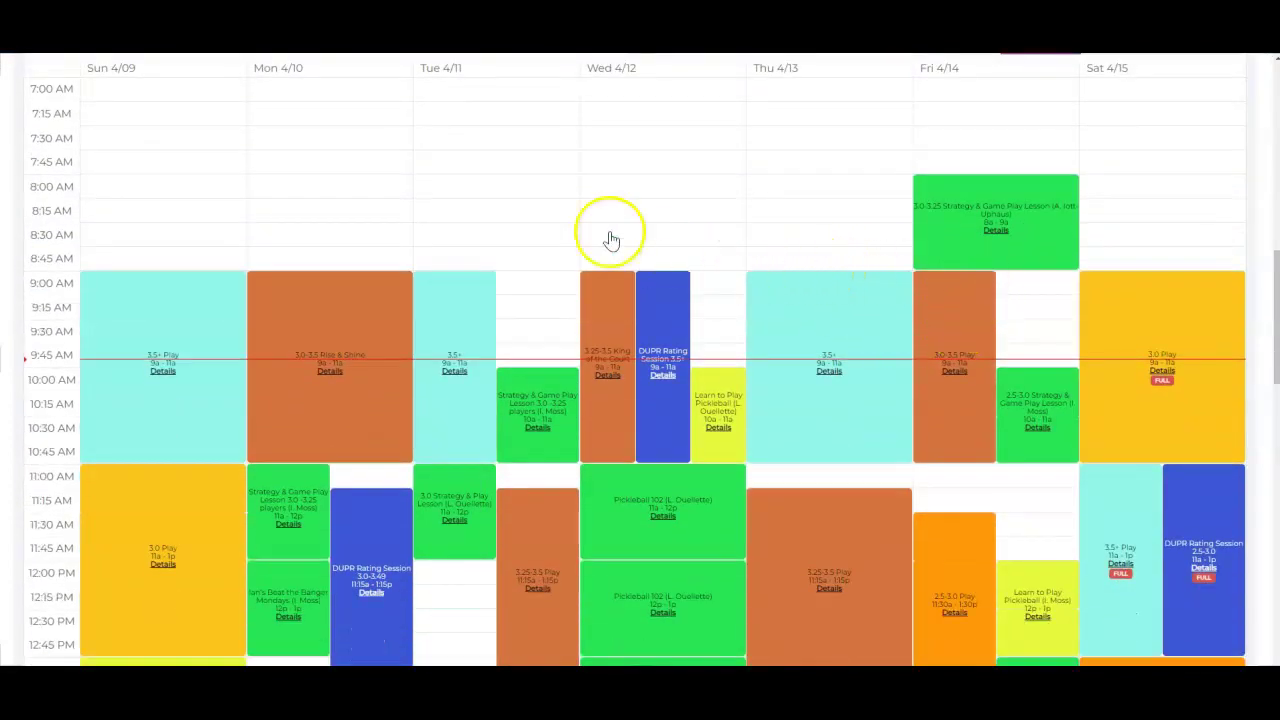
scroll(515, 218, "down", 3)
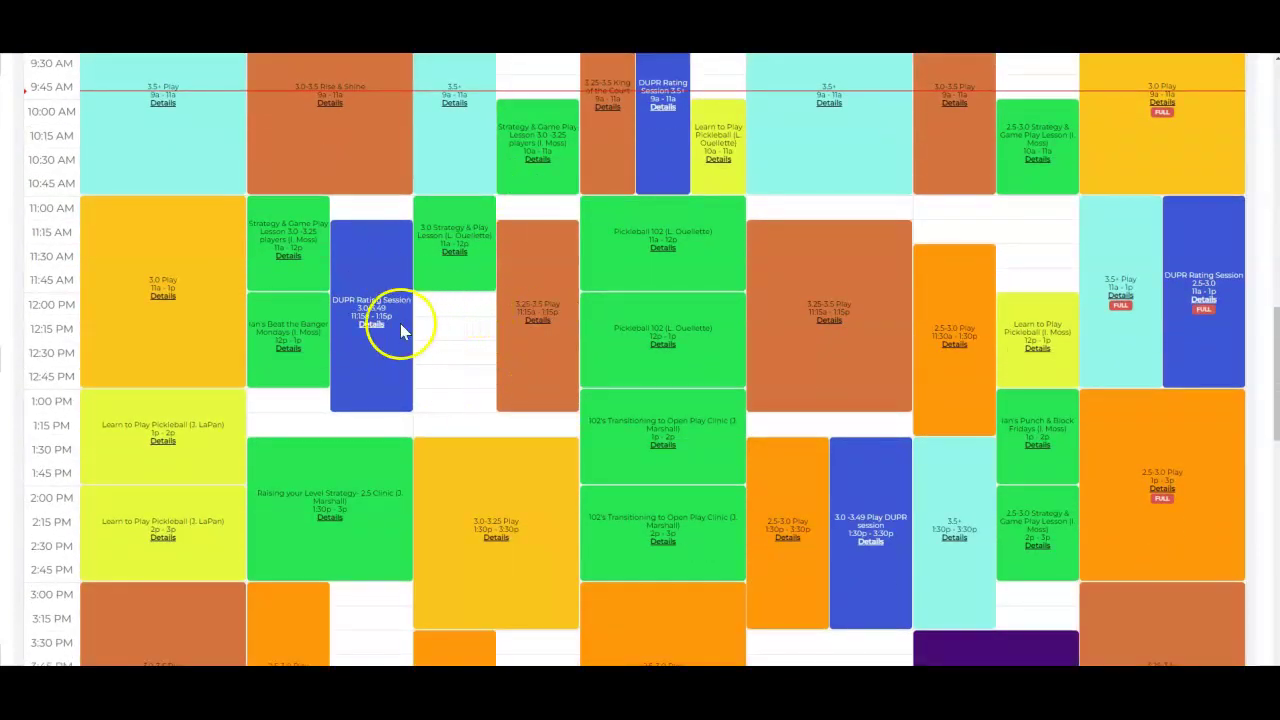
- Go to the CourtReserve website's home page and open its support chat
left_click(368, 324)
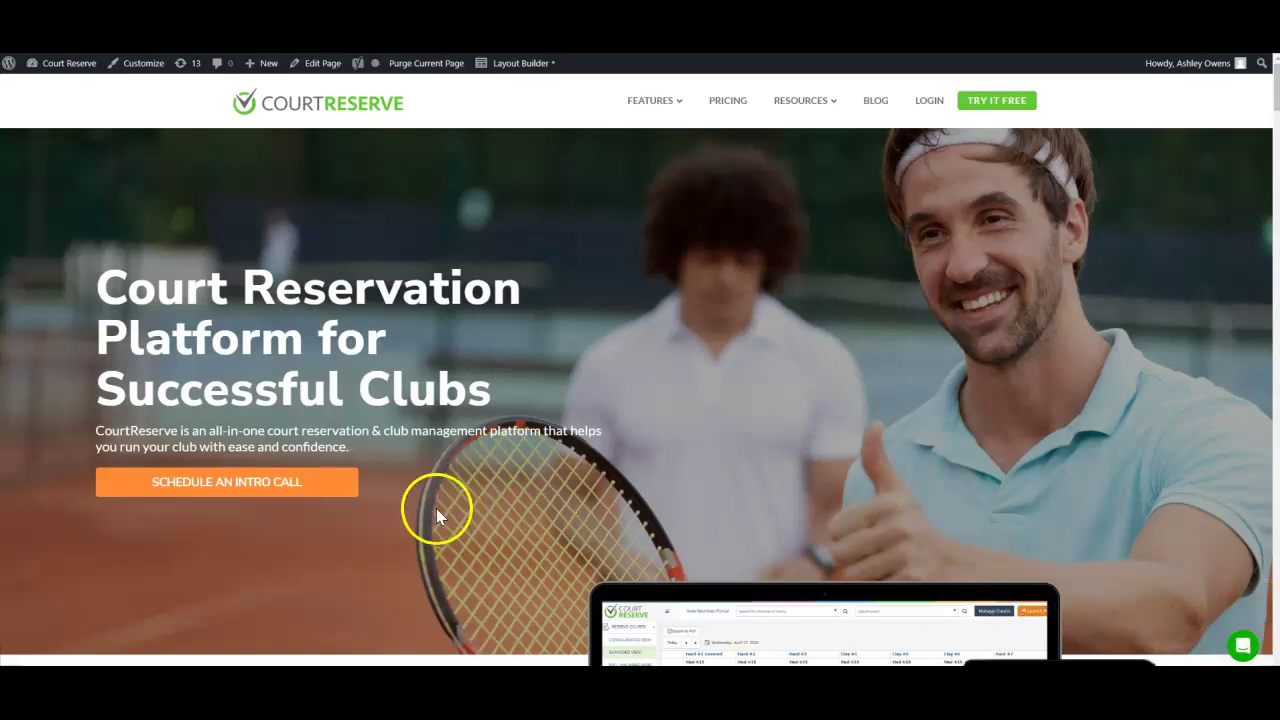
left_click(1241, 648)
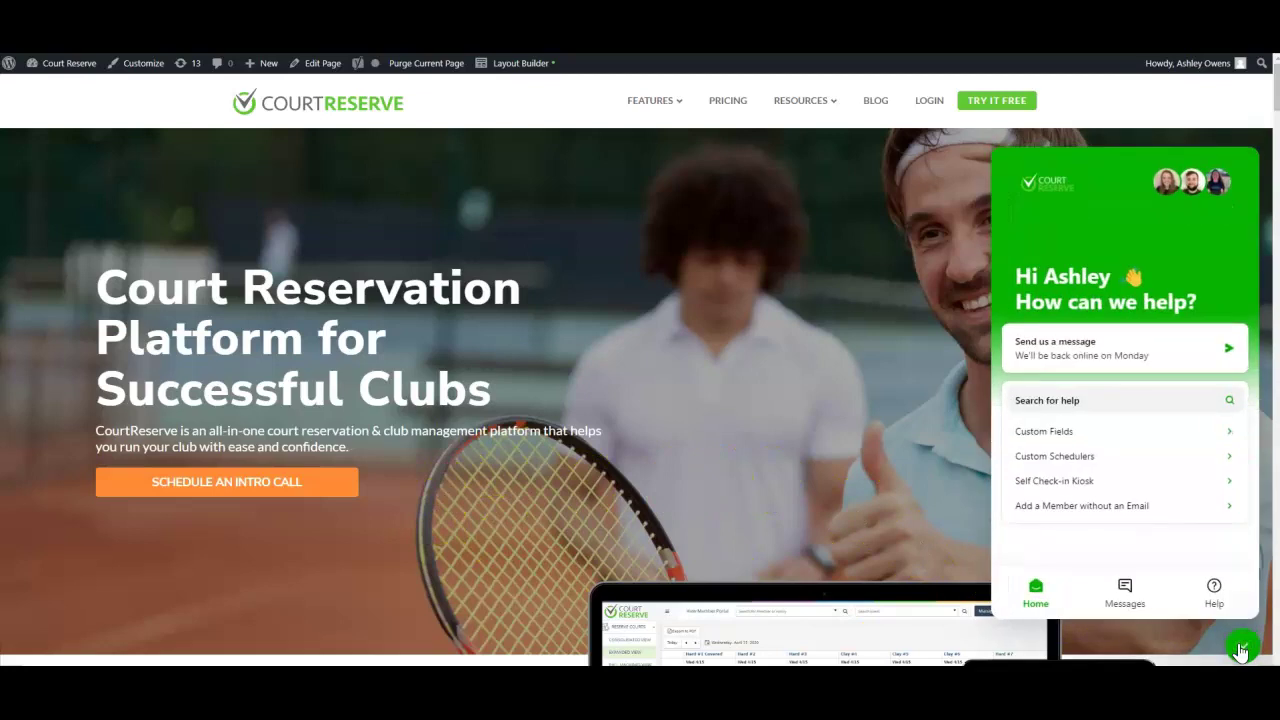